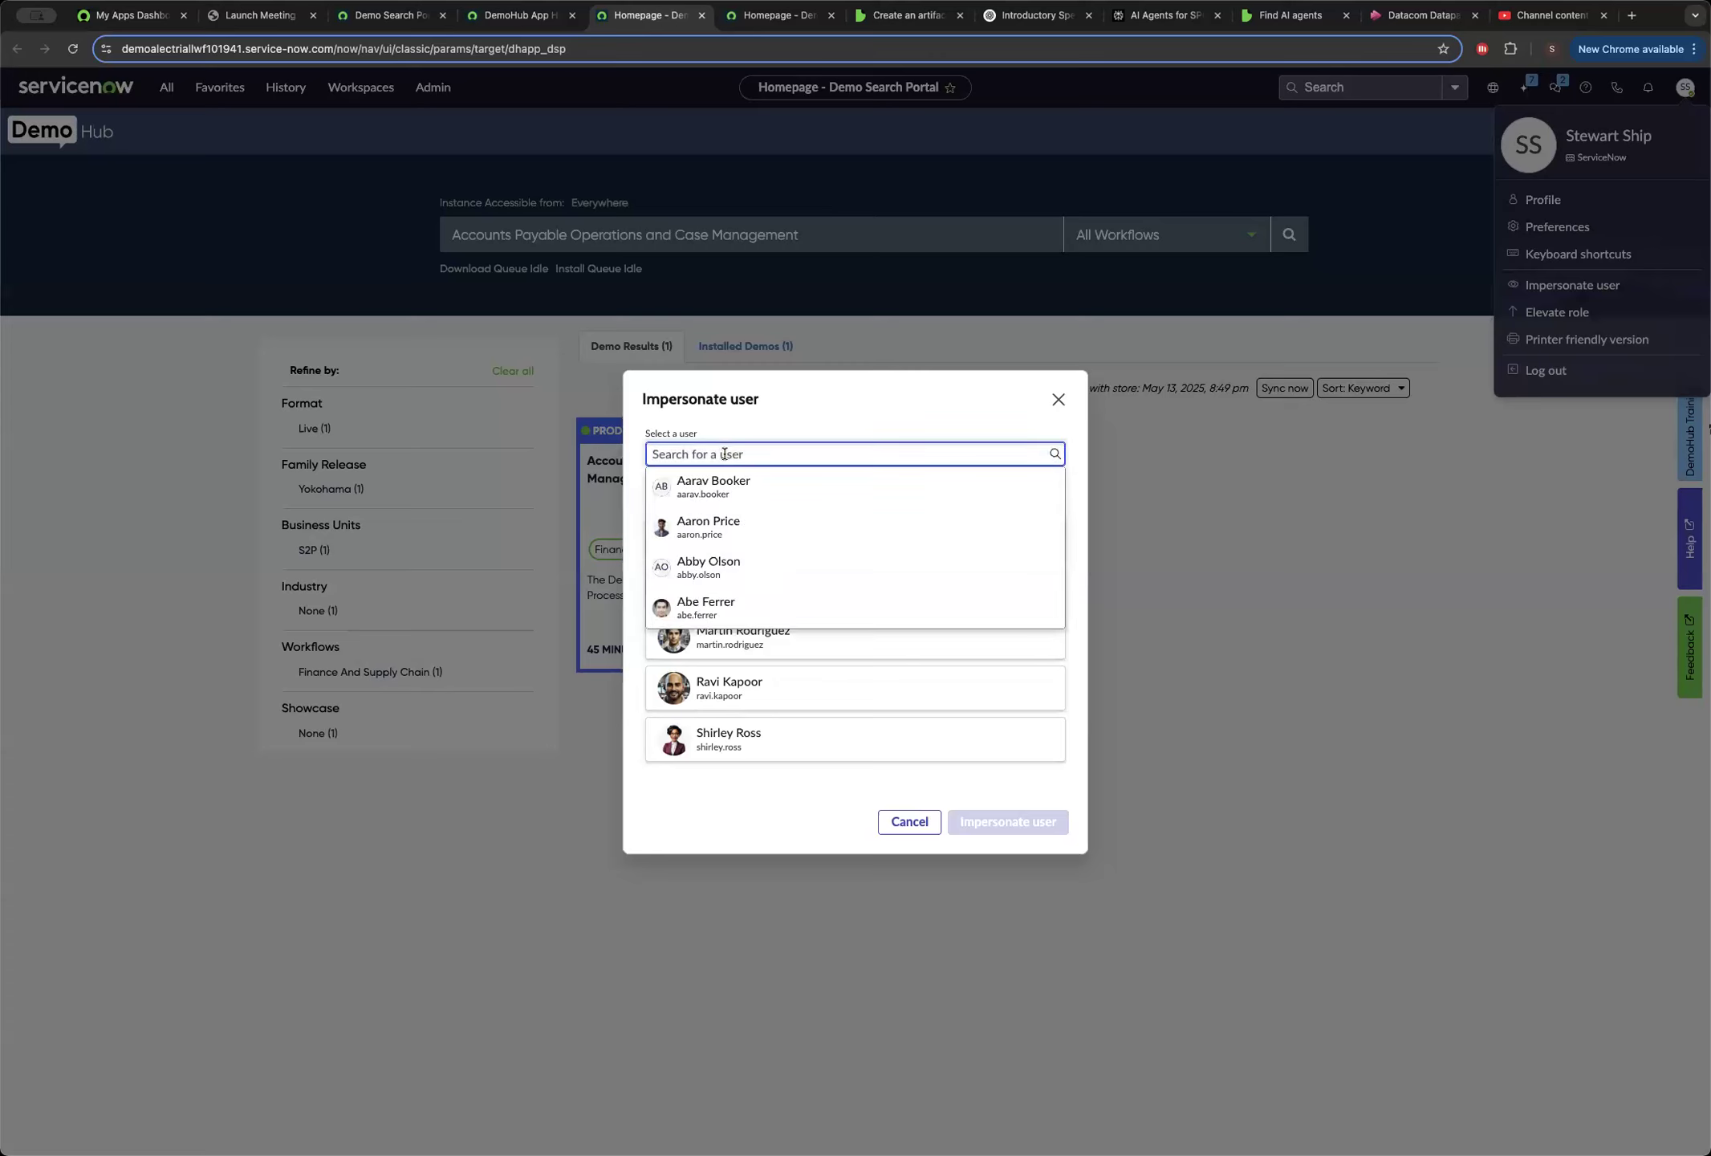
Find the Vantage Inc supplier contact's user account by name and impersonate it.
key("BackSpace")
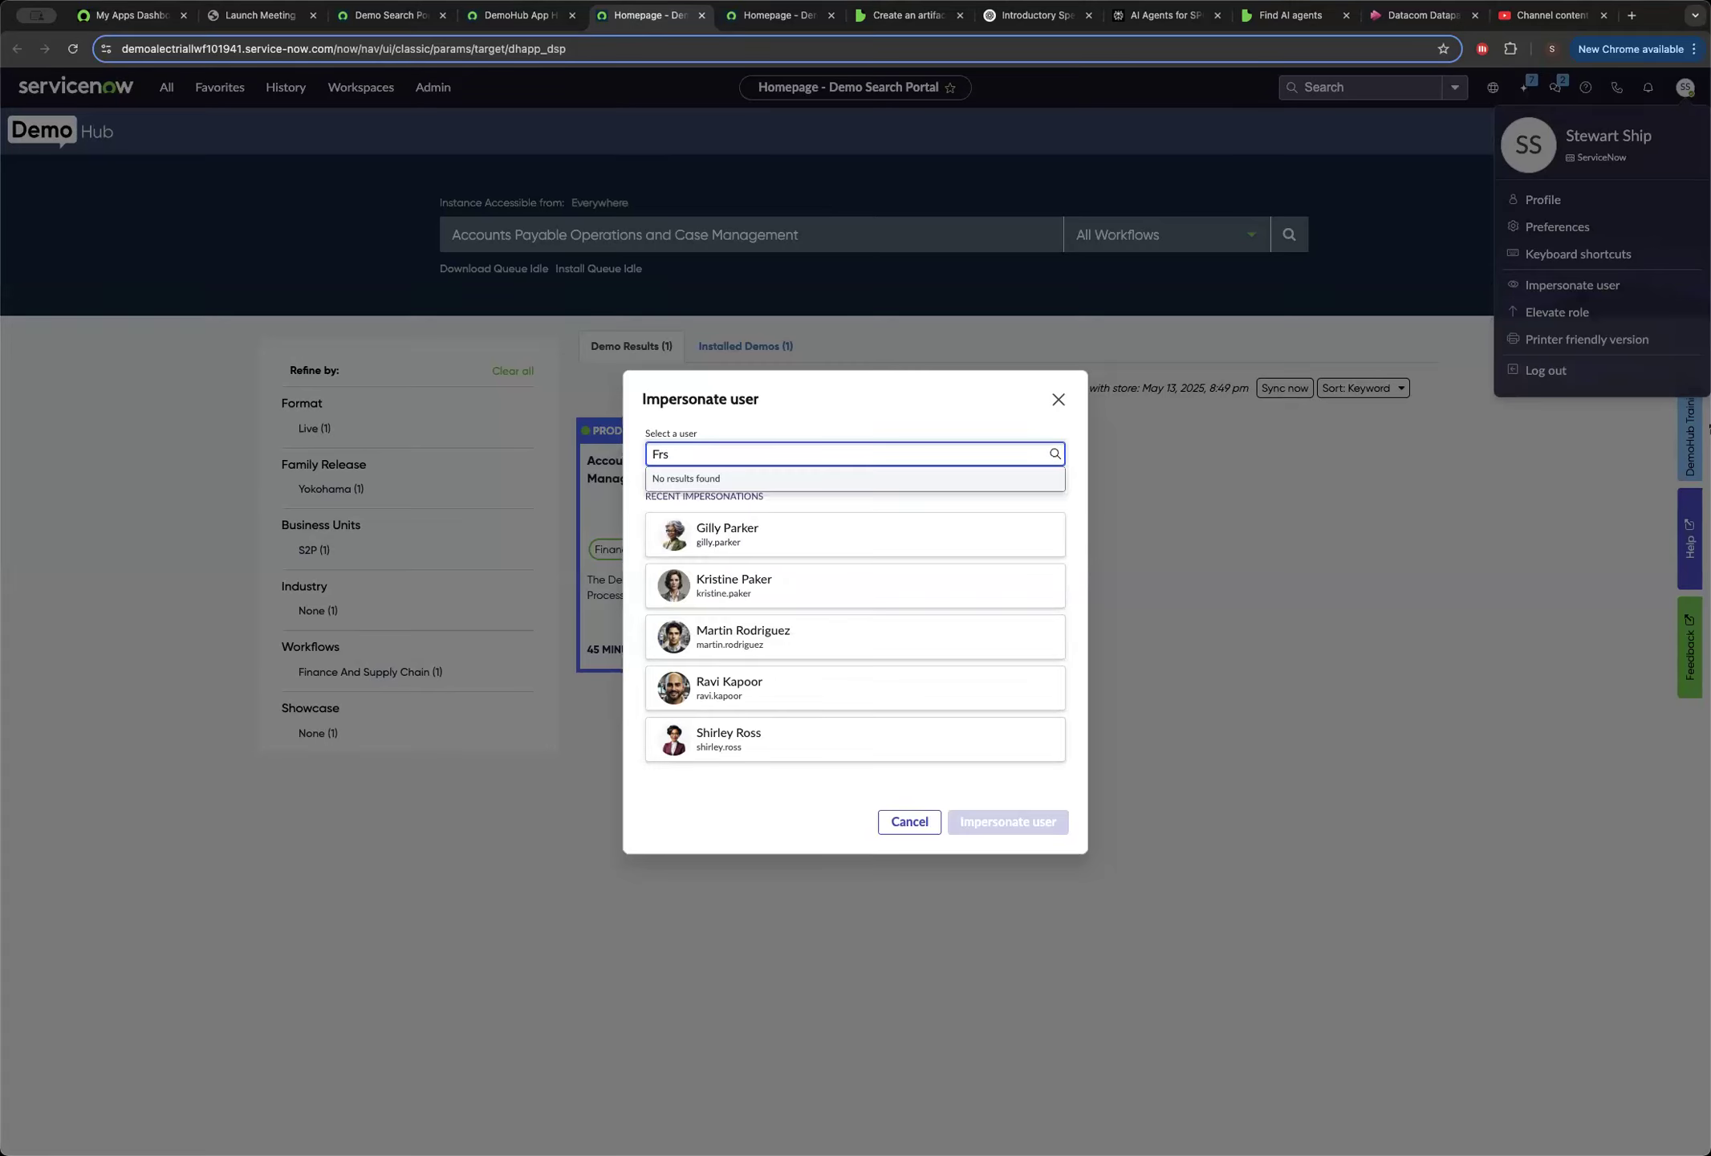
type("ank")
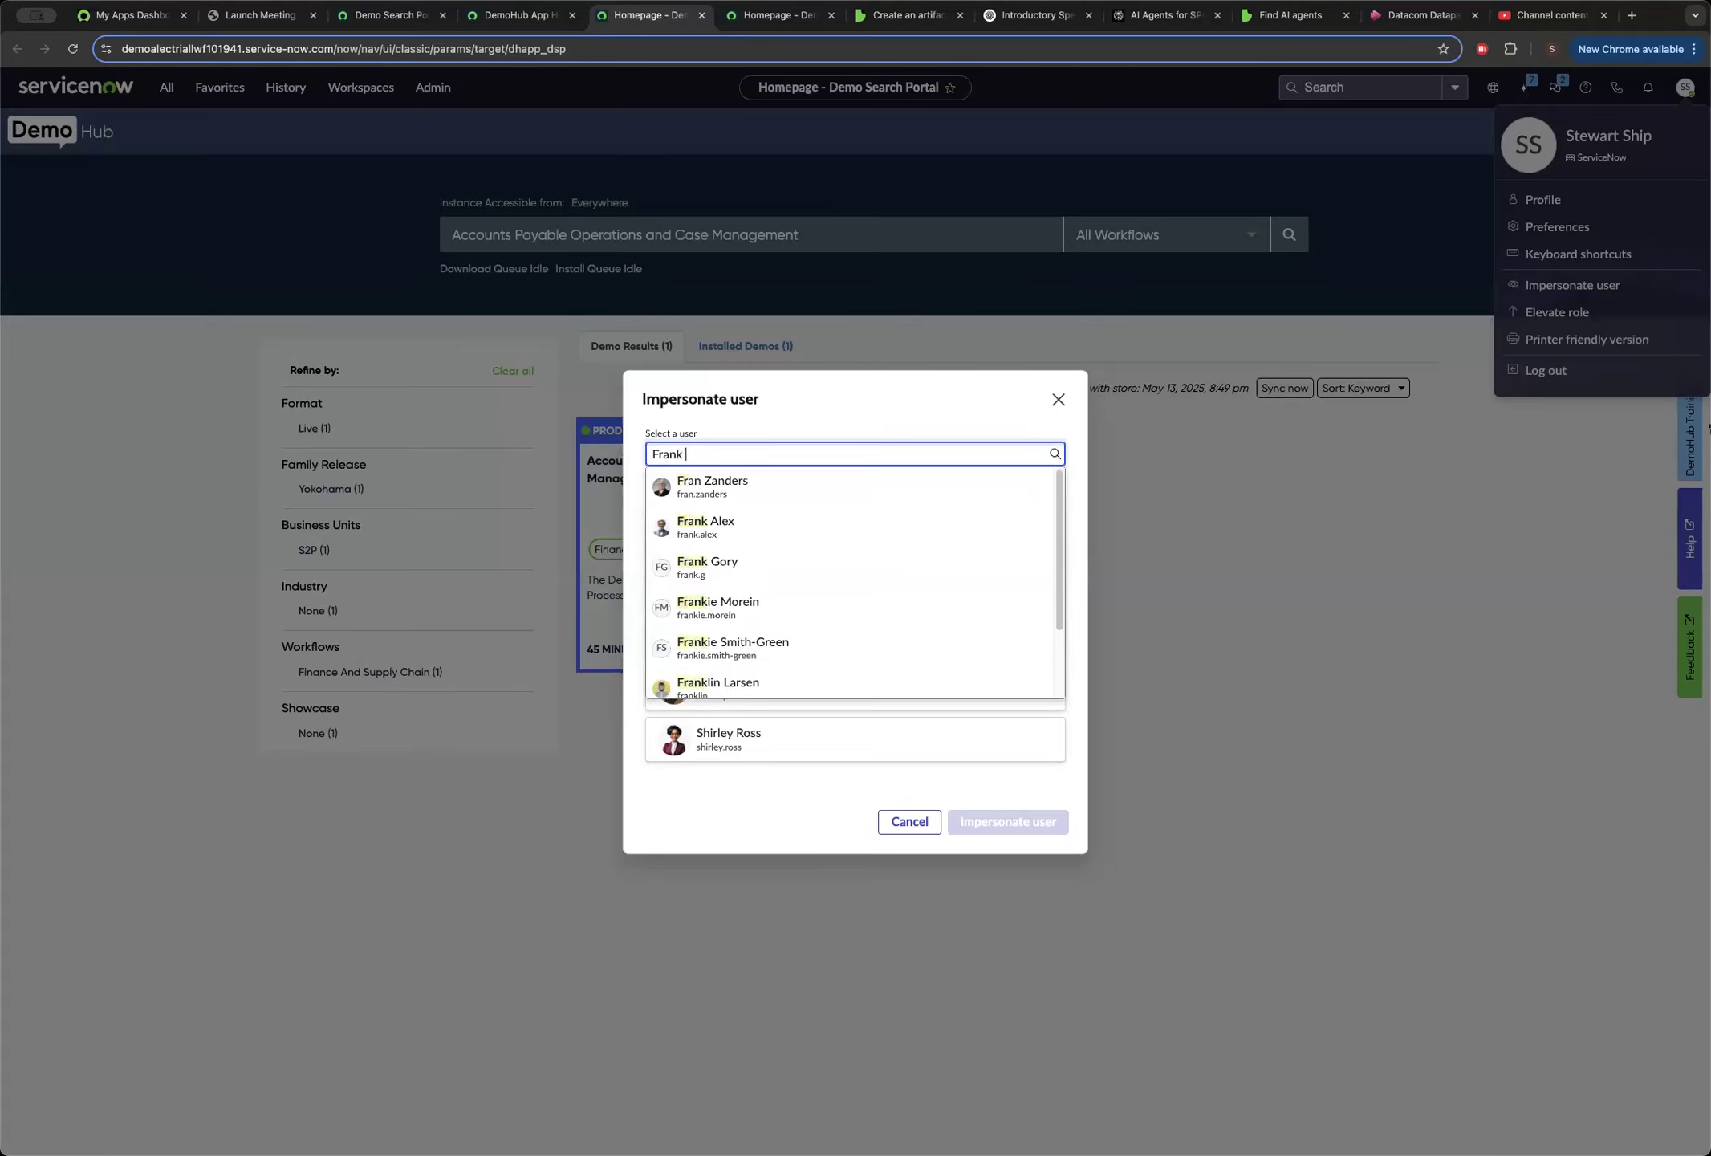
left_click(725, 482)
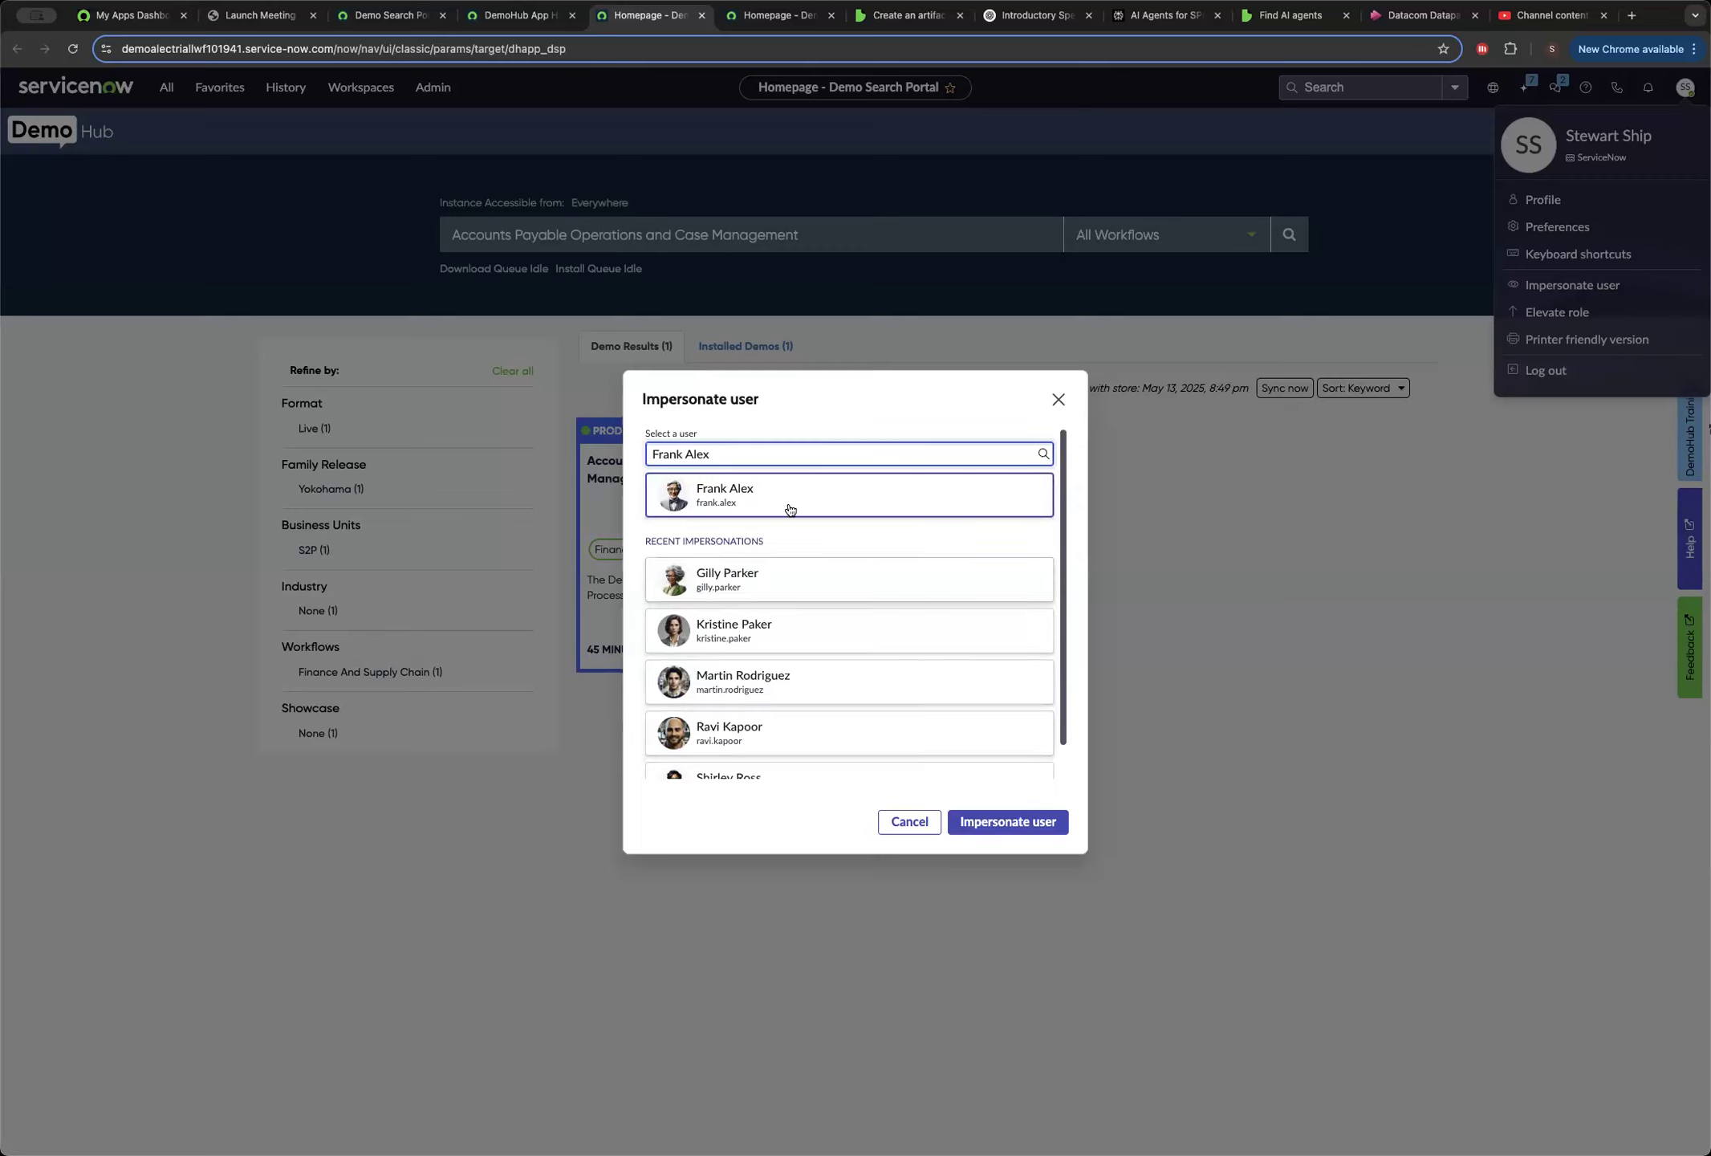
left_click(845, 502)
left_click(1008, 832)
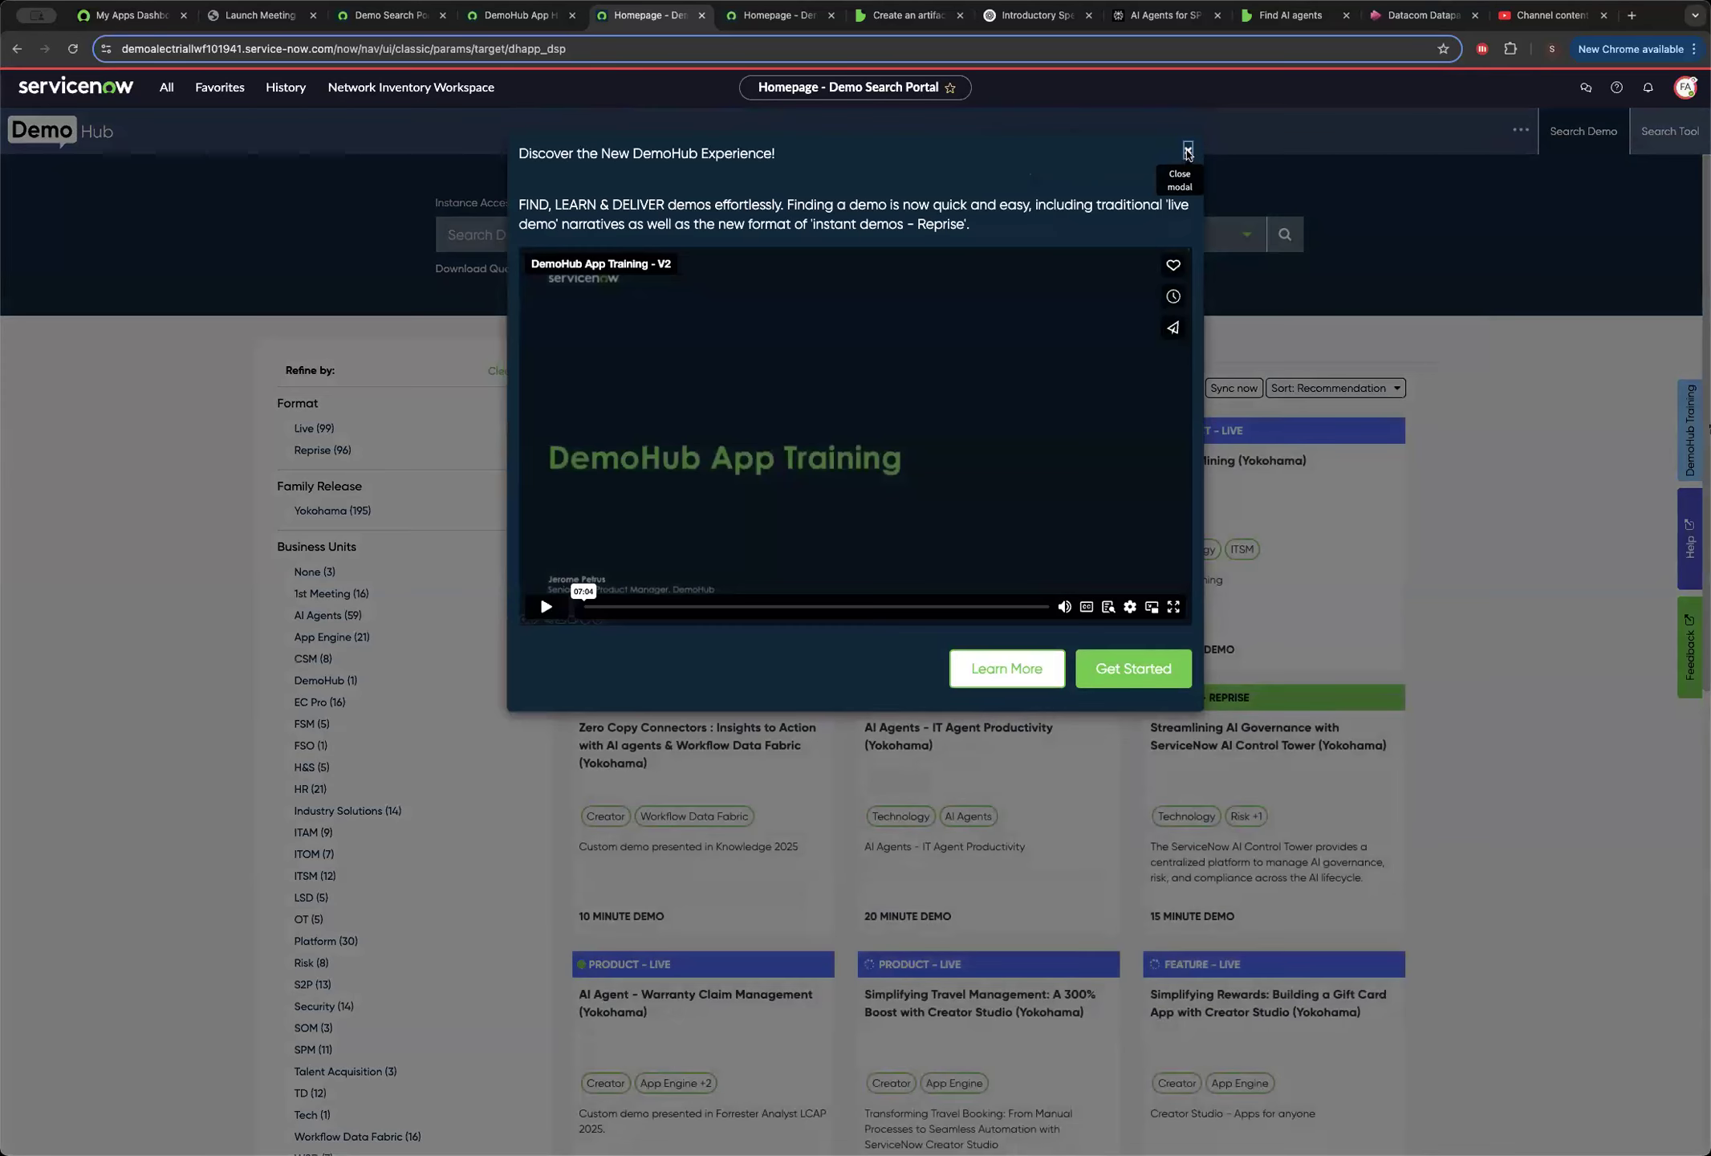
Dismiss the DemoHub introduction, then open the Supplier Collaboration Portal favorite and look over its home page.
left_click(1189, 150)
left_click(219, 87)
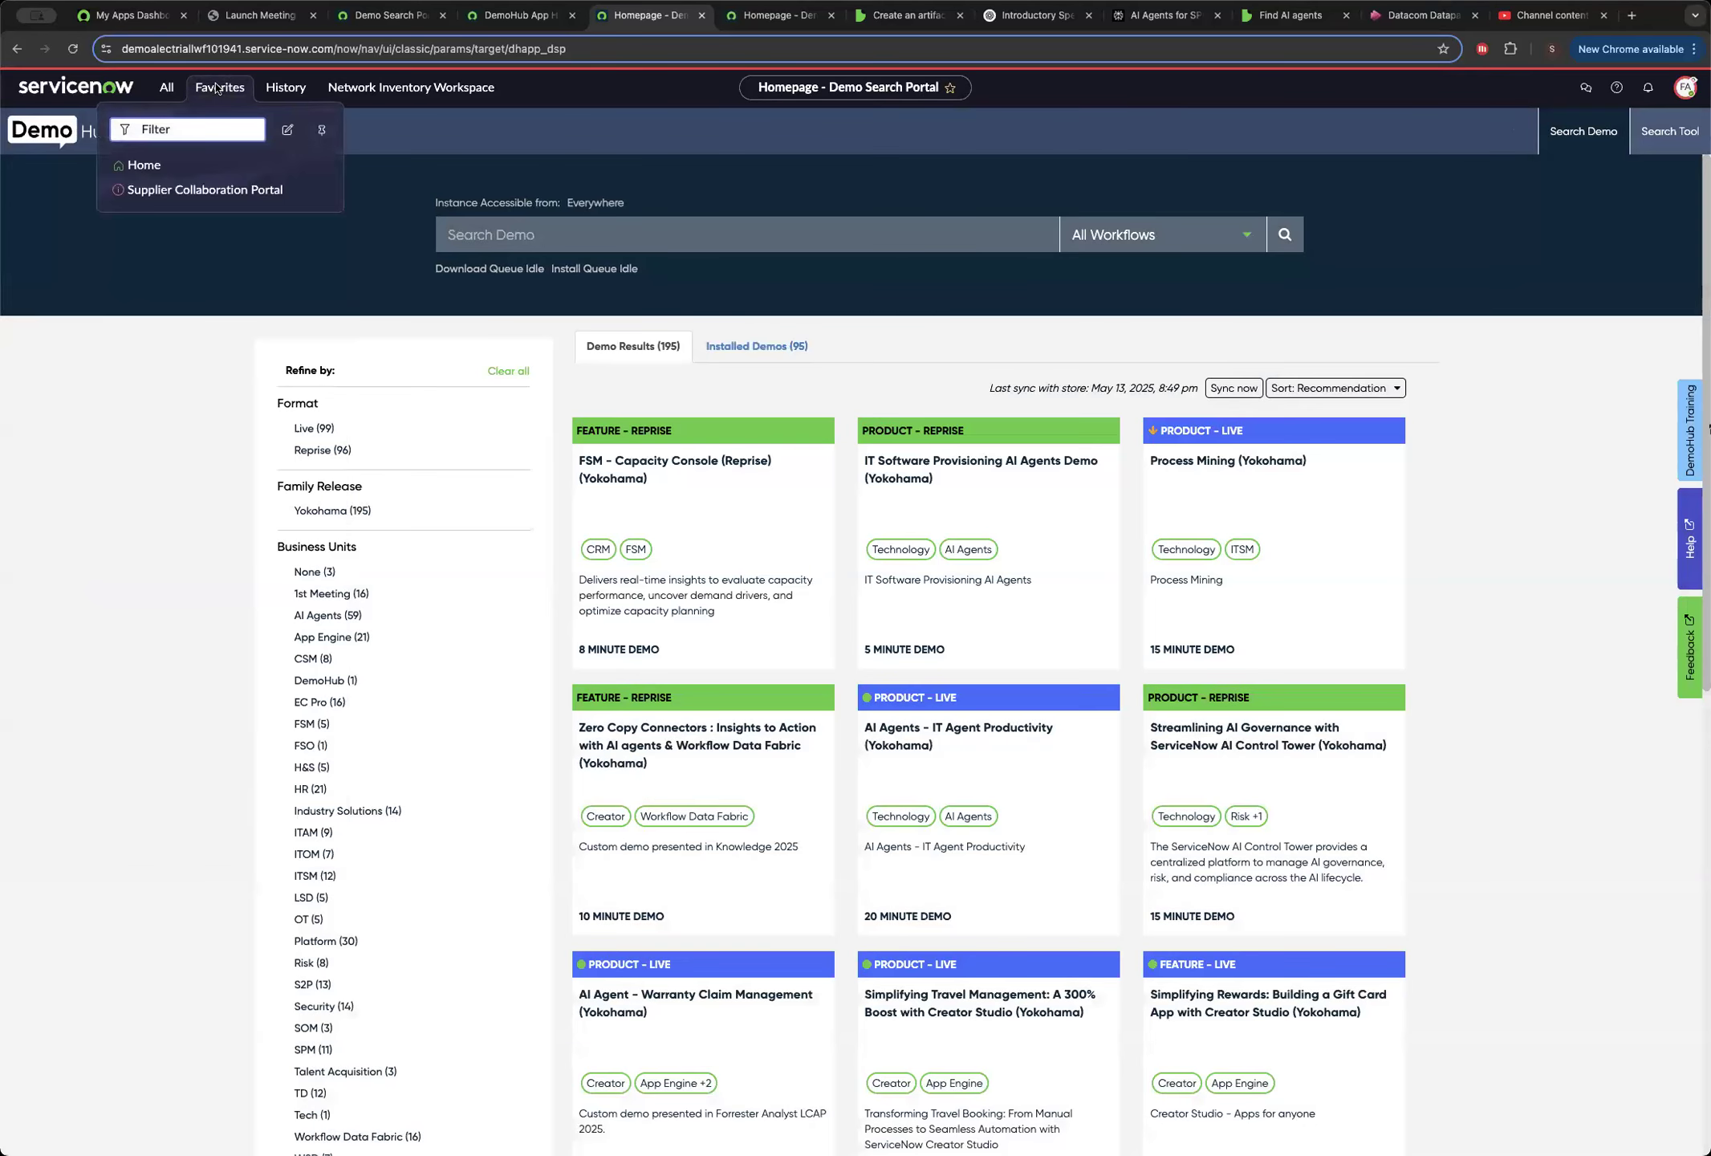
left_click(193, 191)
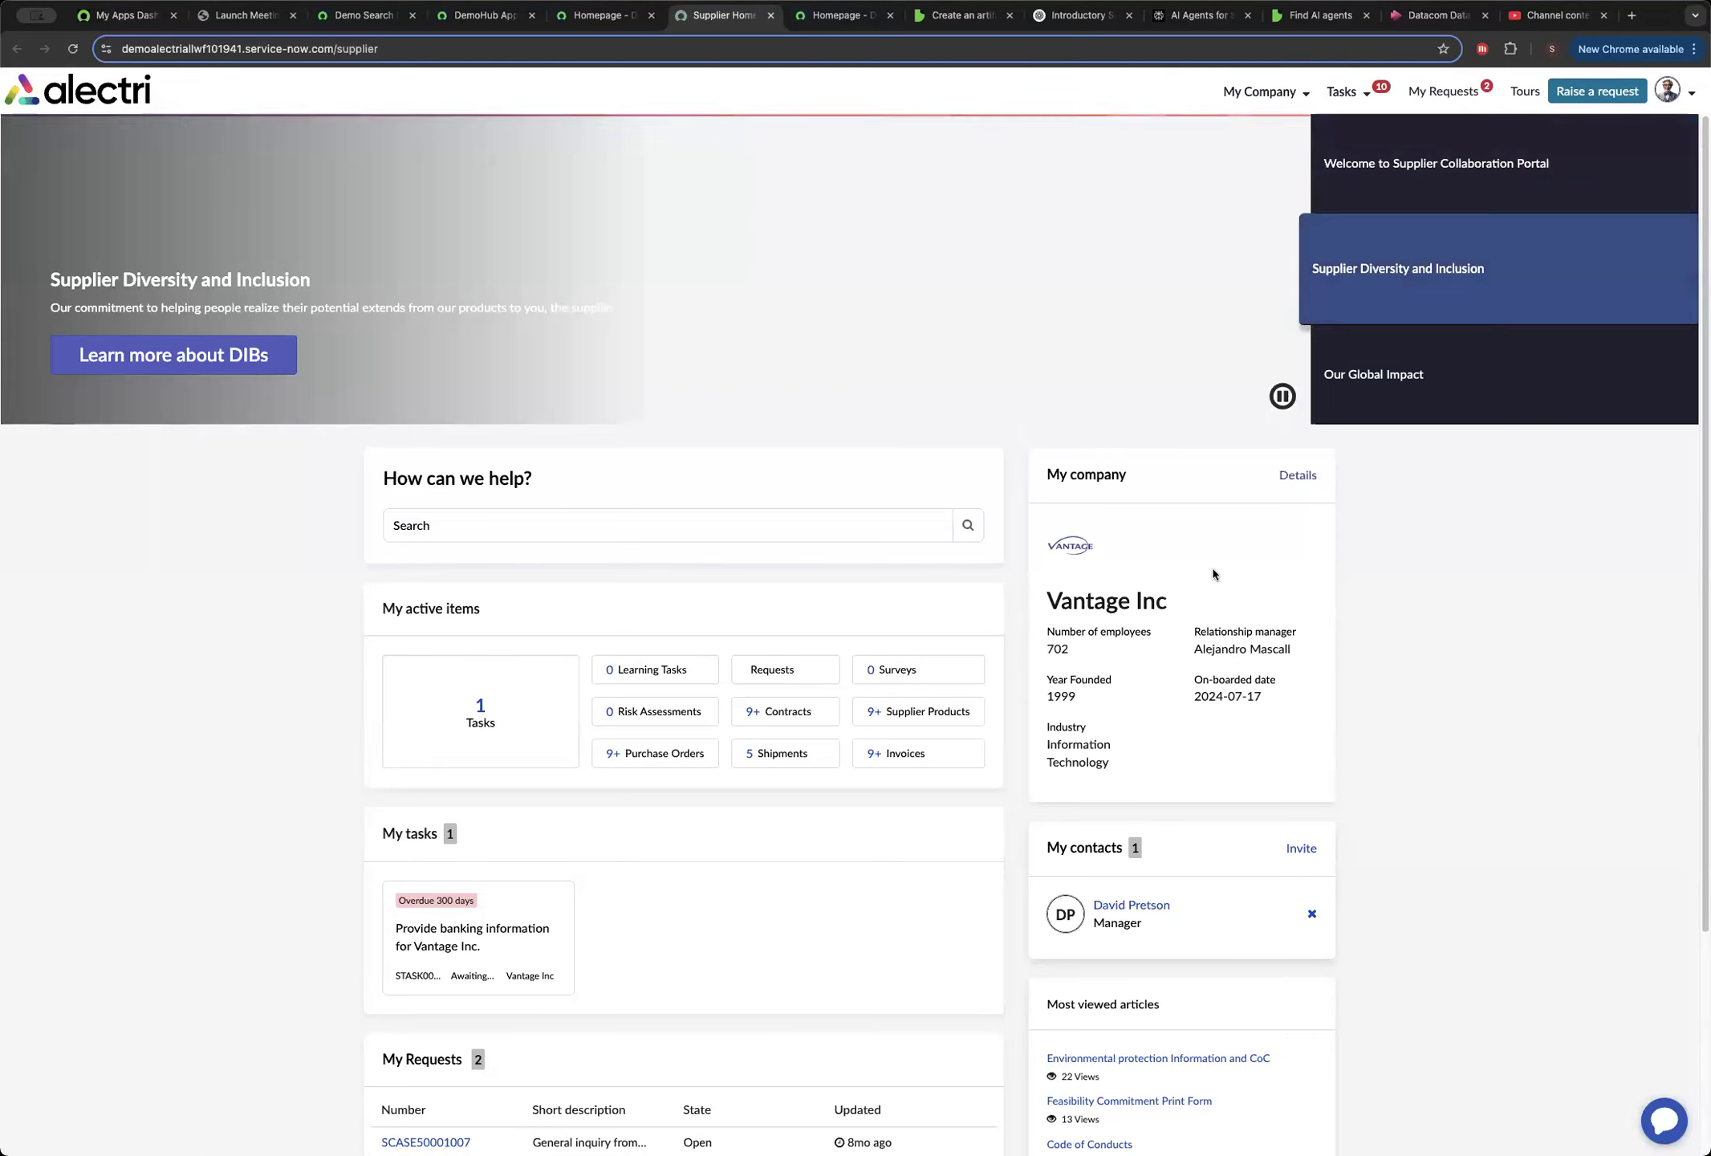
scroll(1317, 595, "down", 4)
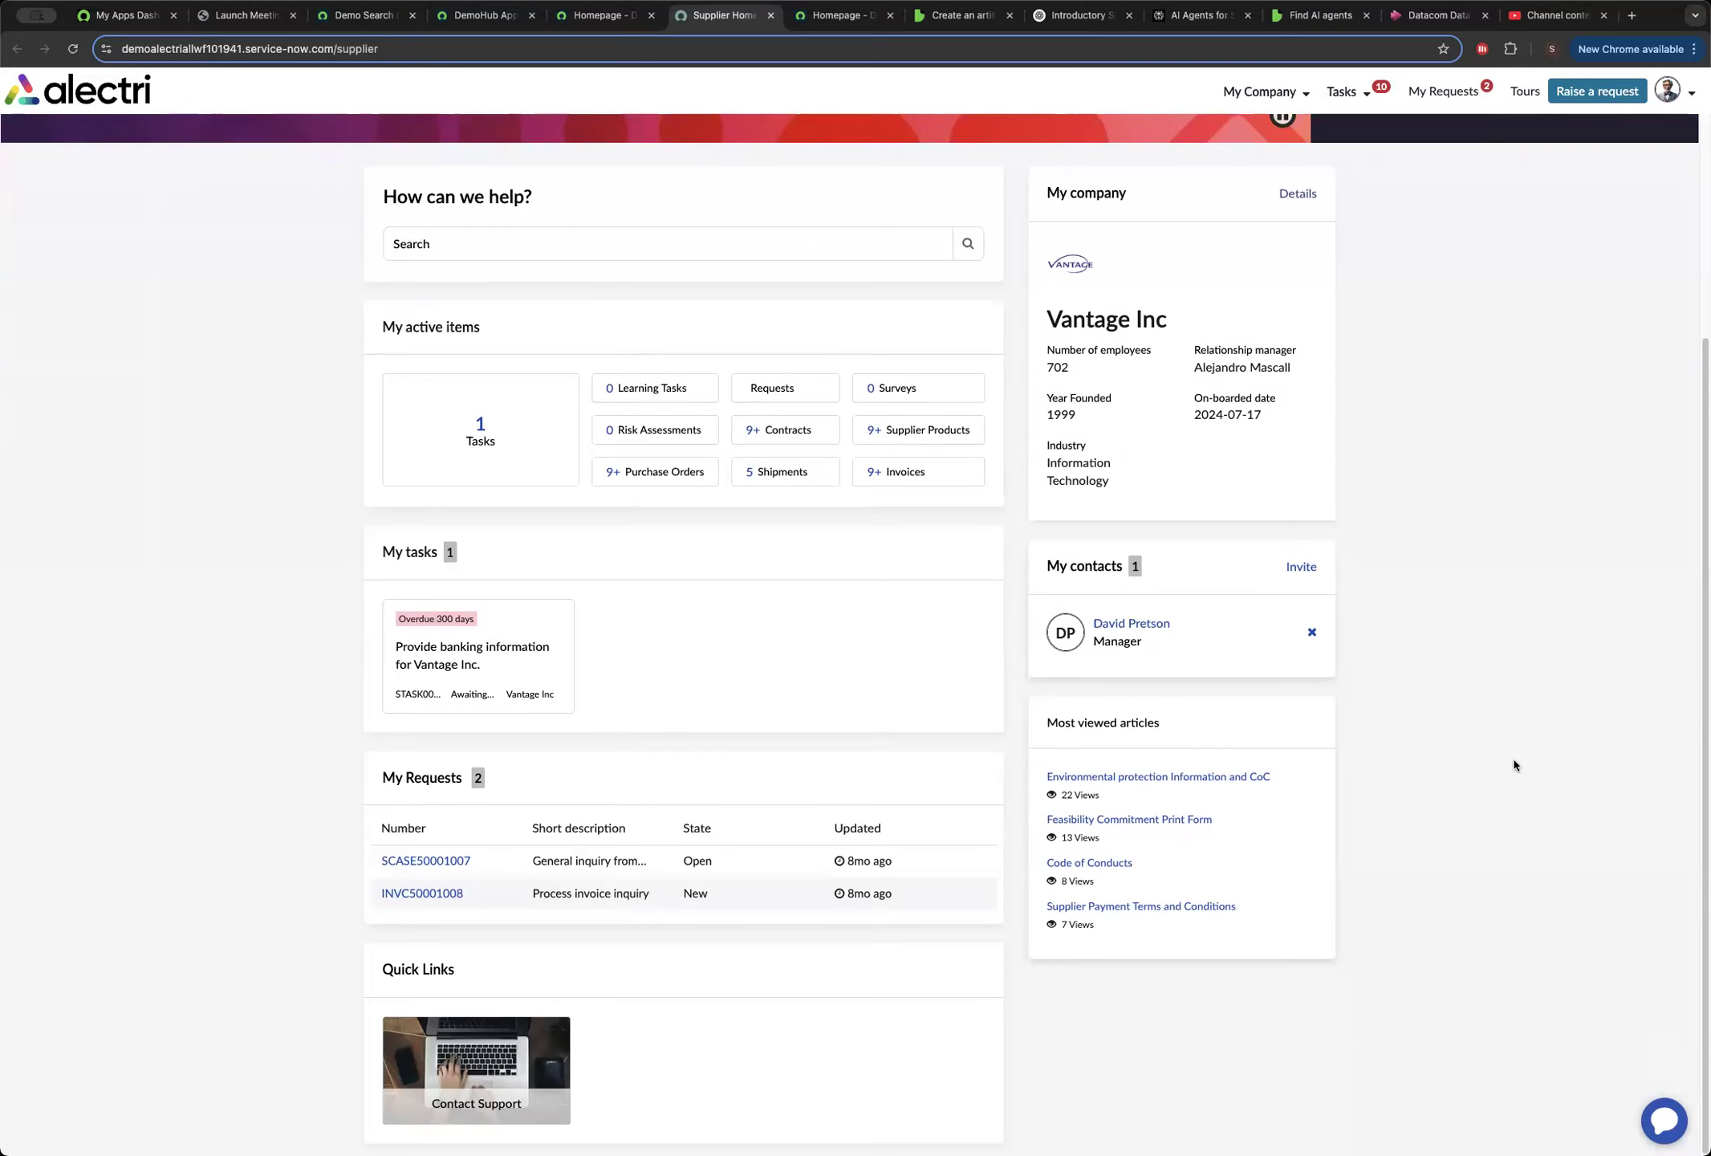
scroll(1513, 759, "up", 4)
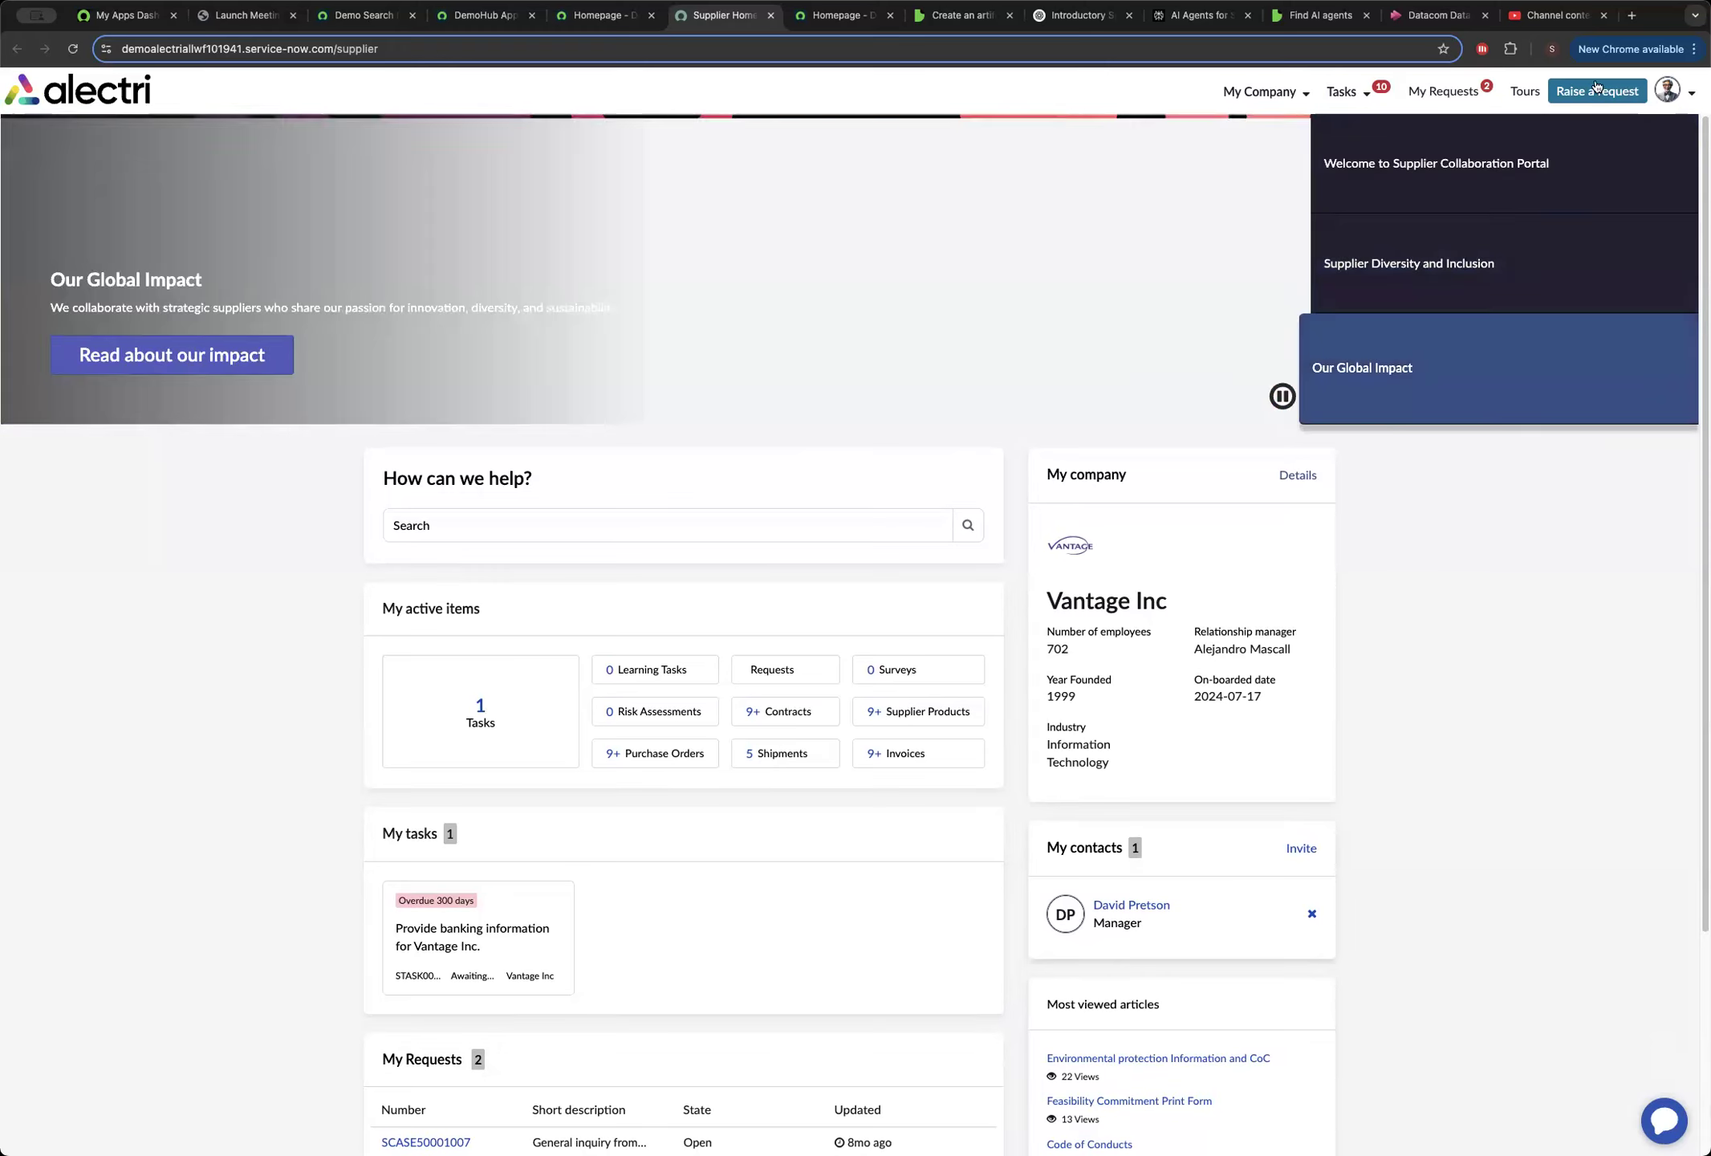
Raise a Submit new invoice request from the Invoices category and set its invoice type to Non-PO Invoice.
left_click(1593, 90)
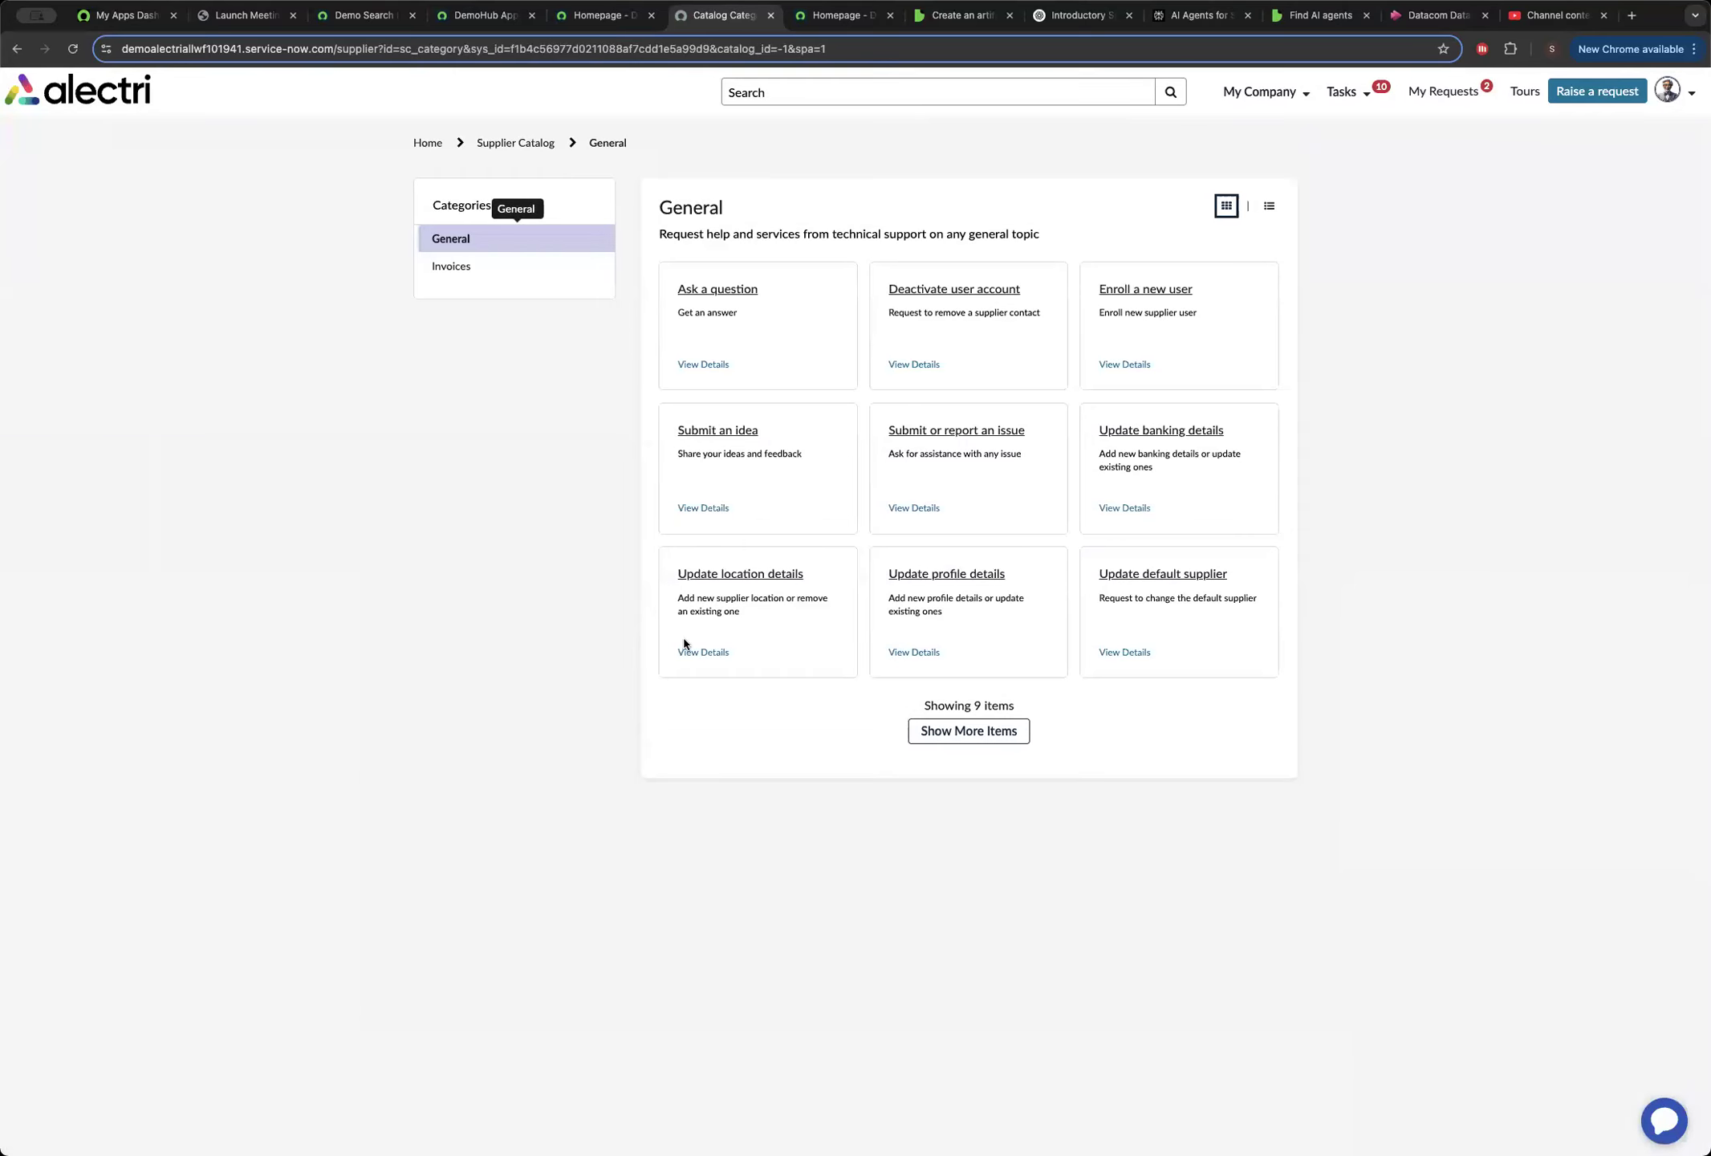
left_click(503, 275)
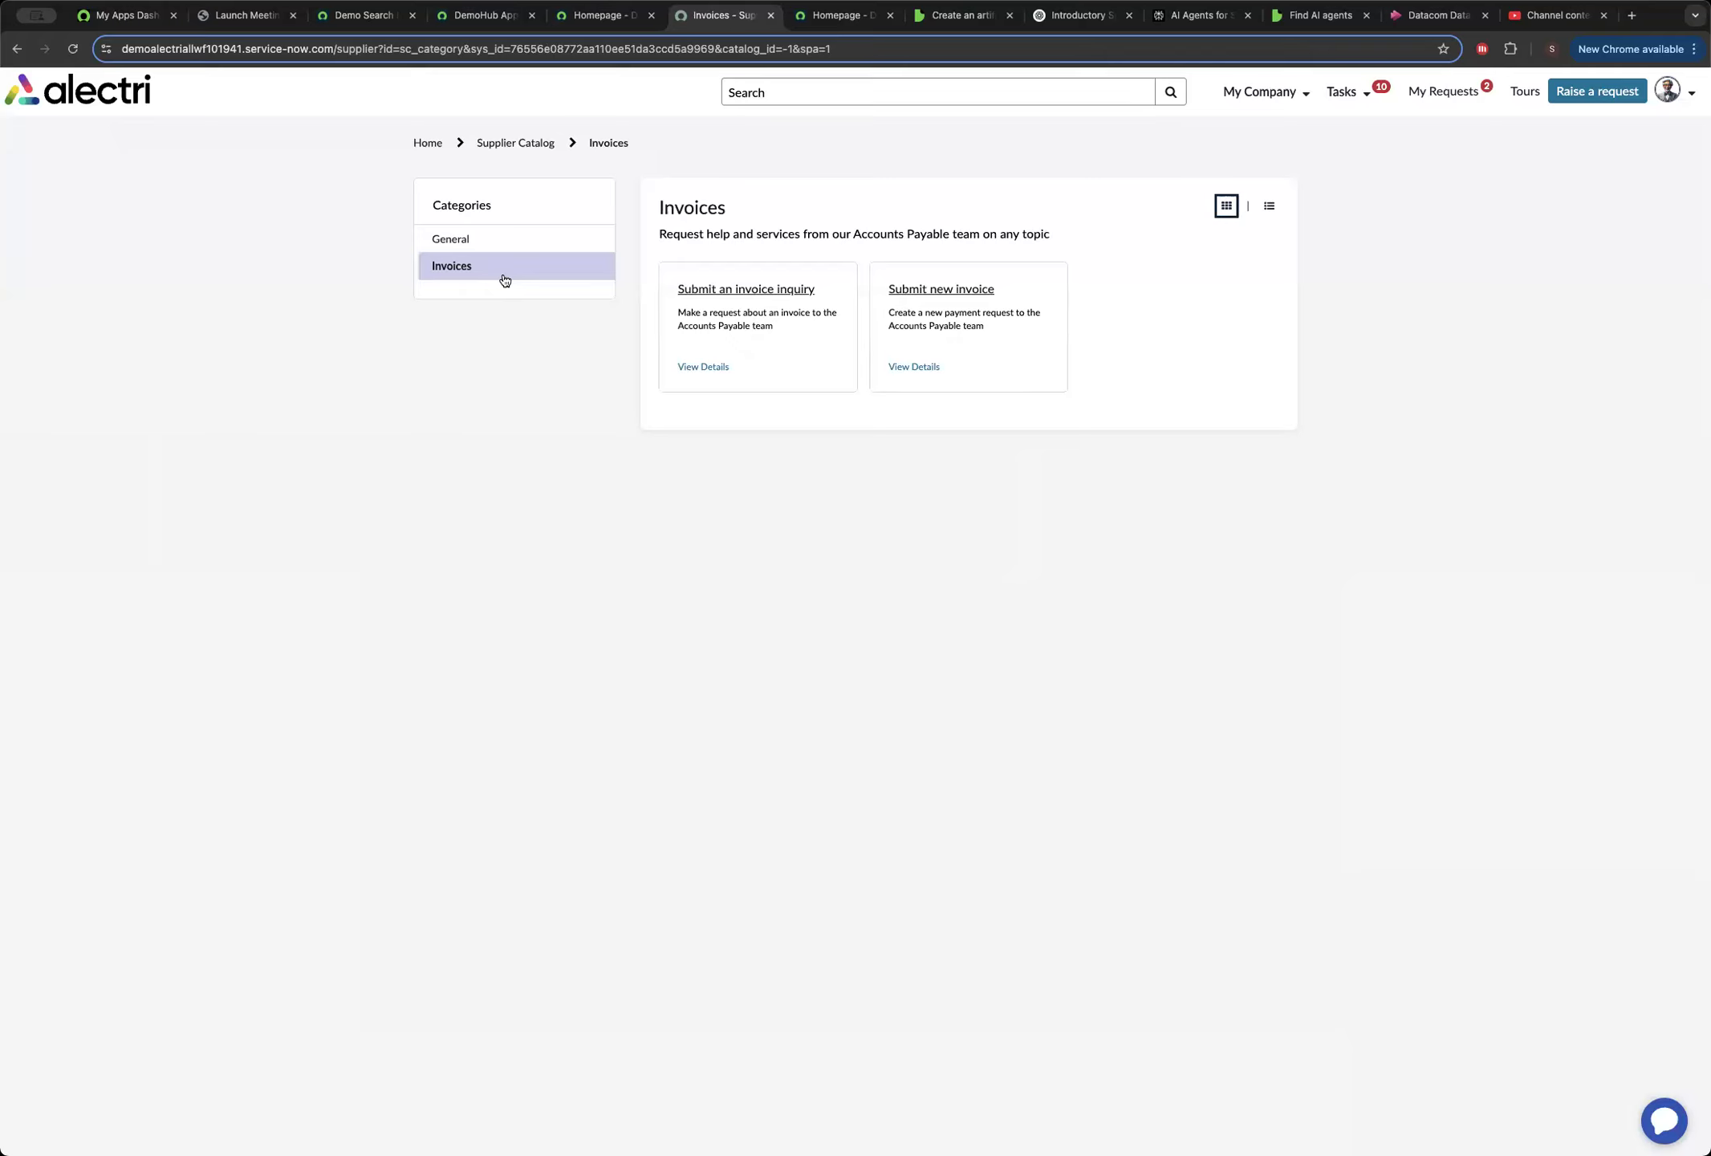
left_click(944, 291)
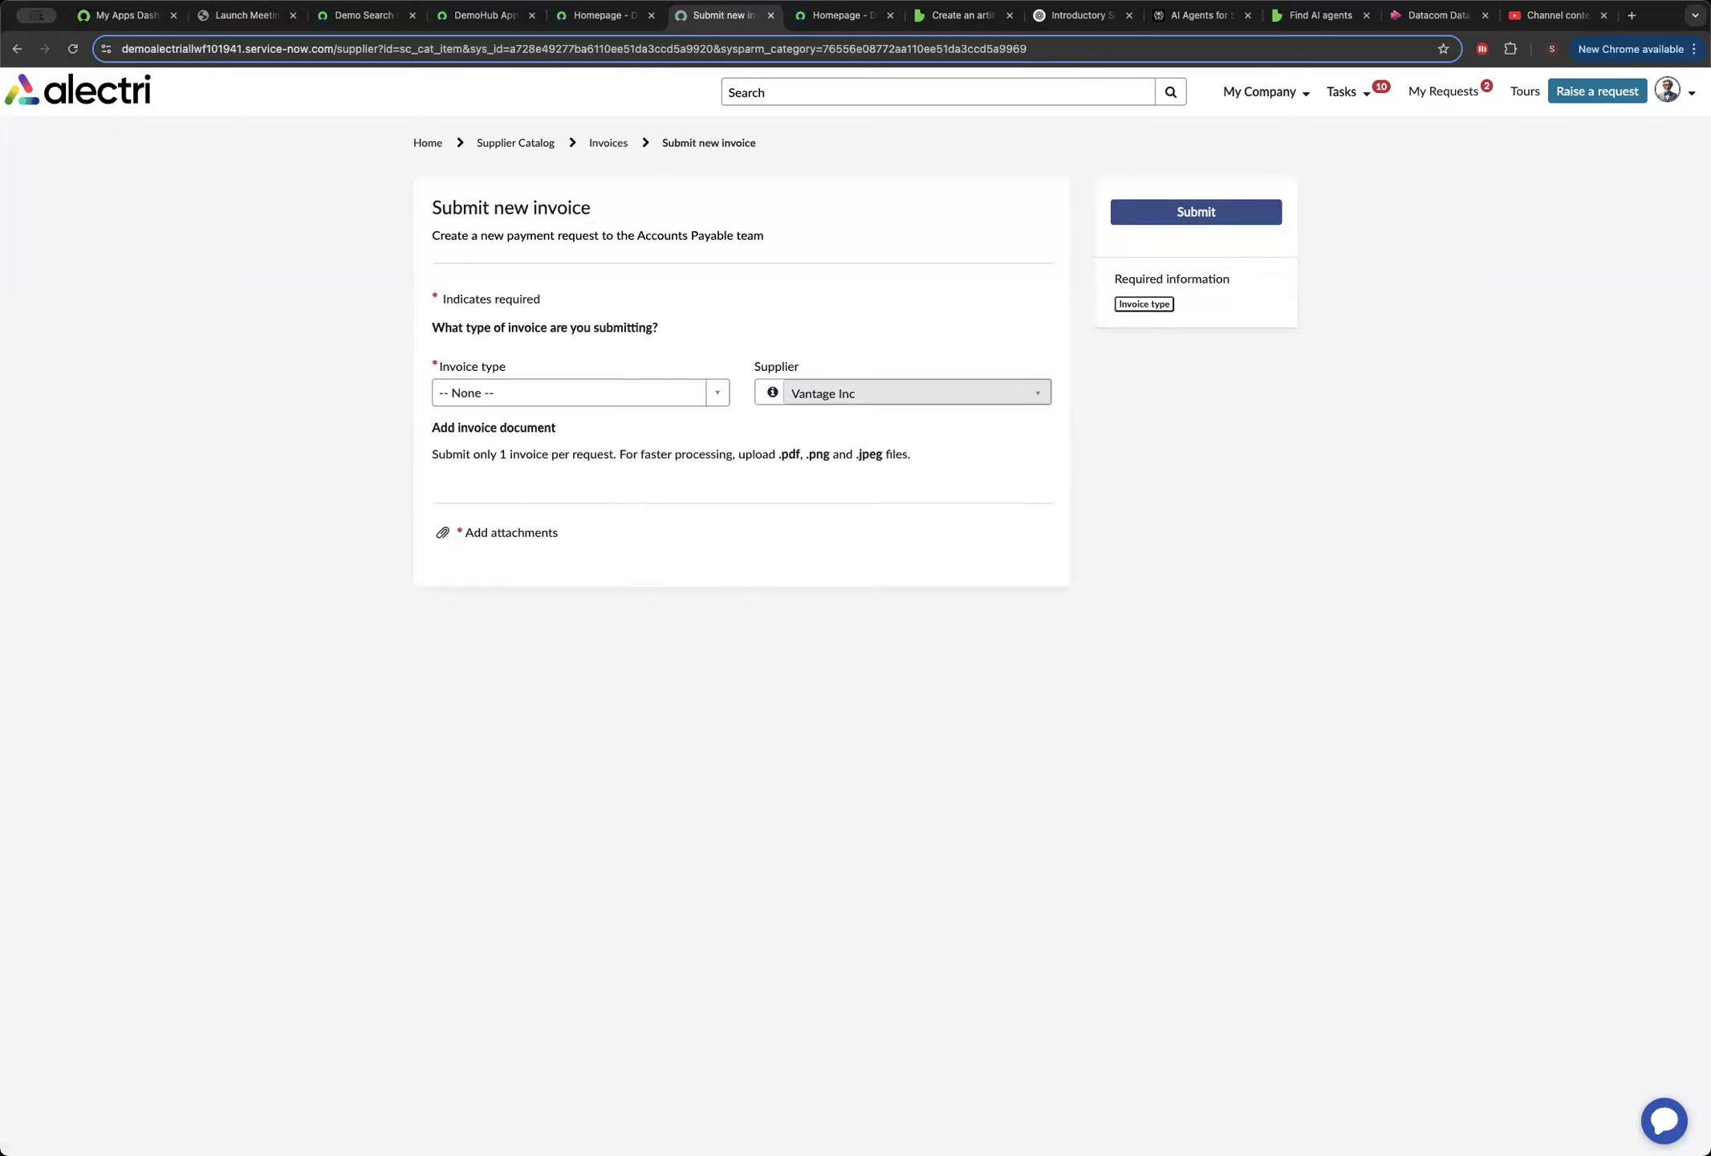
left_click(614, 395)
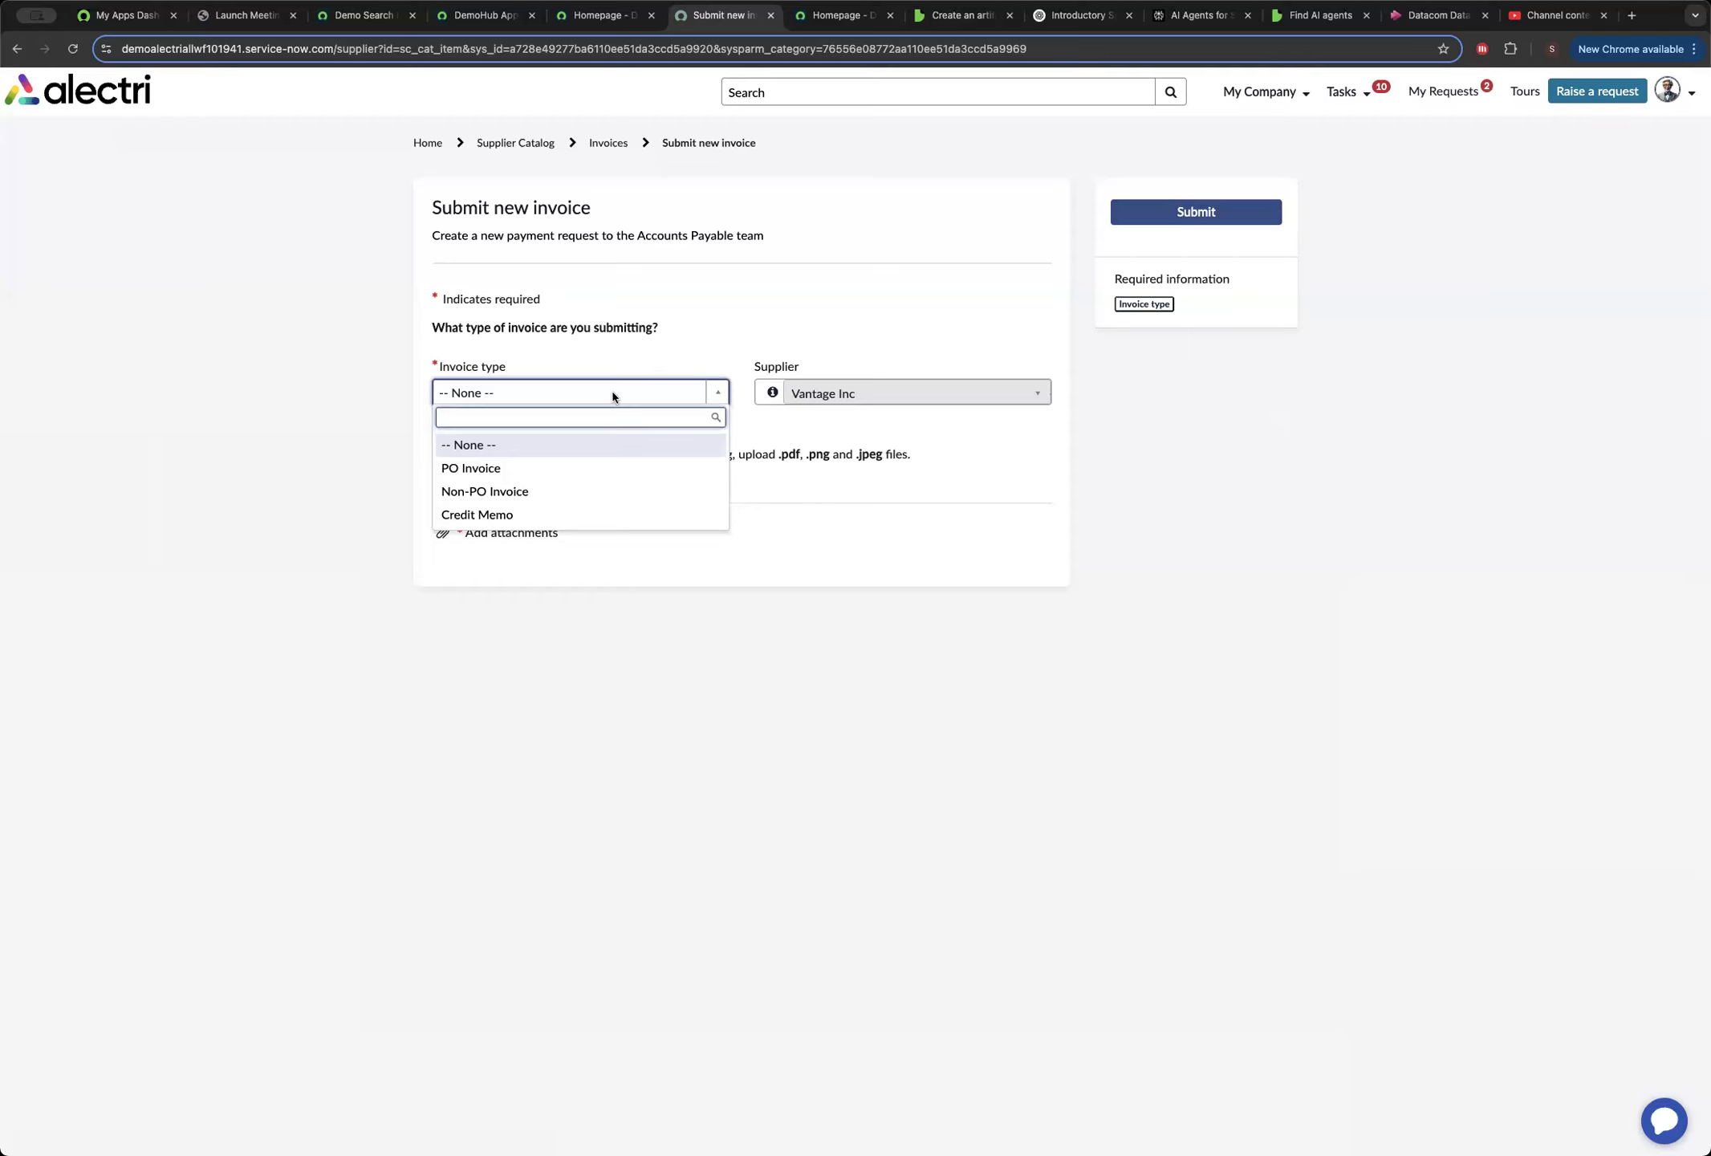
left_click(485, 491)
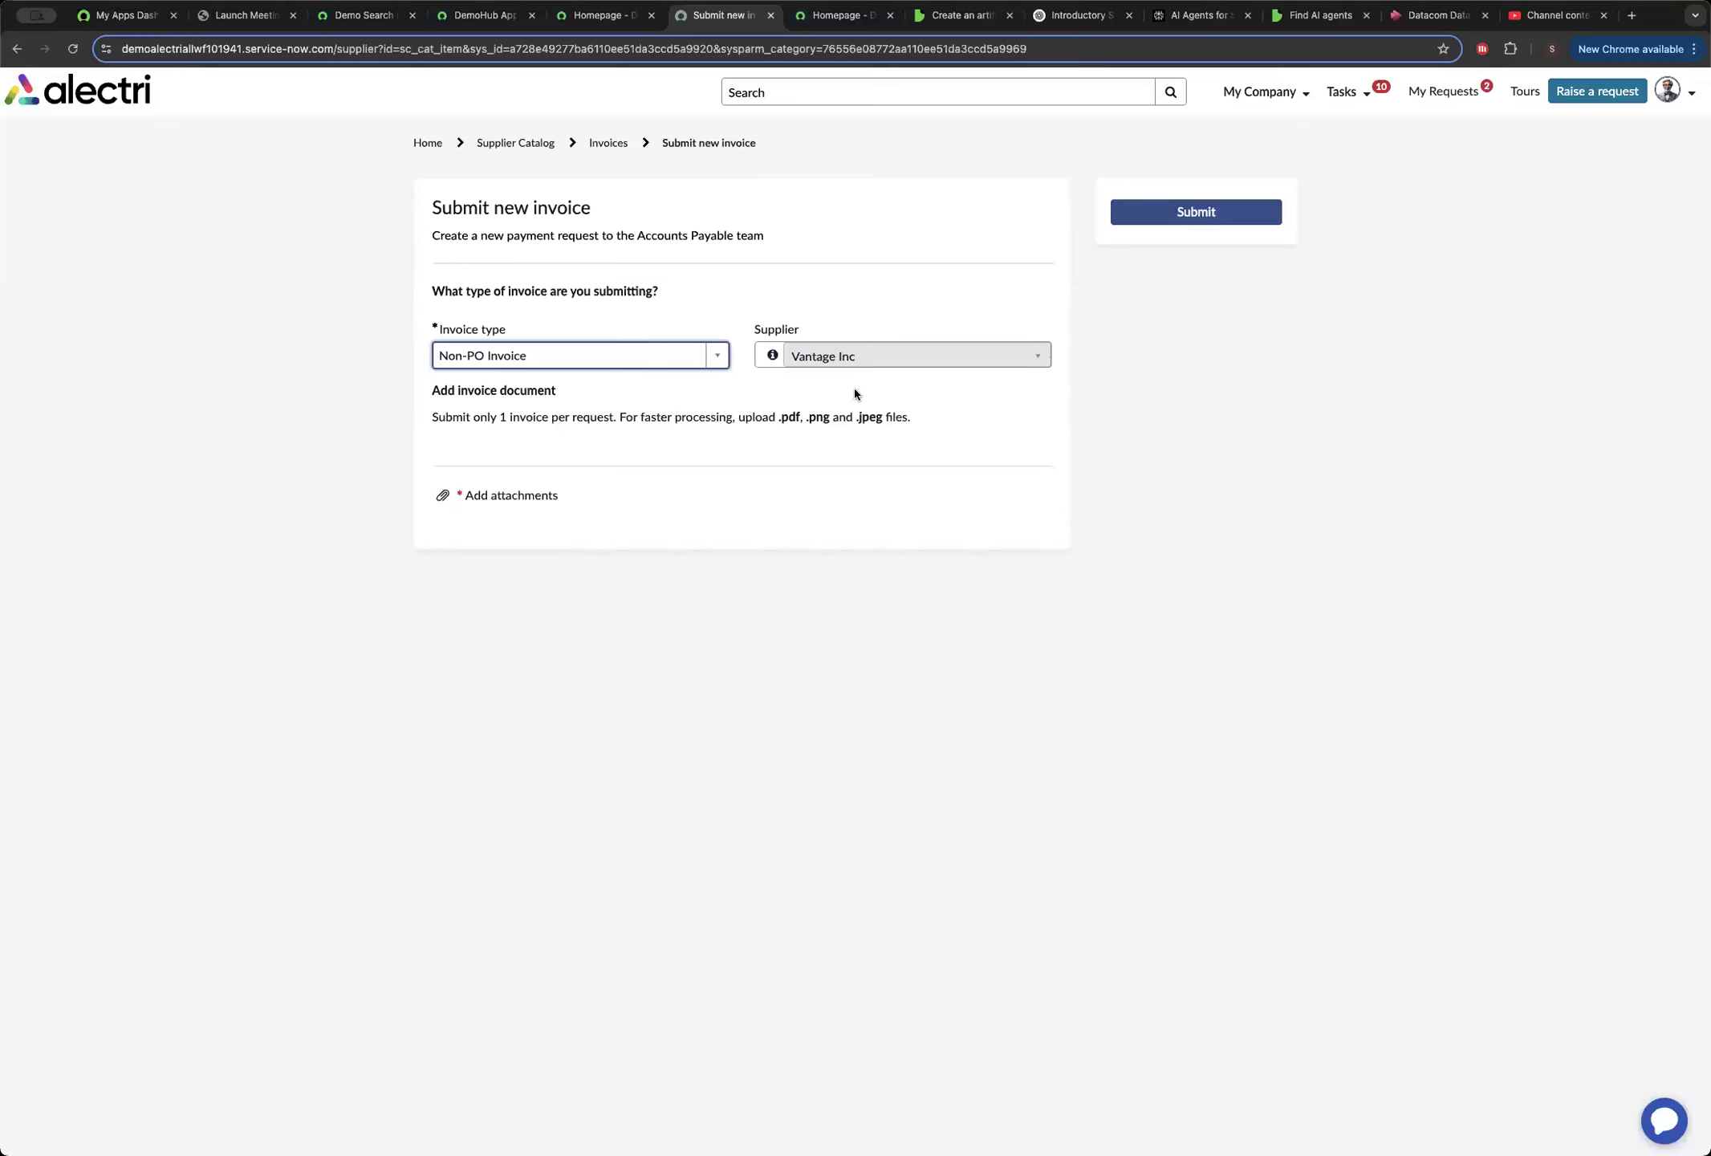
Attach the file Non-PO Invoice YS.pdf to the new invoice request and submit it.
left_click(507, 498)
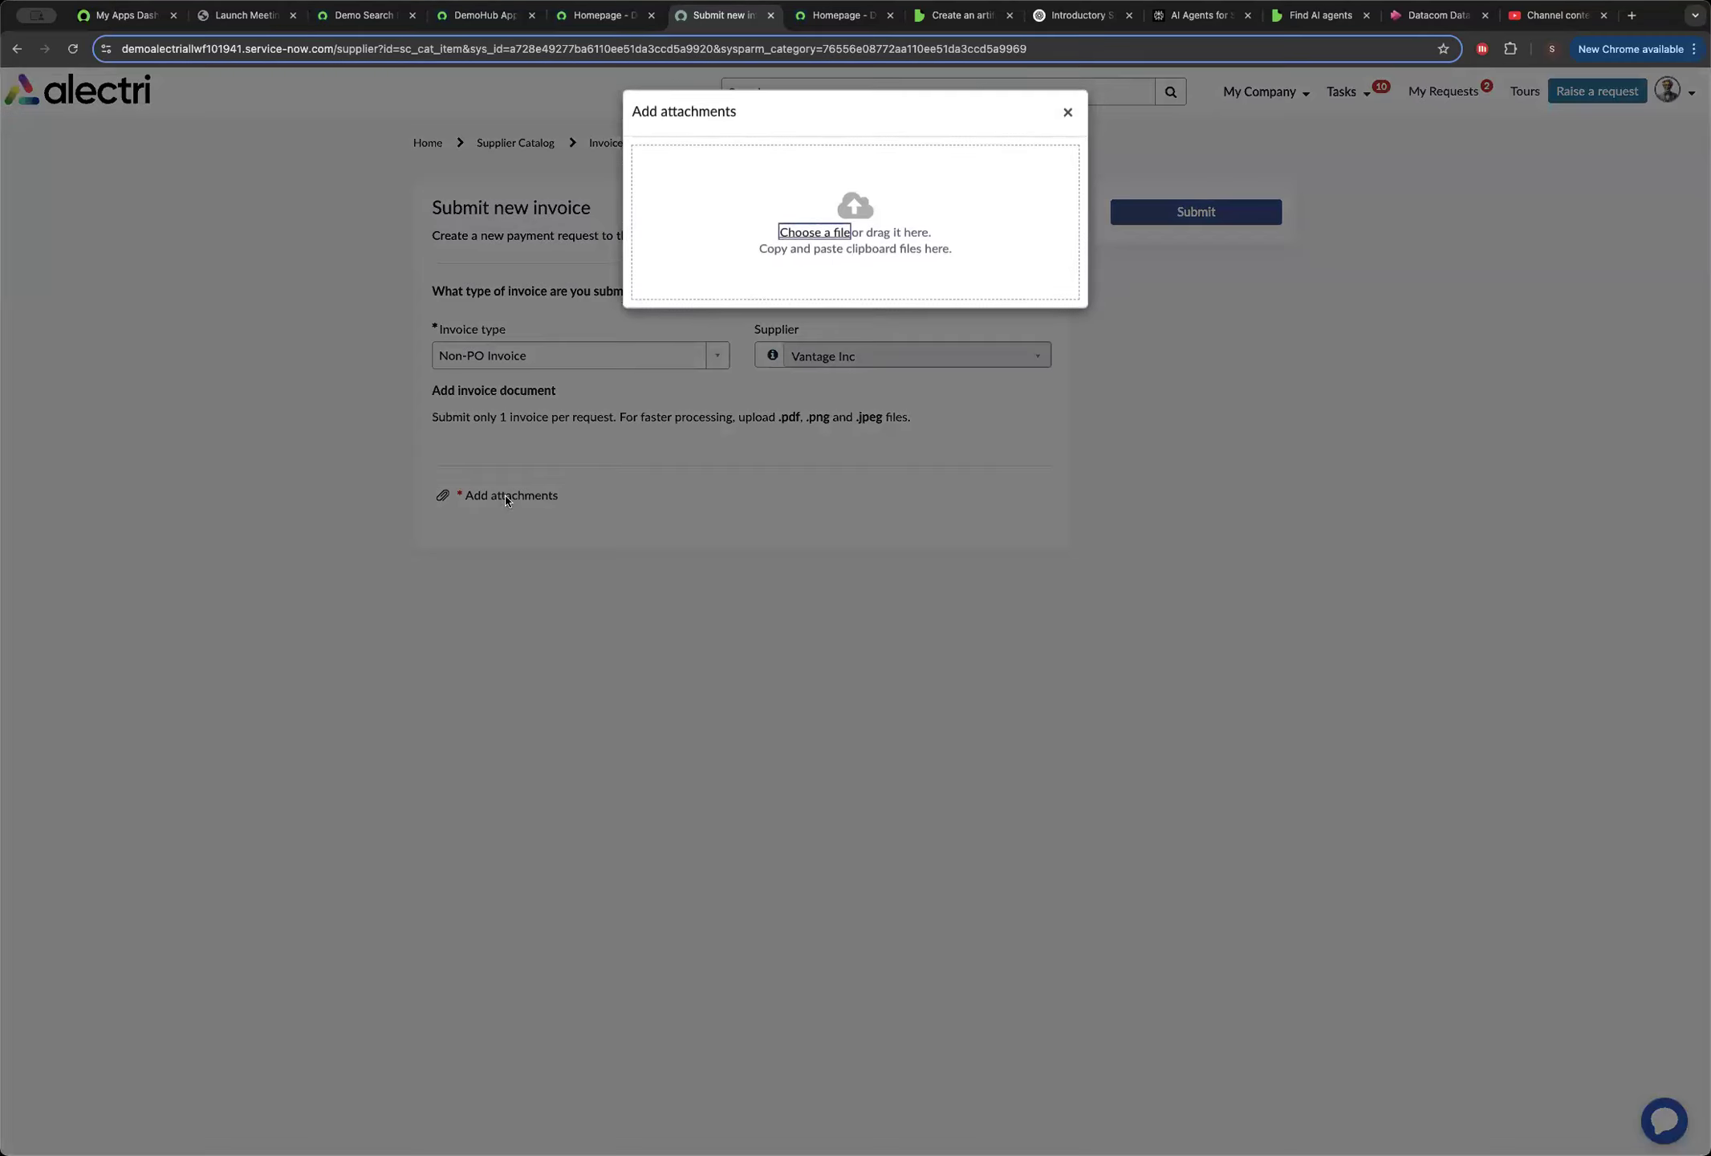
left_click(830, 235)
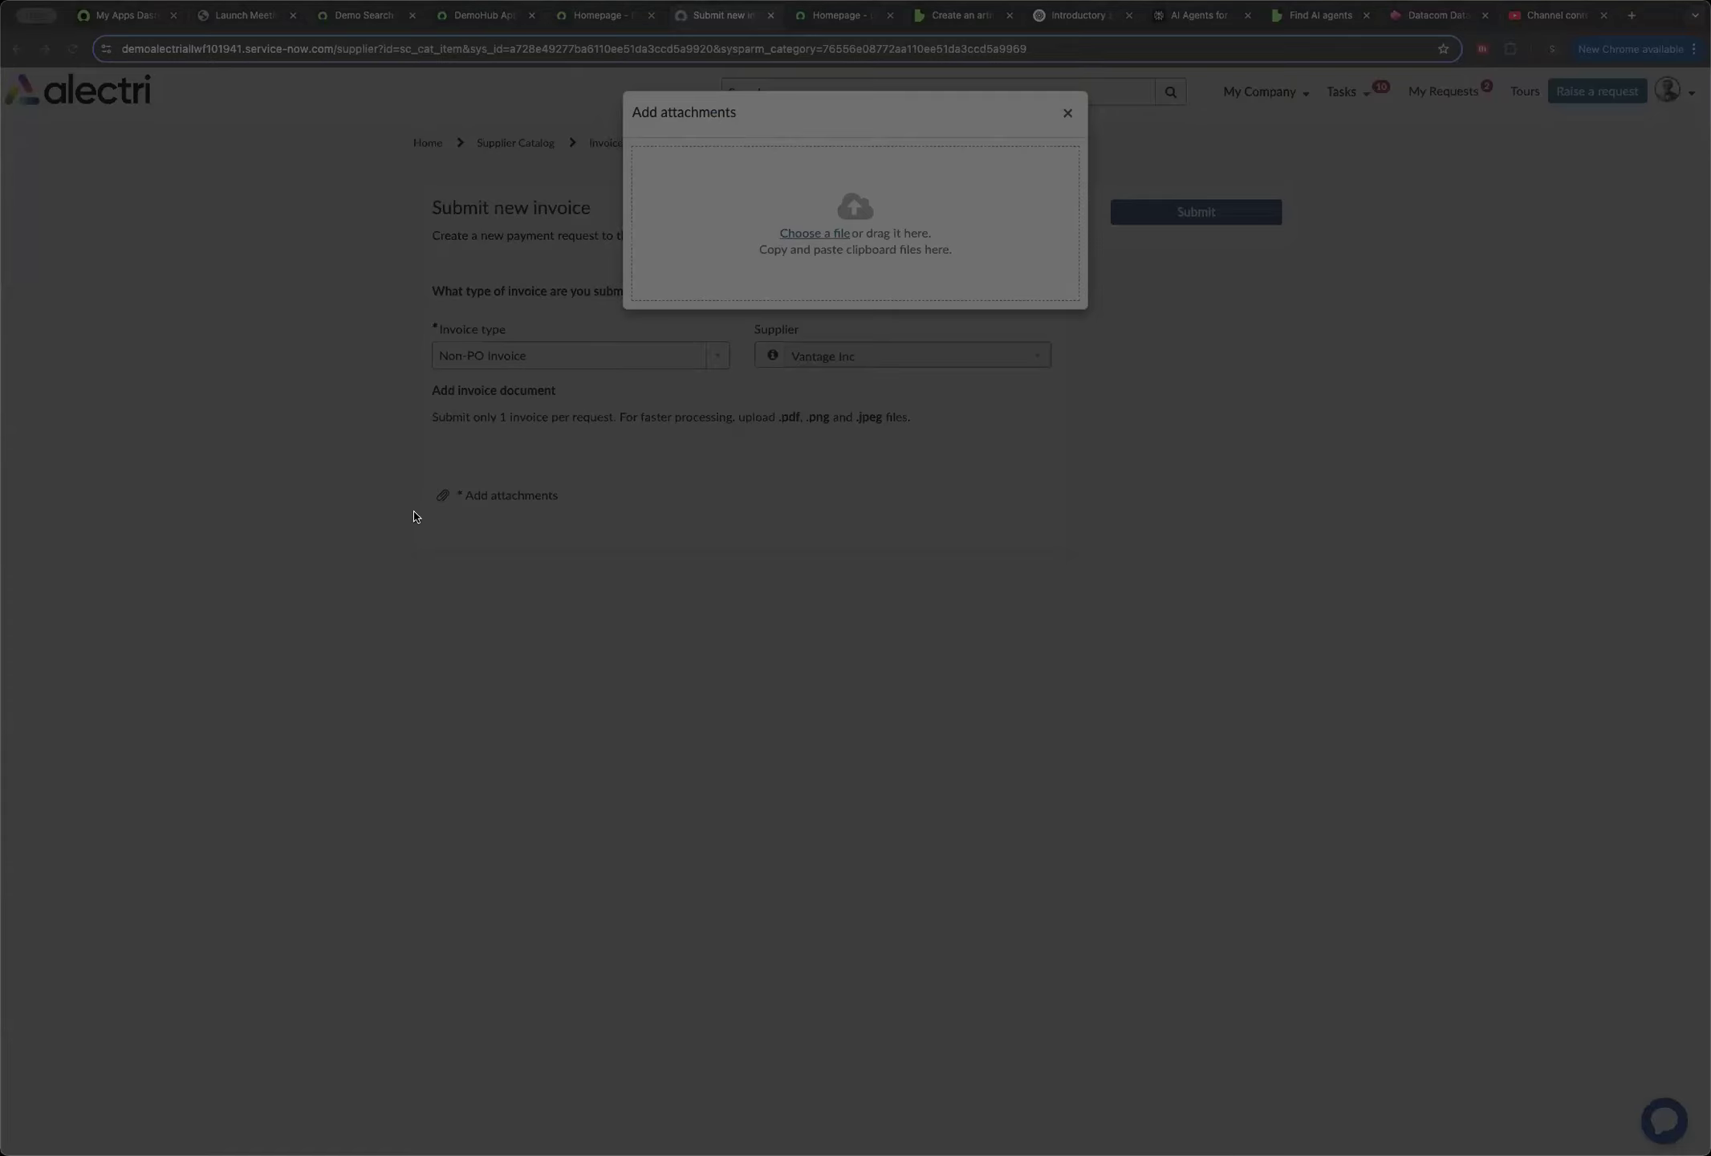
left_click(1482, 914)
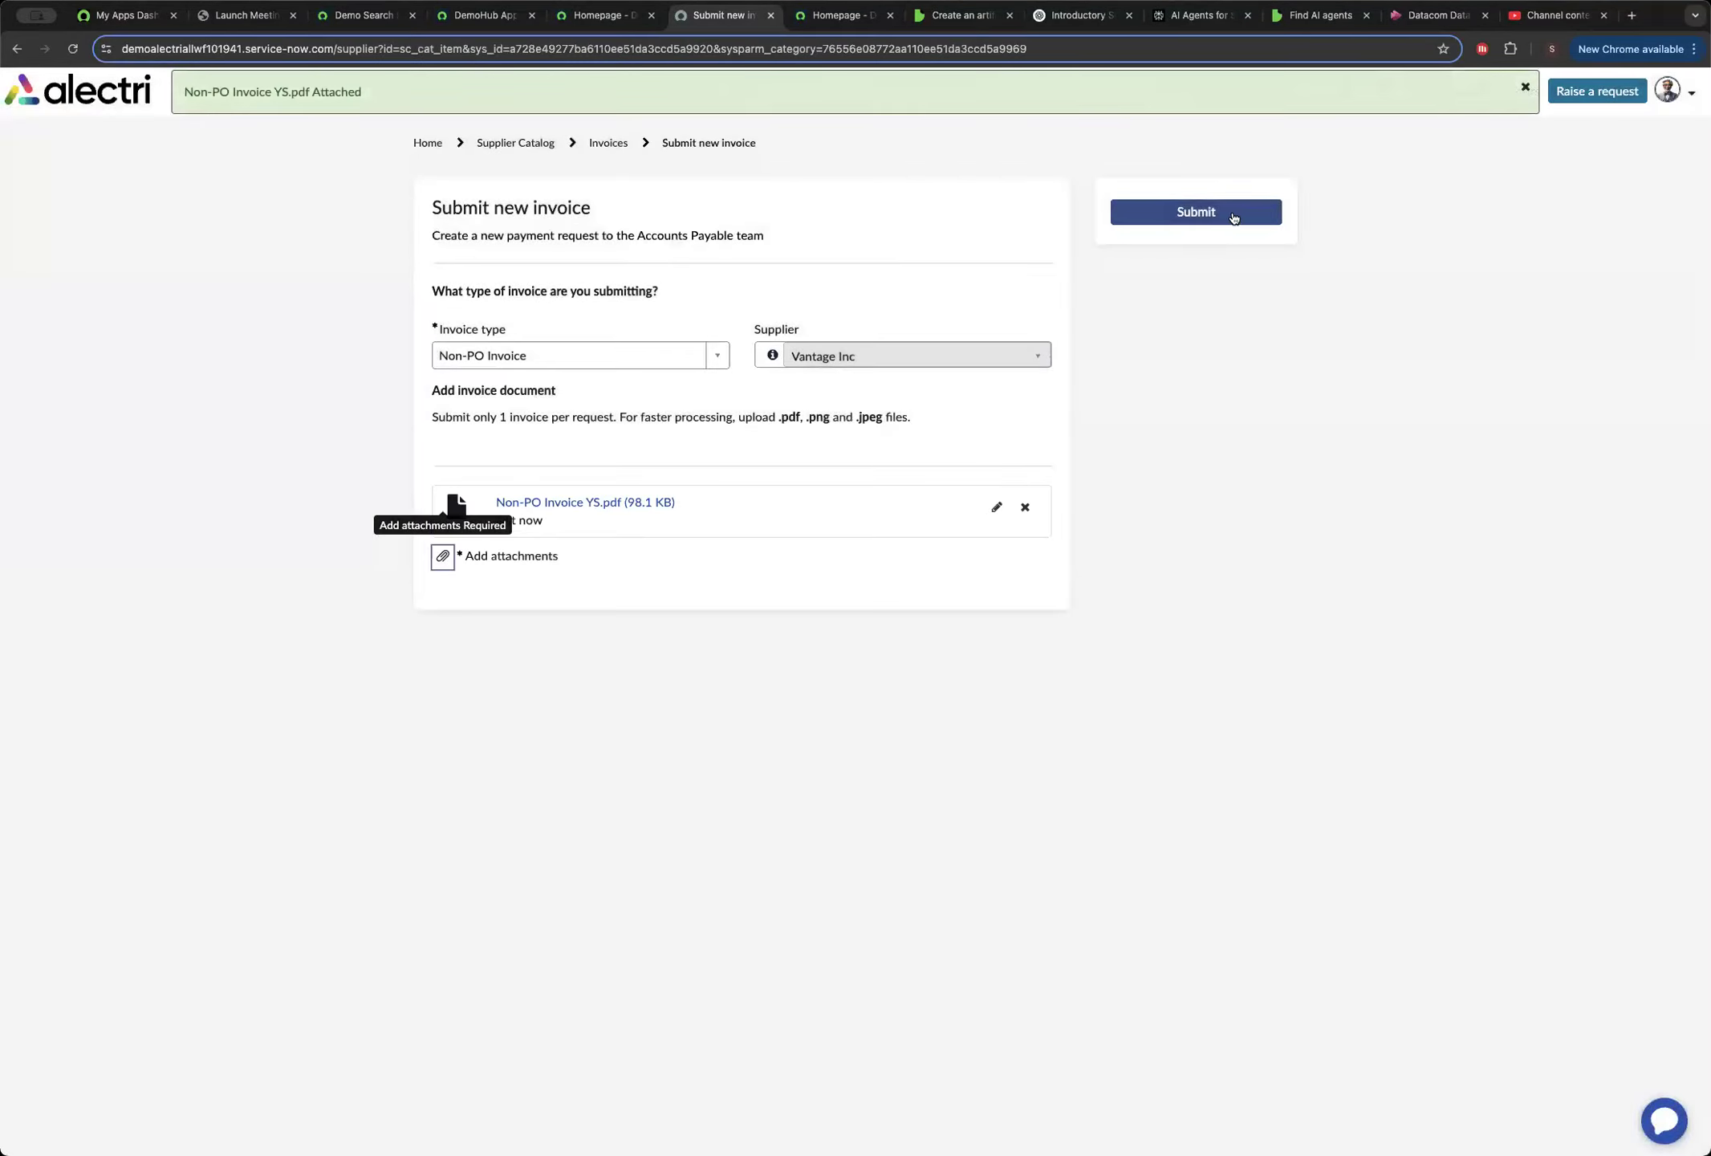
left_click(1226, 216)
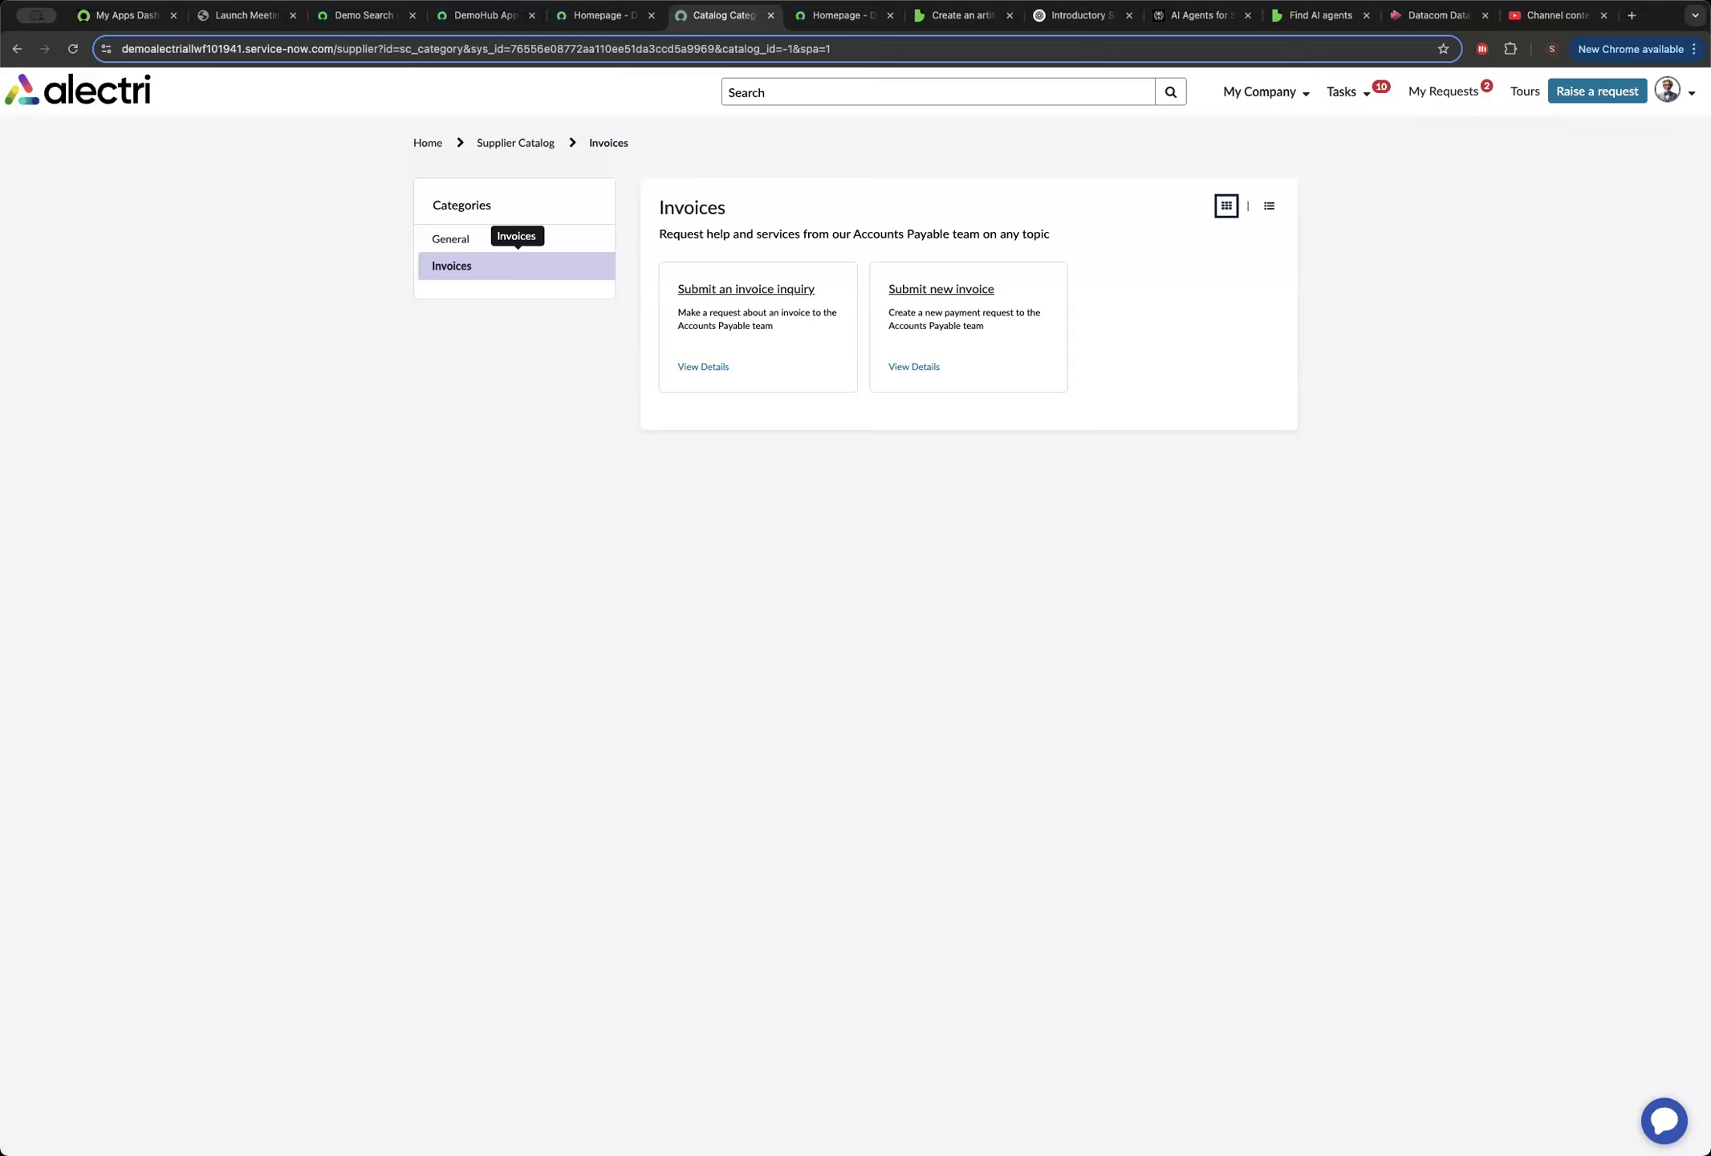
End the supplier impersonation and go back to the instance's main home page by removing the supplier path from the URL.
left_click(1674, 91)
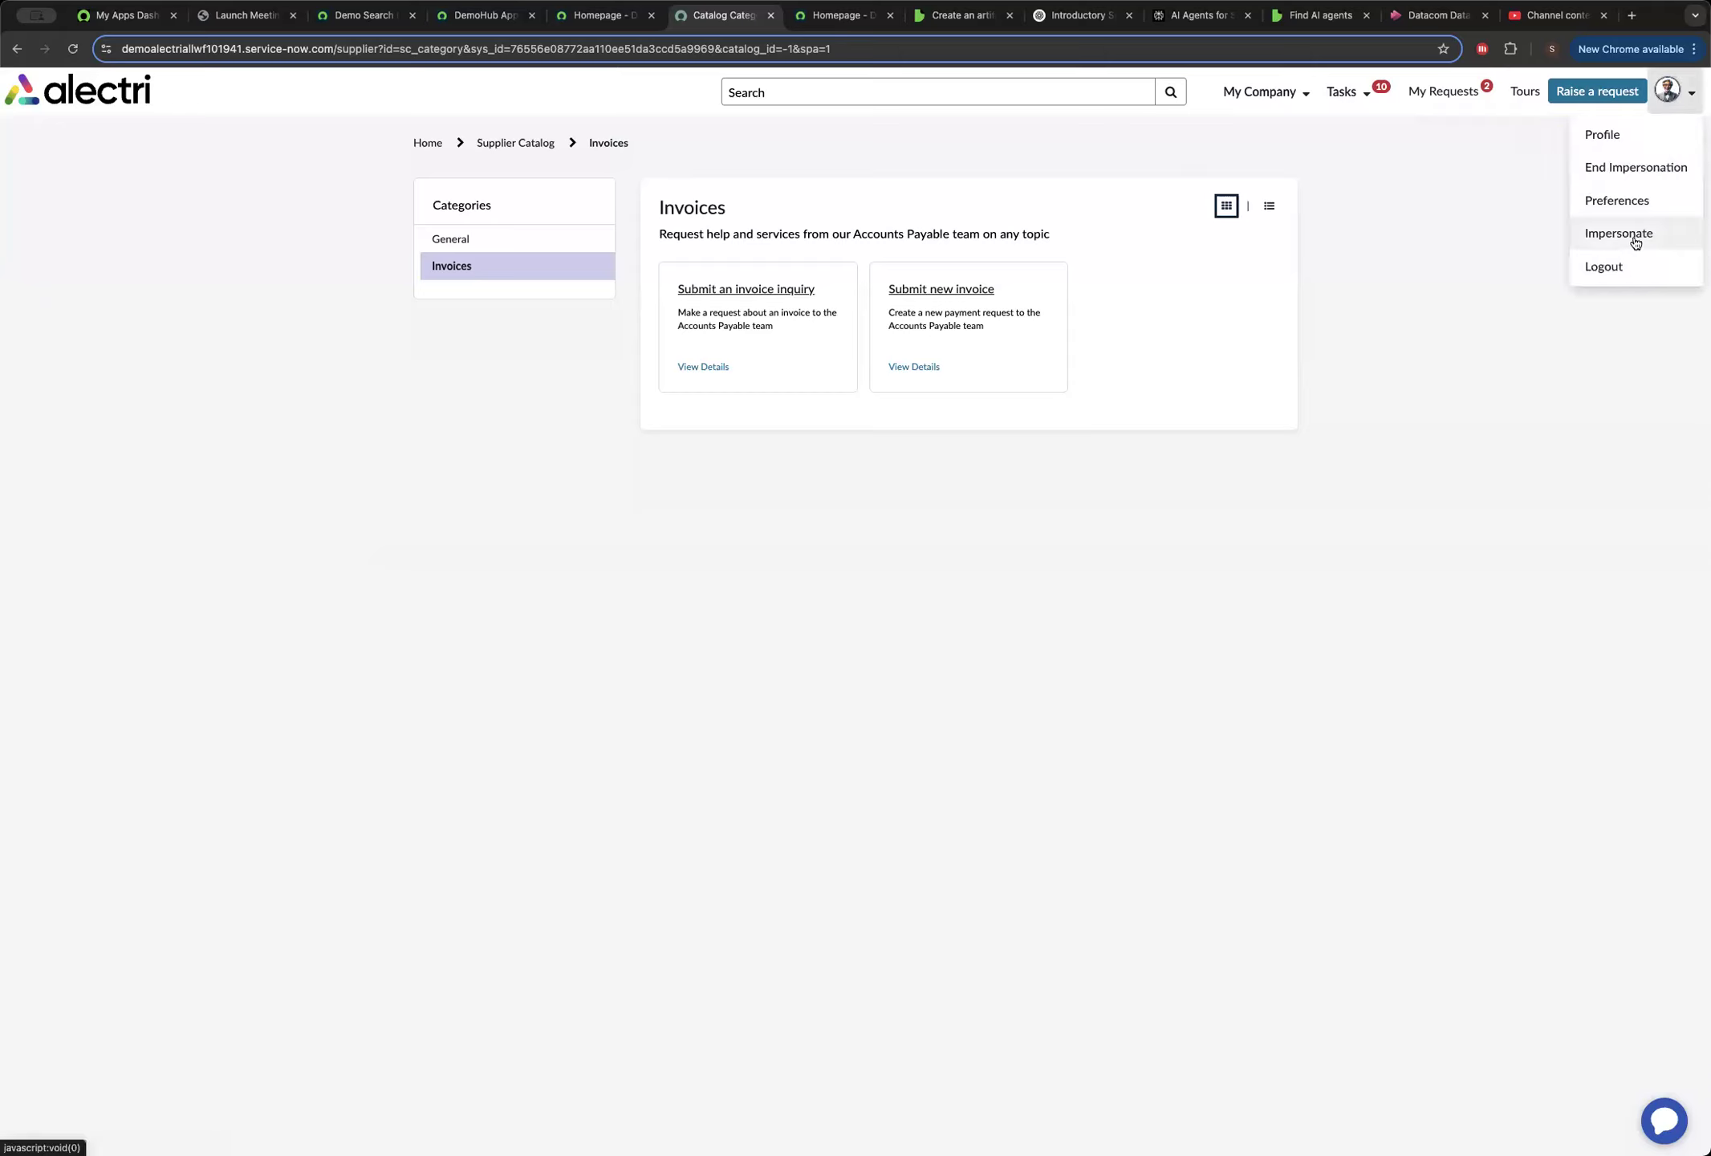
left_click(1635, 167)
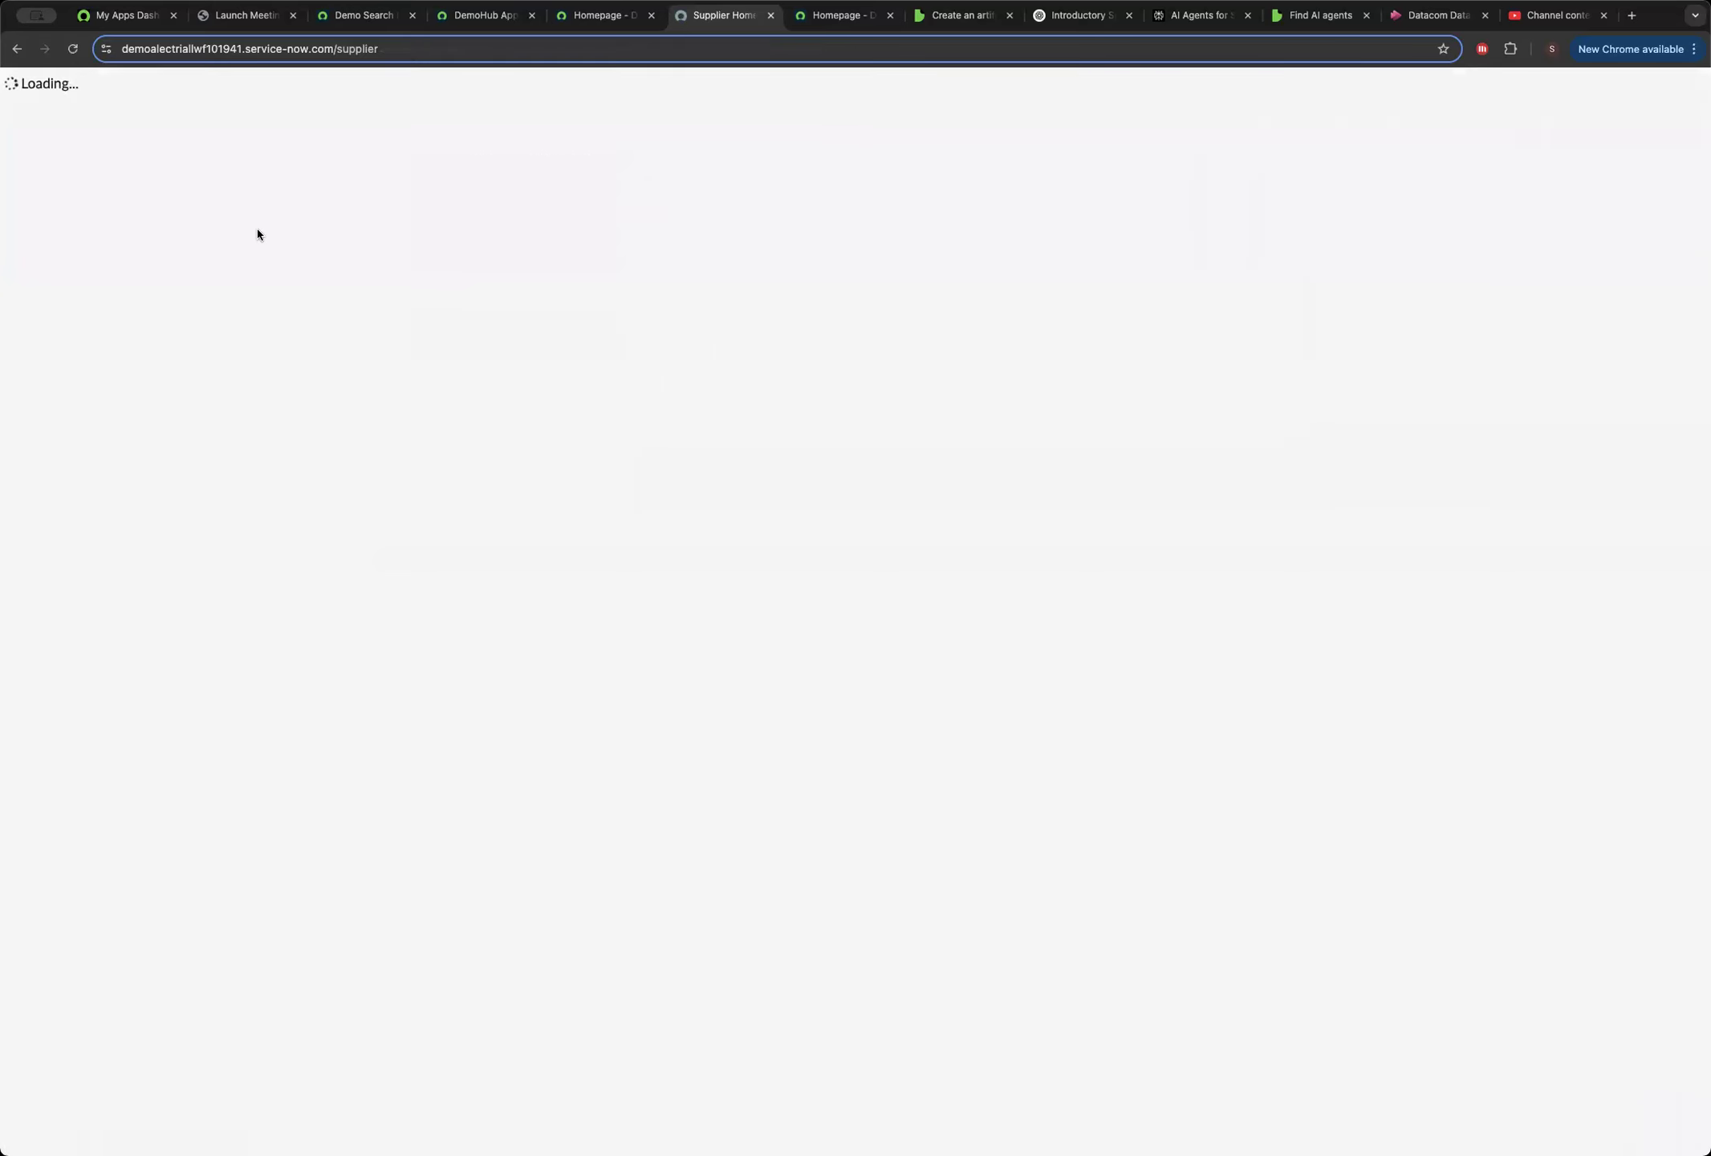
left_click(425, 49)
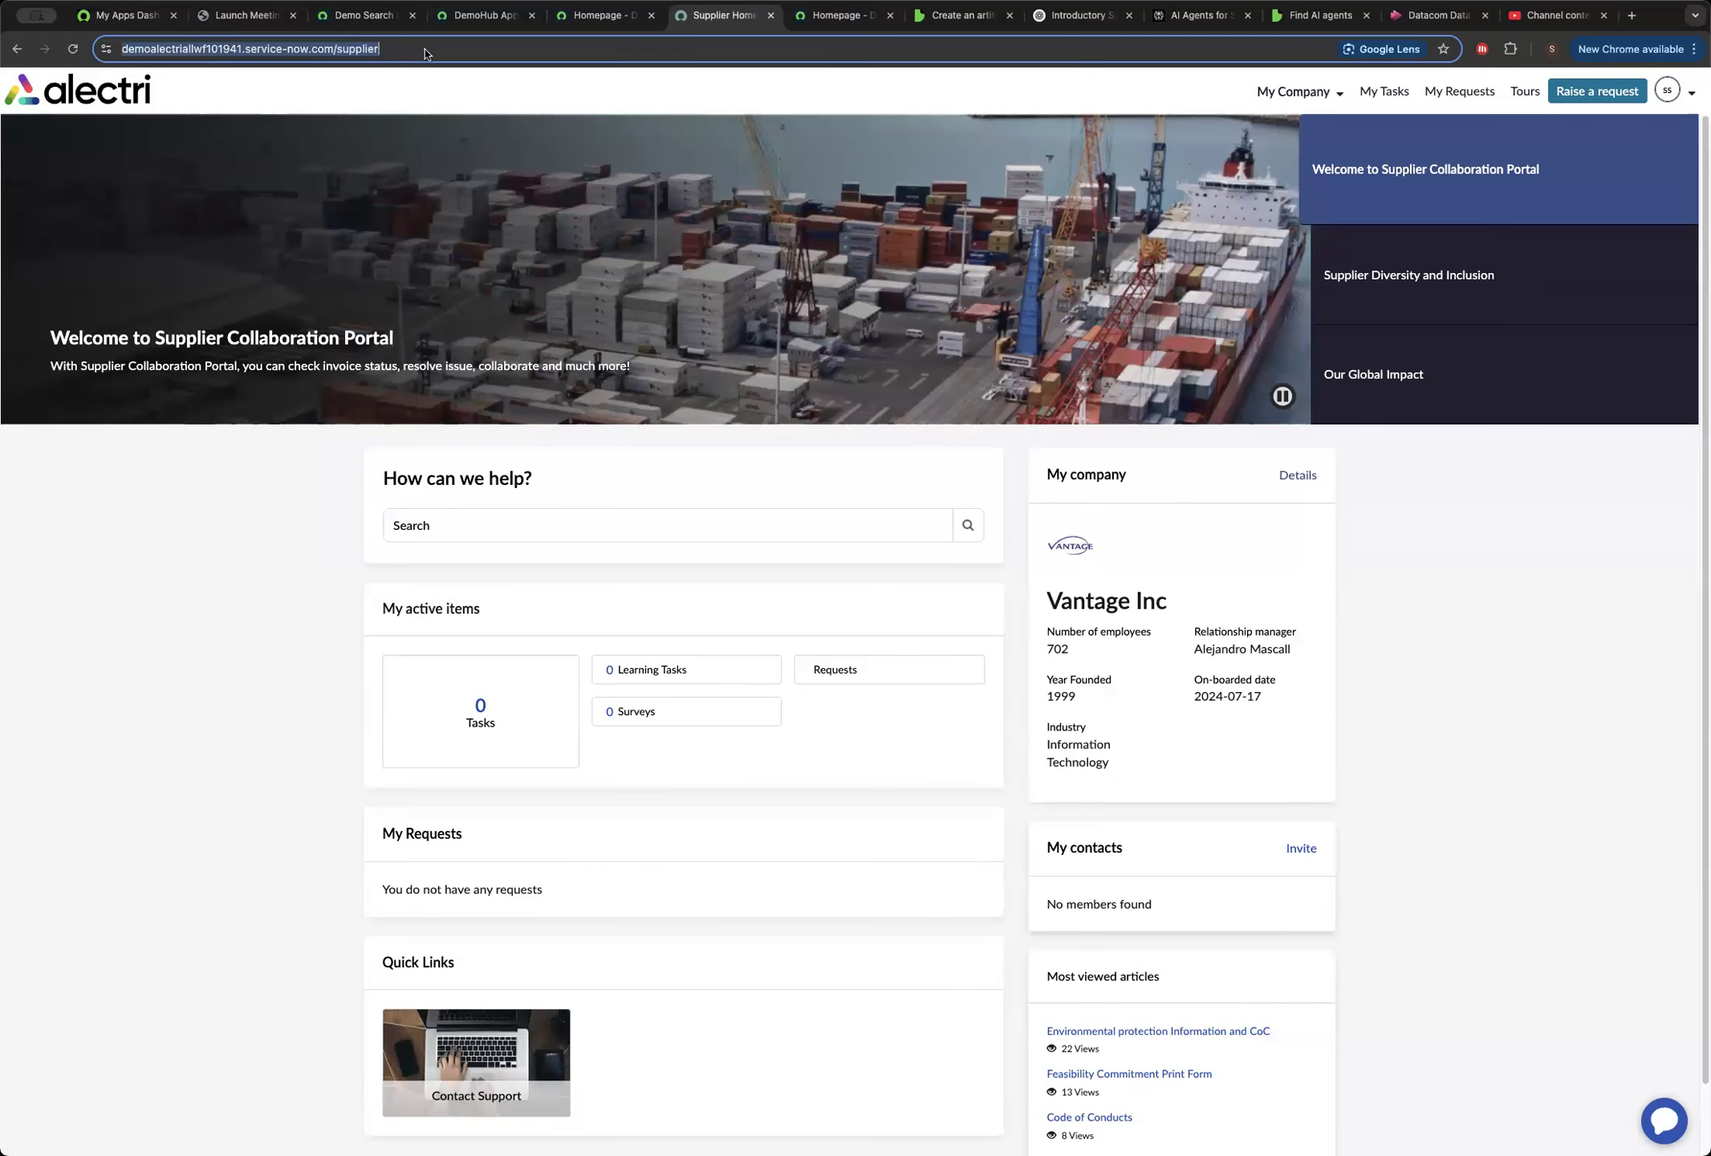
left_click(426, 52)
double_click(446, 51)
key("BackSpace")
key("Return")
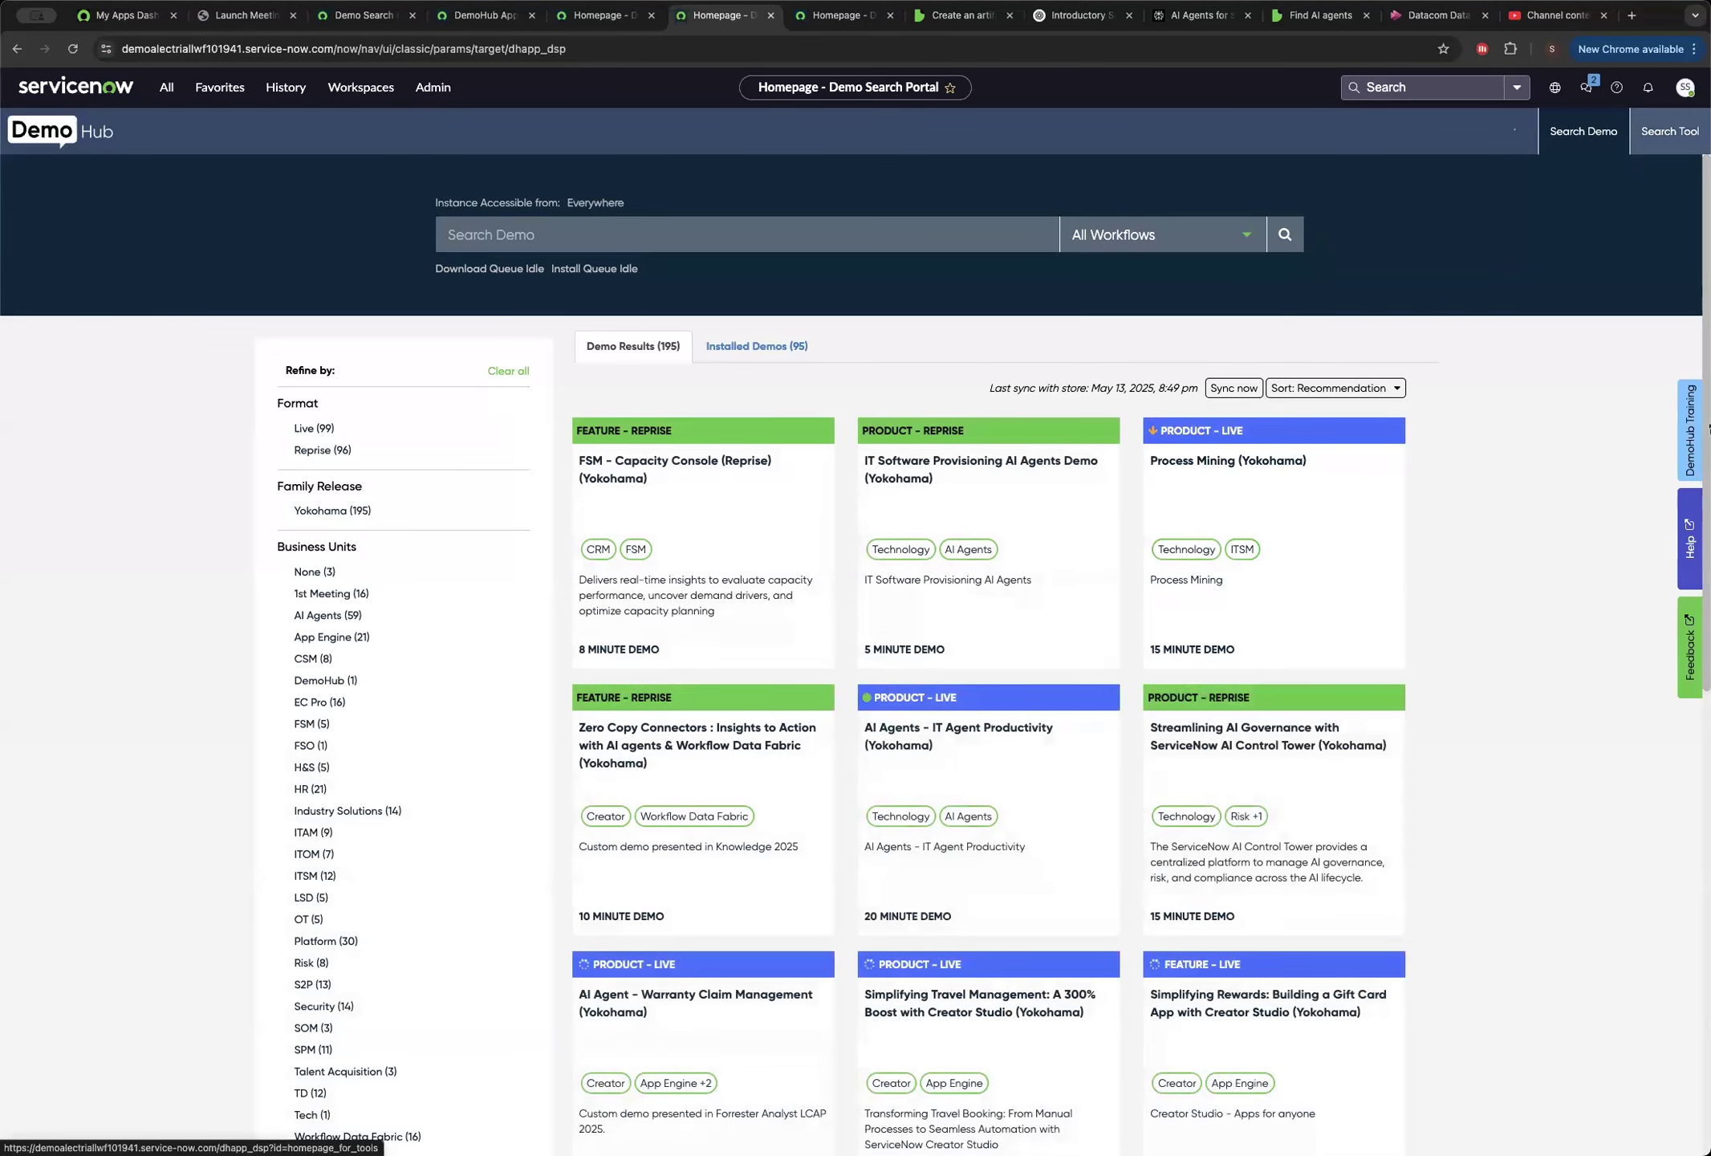
Find the internal employee's user account by first name and impersonate it.
left_click(1685, 87)
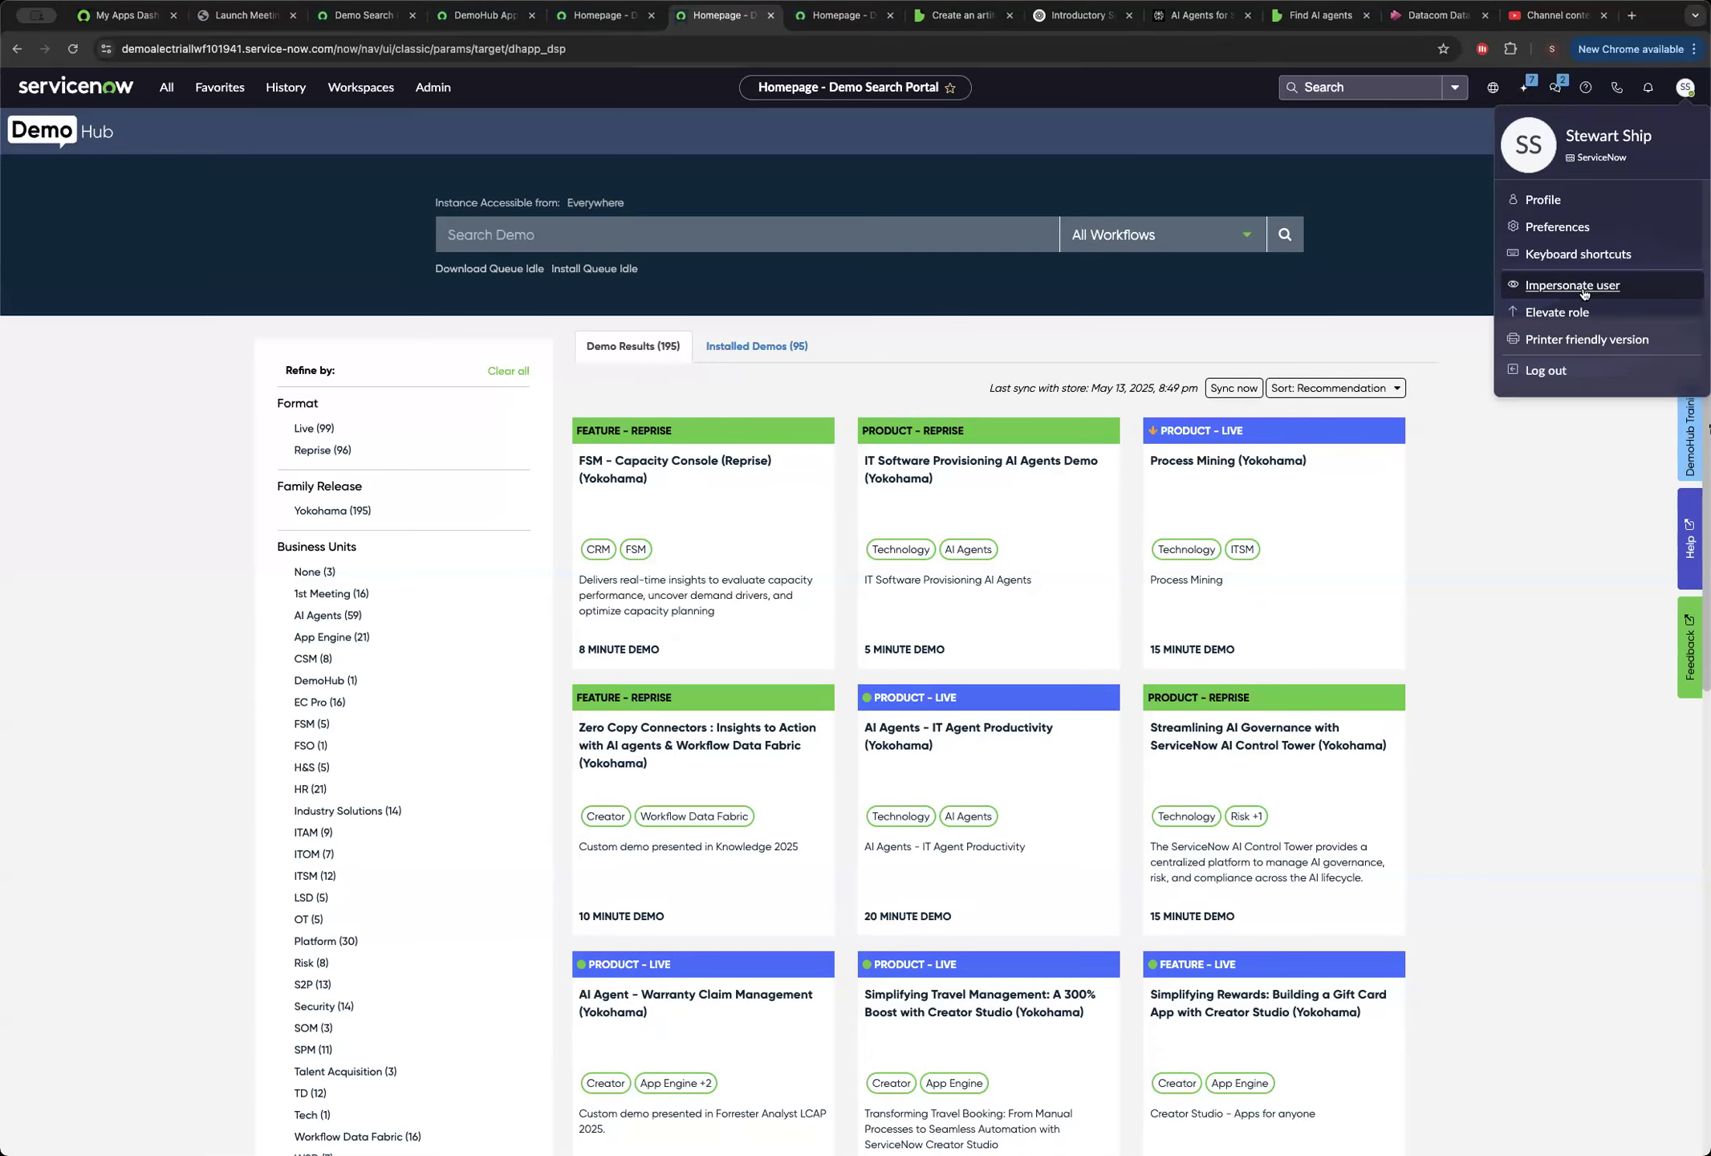
left_click(1580, 288)
left_click(780, 420)
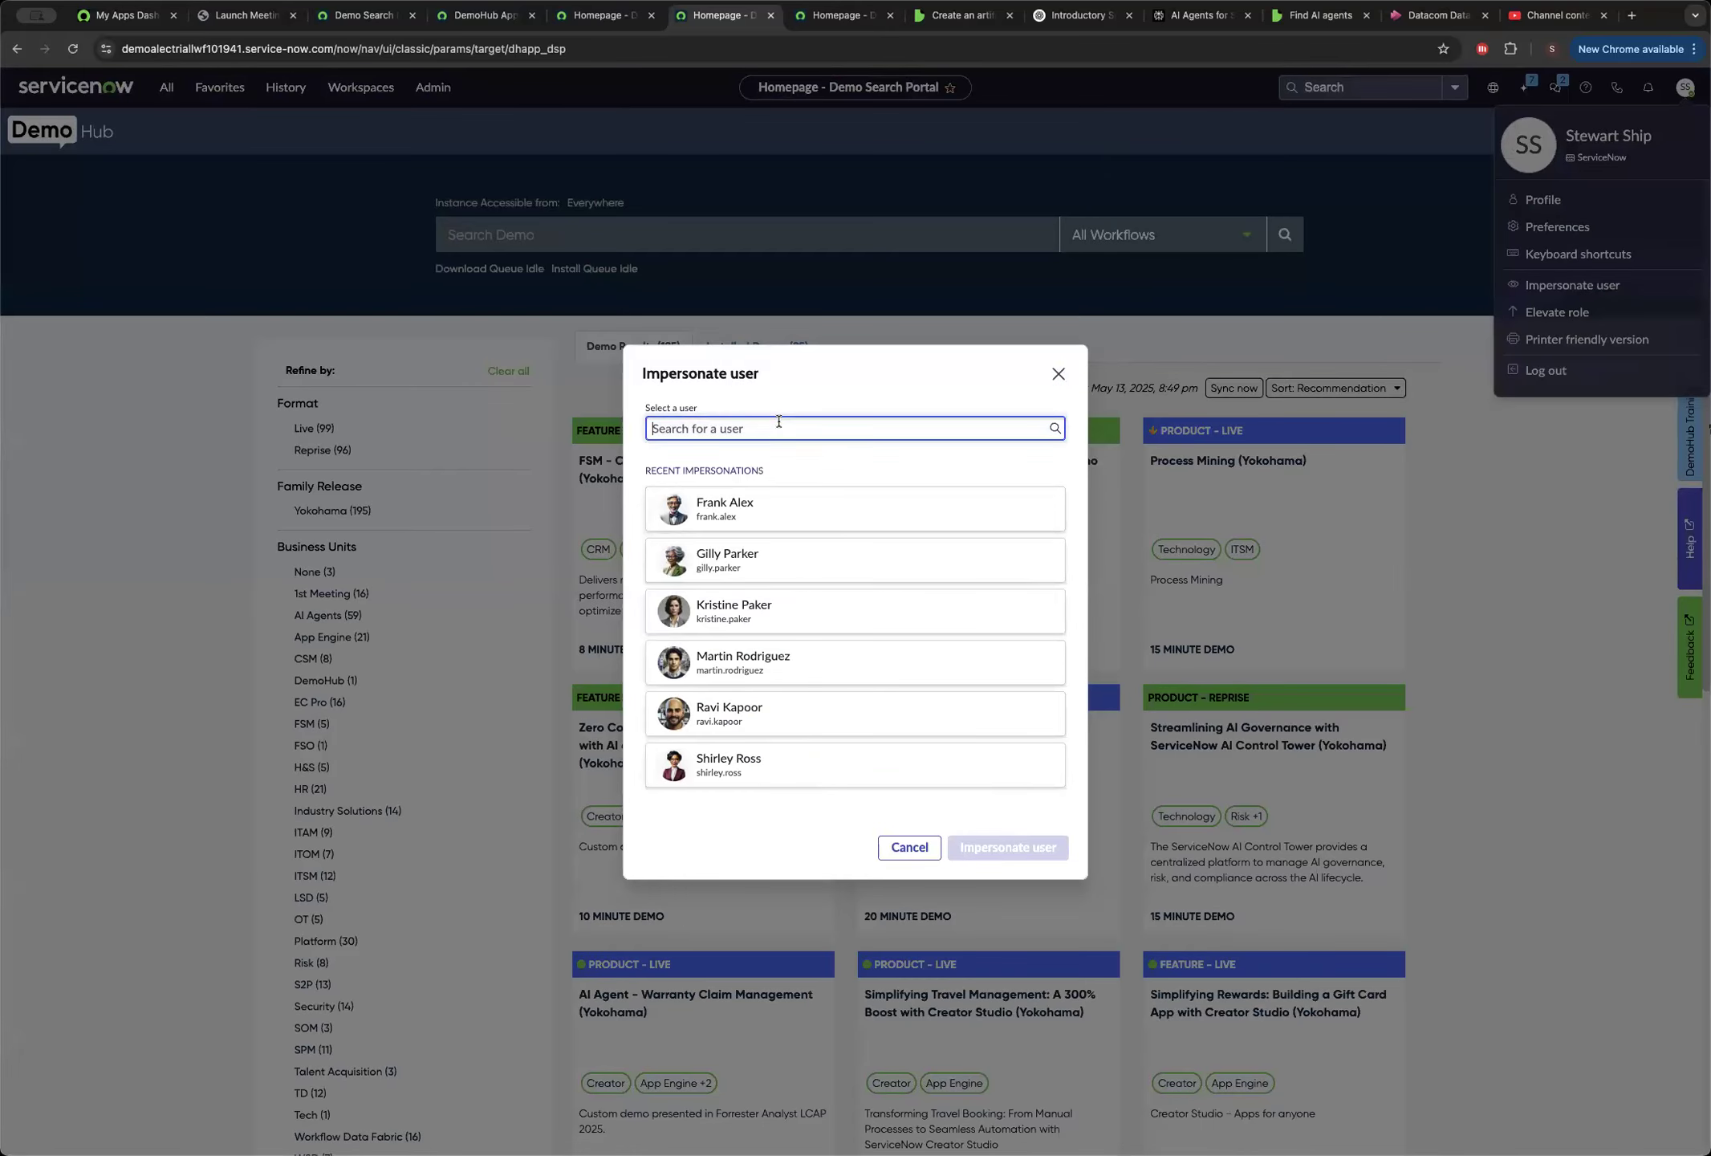
type("Shirleyt")
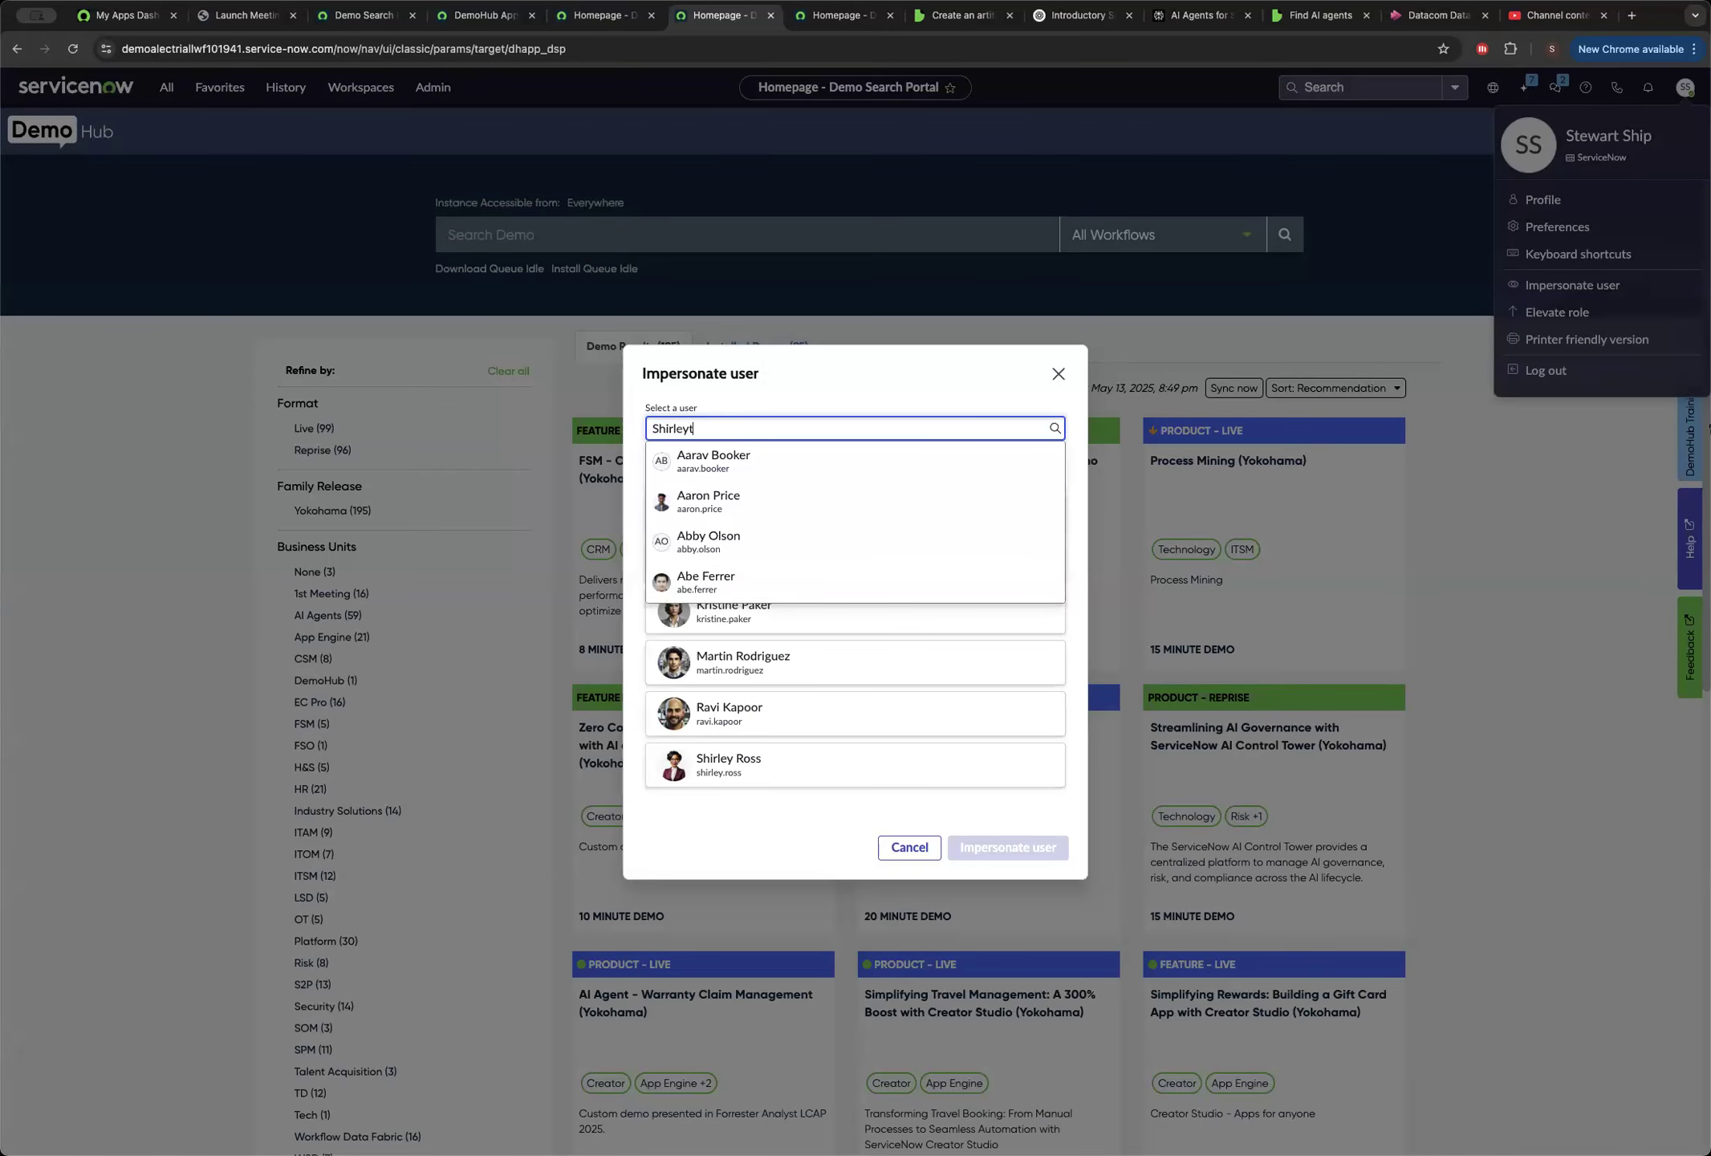
key("BackSpace")
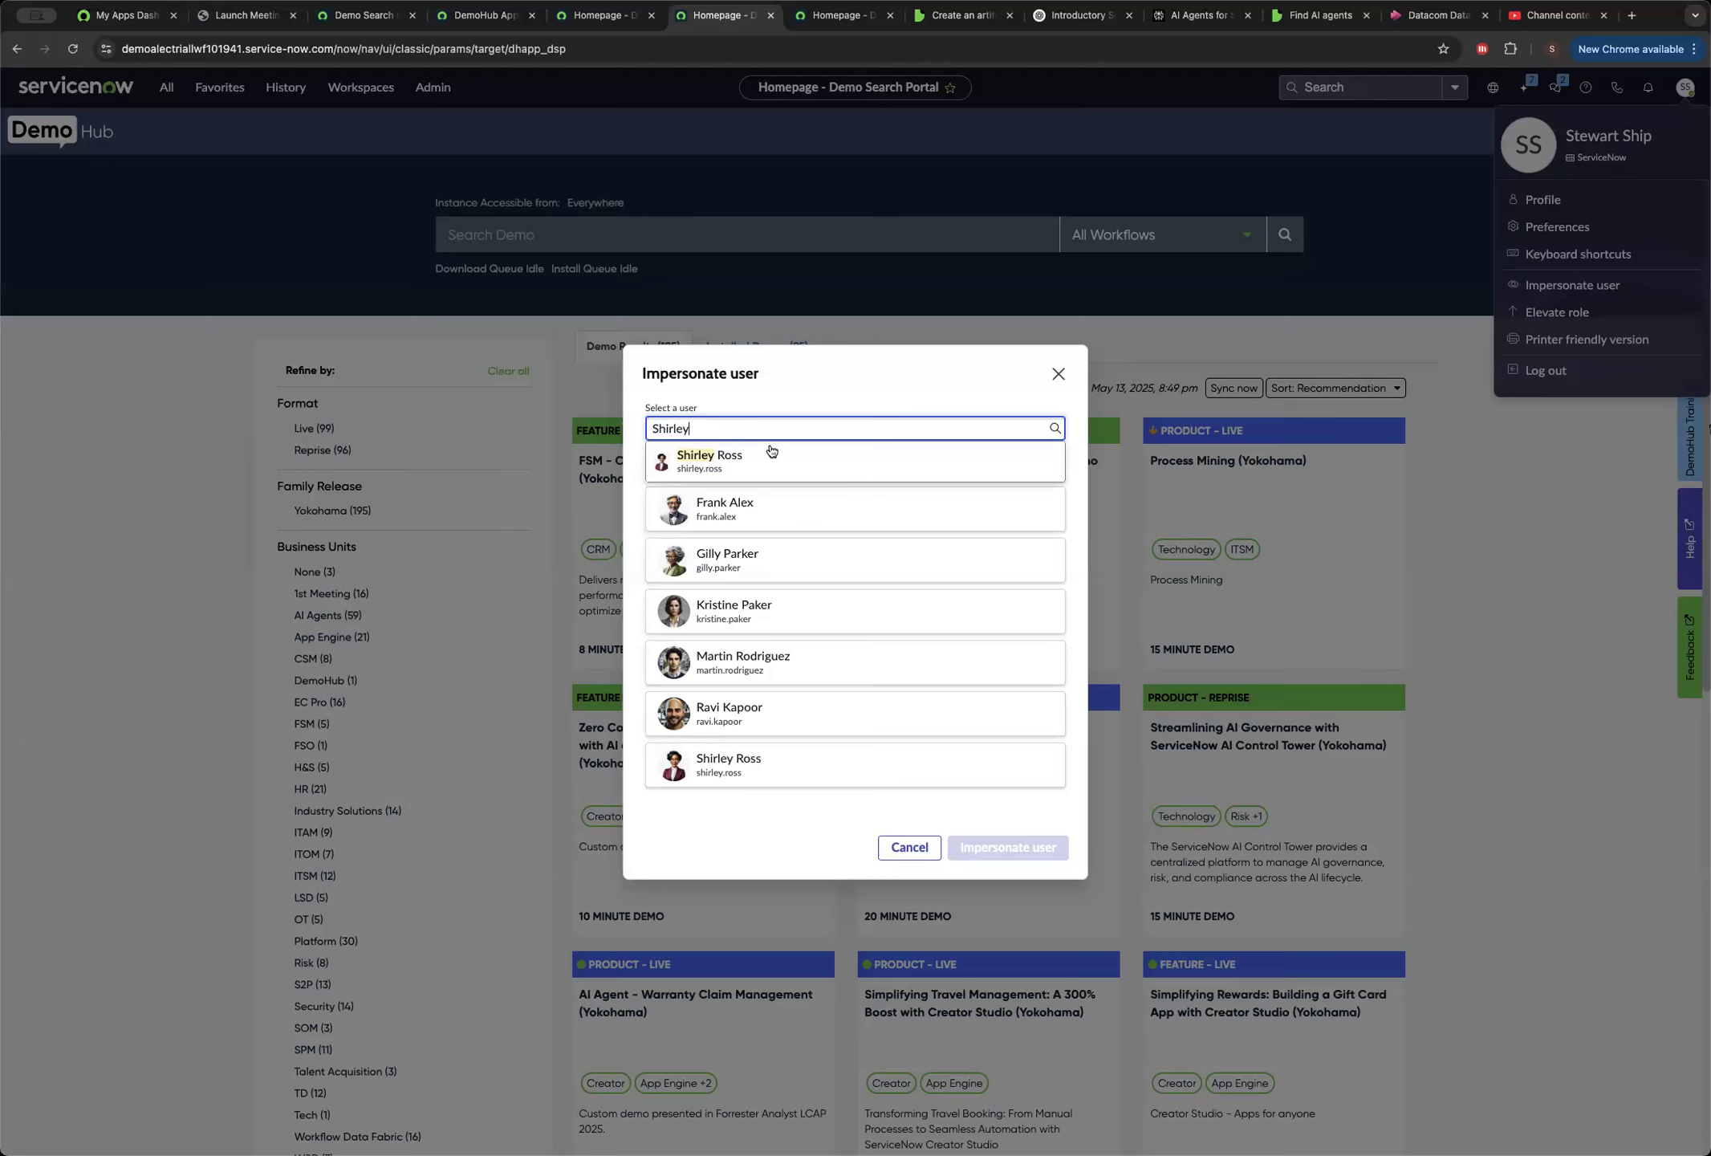
left_click(768, 458)
left_click(1003, 849)
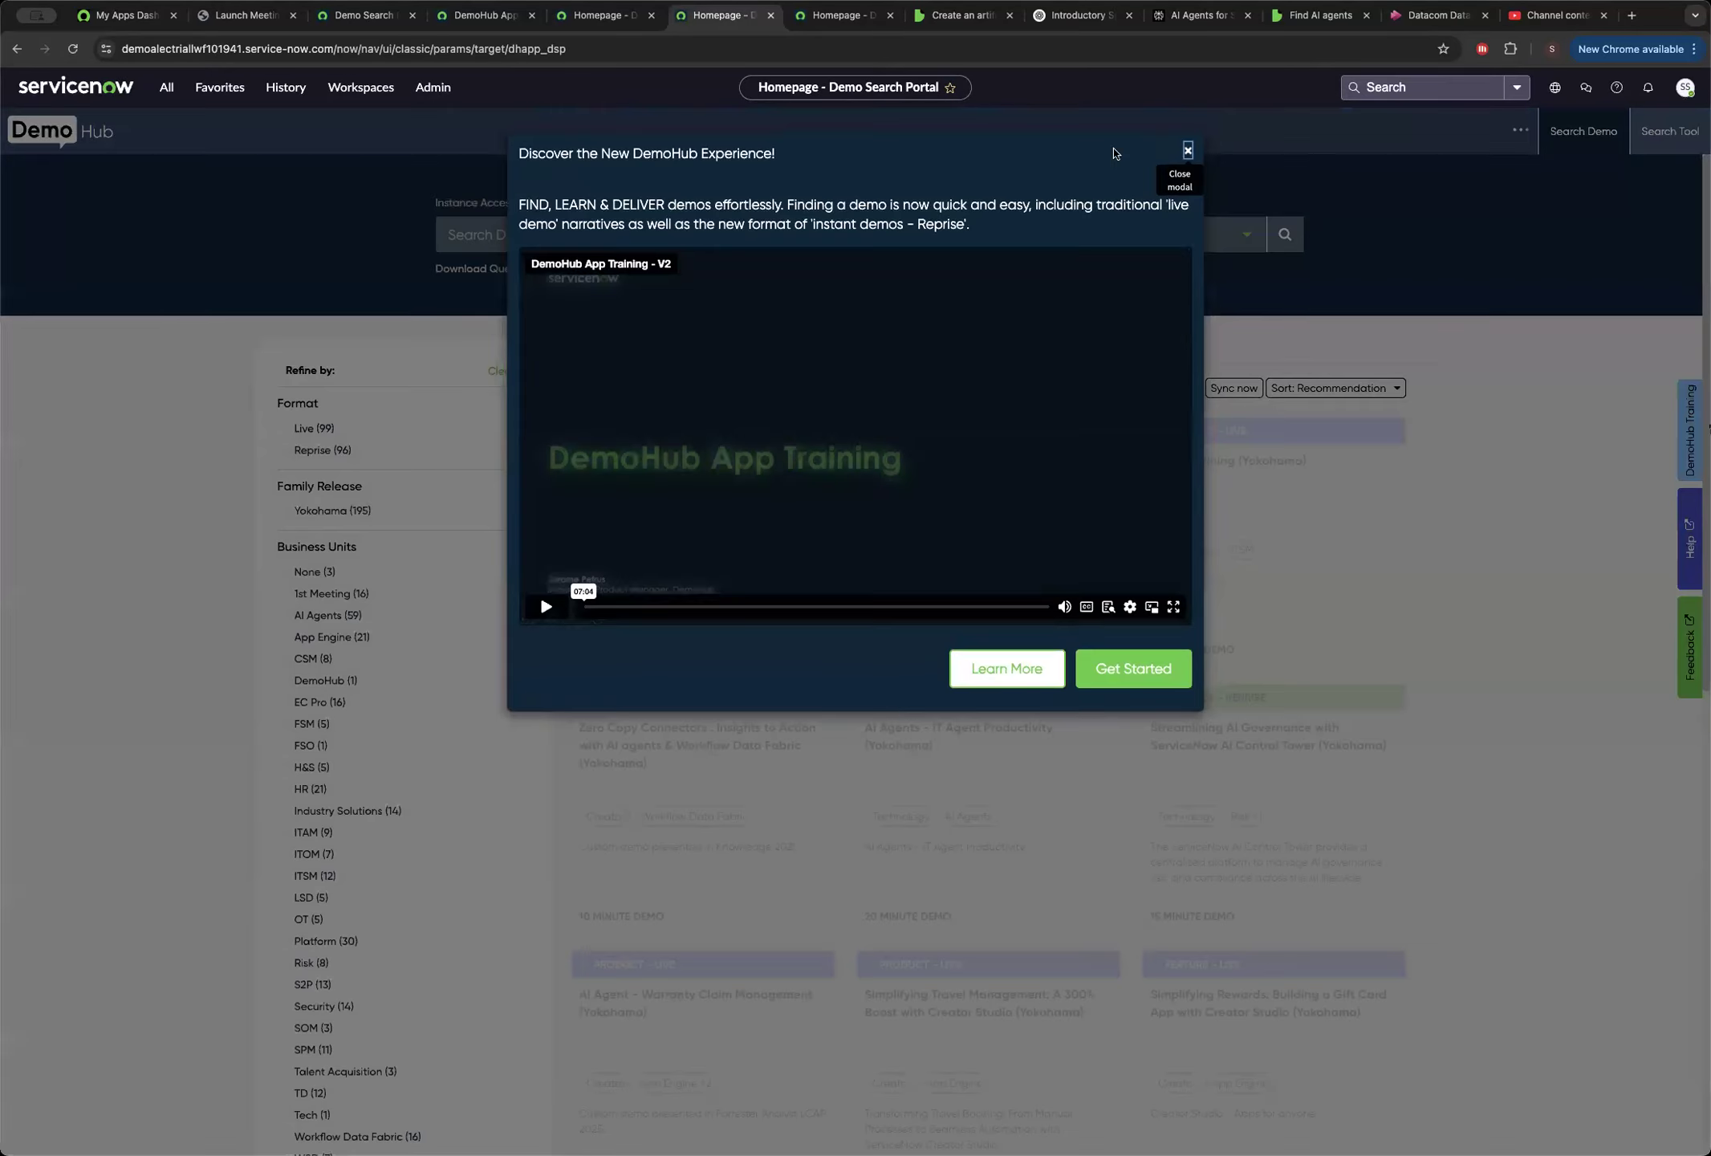
Dismiss the DemoHub introduction and open the Employee Center portal from the favorites.
left_click(1189, 150)
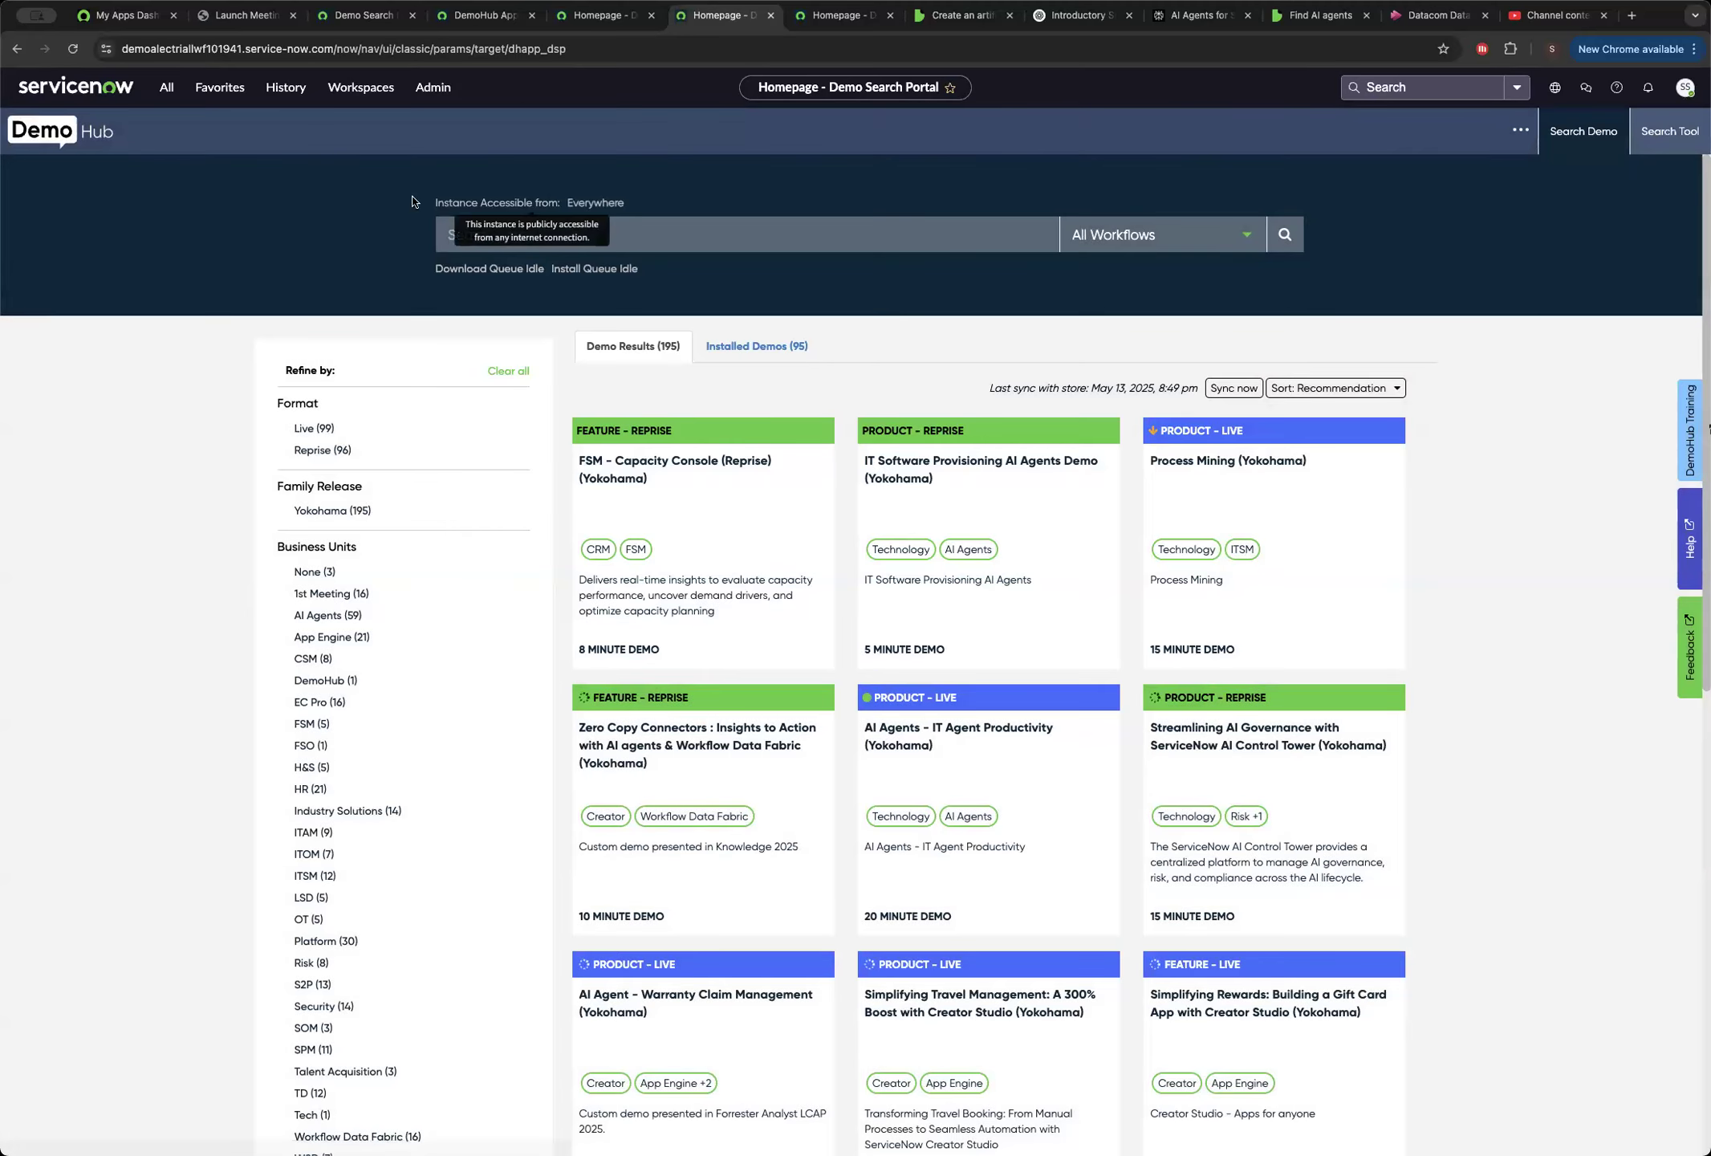
left_click(220, 95)
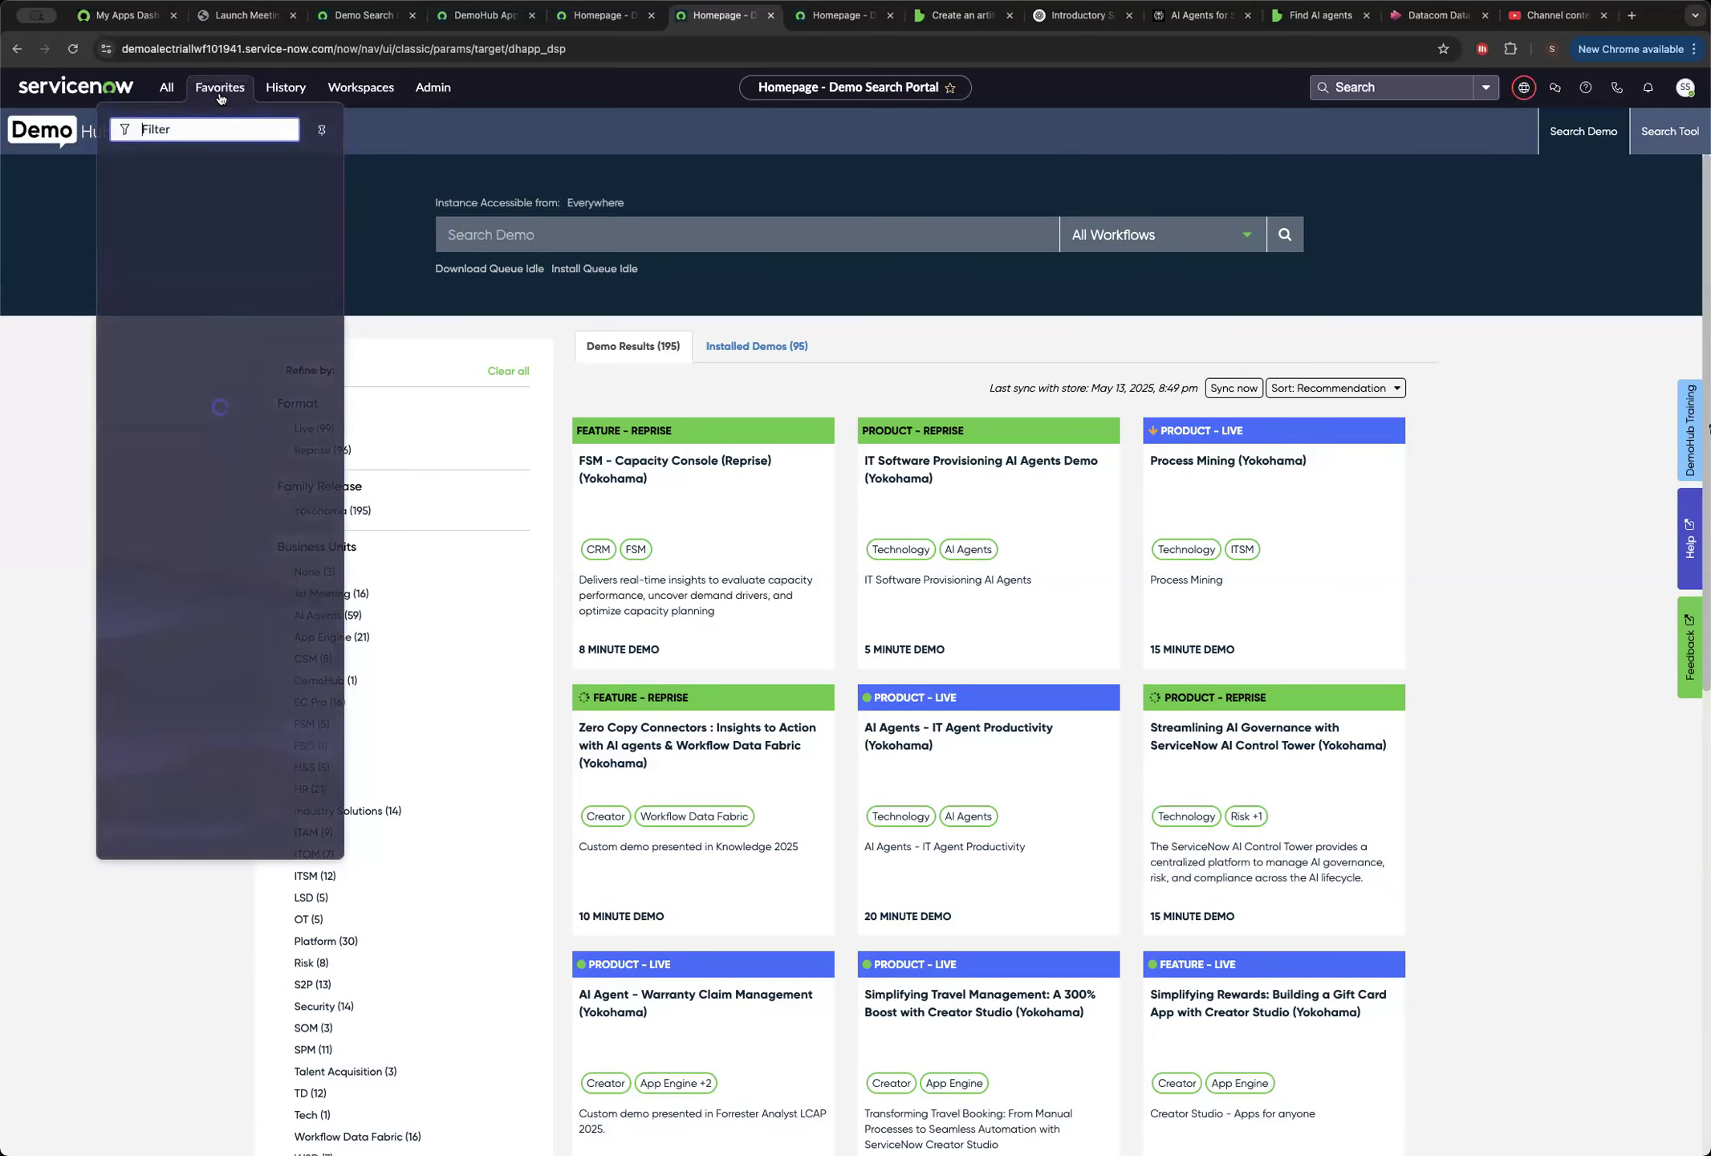
left_click(153, 165)
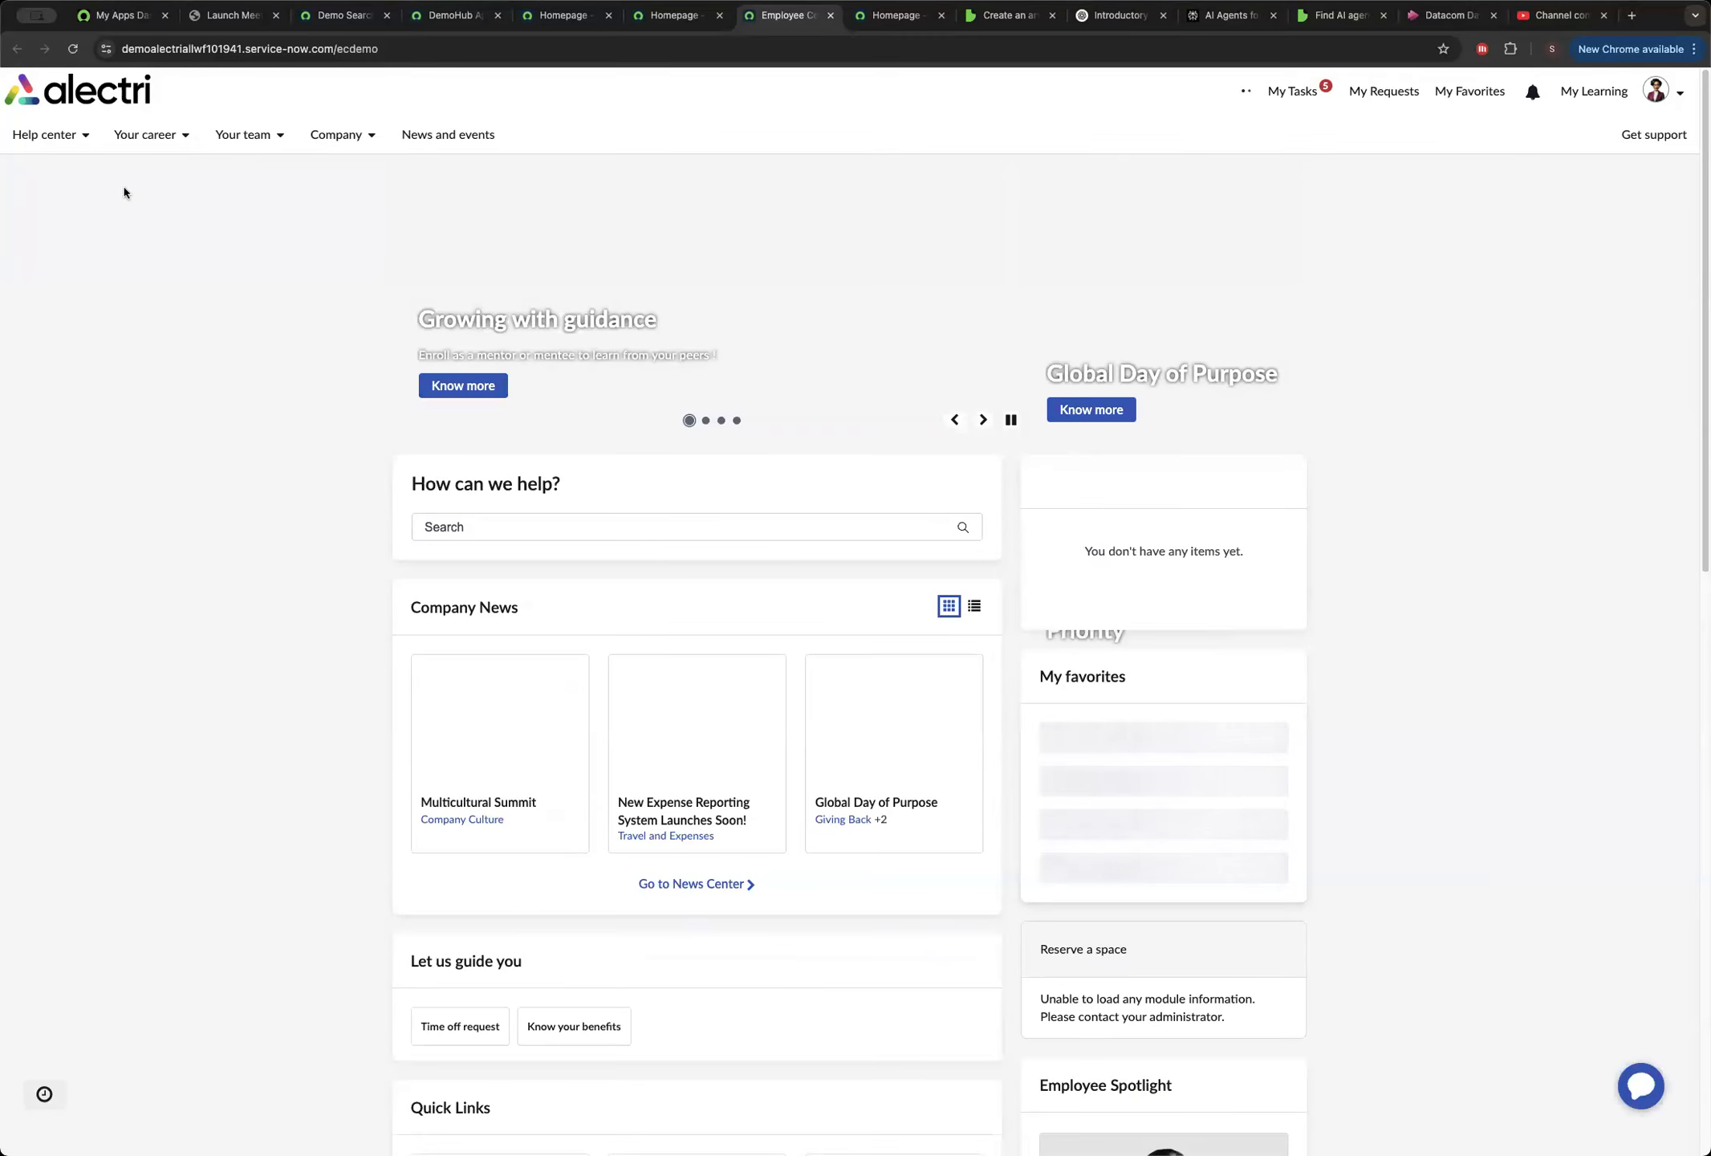
Open the Submit an invoice request form from the Invoices topic under Purchases and expenses in the Help center.
left_click(78, 135)
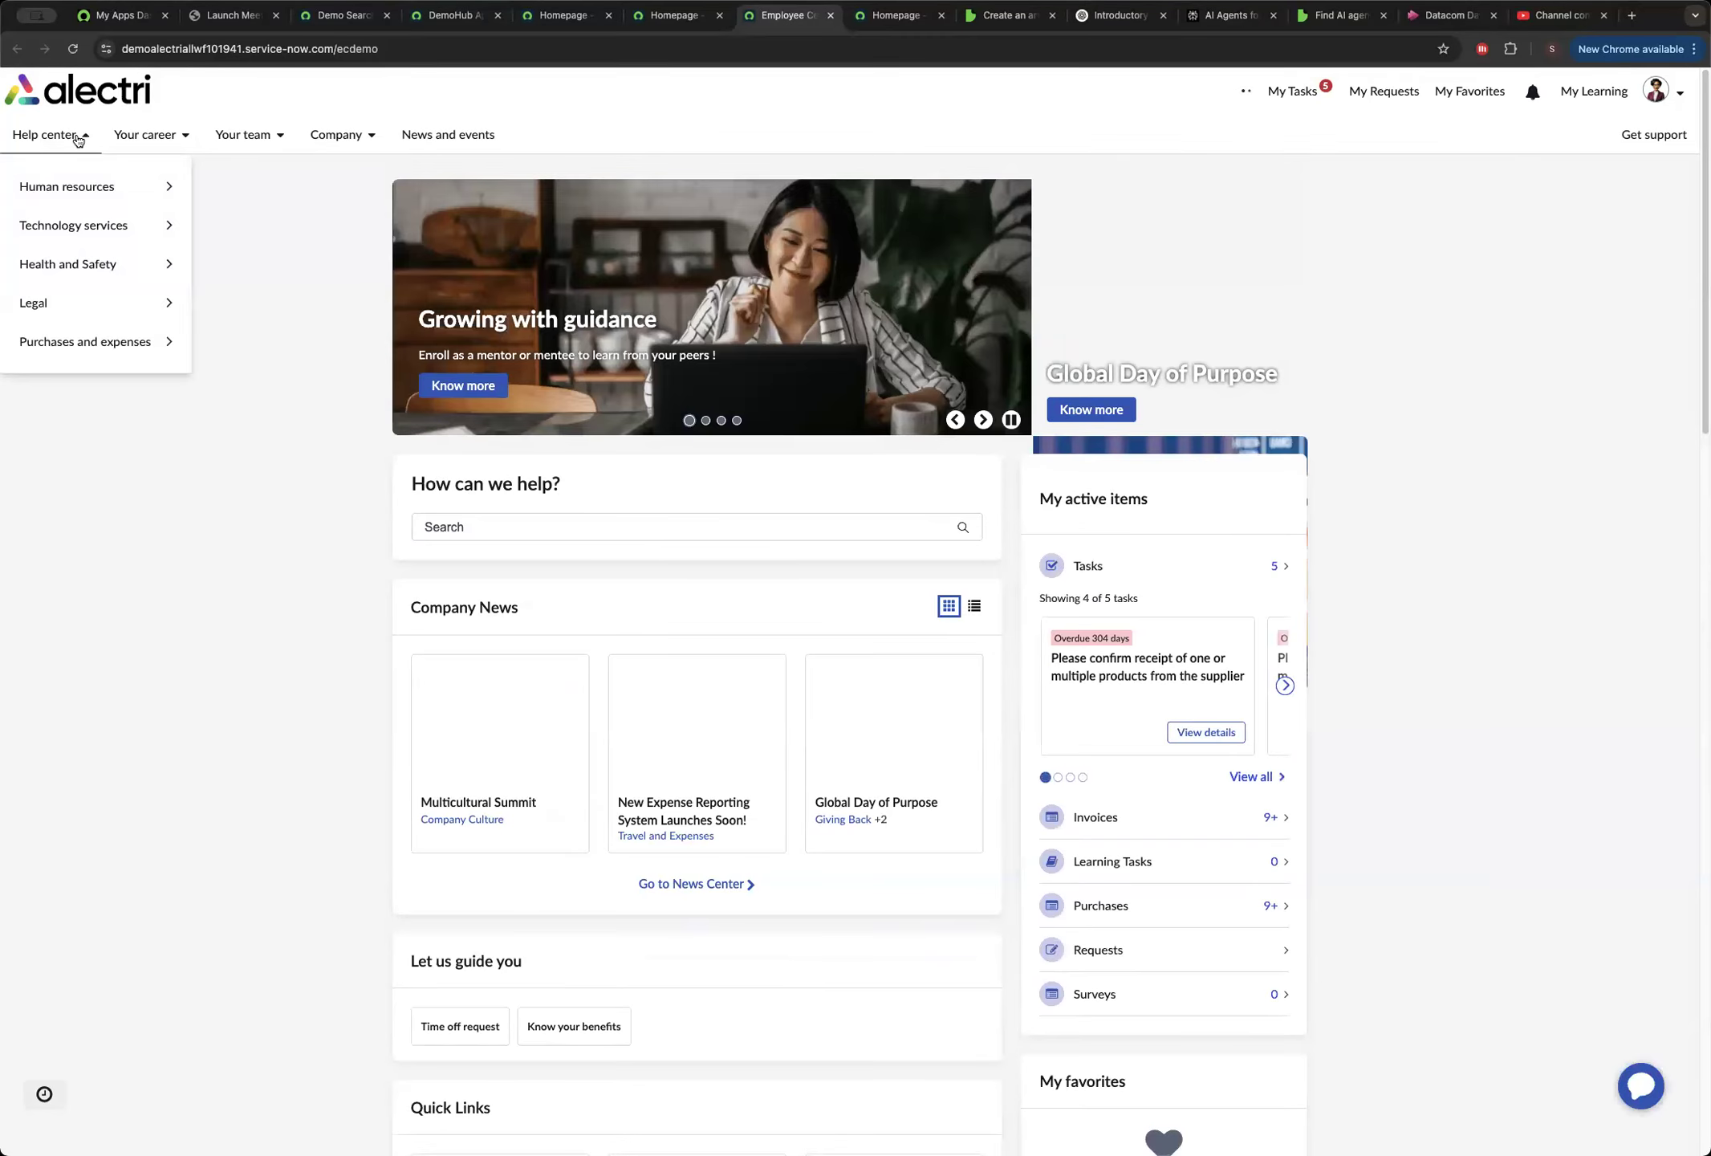
left_click(129, 347)
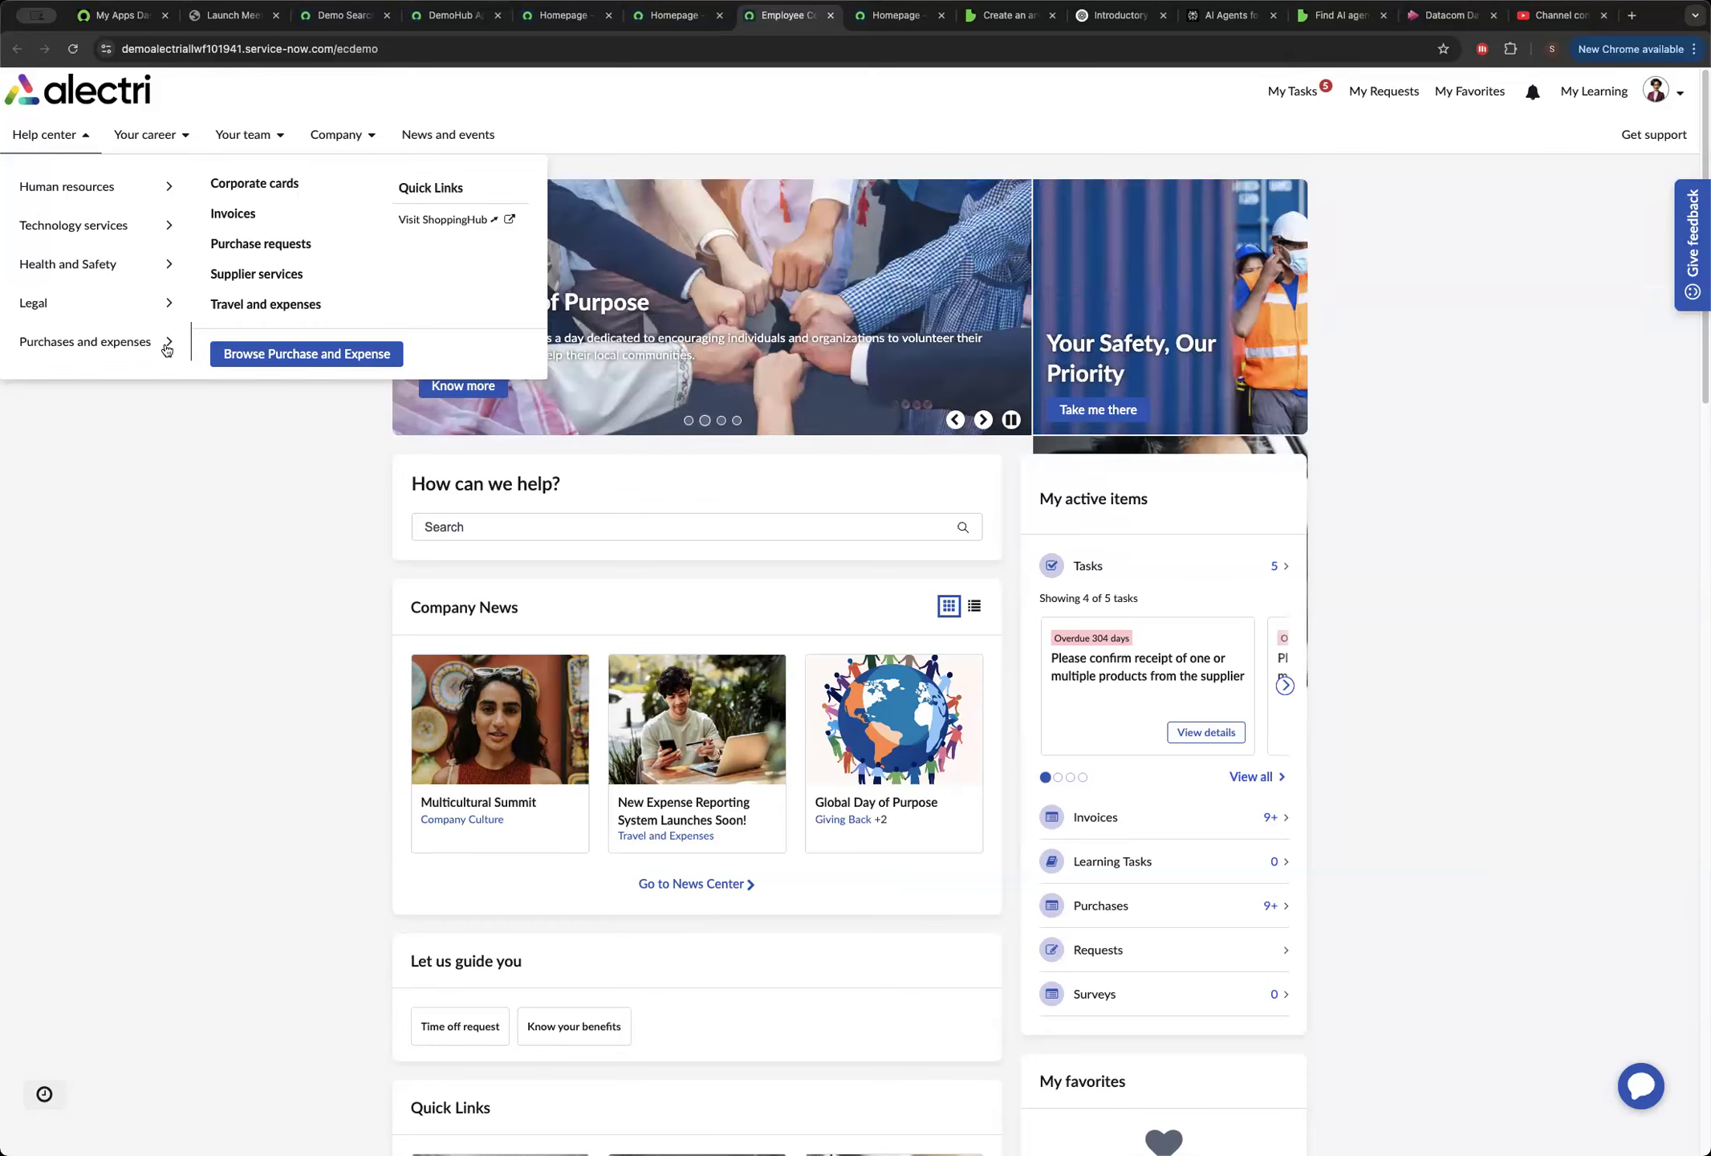
left_click(223, 218)
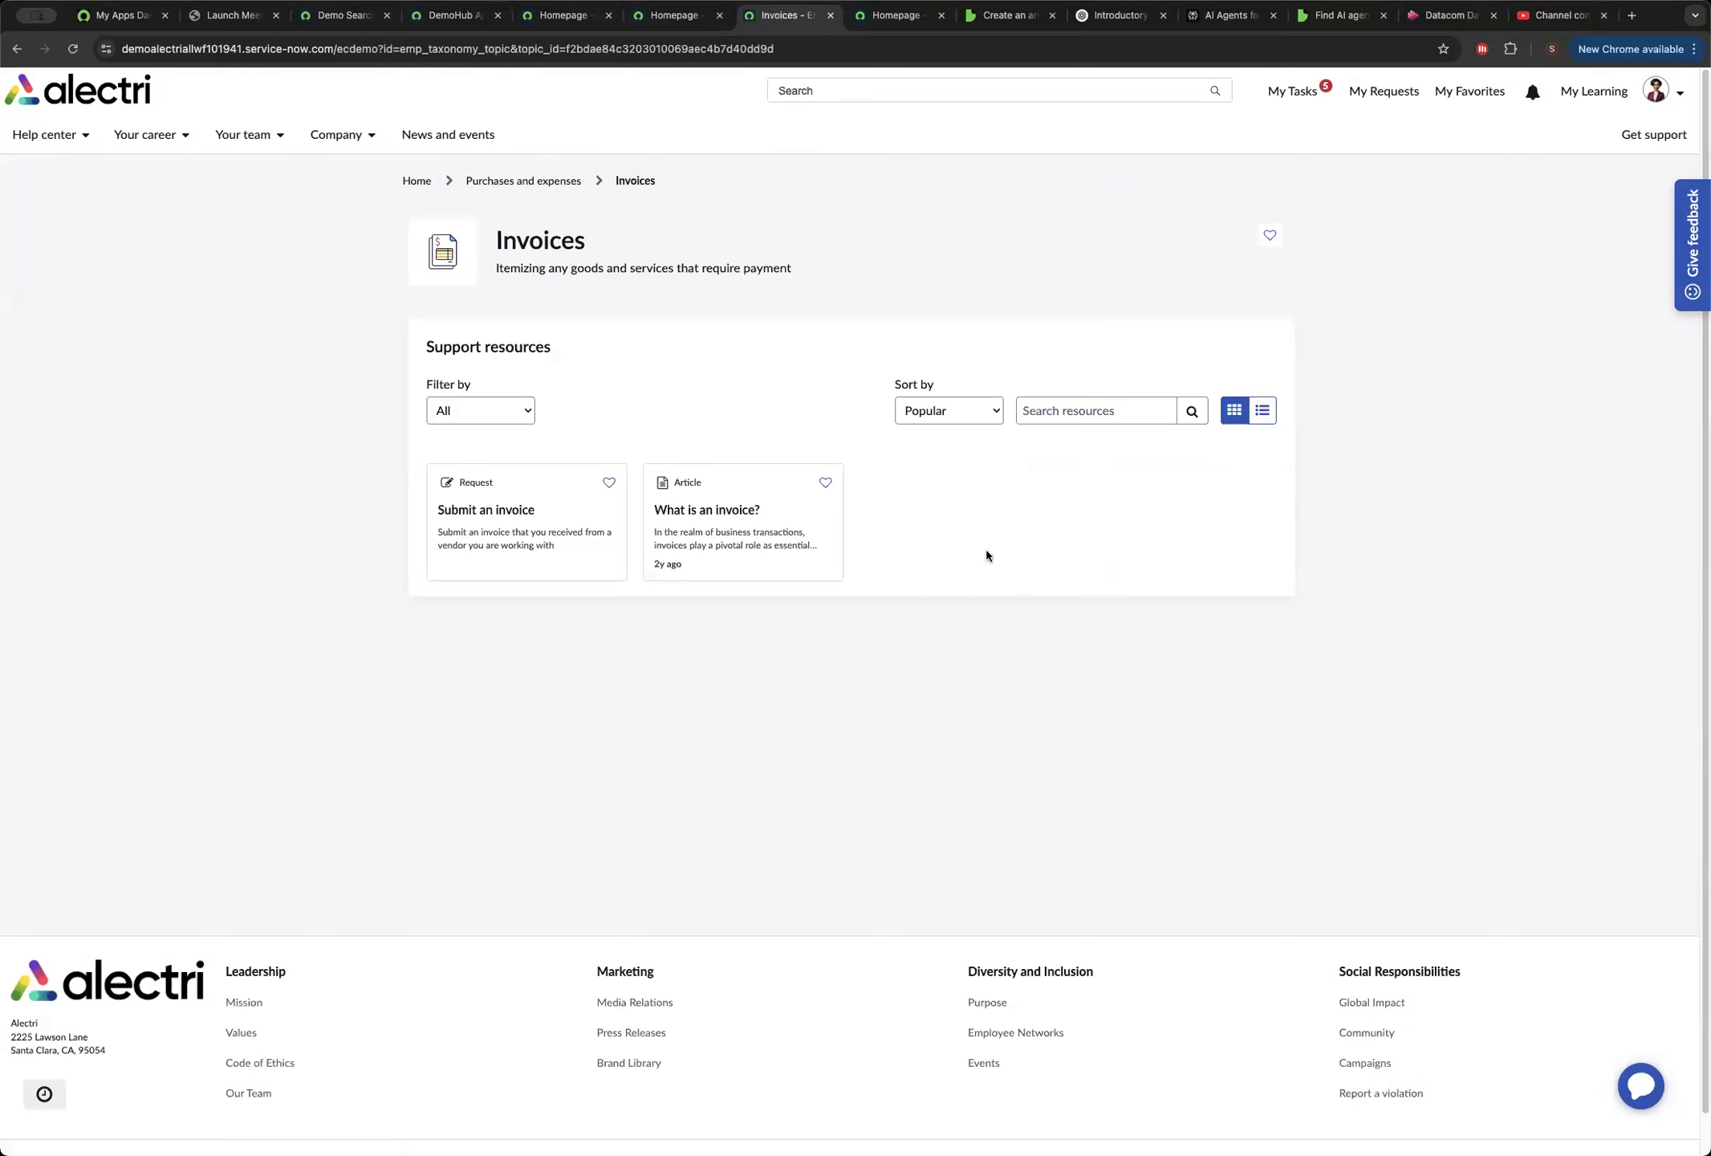
left_click(519, 549)
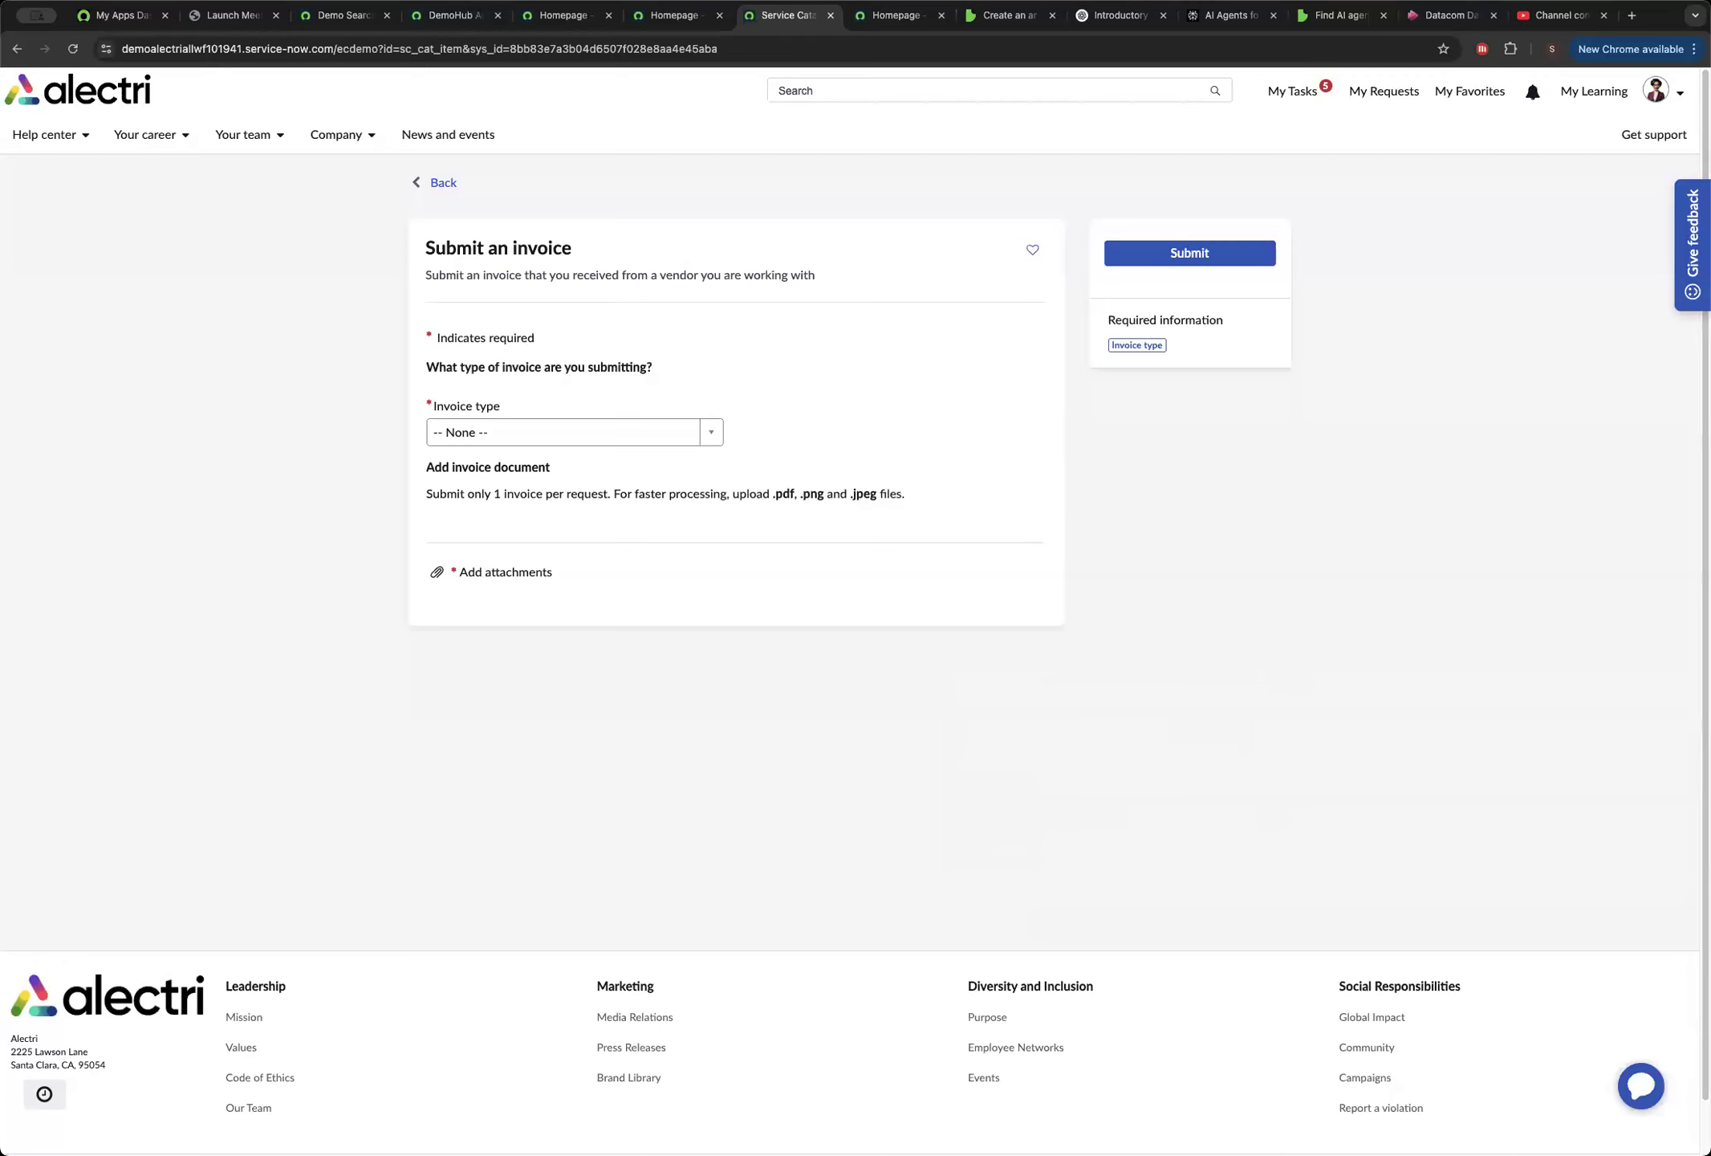
Set the invoice type to PO Invoice and select the purchase order placed with Vantage Inc.
left_click(581, 439)
left_click(493, 514)
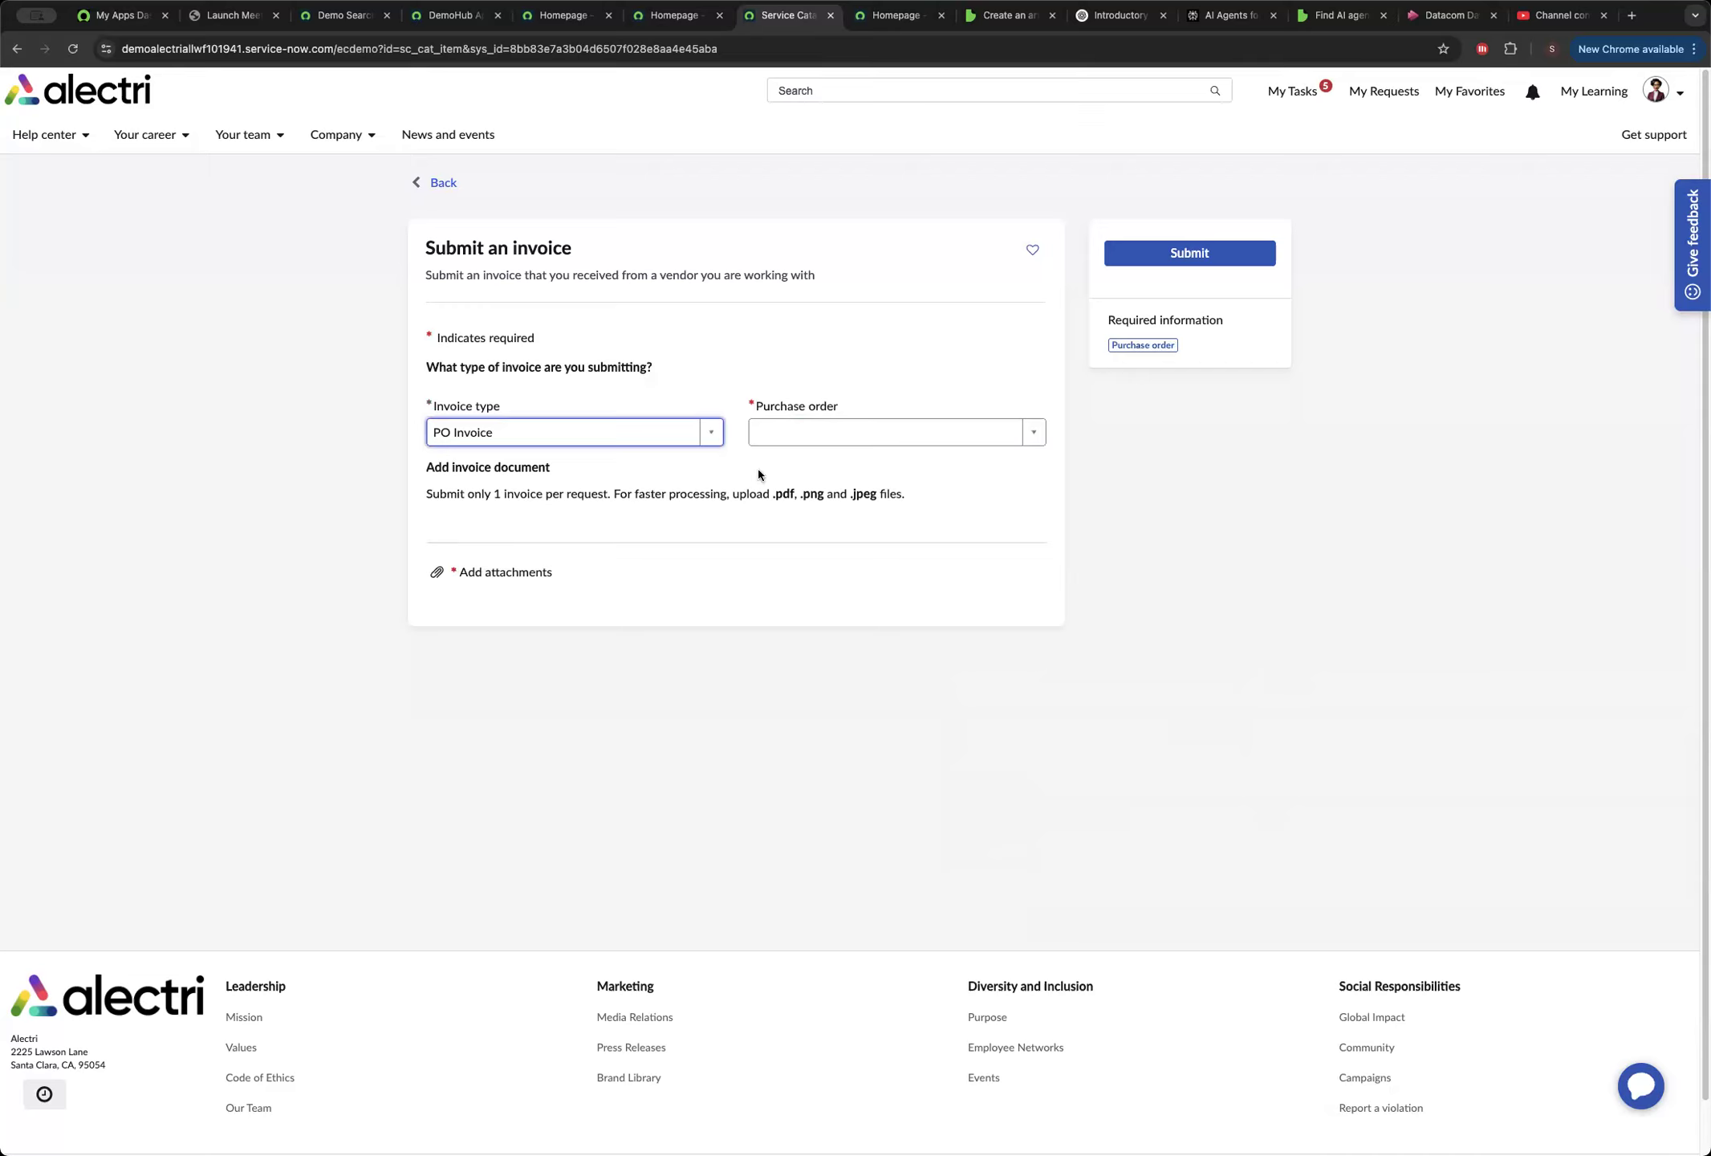
left_click(790, 438)
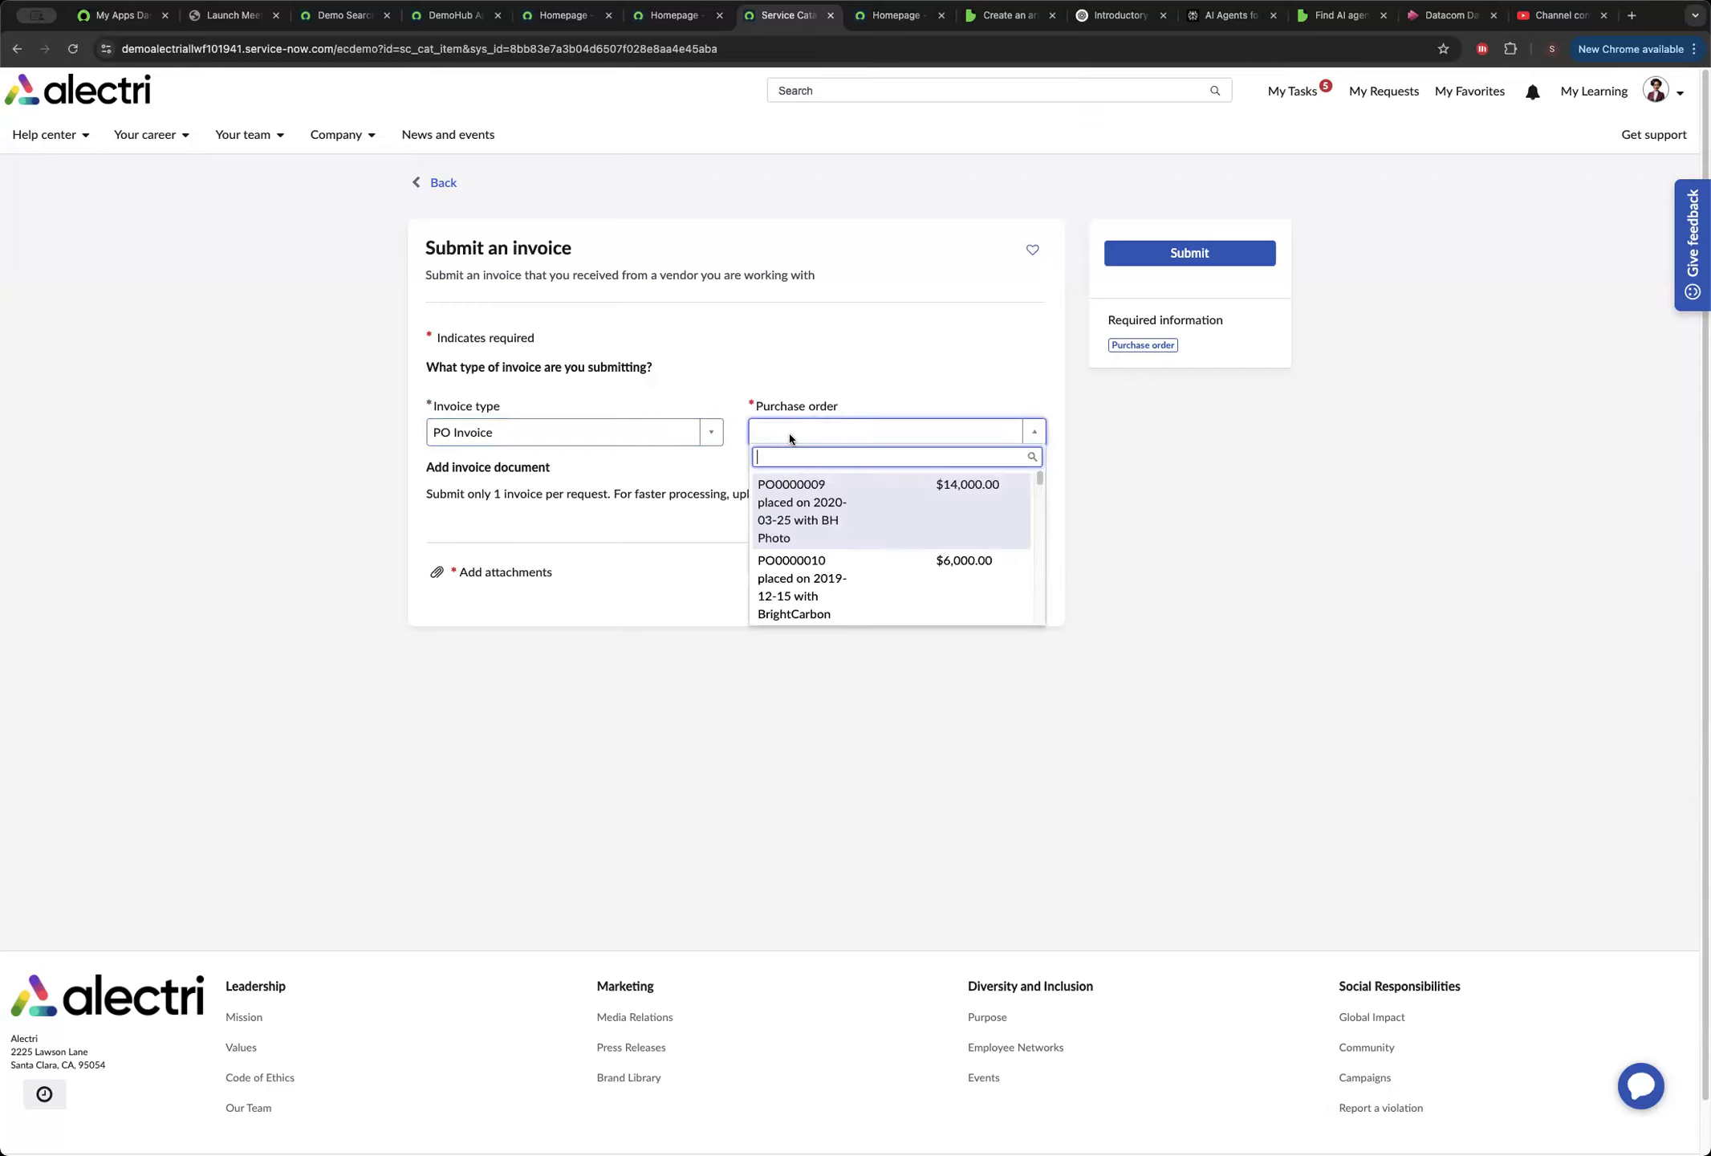
type("000468")
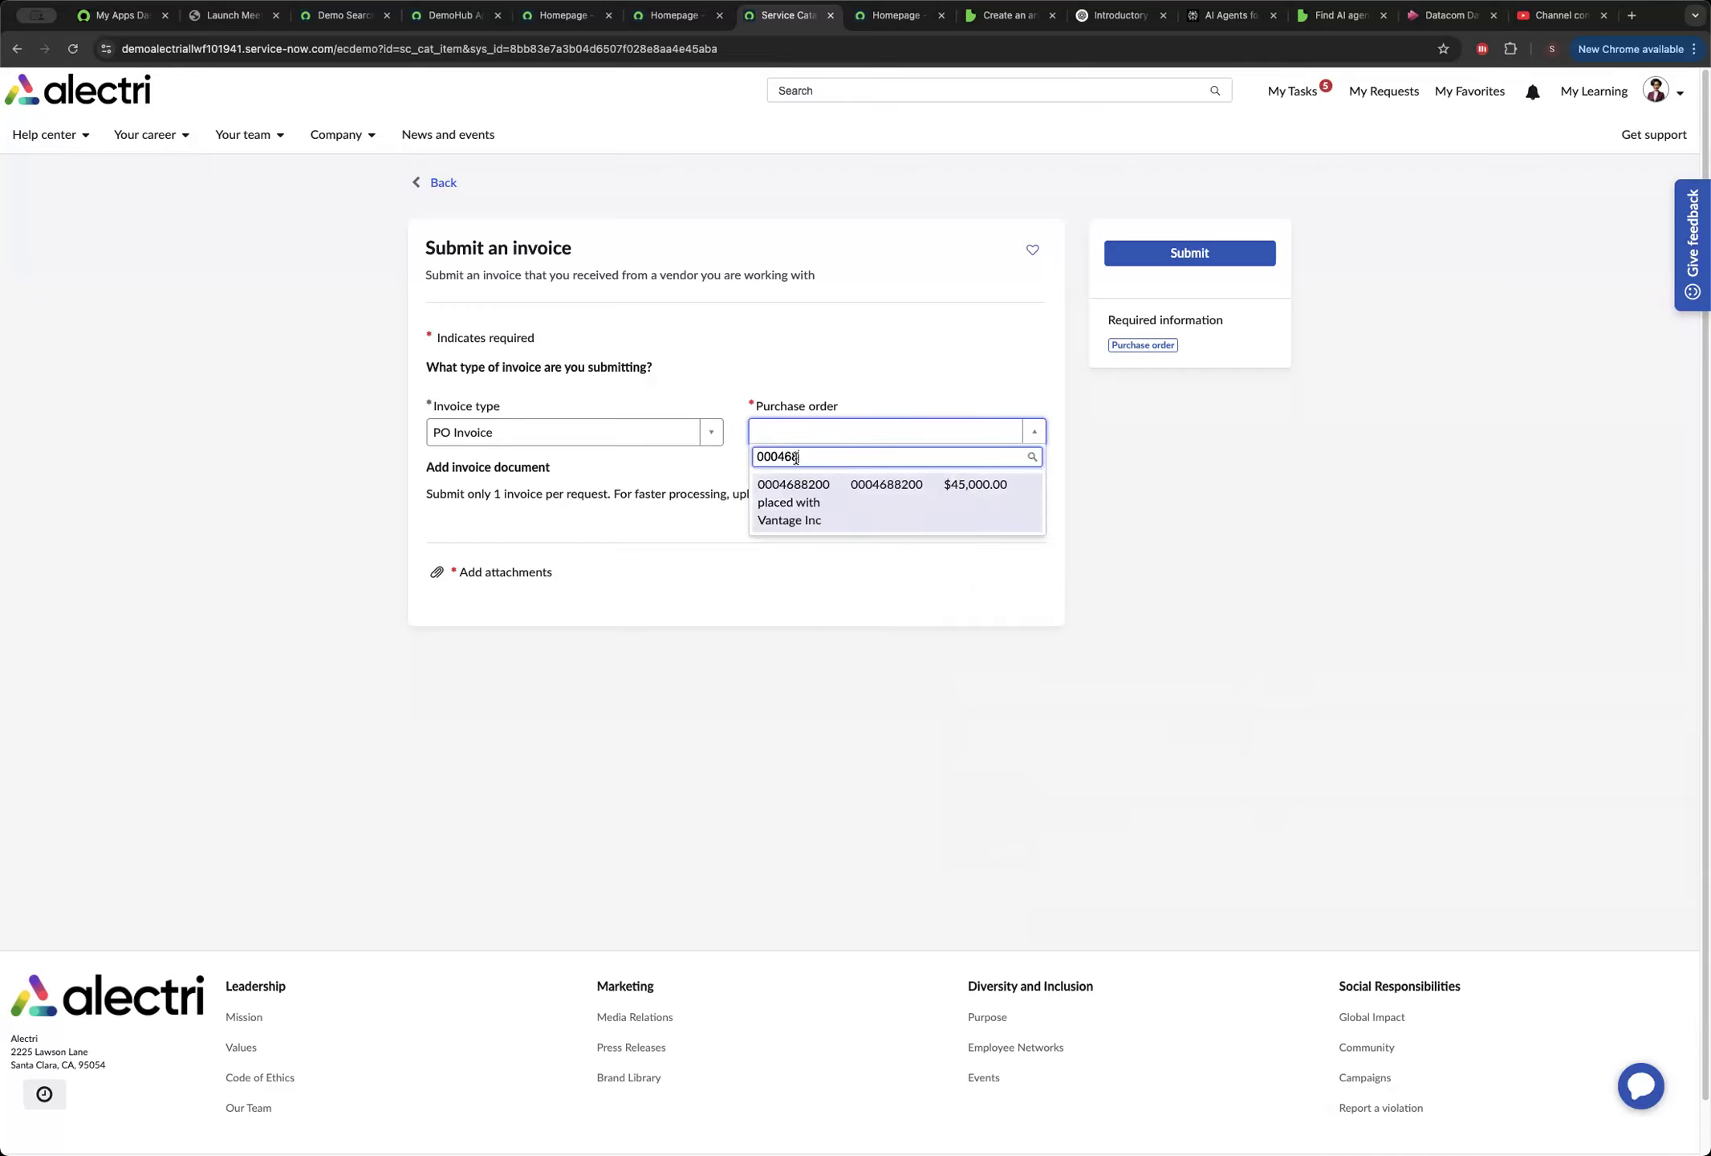
left_click(813, 507)
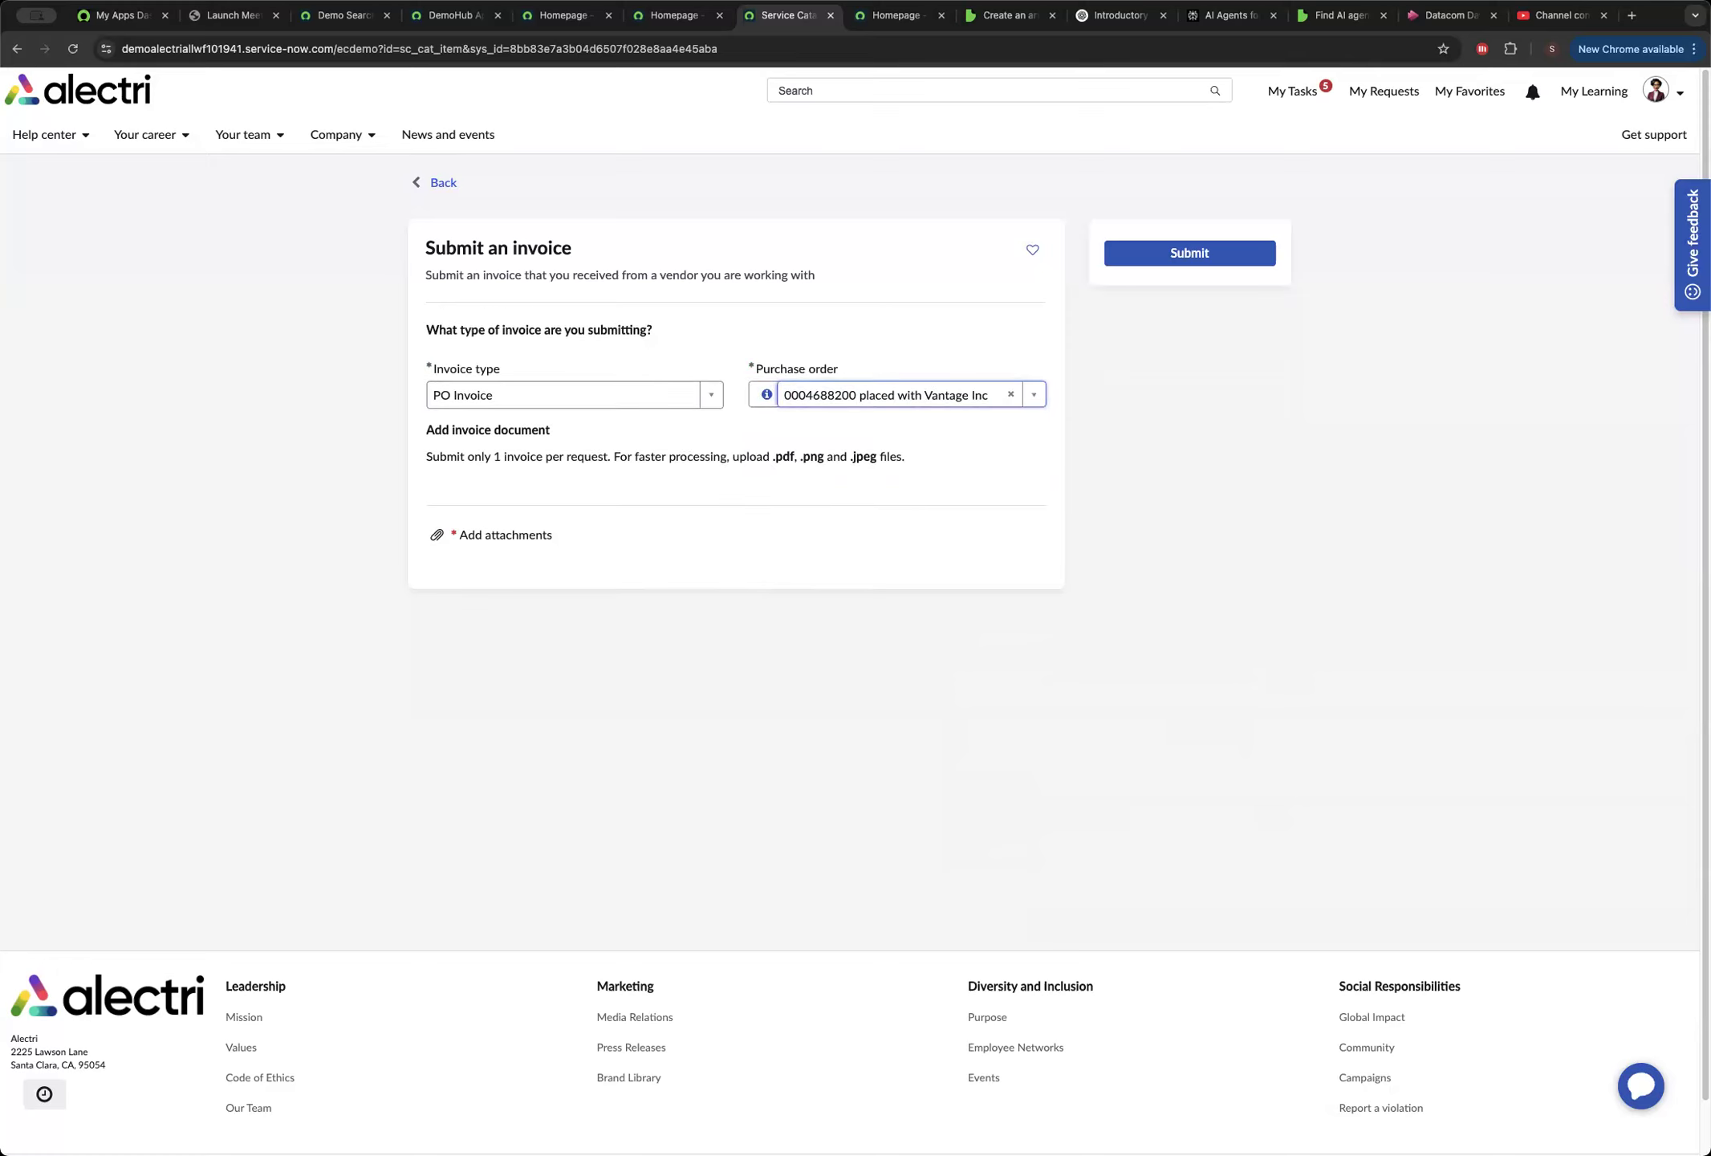
Attach the file PO Invoice YS - Two.pdf to the request and submit the invoice.
left_click(499, 536)
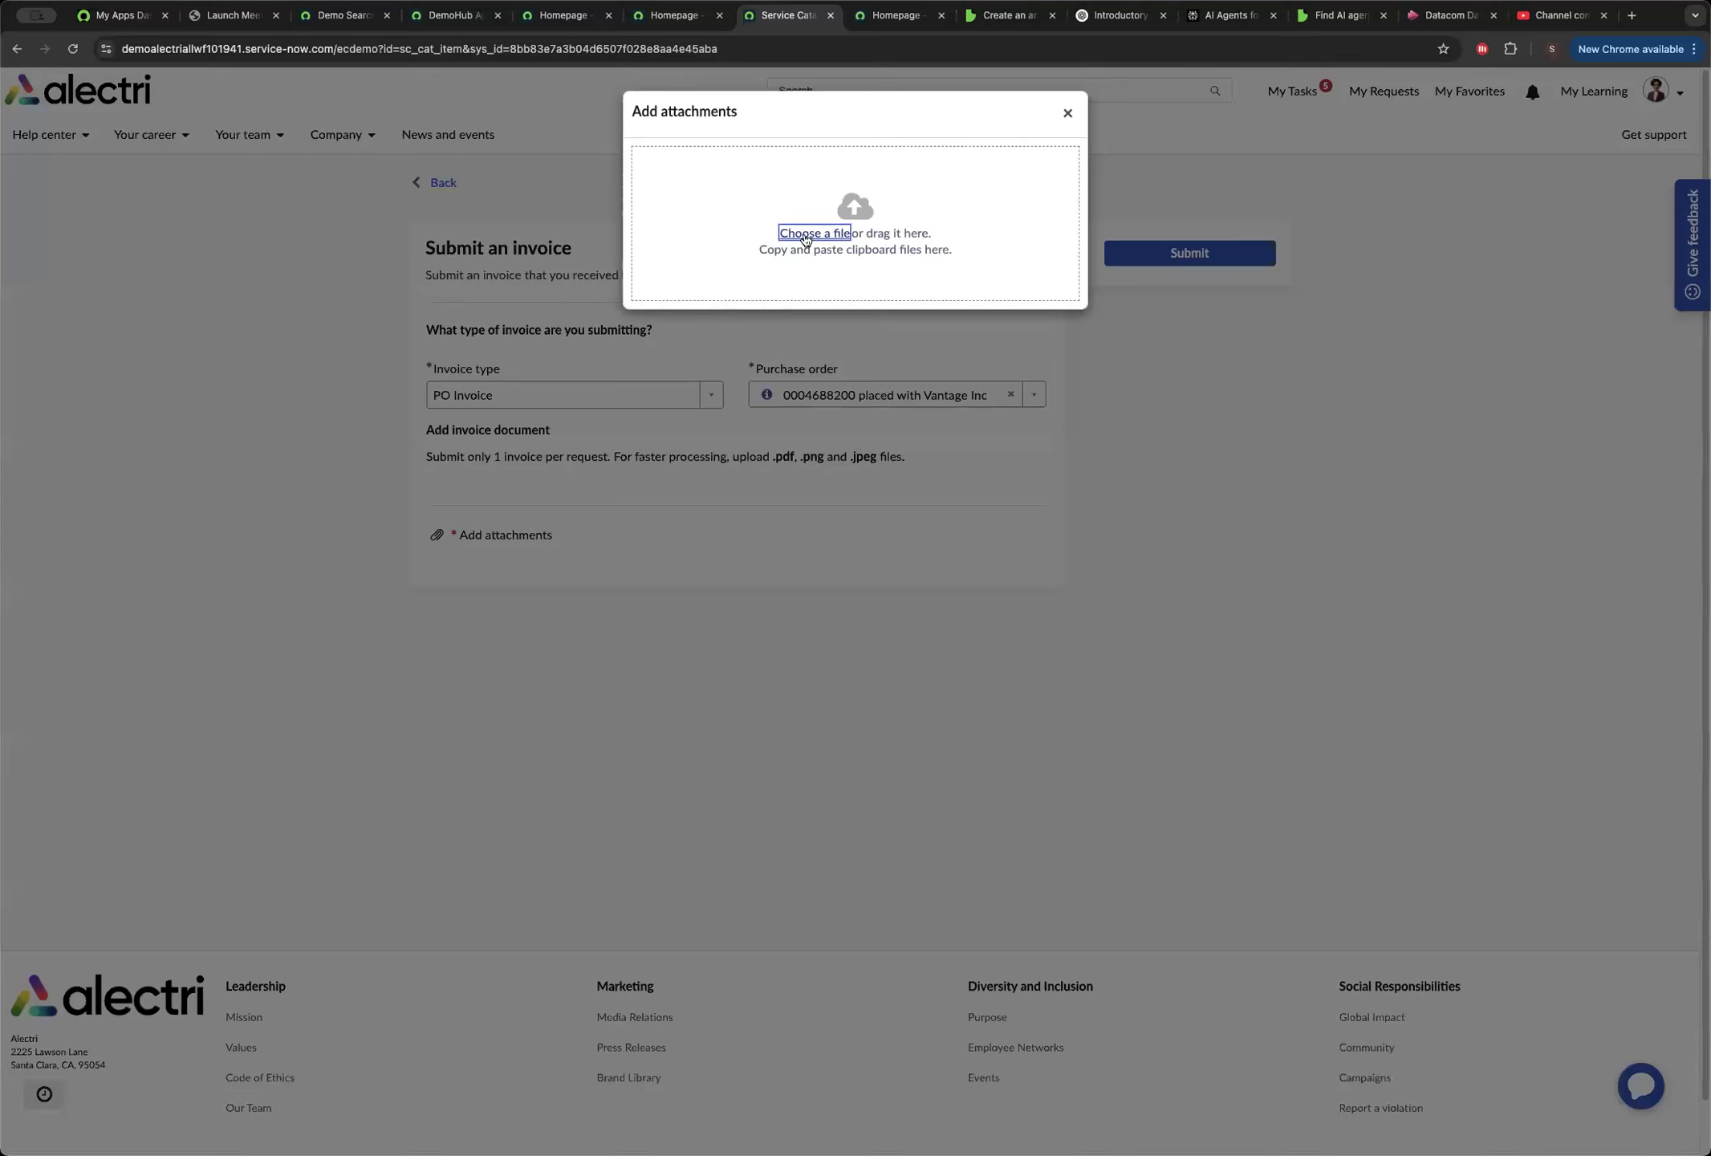
left_click(806, 235)
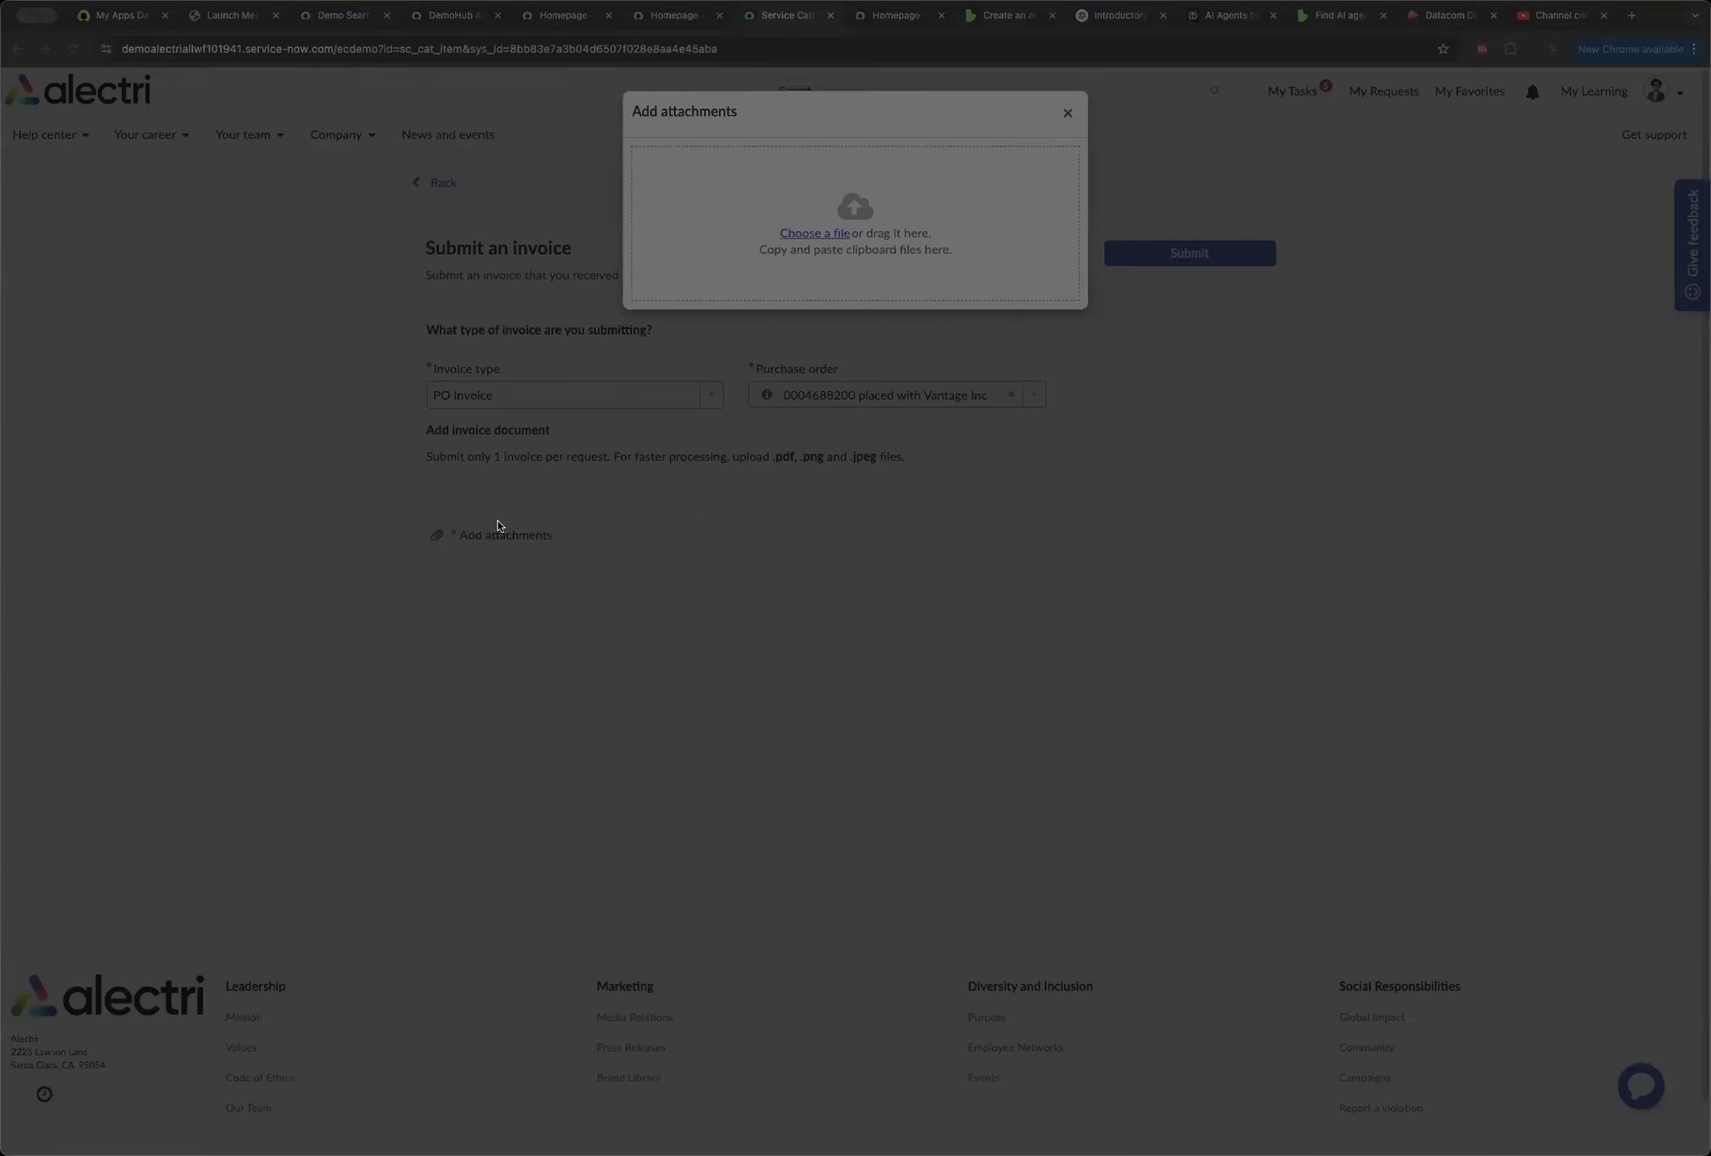
left_click(1157, 729)
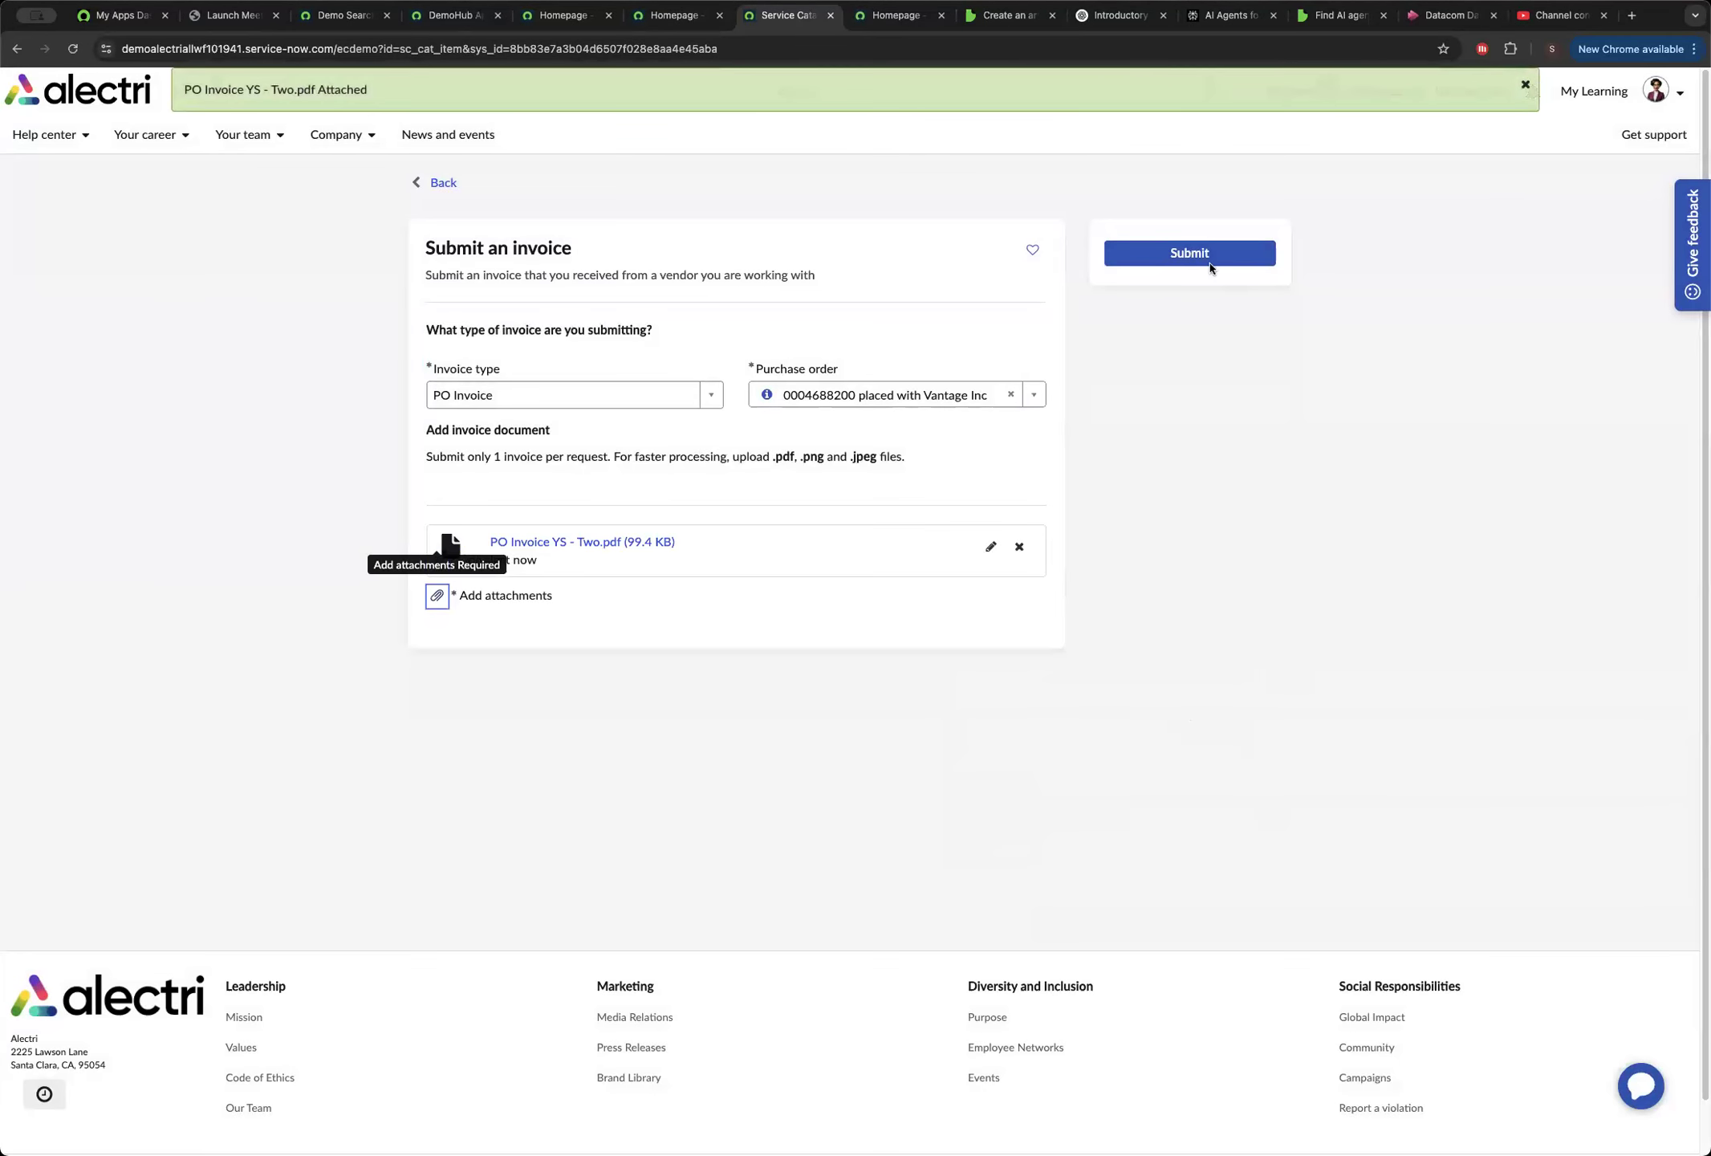
left_click(1189, 254)
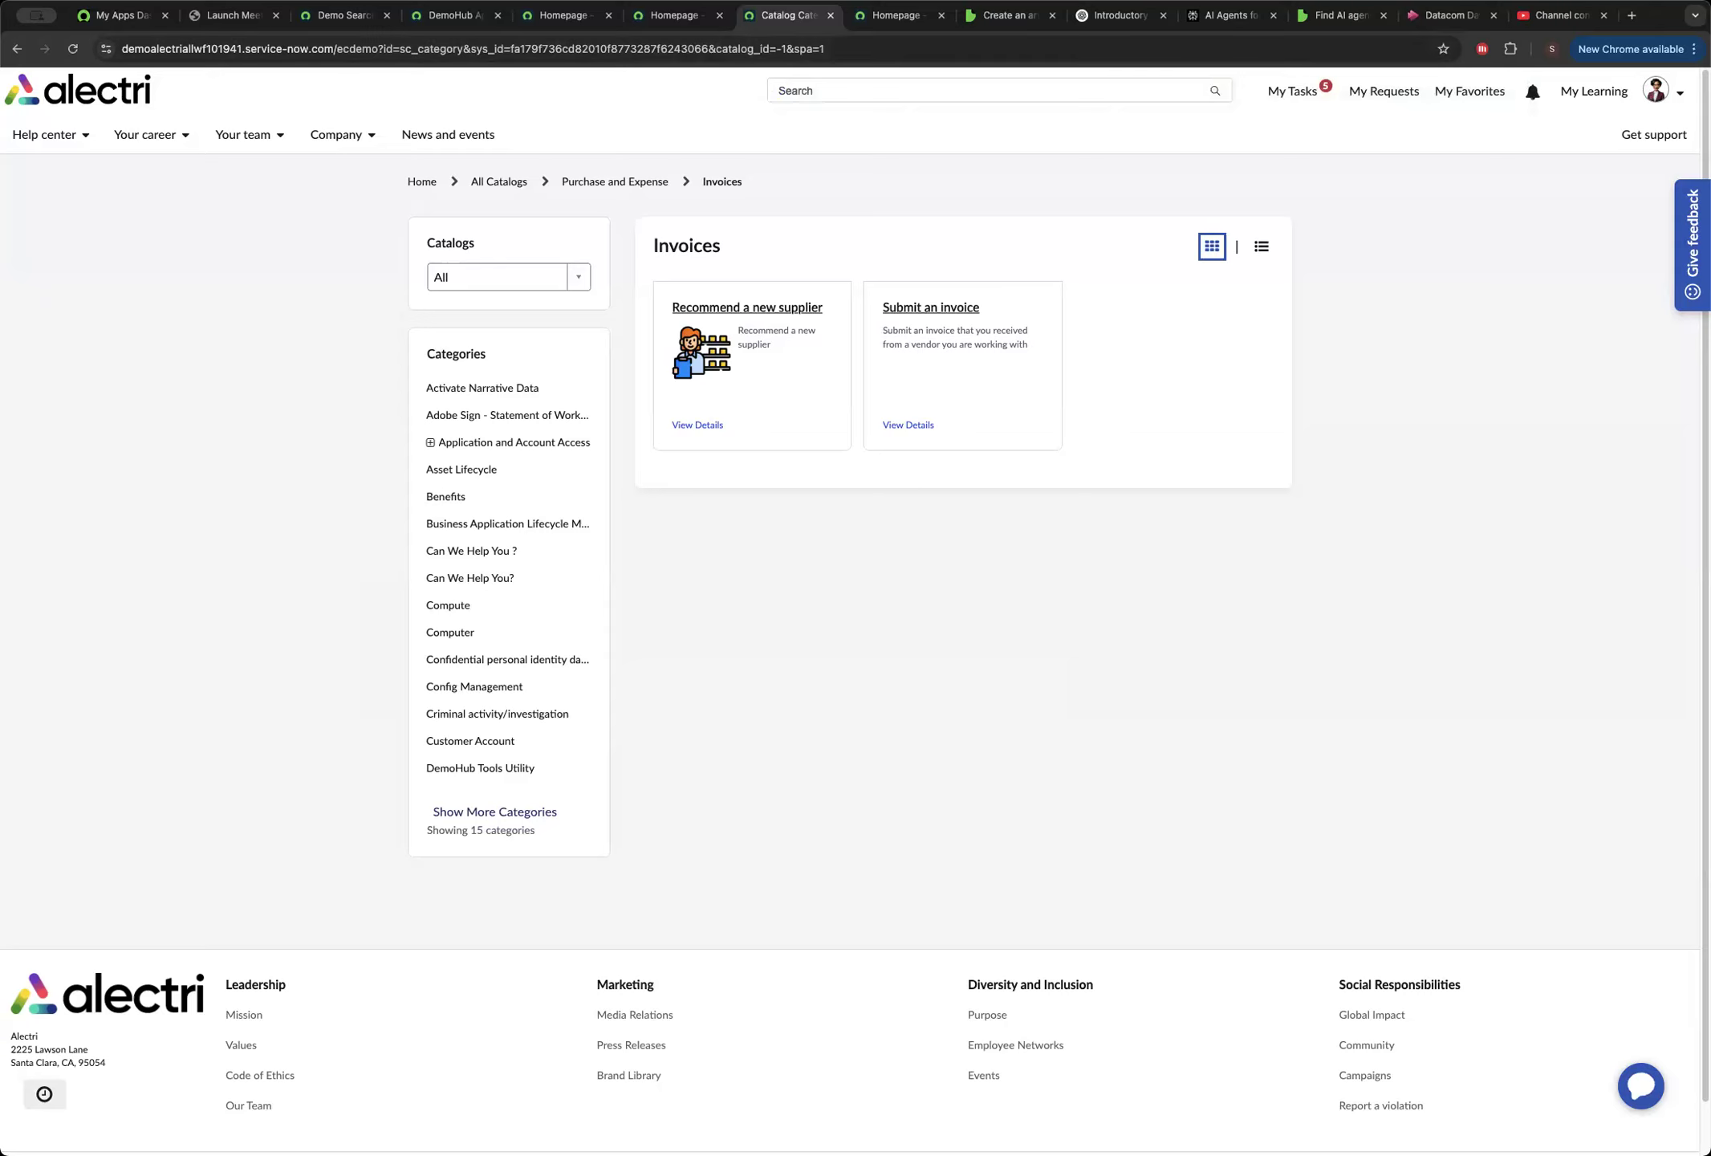
End the employee impersonation and go to the instance's main home page by replacing ecdemo with now in the URL.
left_click(1683, 93)
left_click(1617, 177)
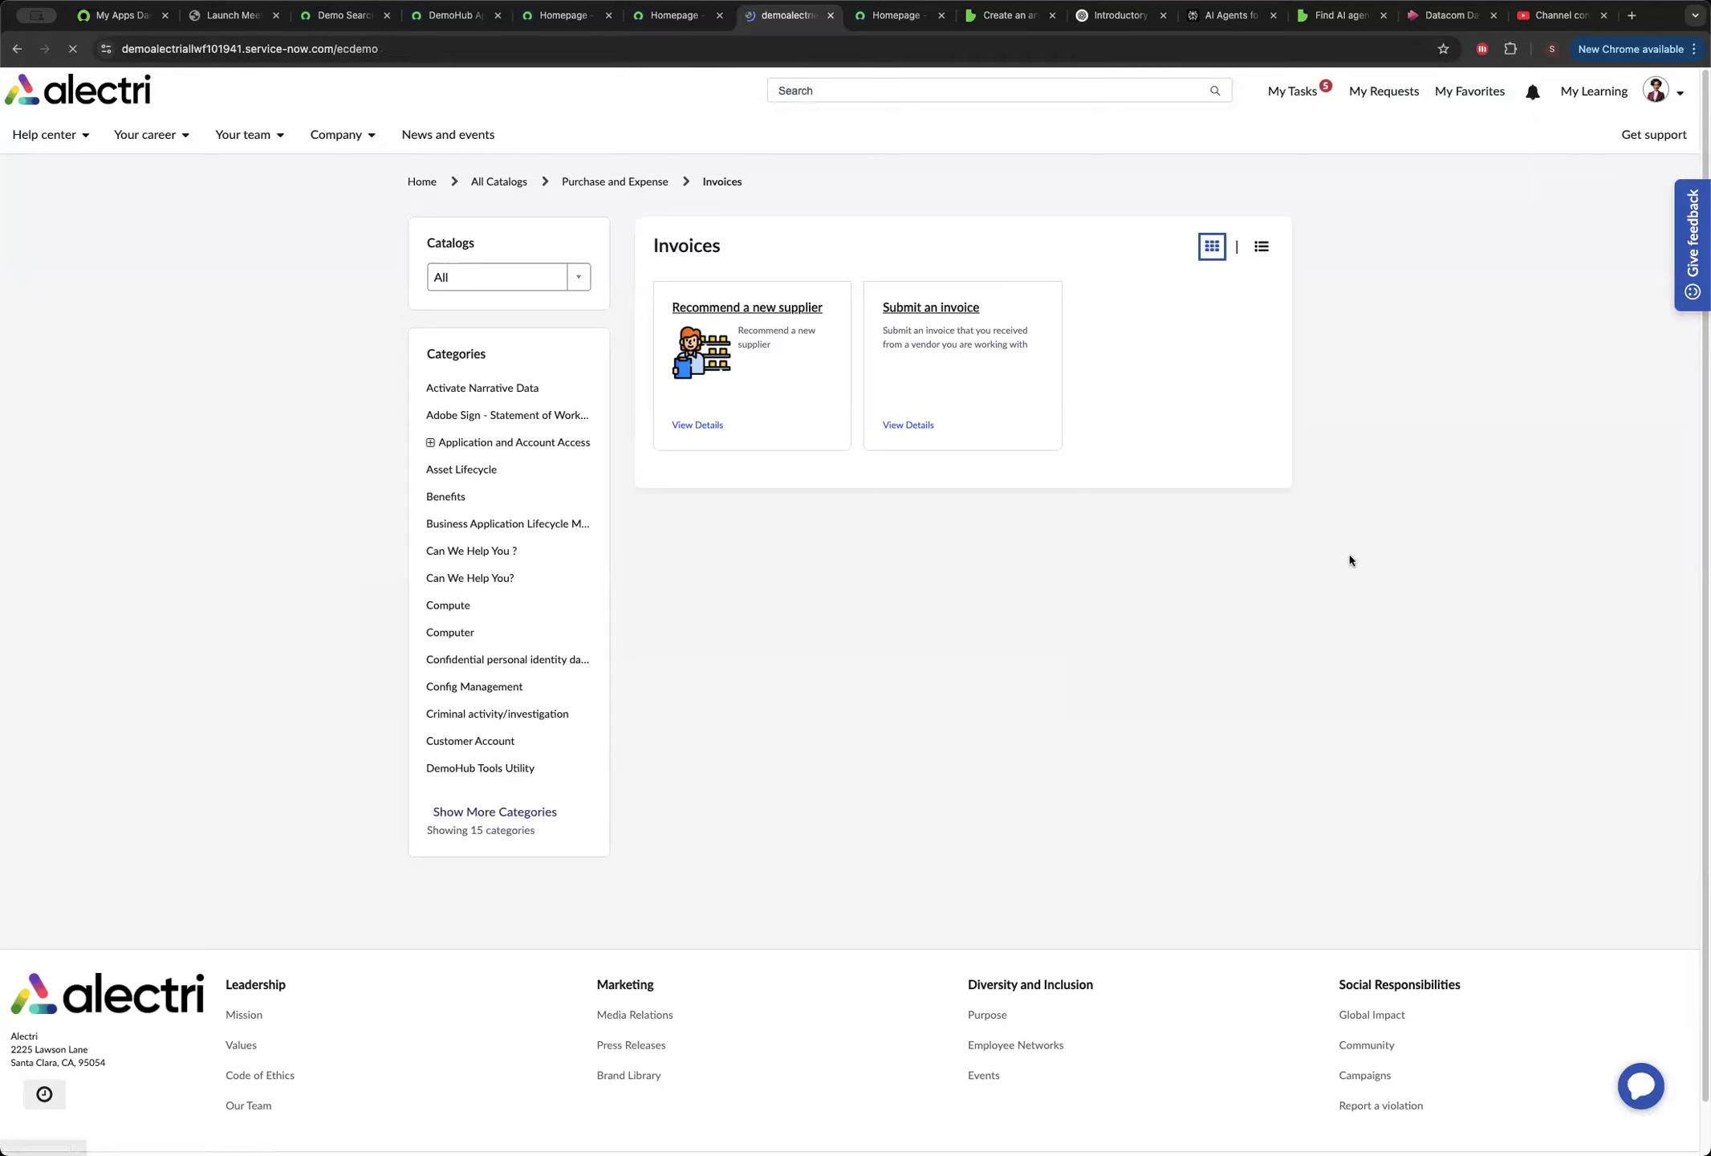
left_click(433, 52)
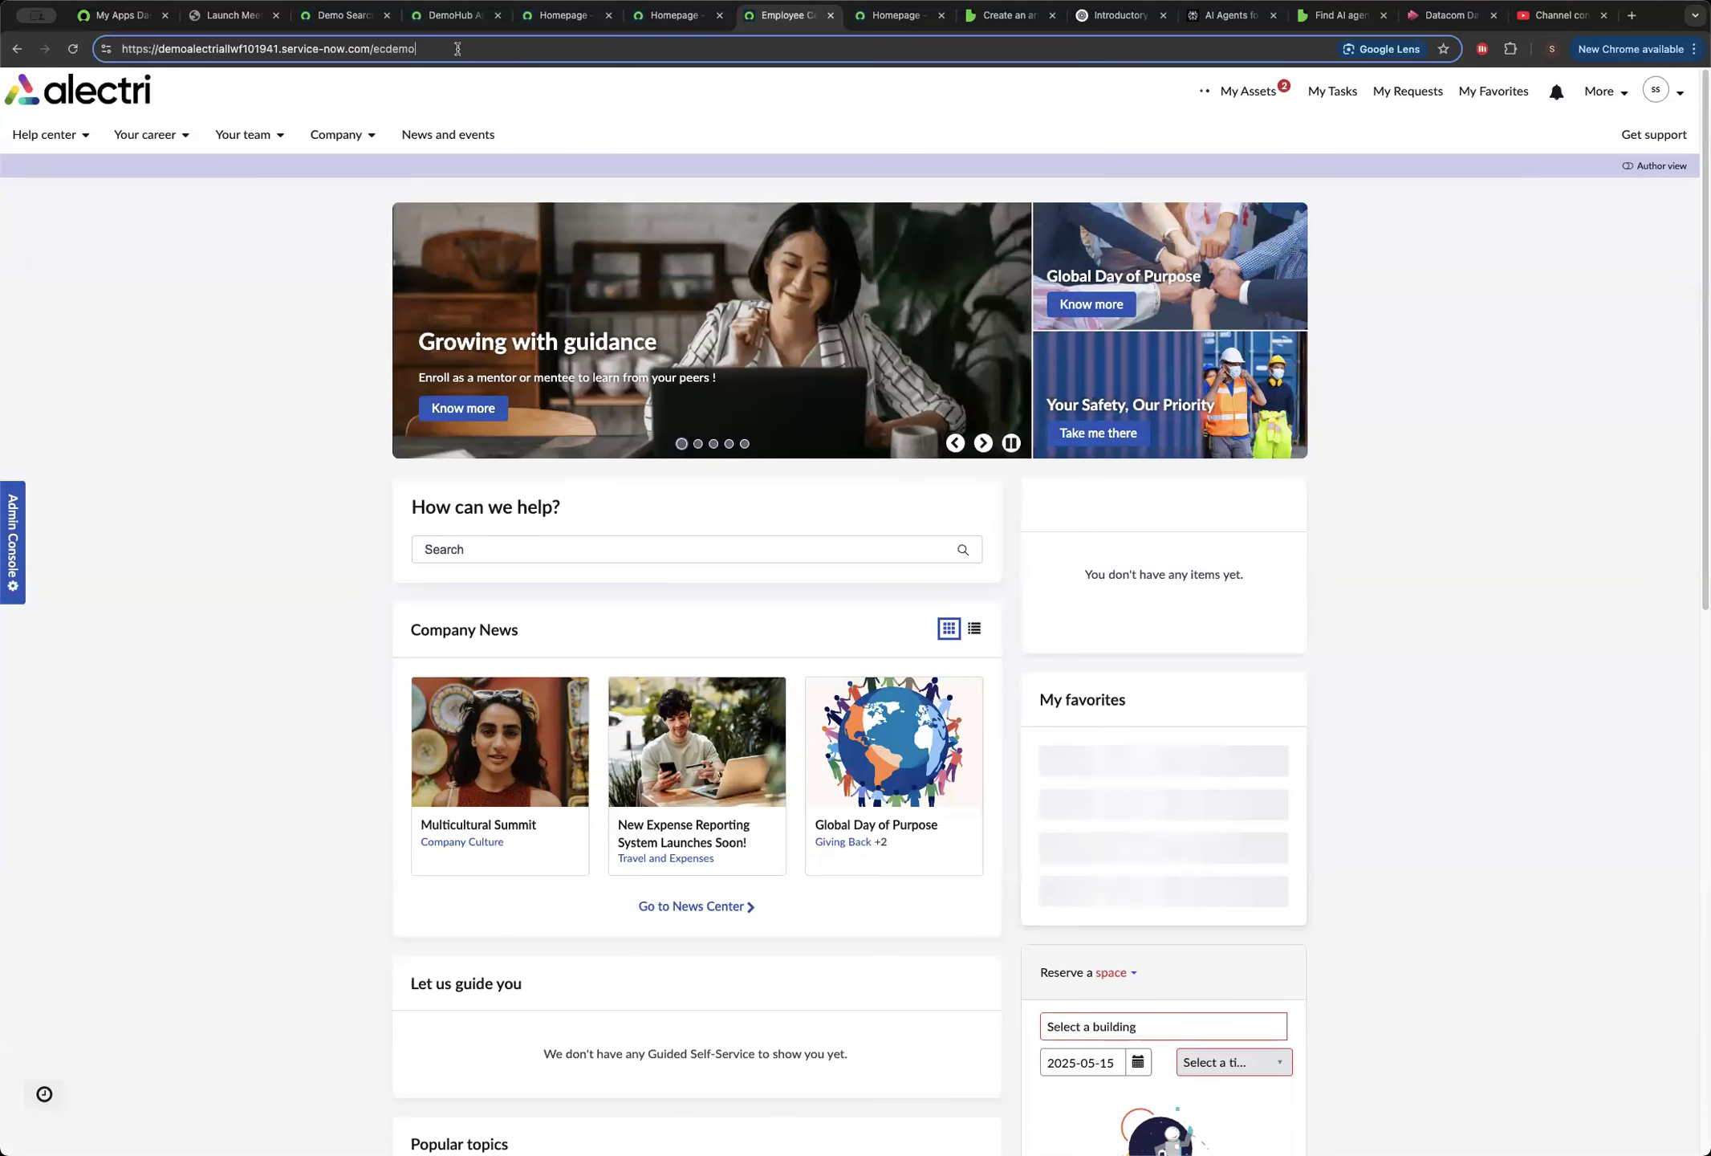
left_click_drag(373, 49, 434, 56)
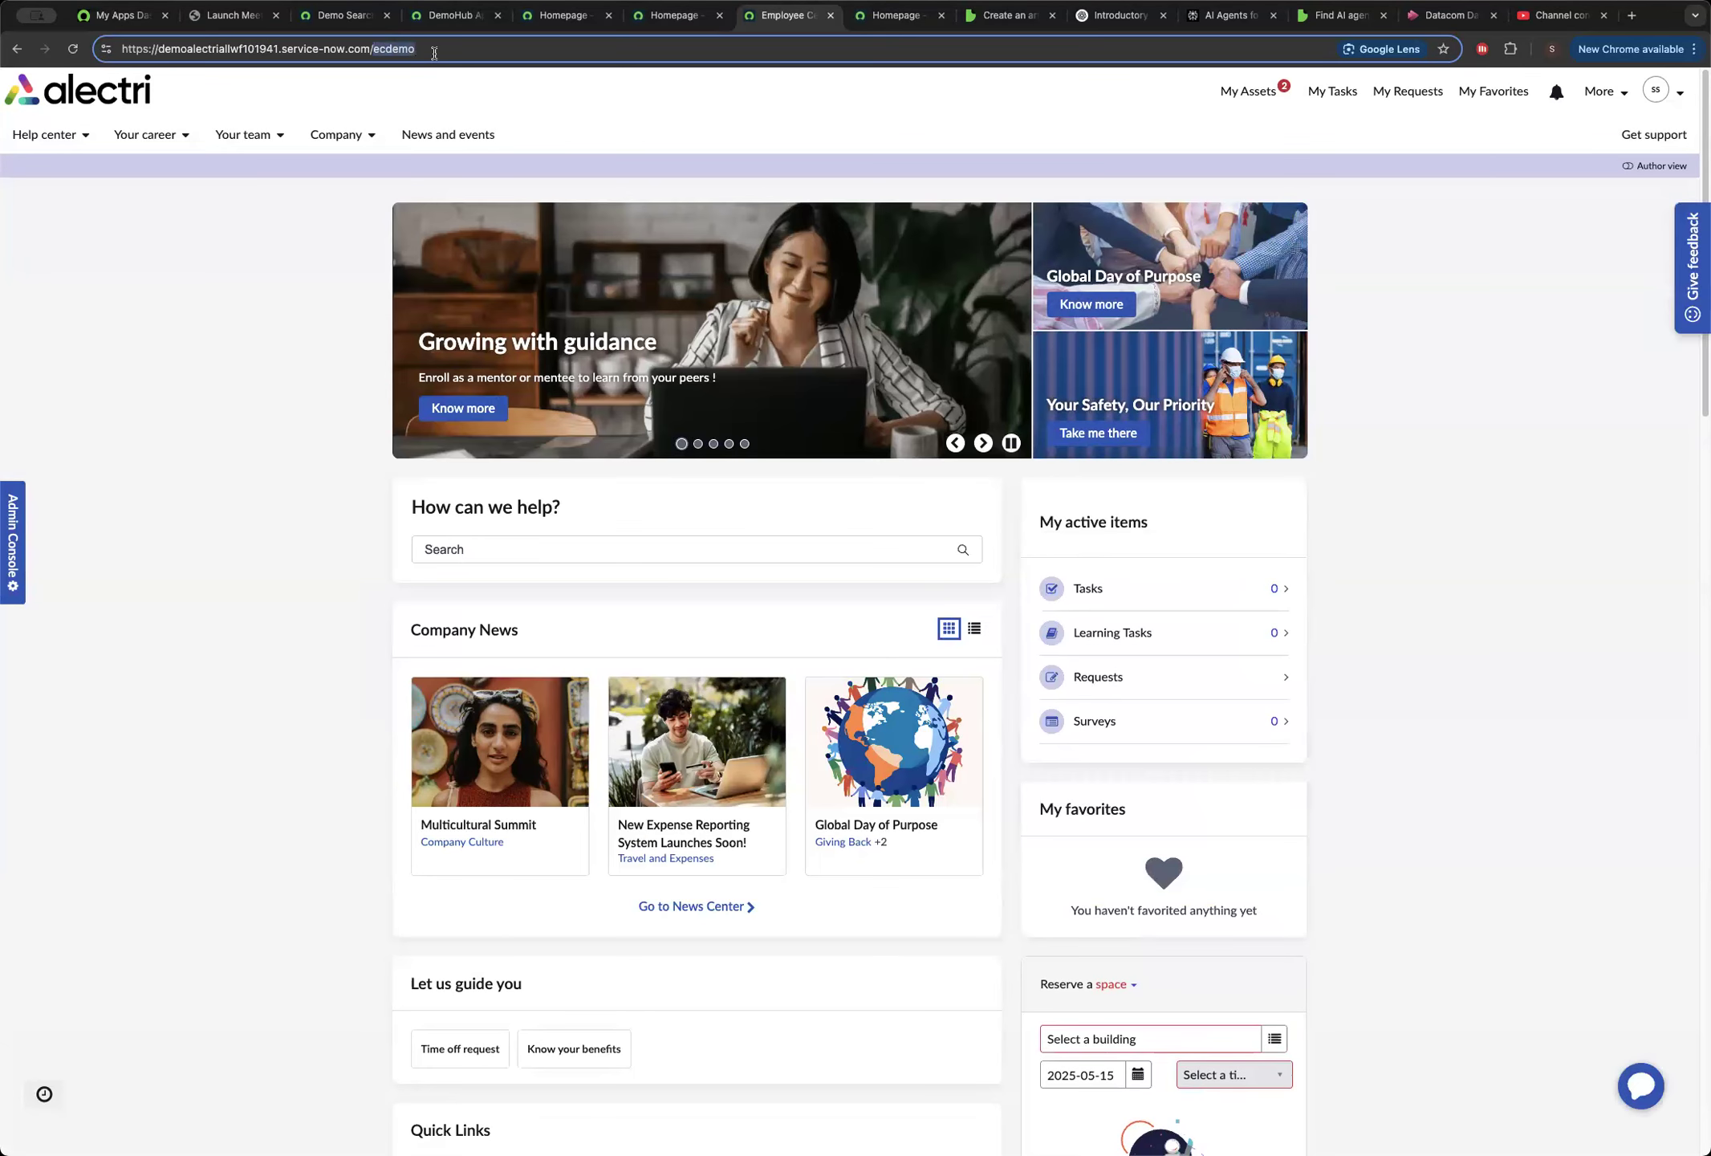
type("now")
key("Return")
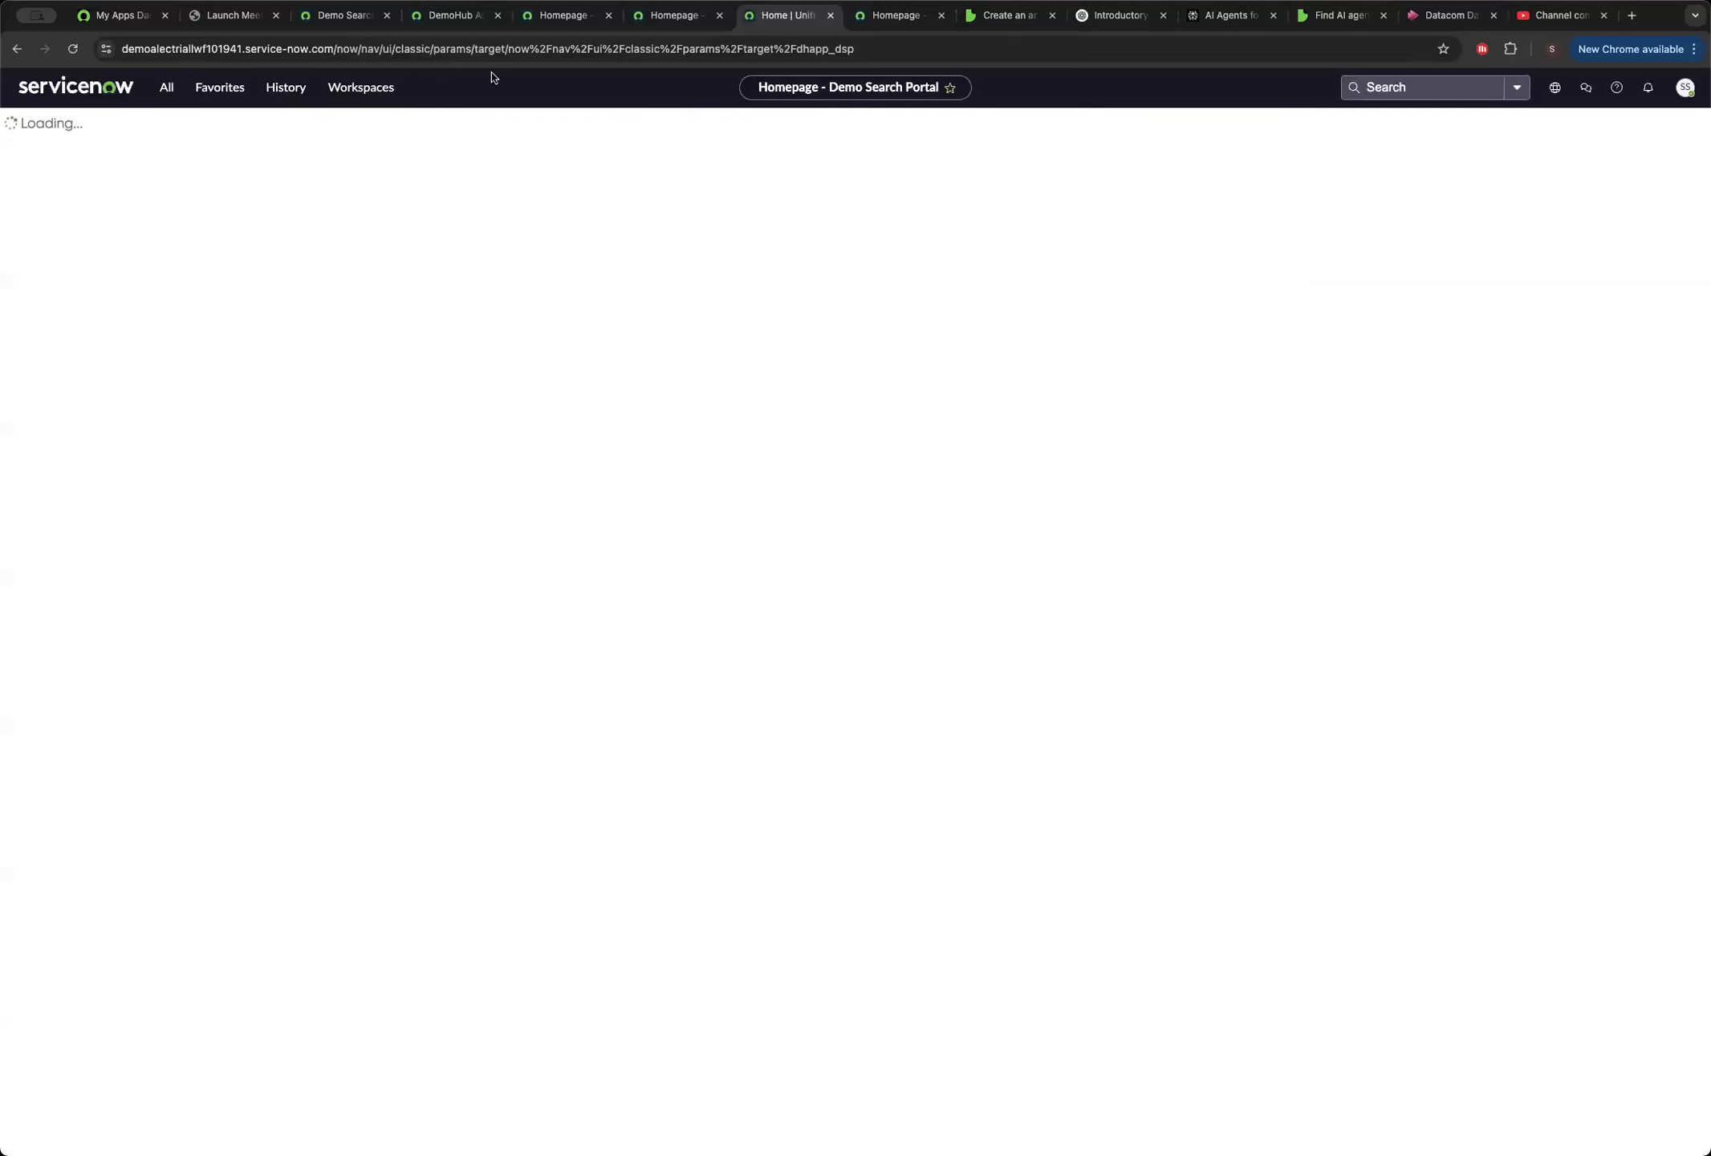
Impersonate the accounts payable user whose account is second among the recent impersonations.
left_click(1686, 86)
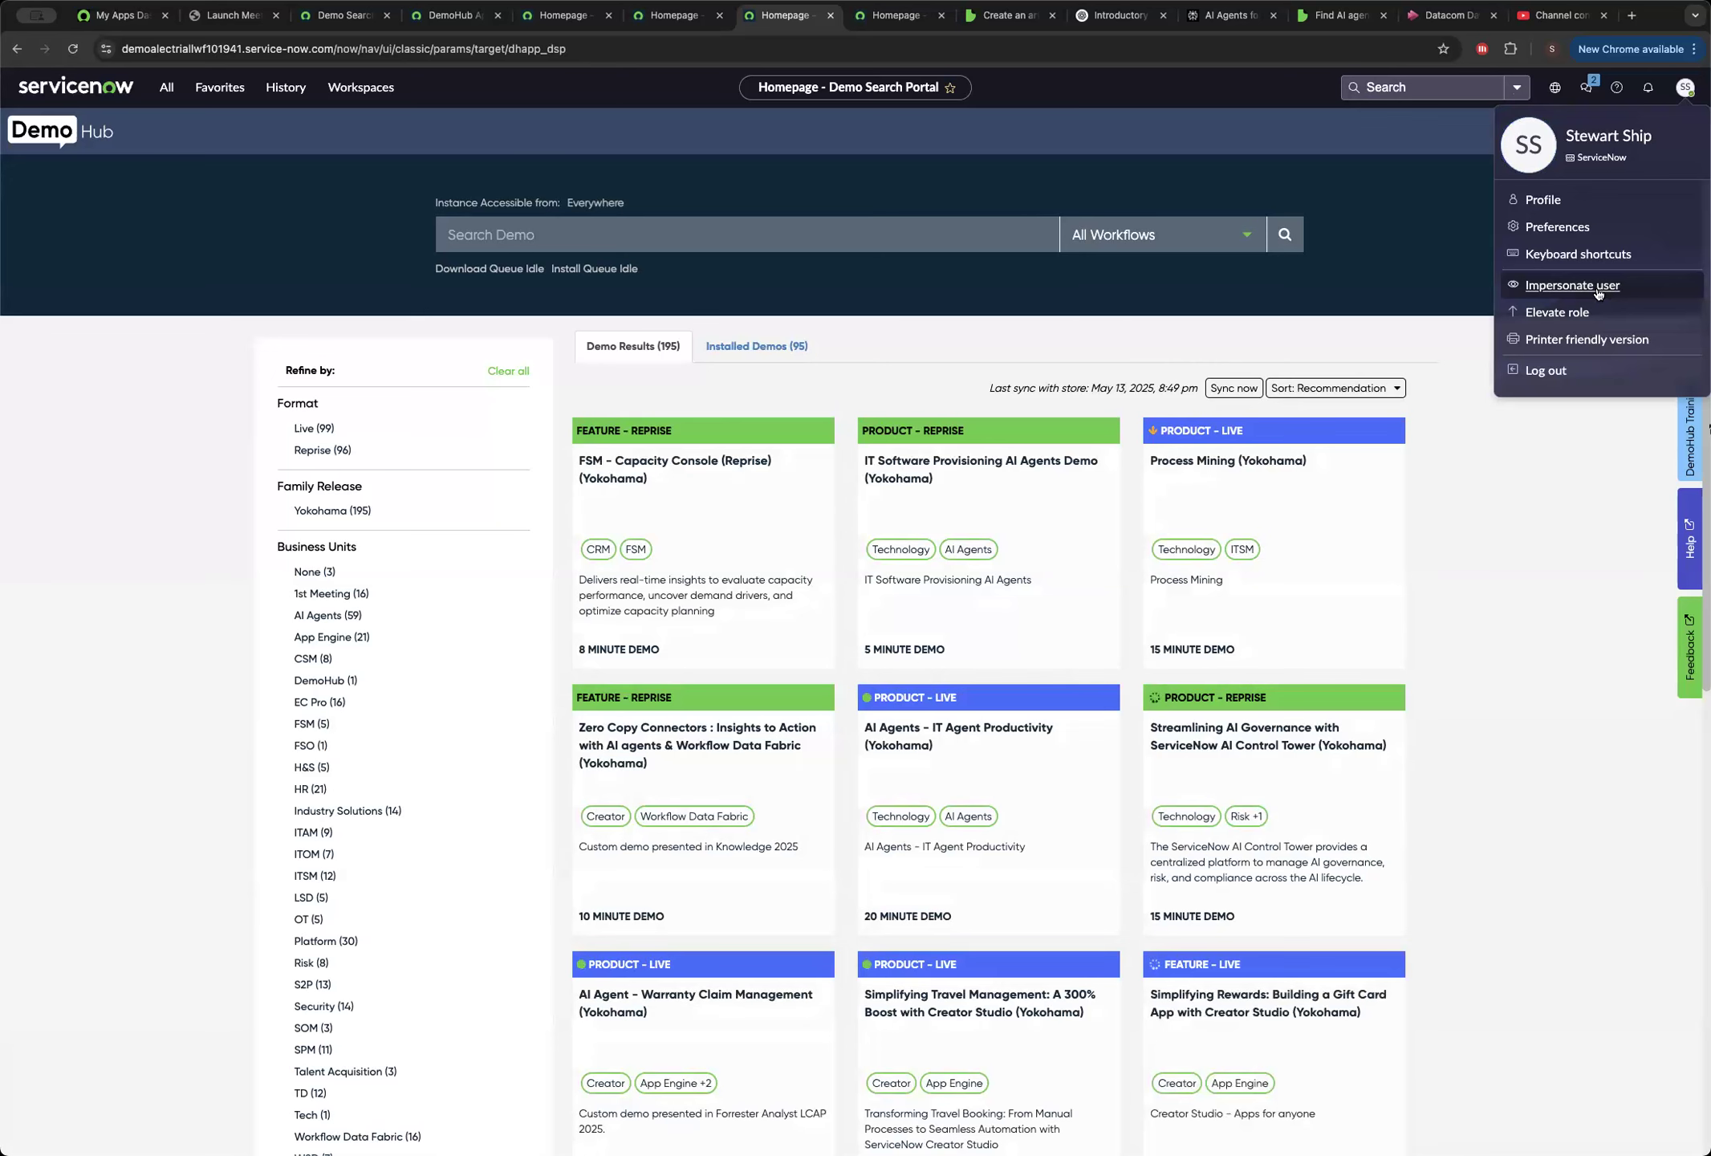
left_click(1572, 285)
left_click(784, 429)
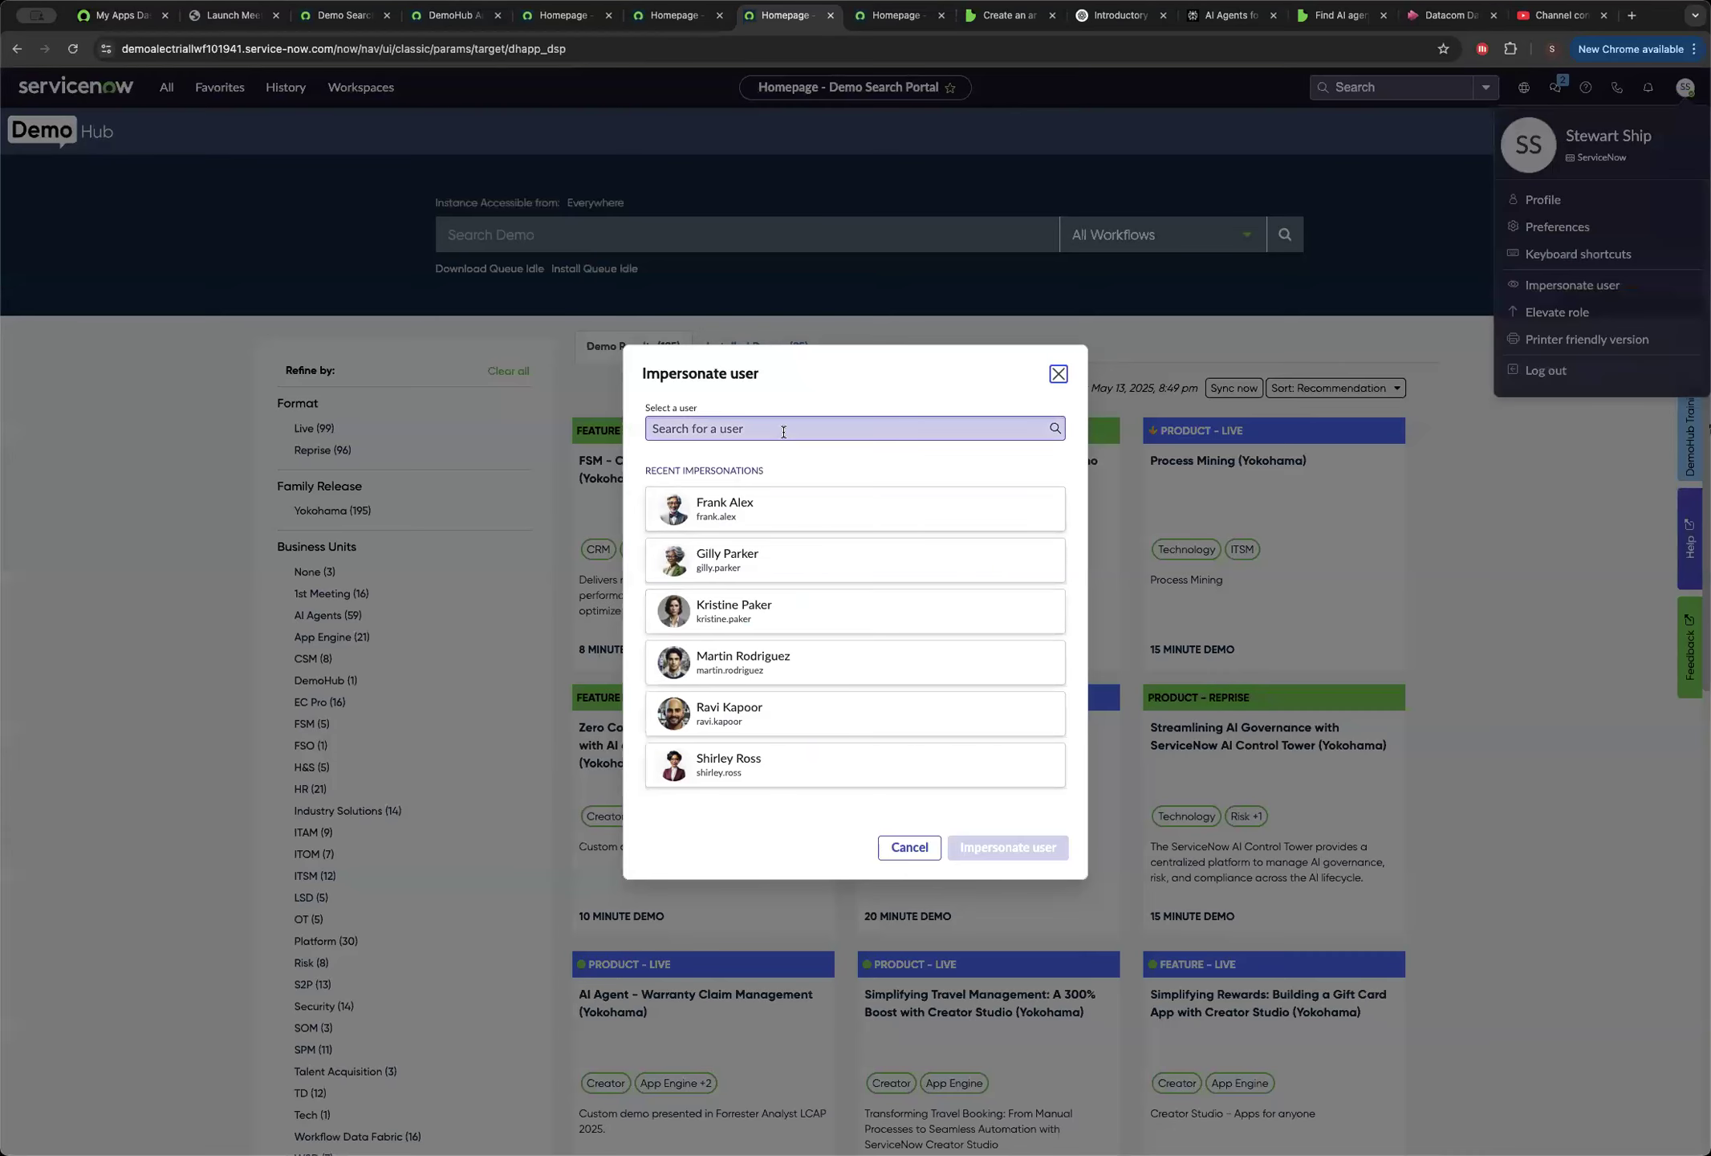
left_click(760, 559)
left_click(1003, 850)
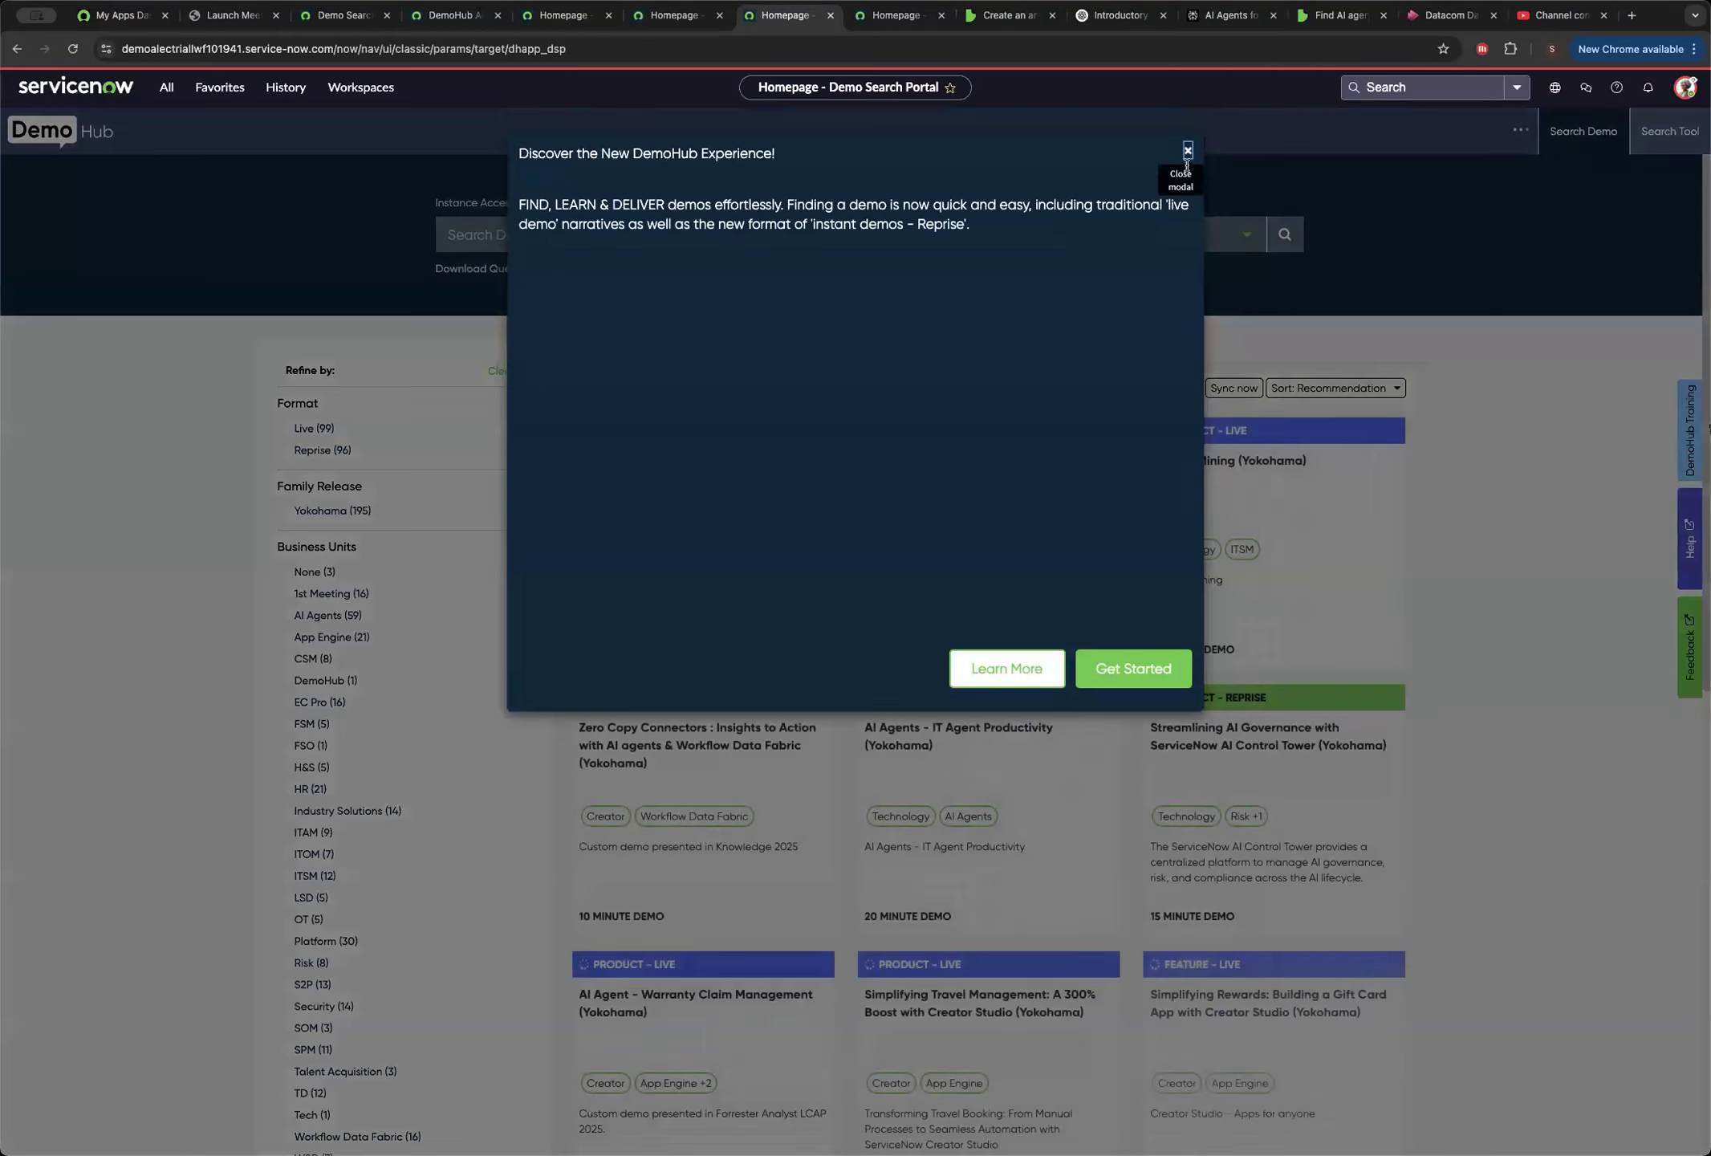
Dismiss the DemoHub introduction and open the Source-to-Pay Workspace from the favorites.
left_click(1182, 152)
left_click(360, 86)
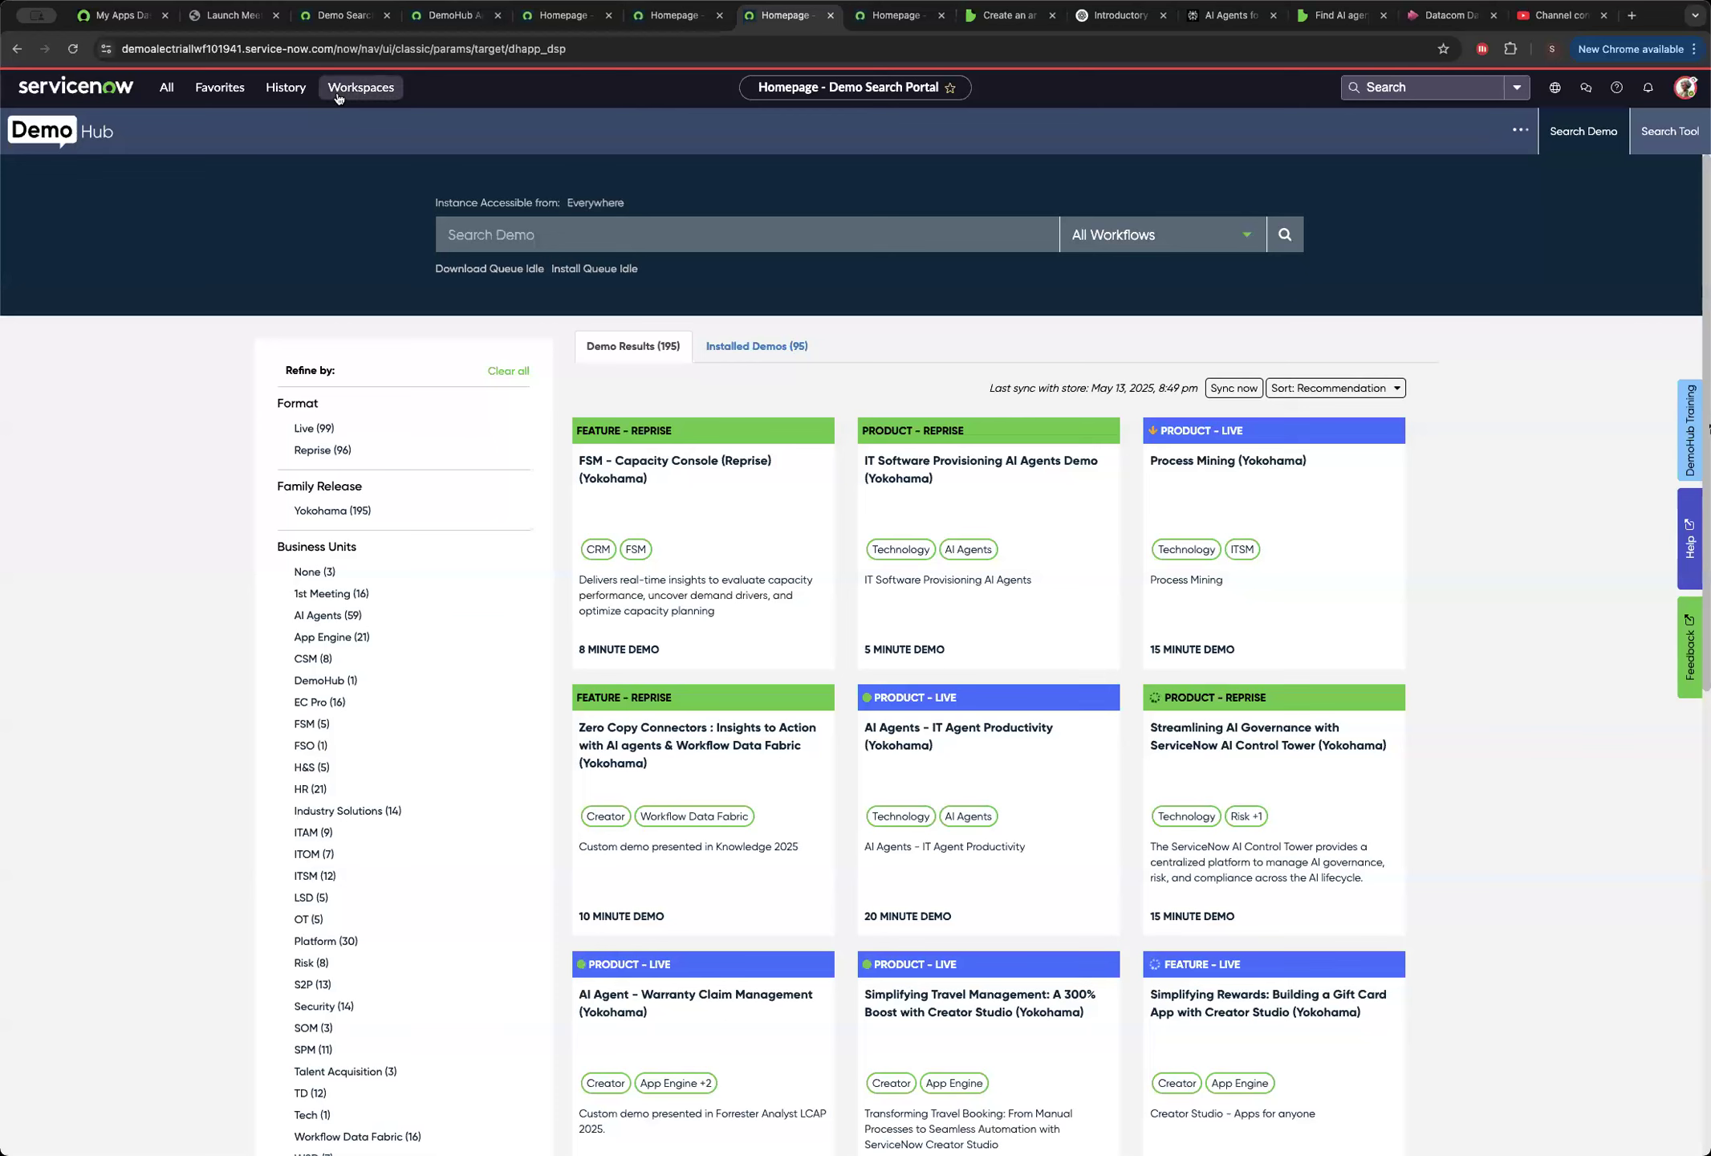
left_click(220, 87)
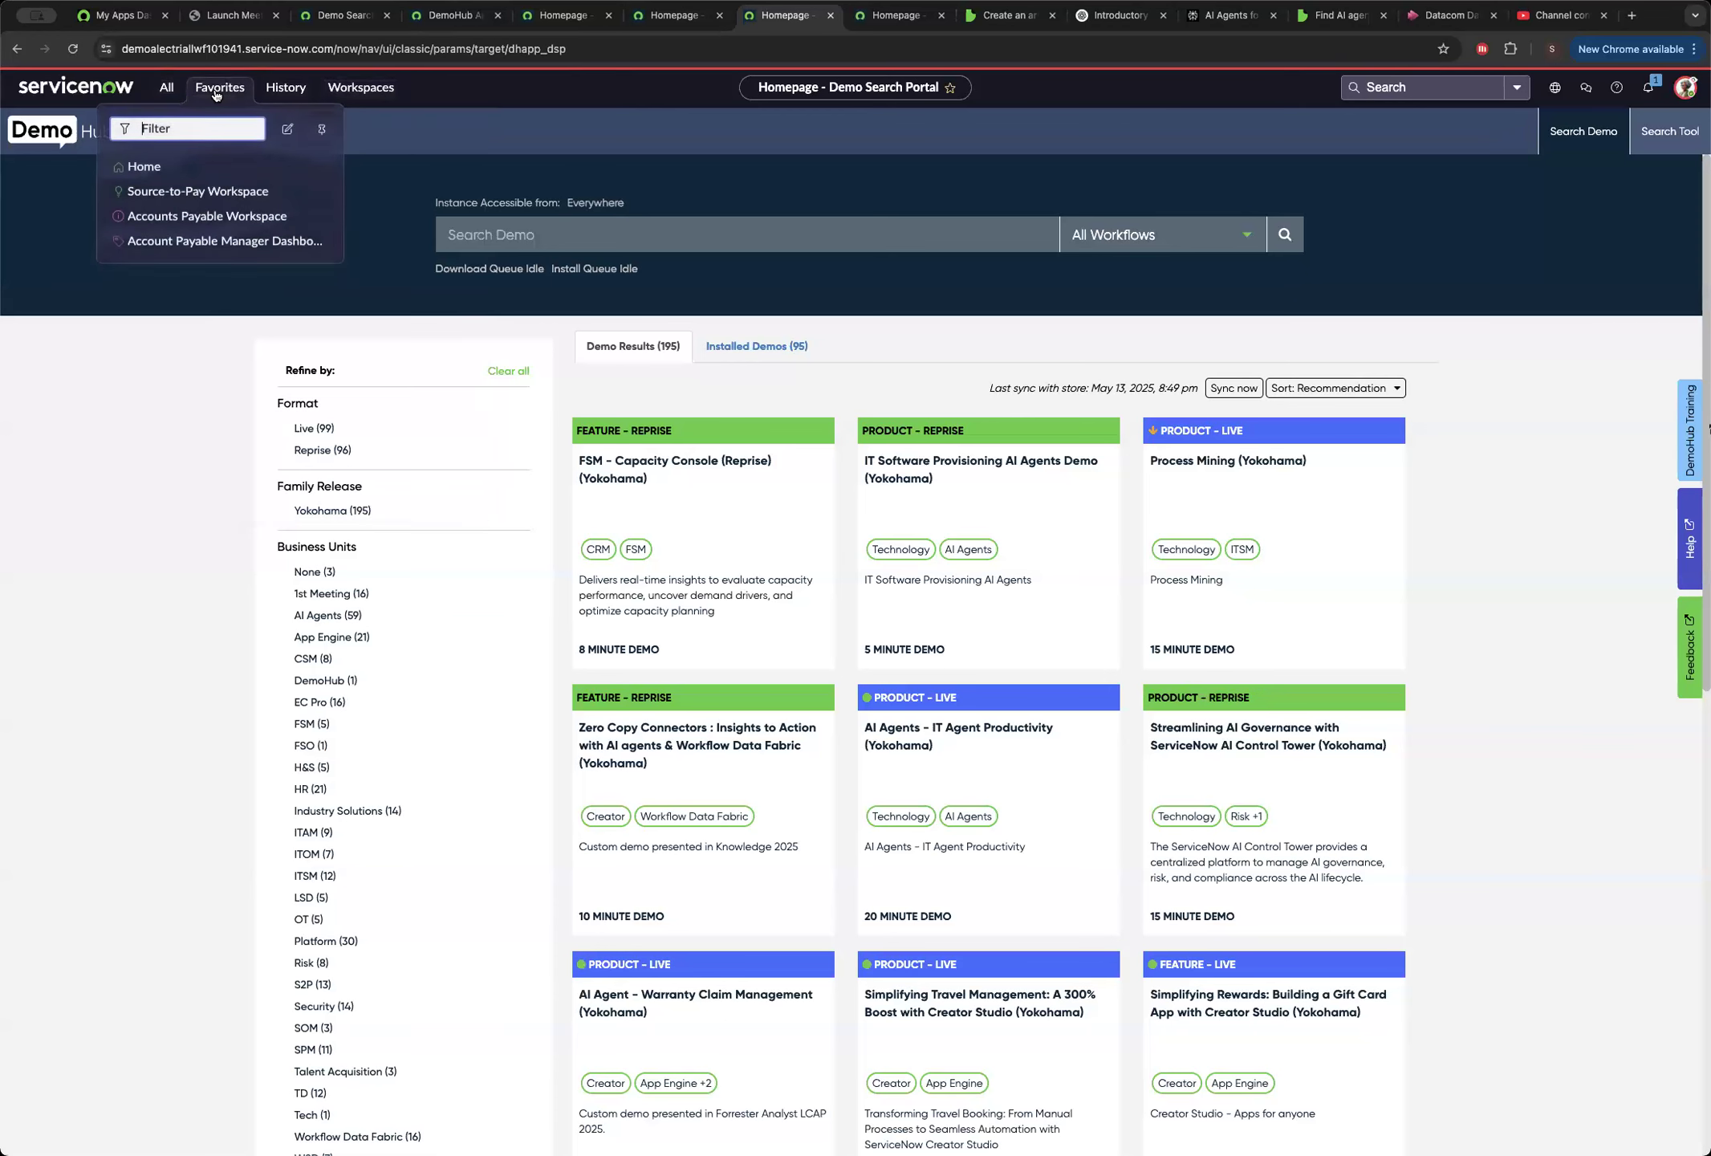
left_click(199, 190)
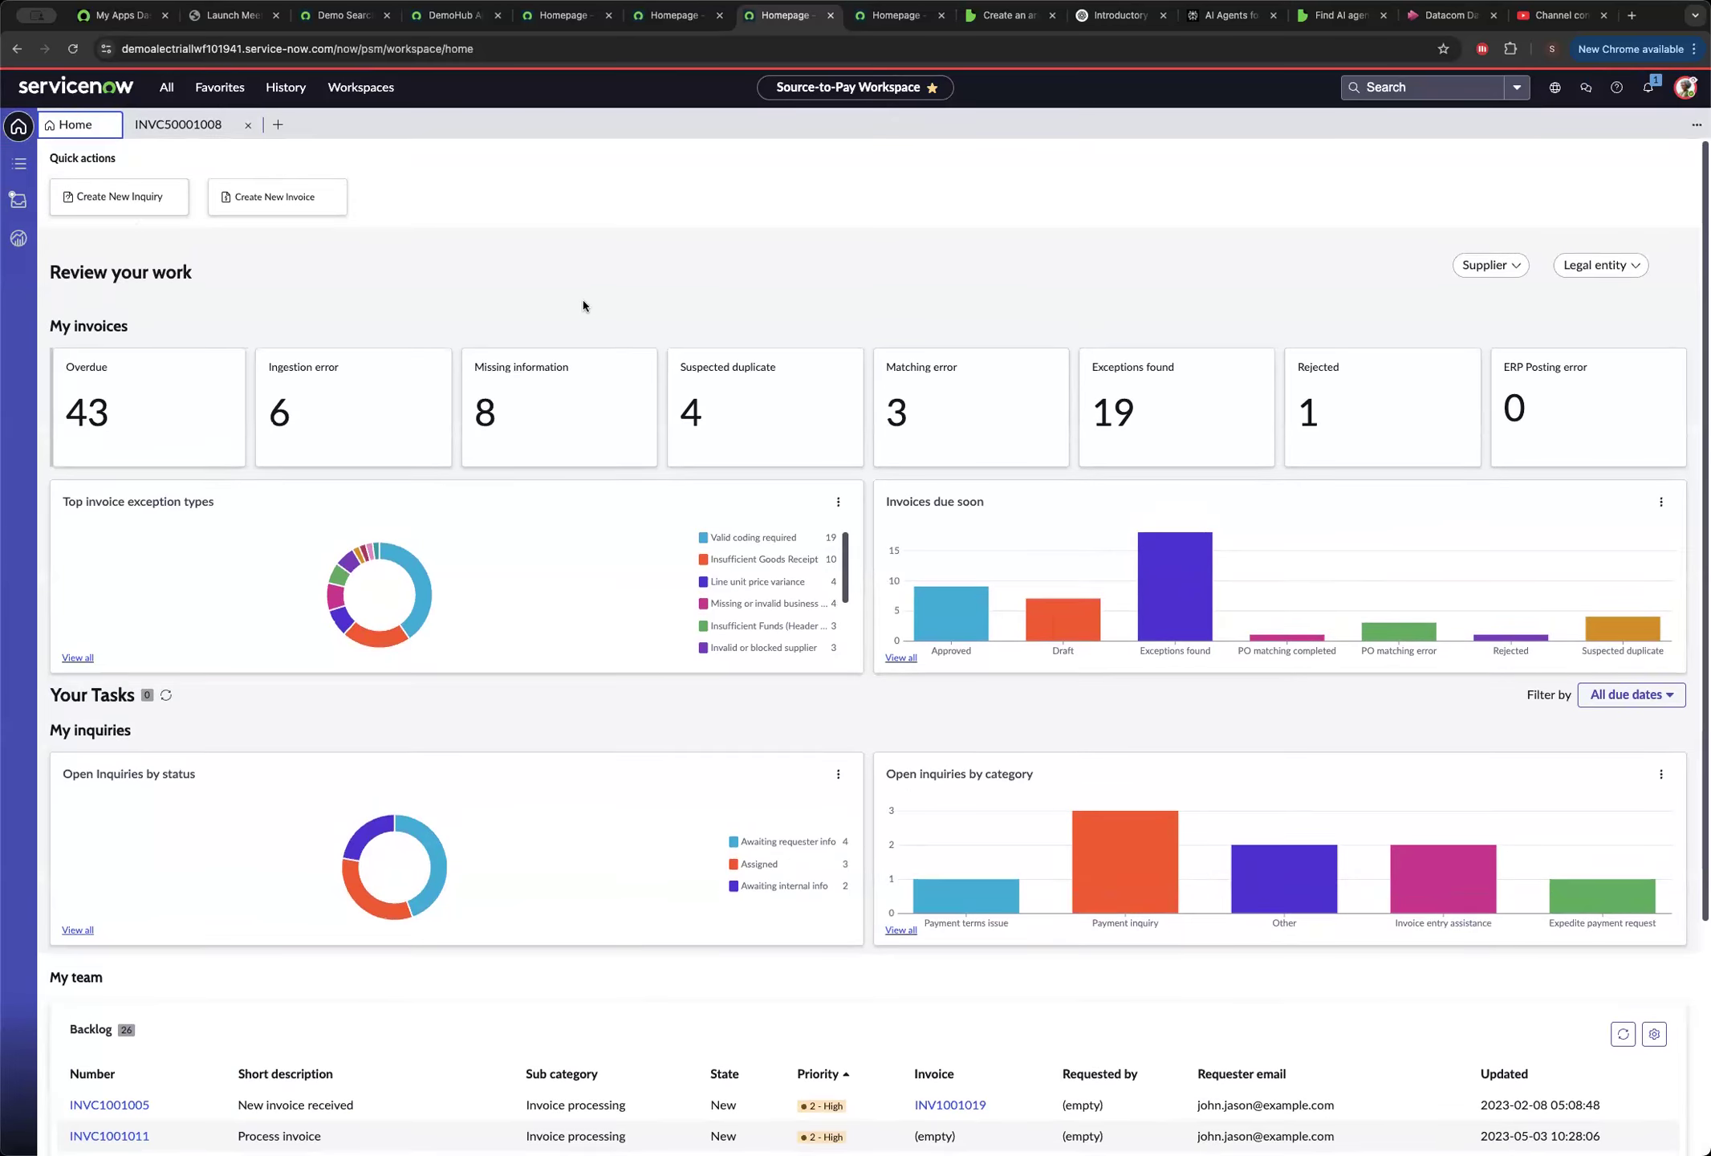
Review the workspace home page's invoice tiles, inquiry charts and team backlog, and look briefly at the record lists.
scroll(821, 267, "down", 4)
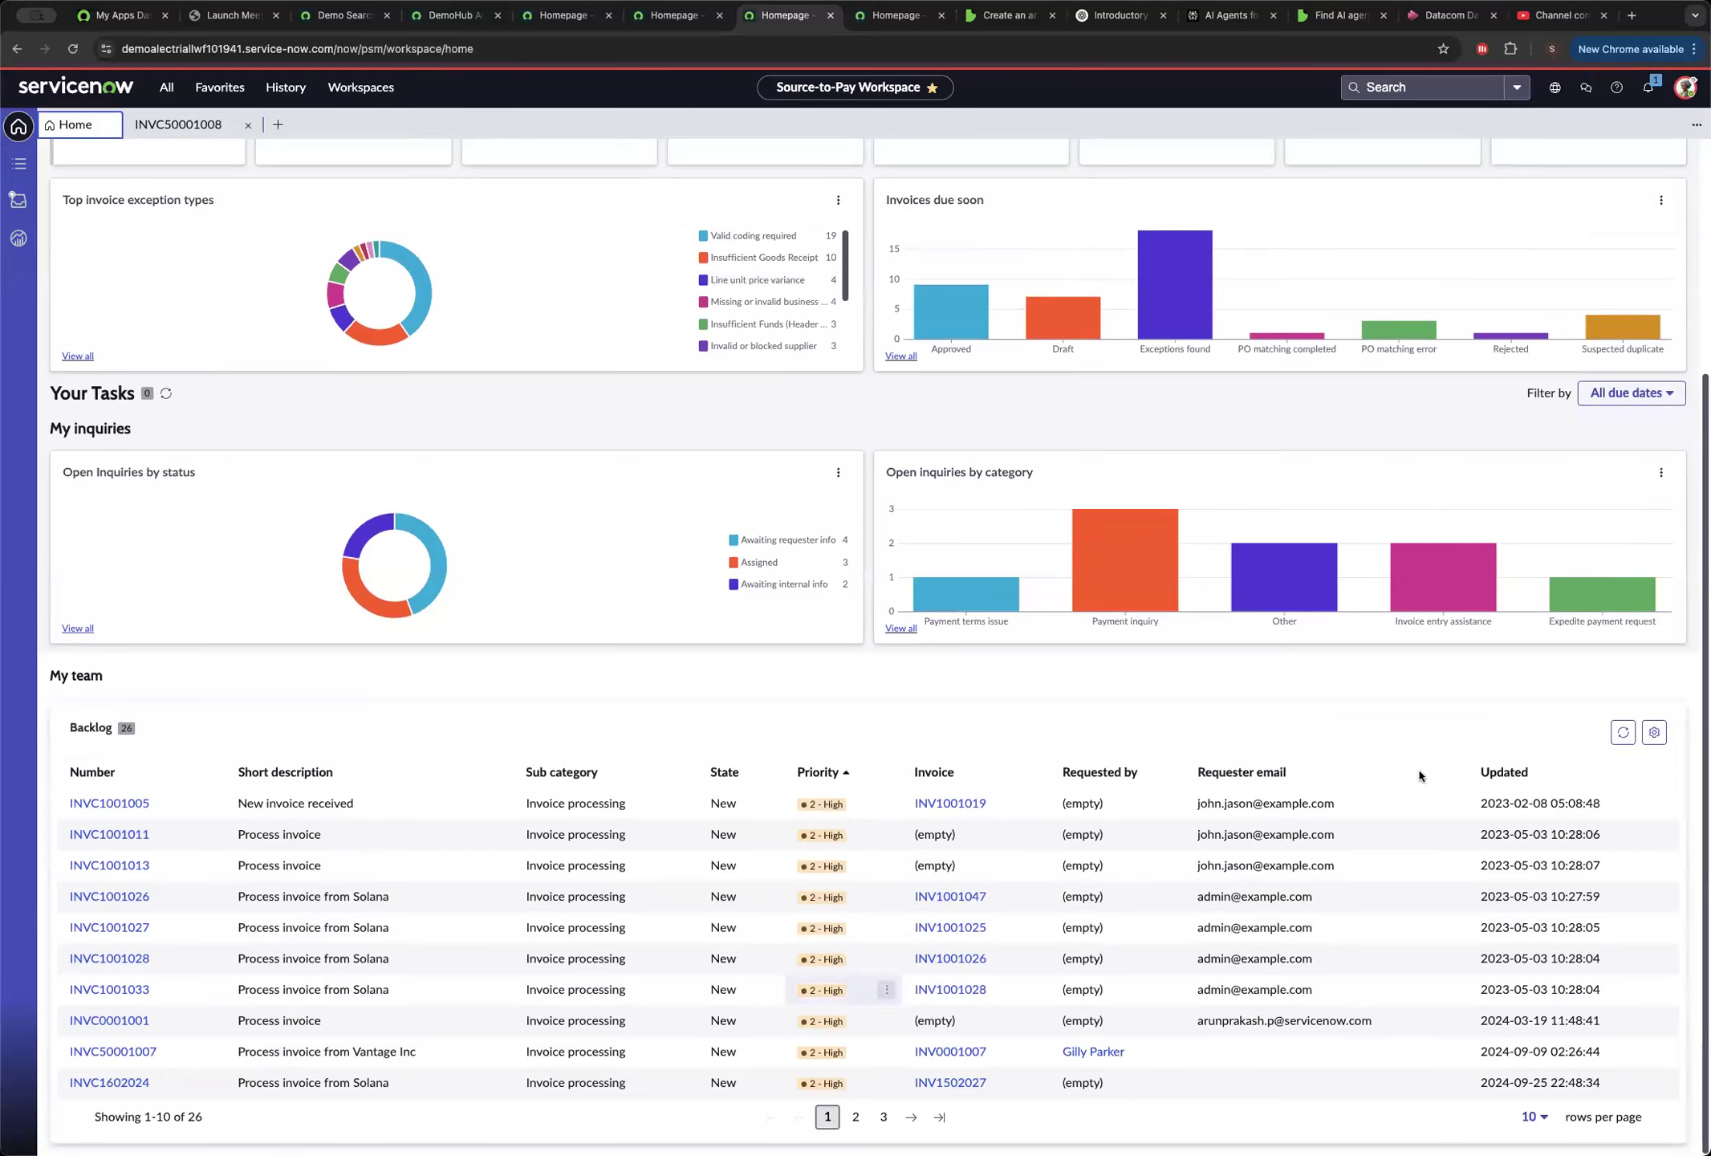
scroll(1469, 666, "up", 3)
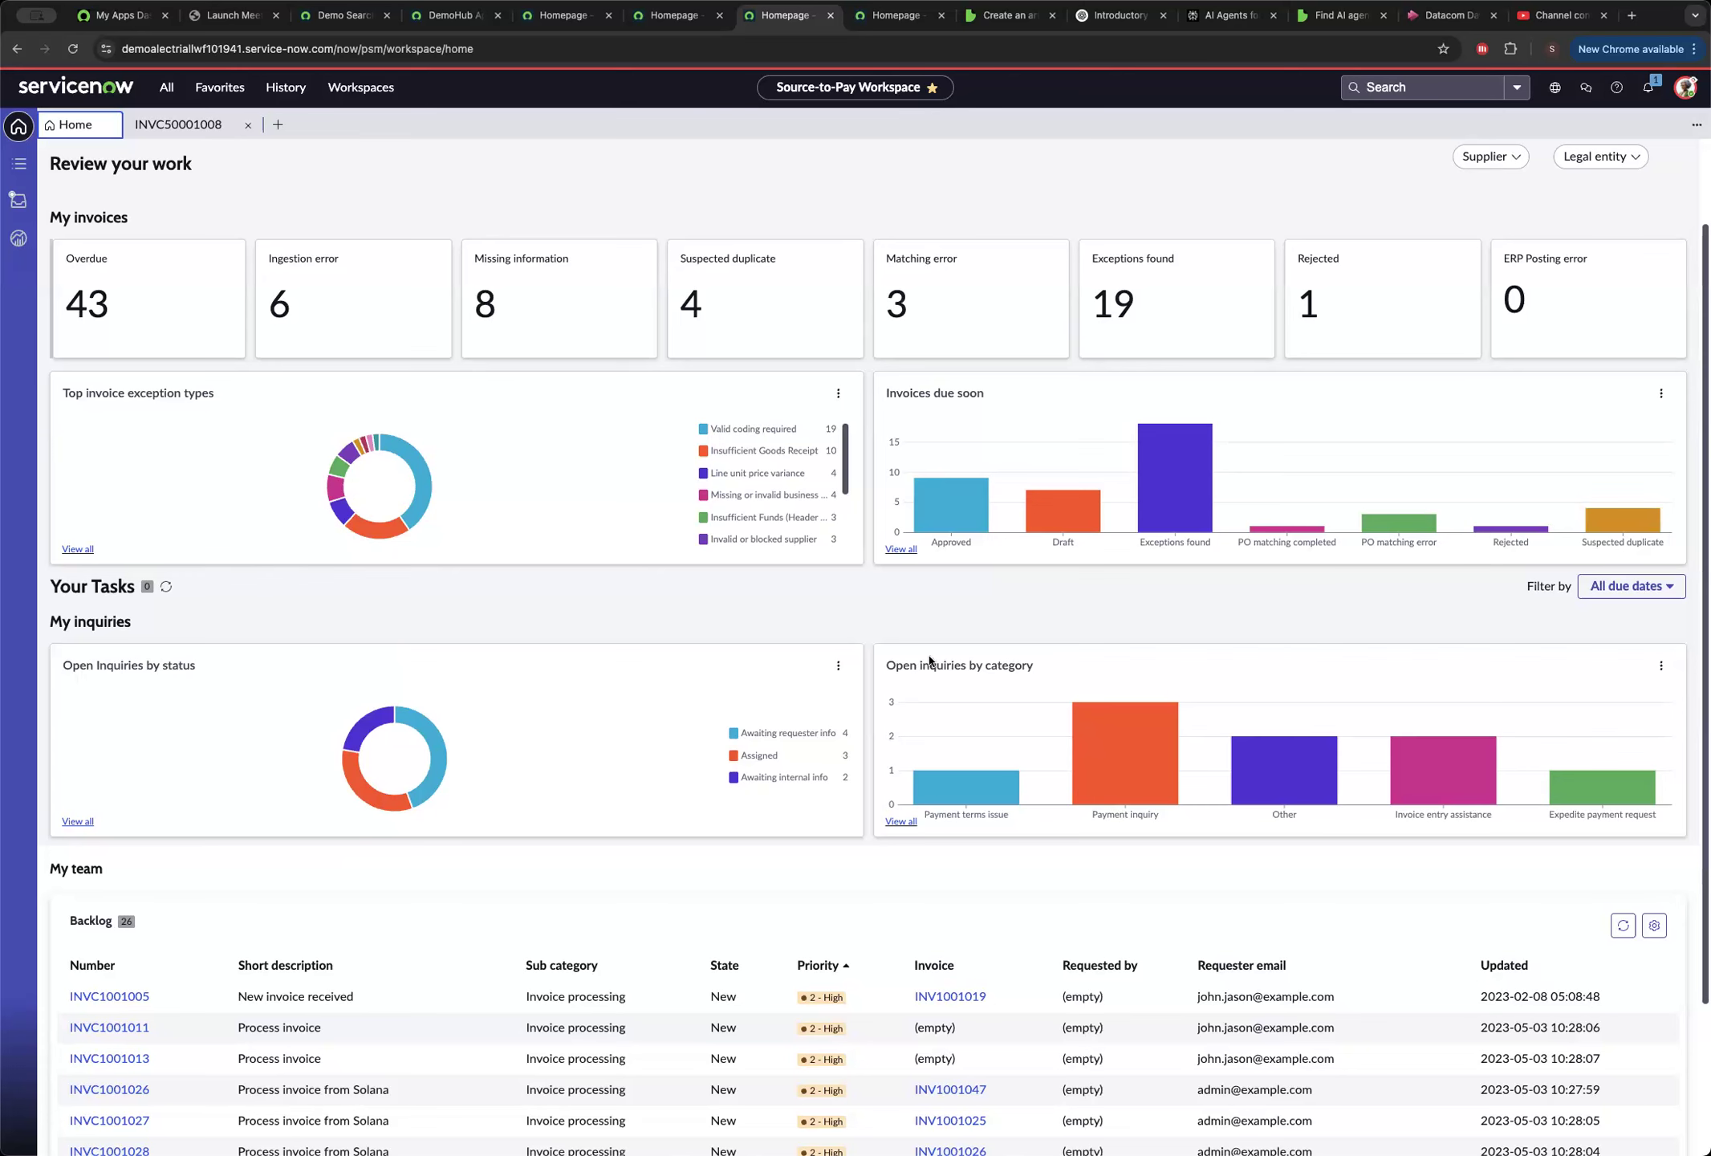
scroll(930, 660, "down", 3)
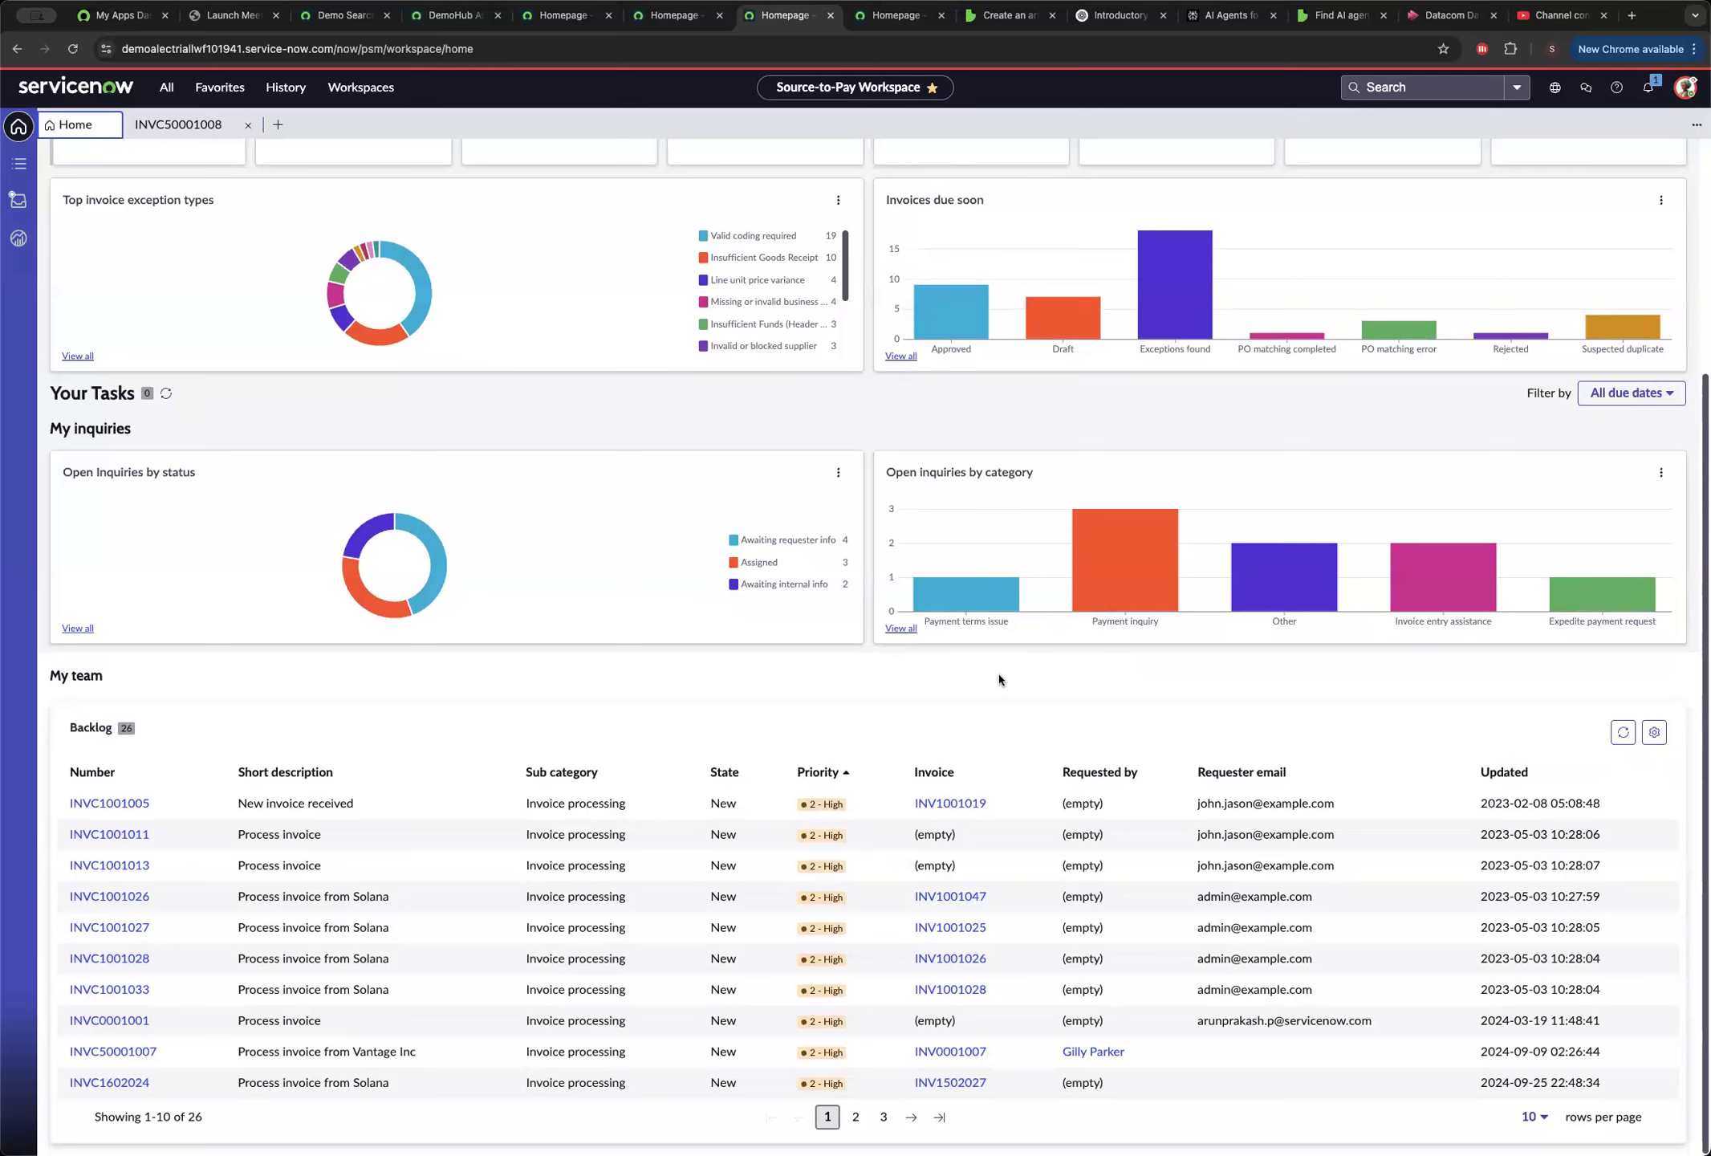
scroll(526, 511, "up", 5)
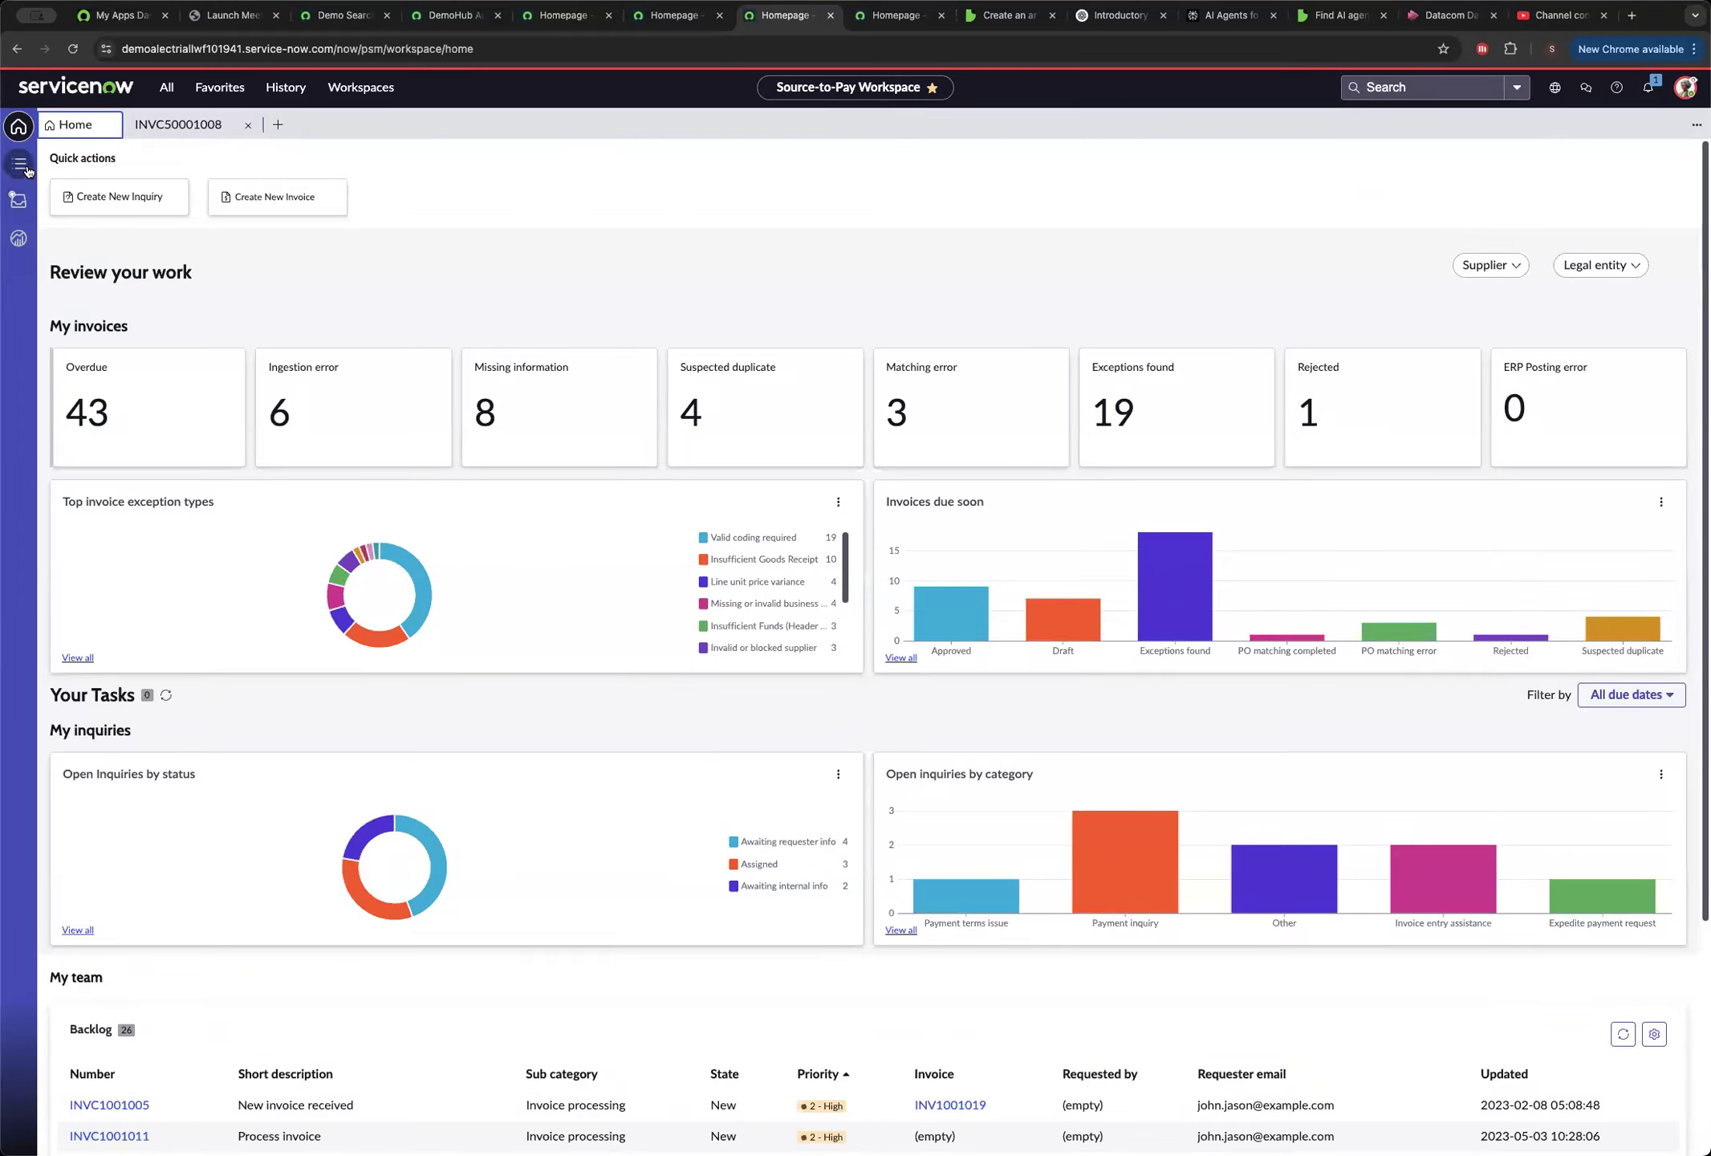
left_click(24, 166)
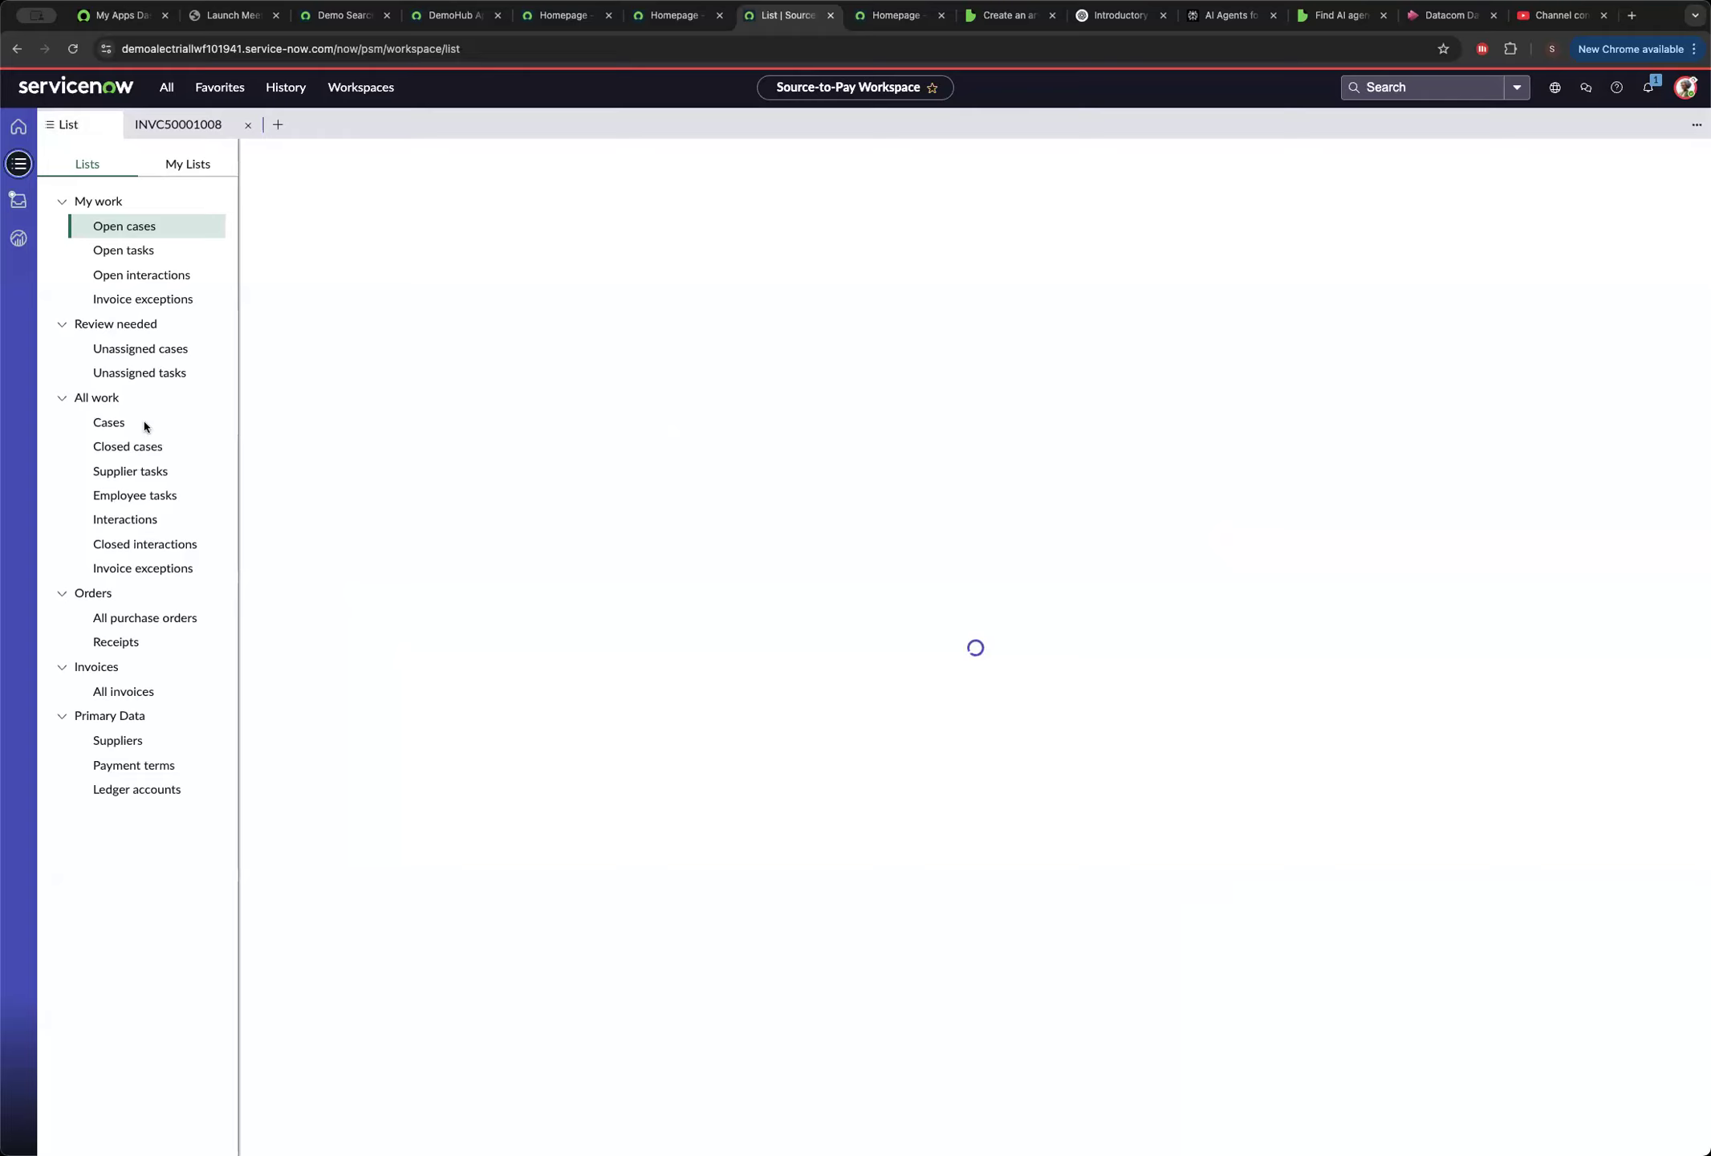
left_click(18, 126)
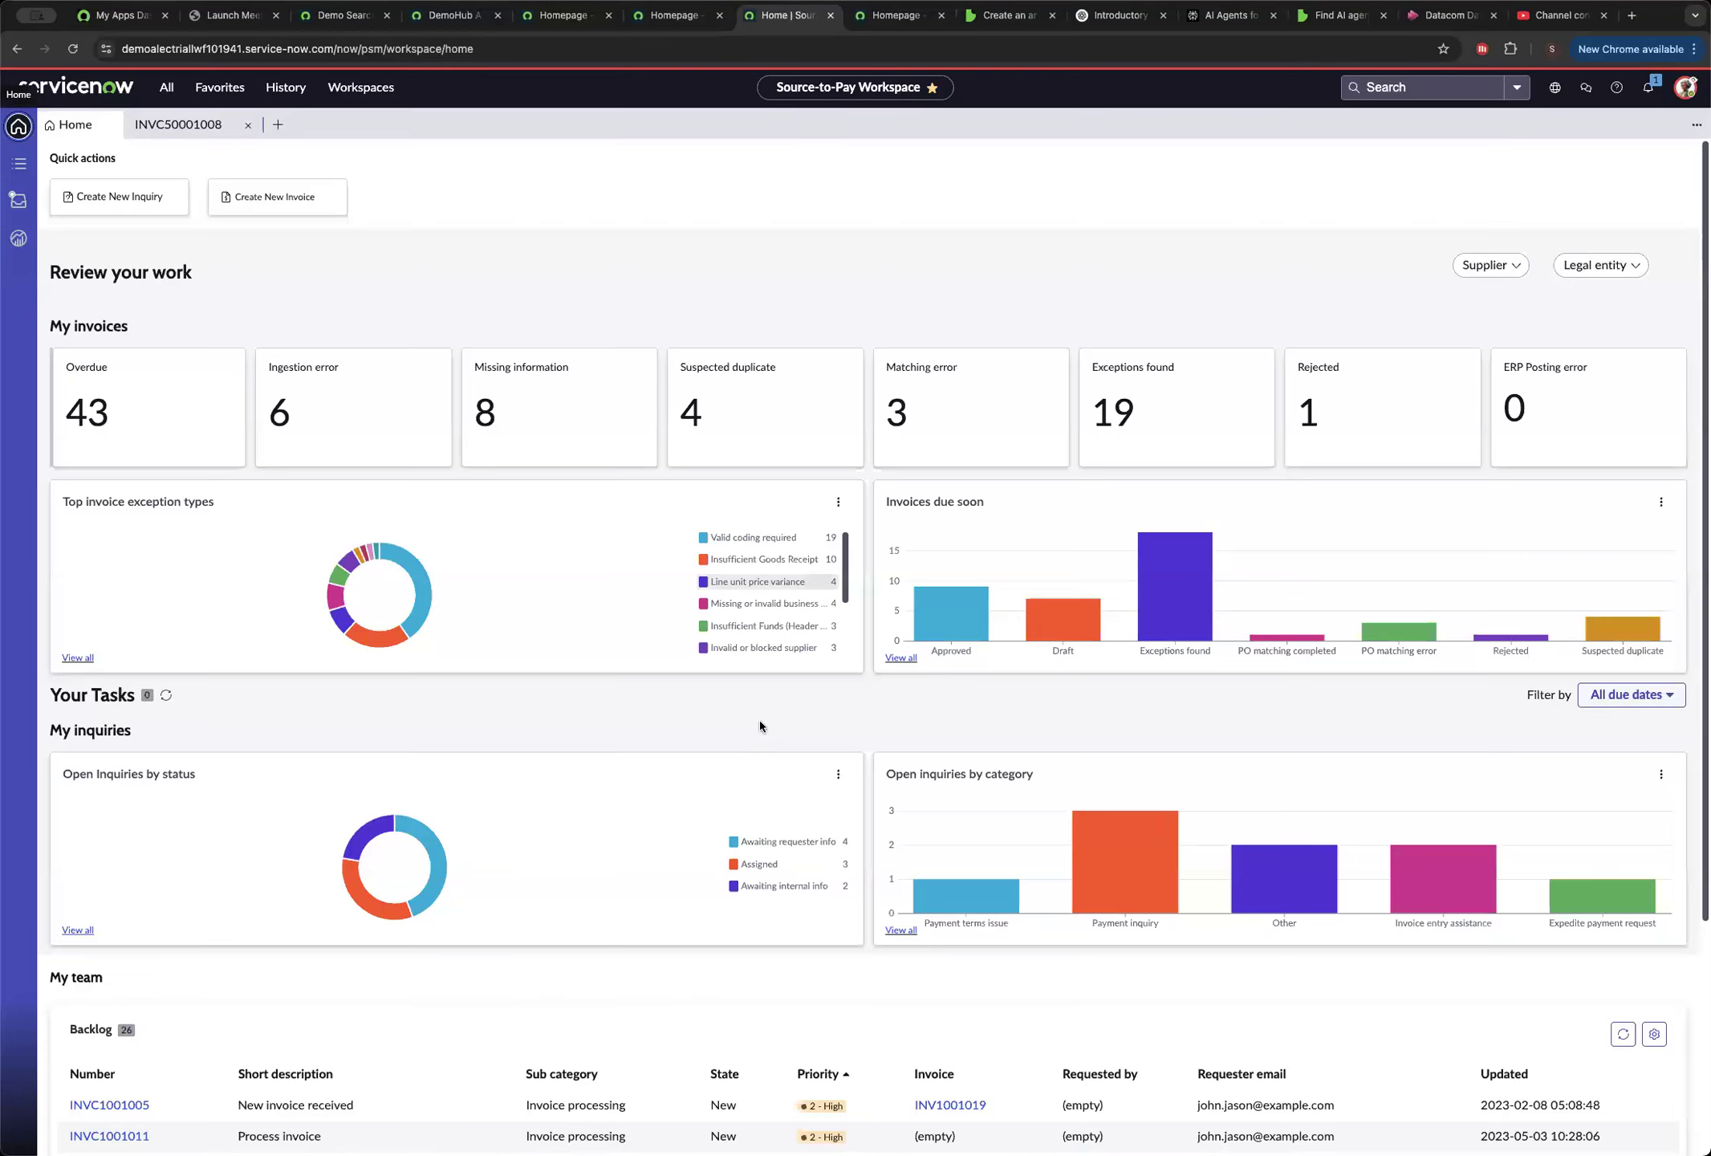
Sort the team backlog by number in descending order, open its newest case, and close the older INVC50001008 case.
scroll(769, 759, "down", 5)
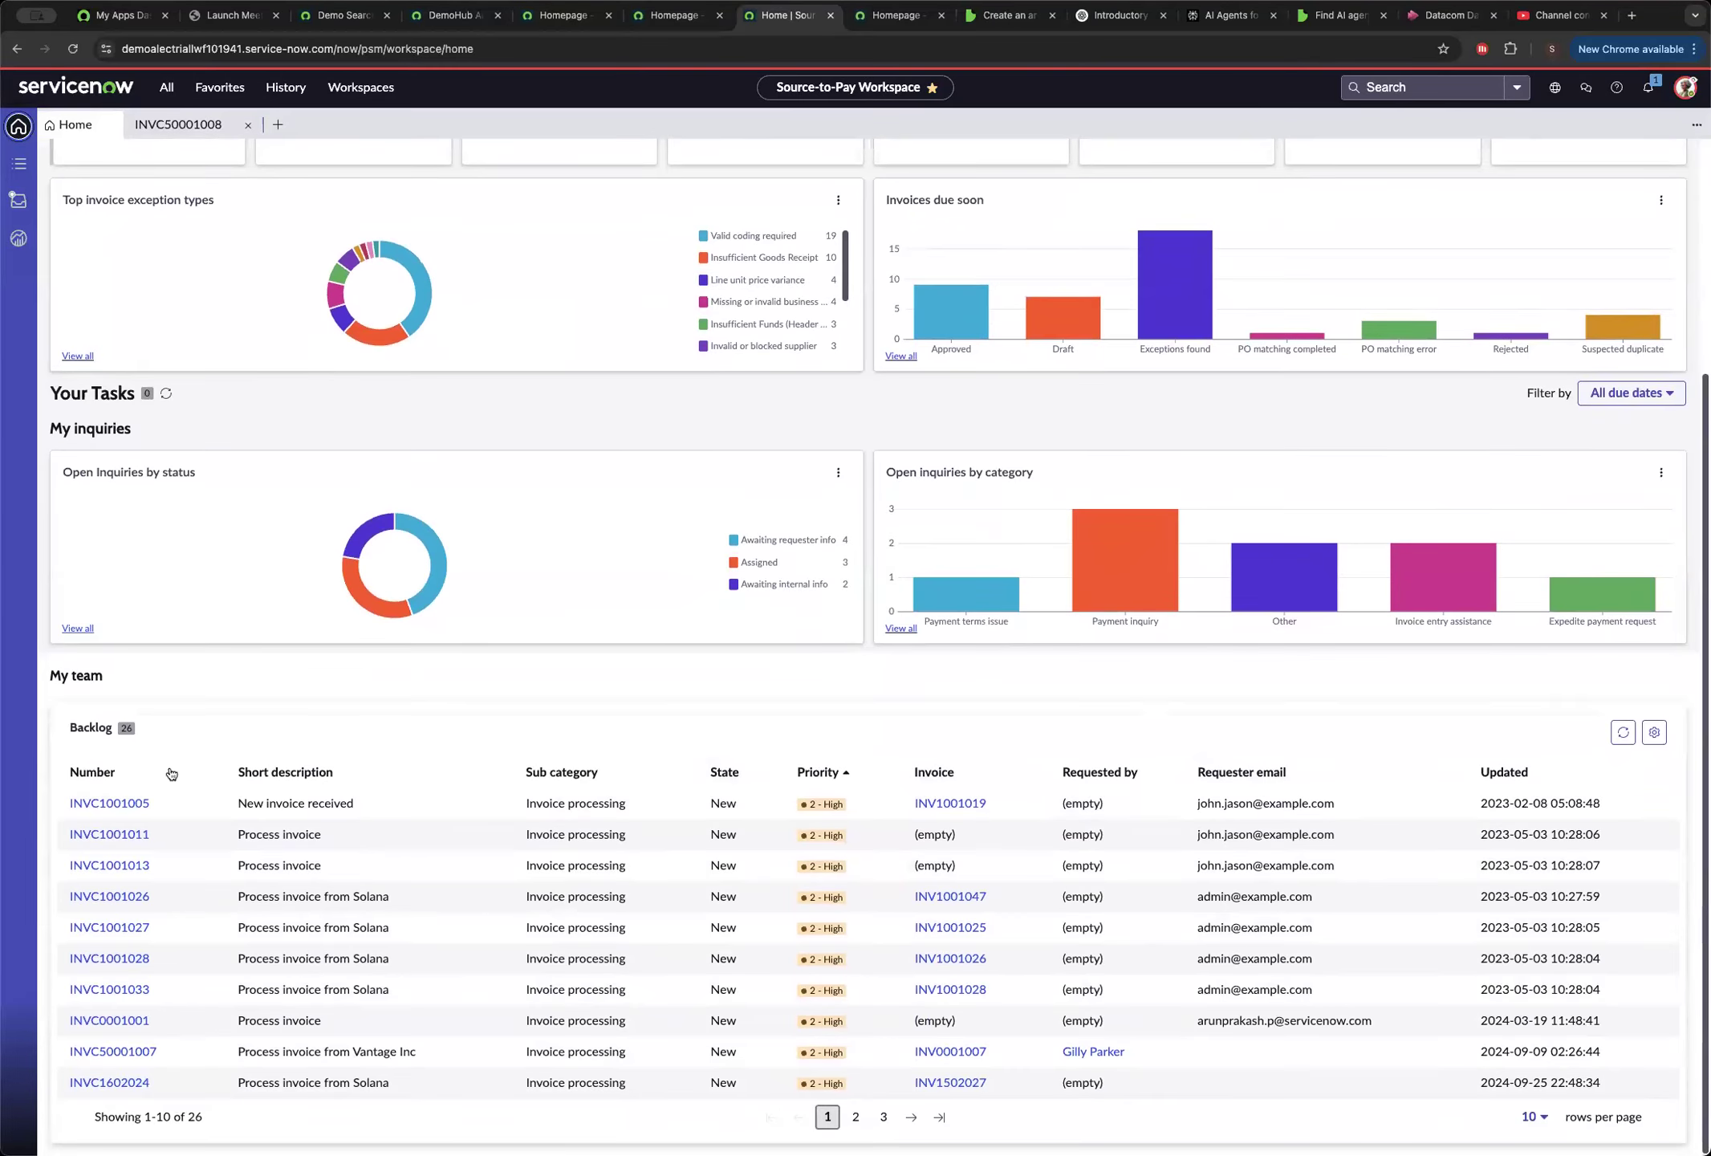
left_click(92, 773)
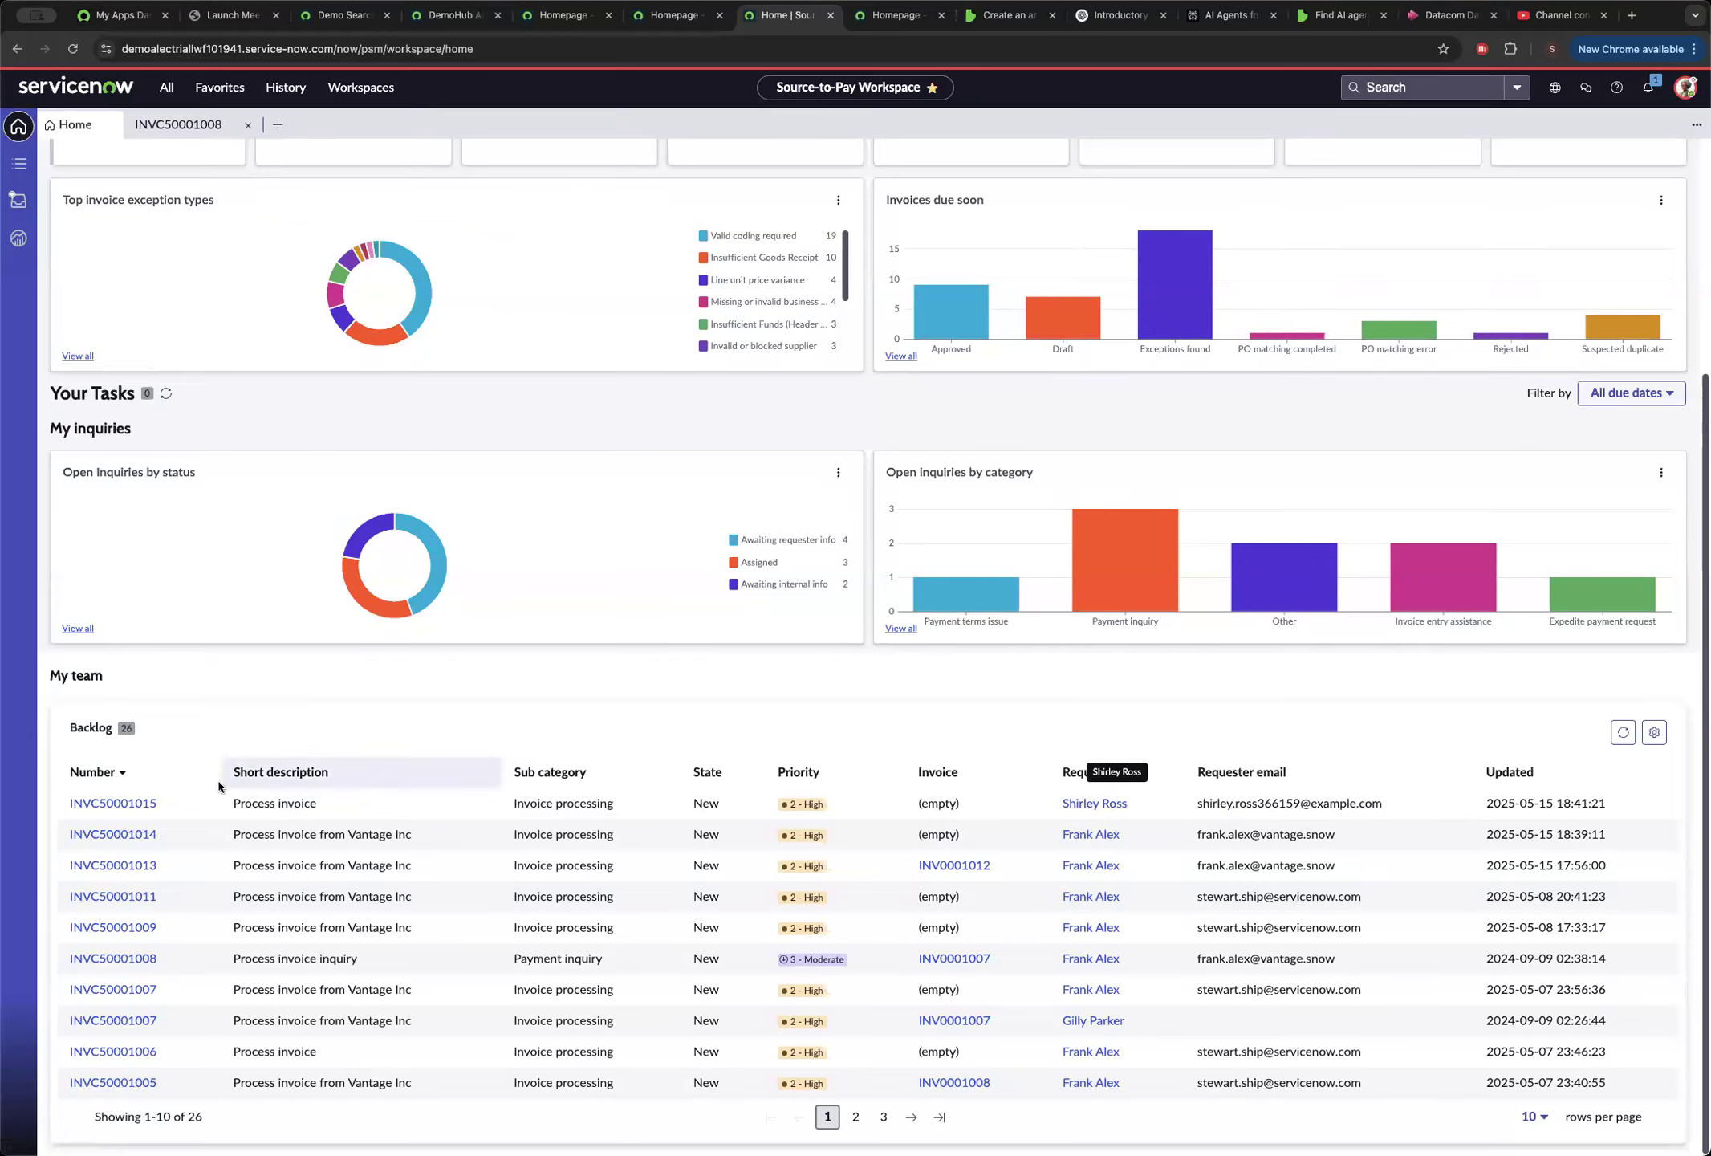
left_click(133, 804)
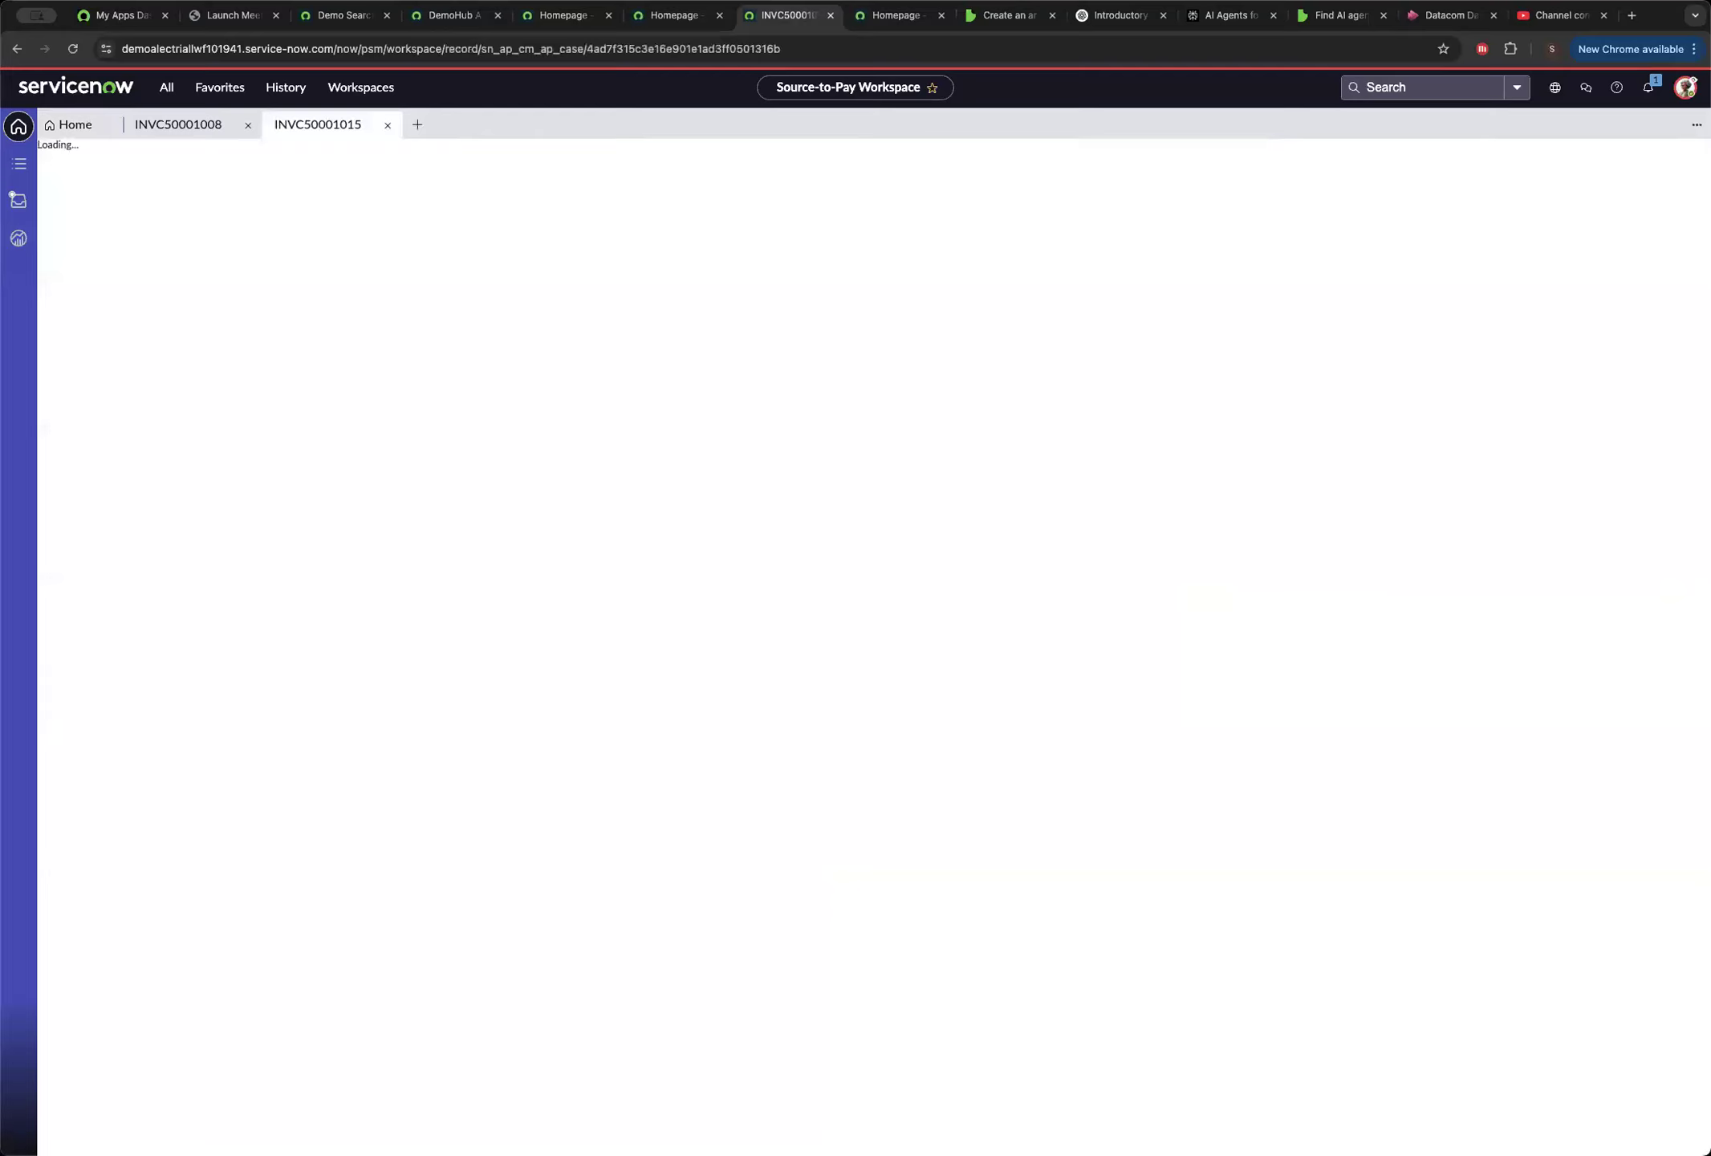
left_click(248, 126)
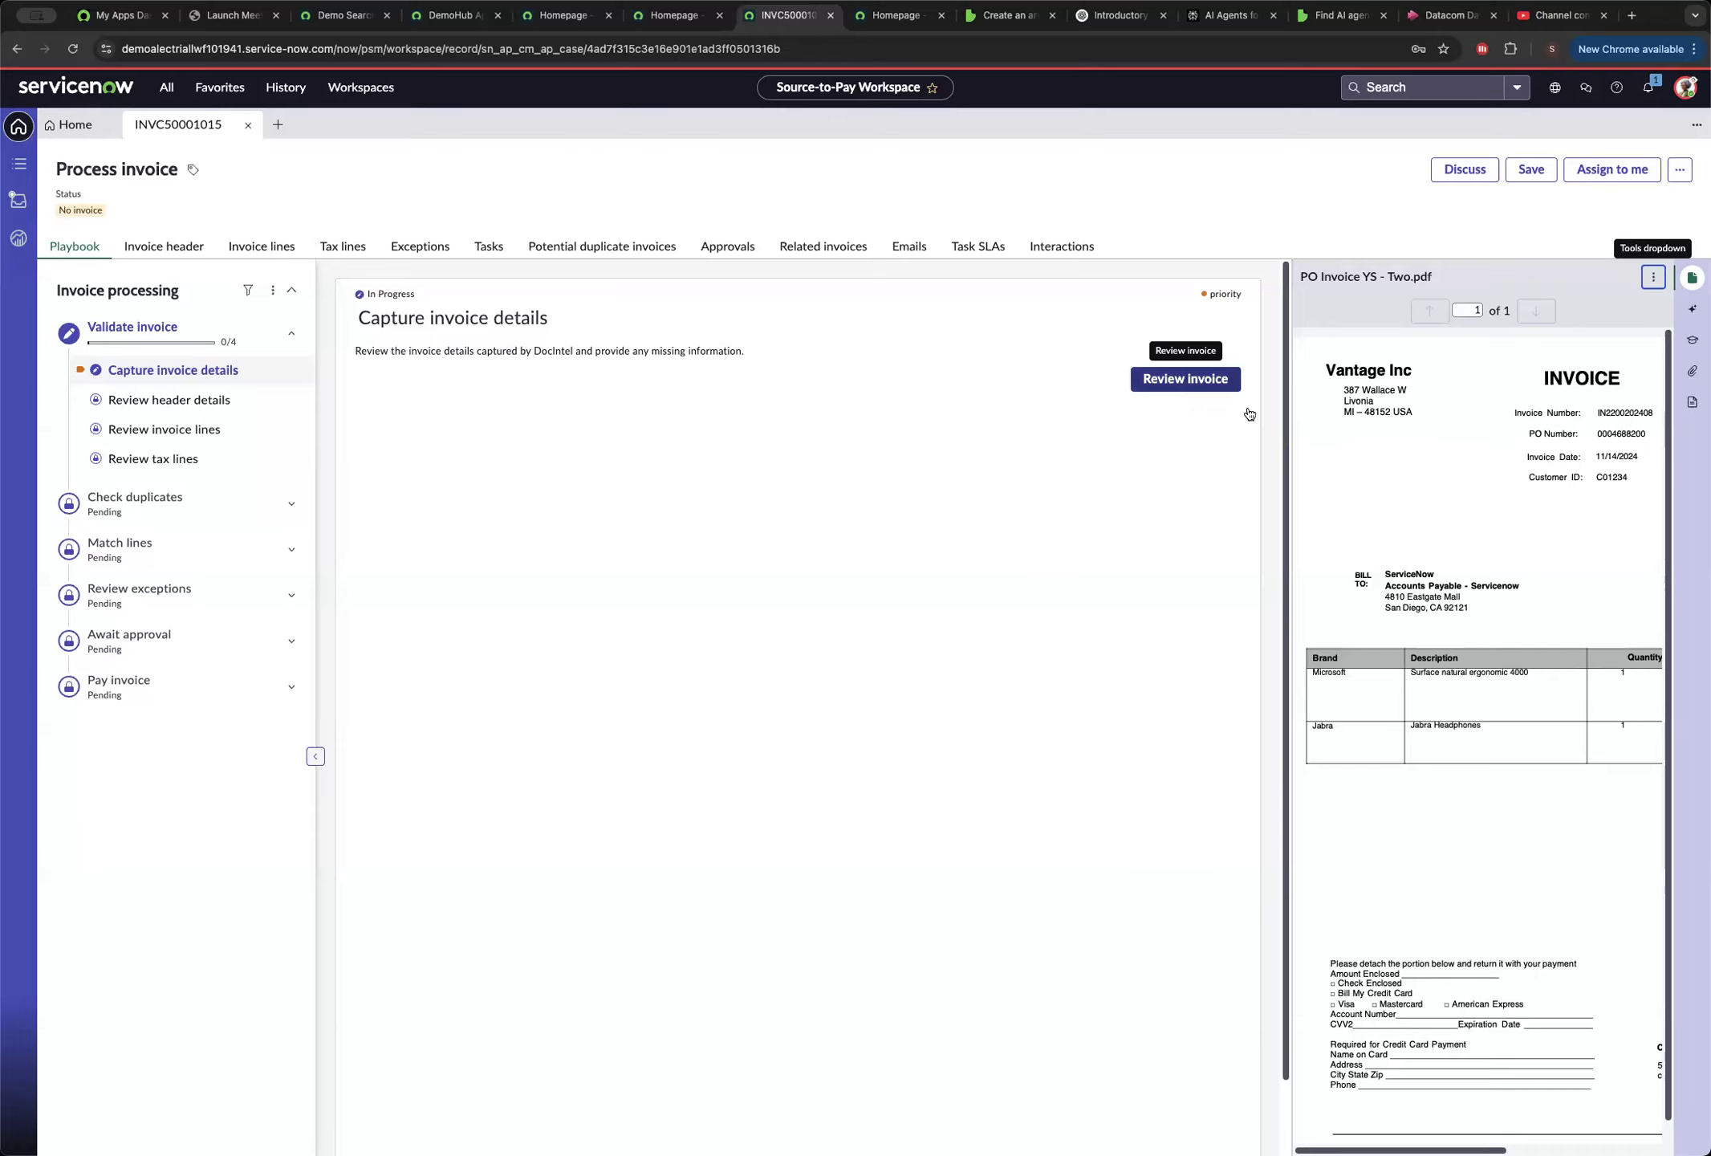
Open the Docintel invoice review from the Capture invoice details activity and examine the extracted fields against the document.
left_click(1167, 383)
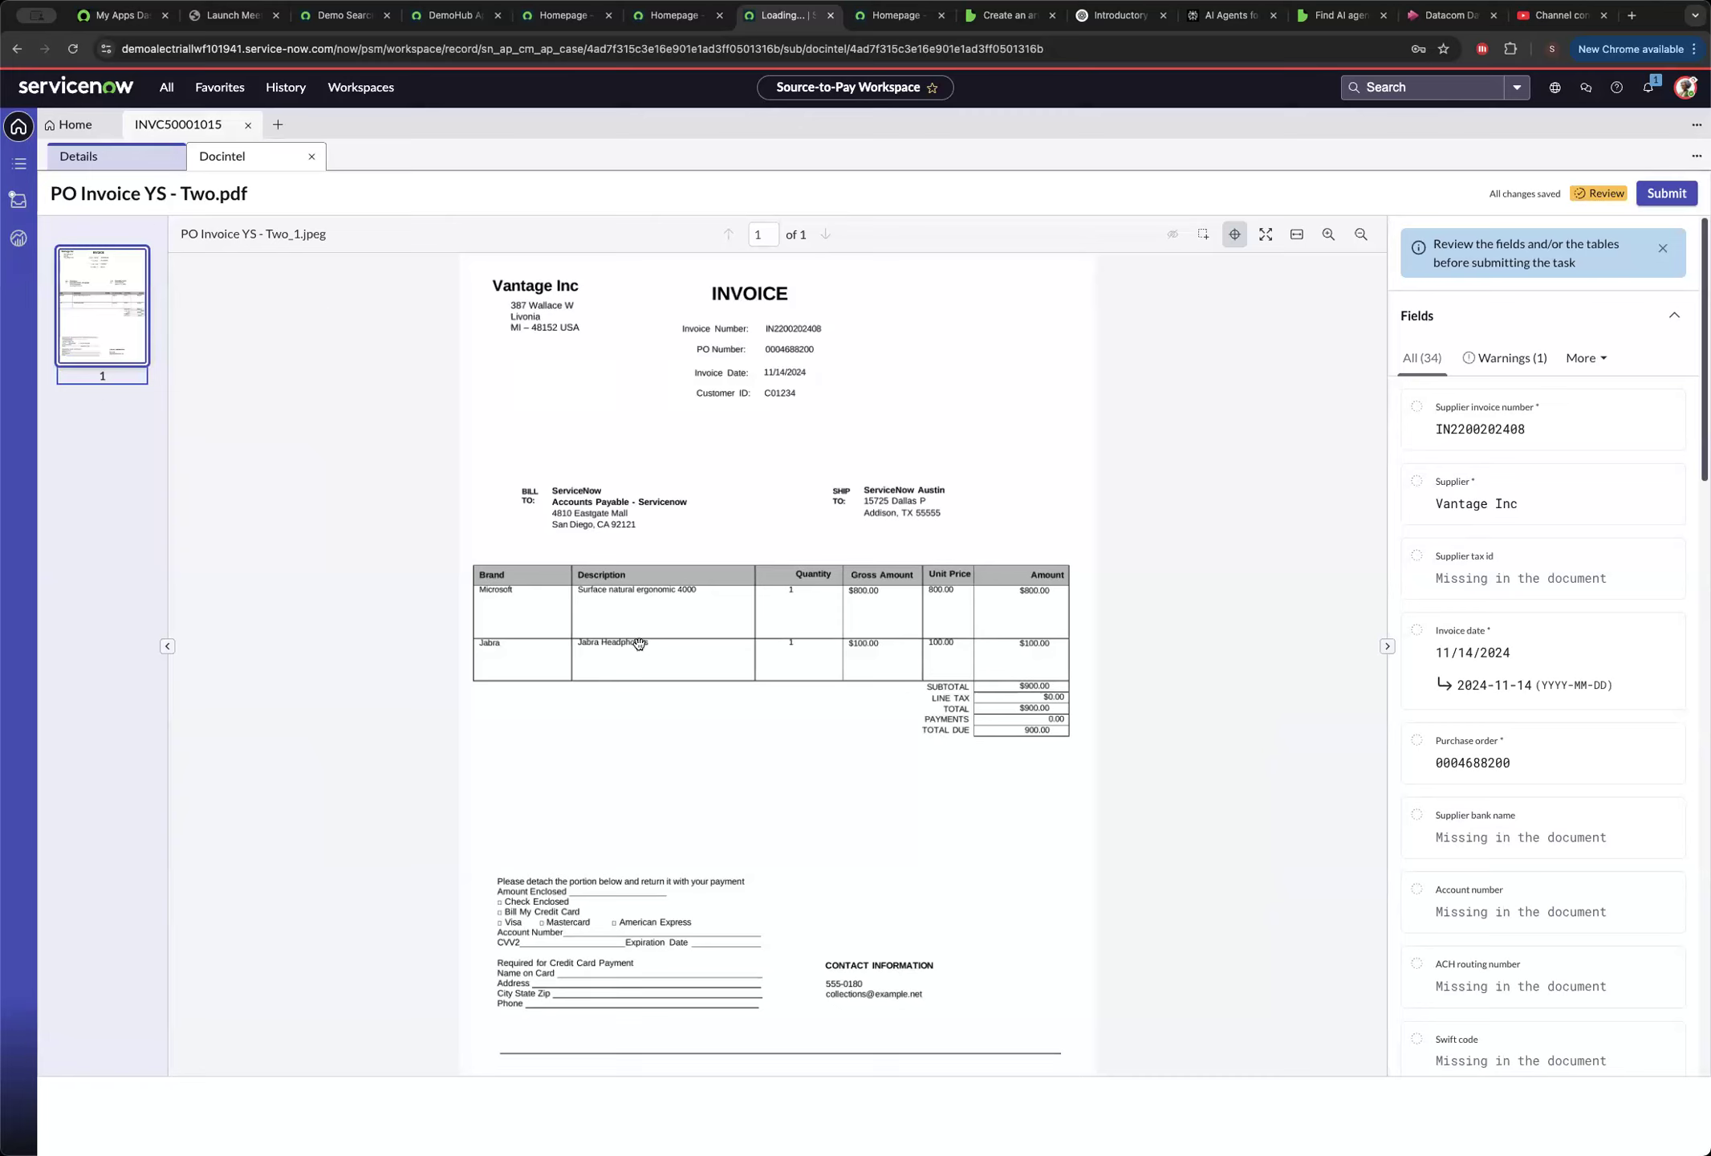
scroll(1534, 668, "down", 5)
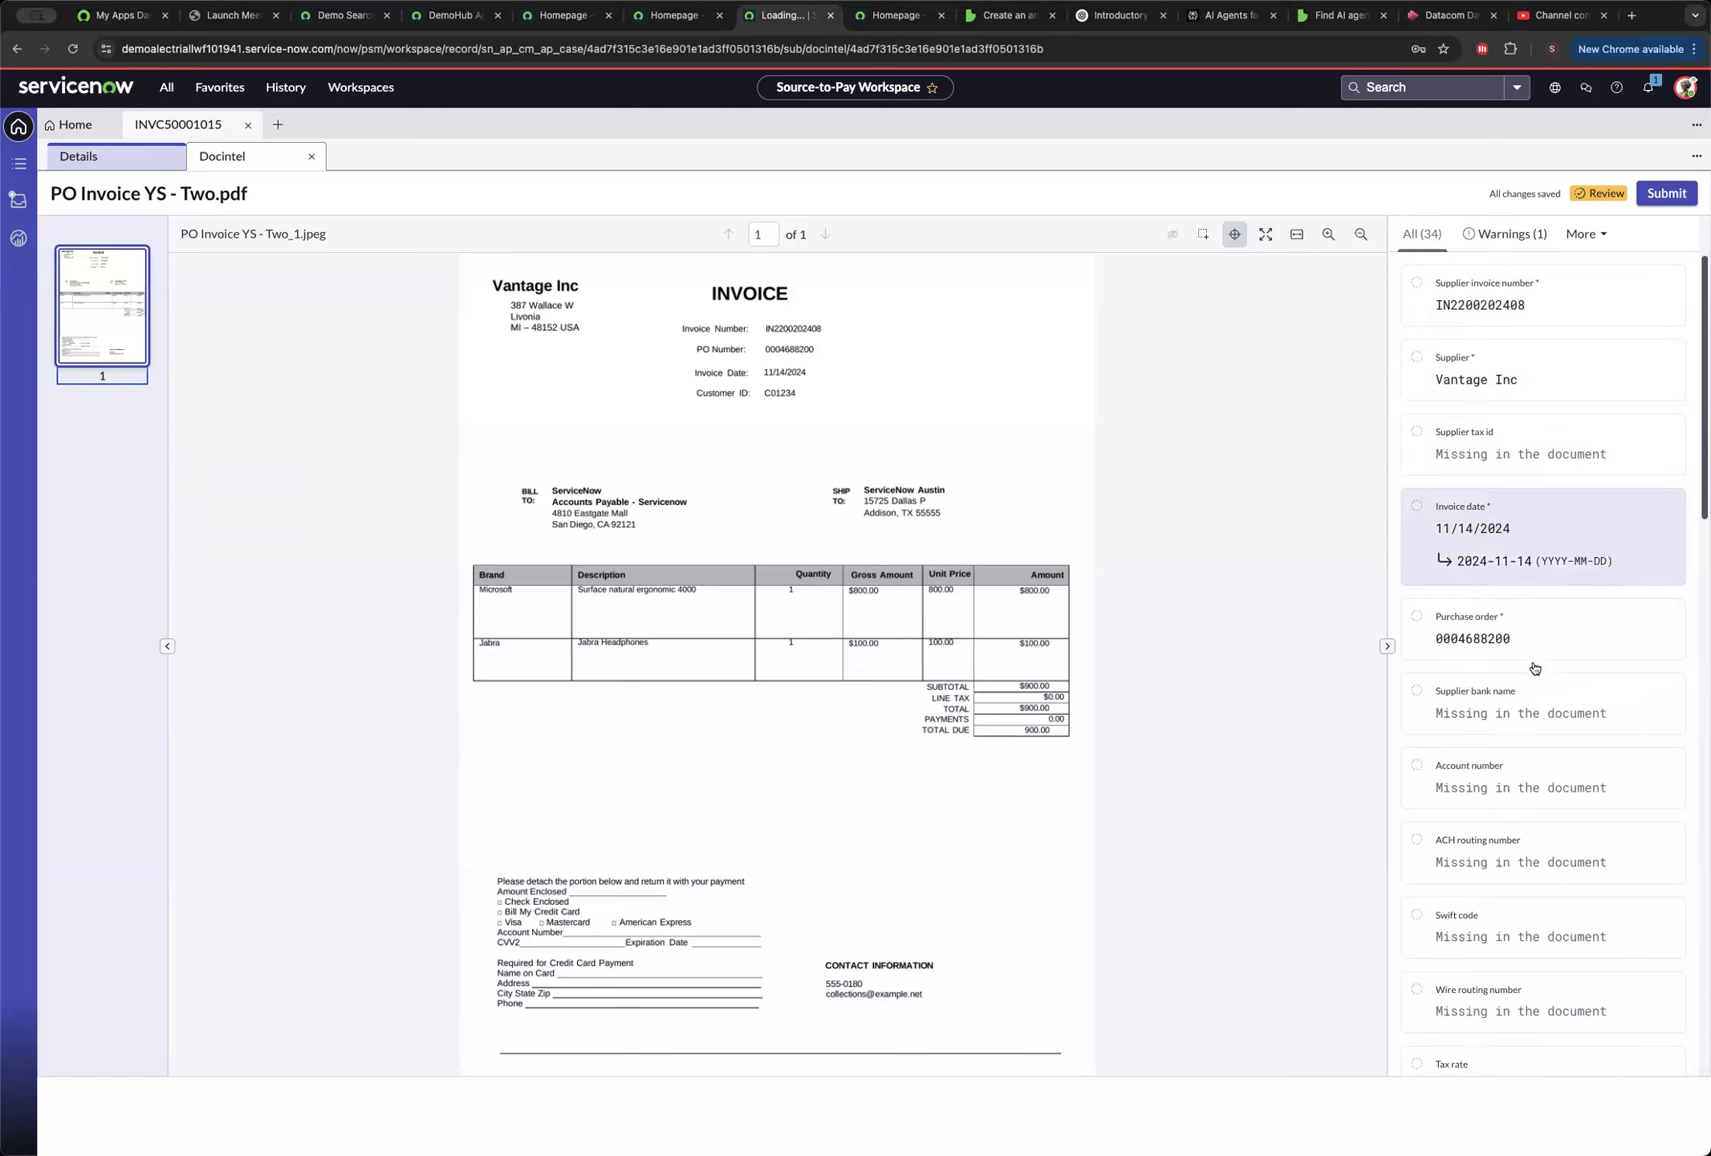
scroll(1535, 668, "down", 4)
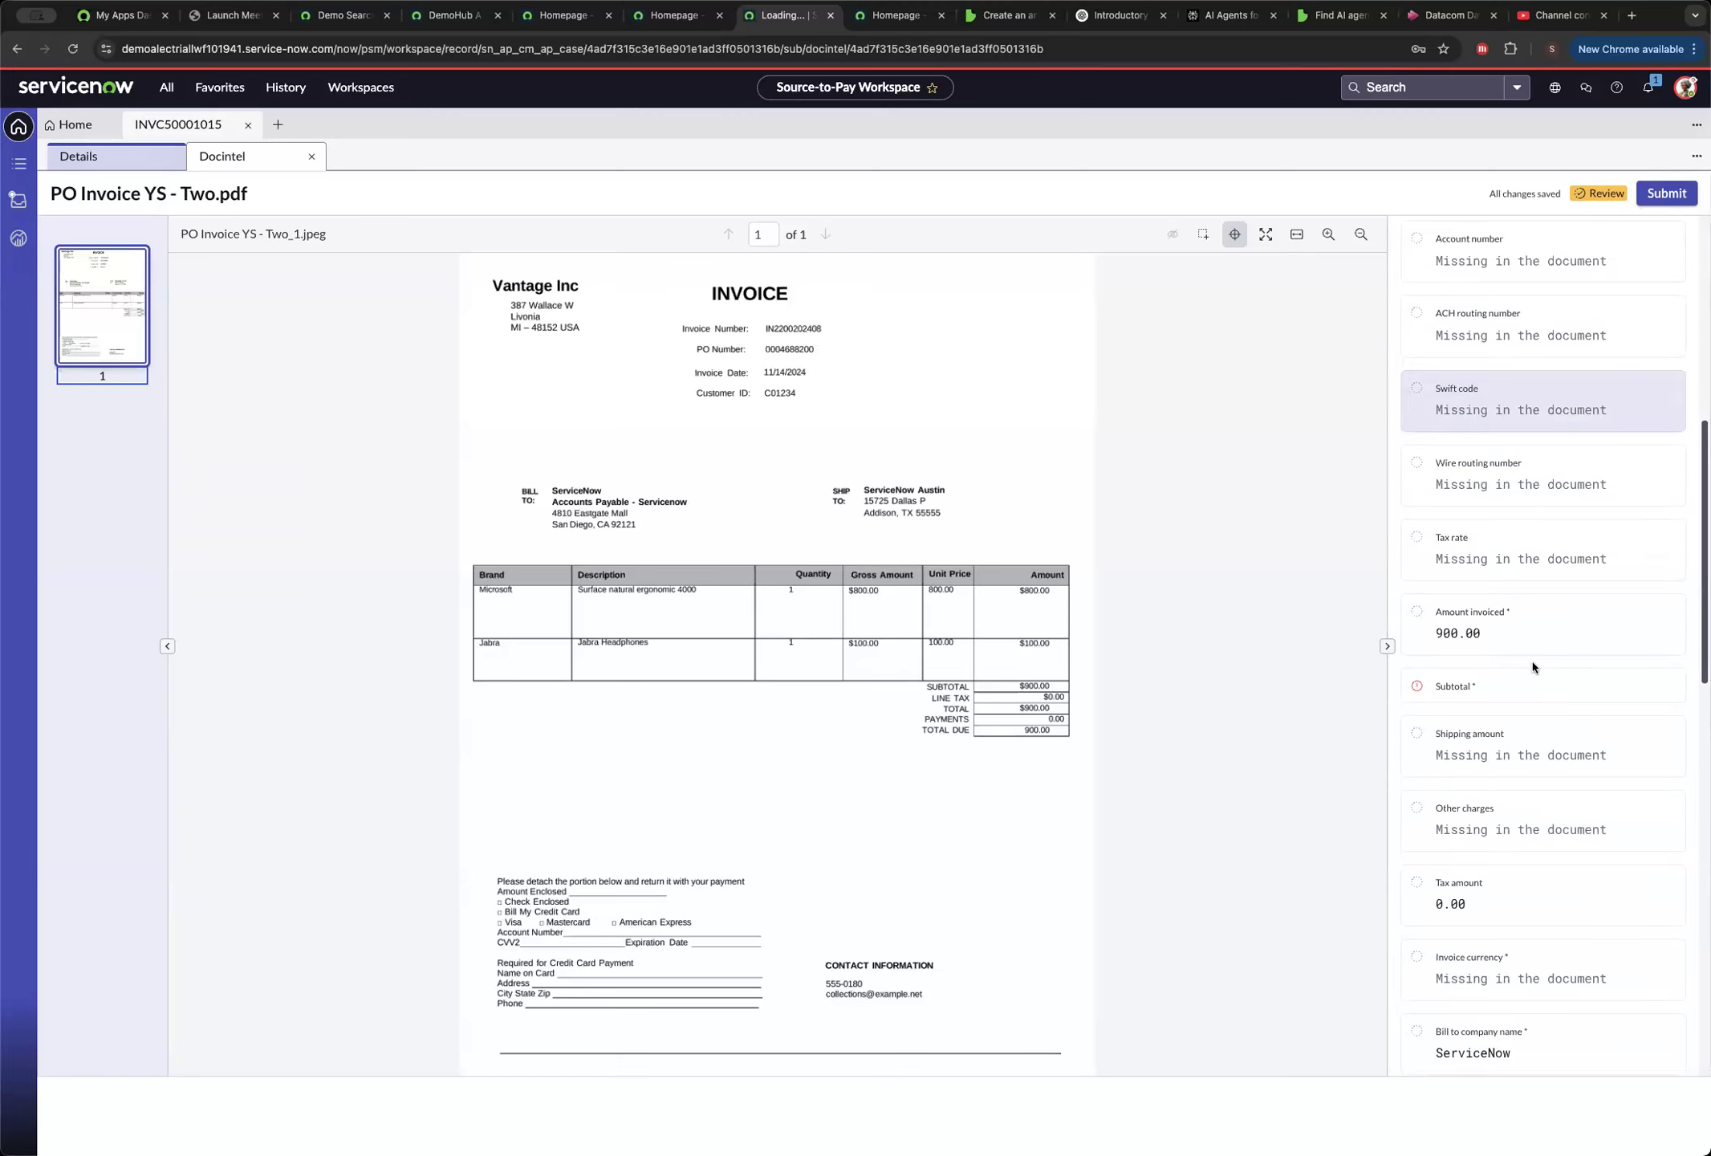
scroll(1555, 630, "up", 10)
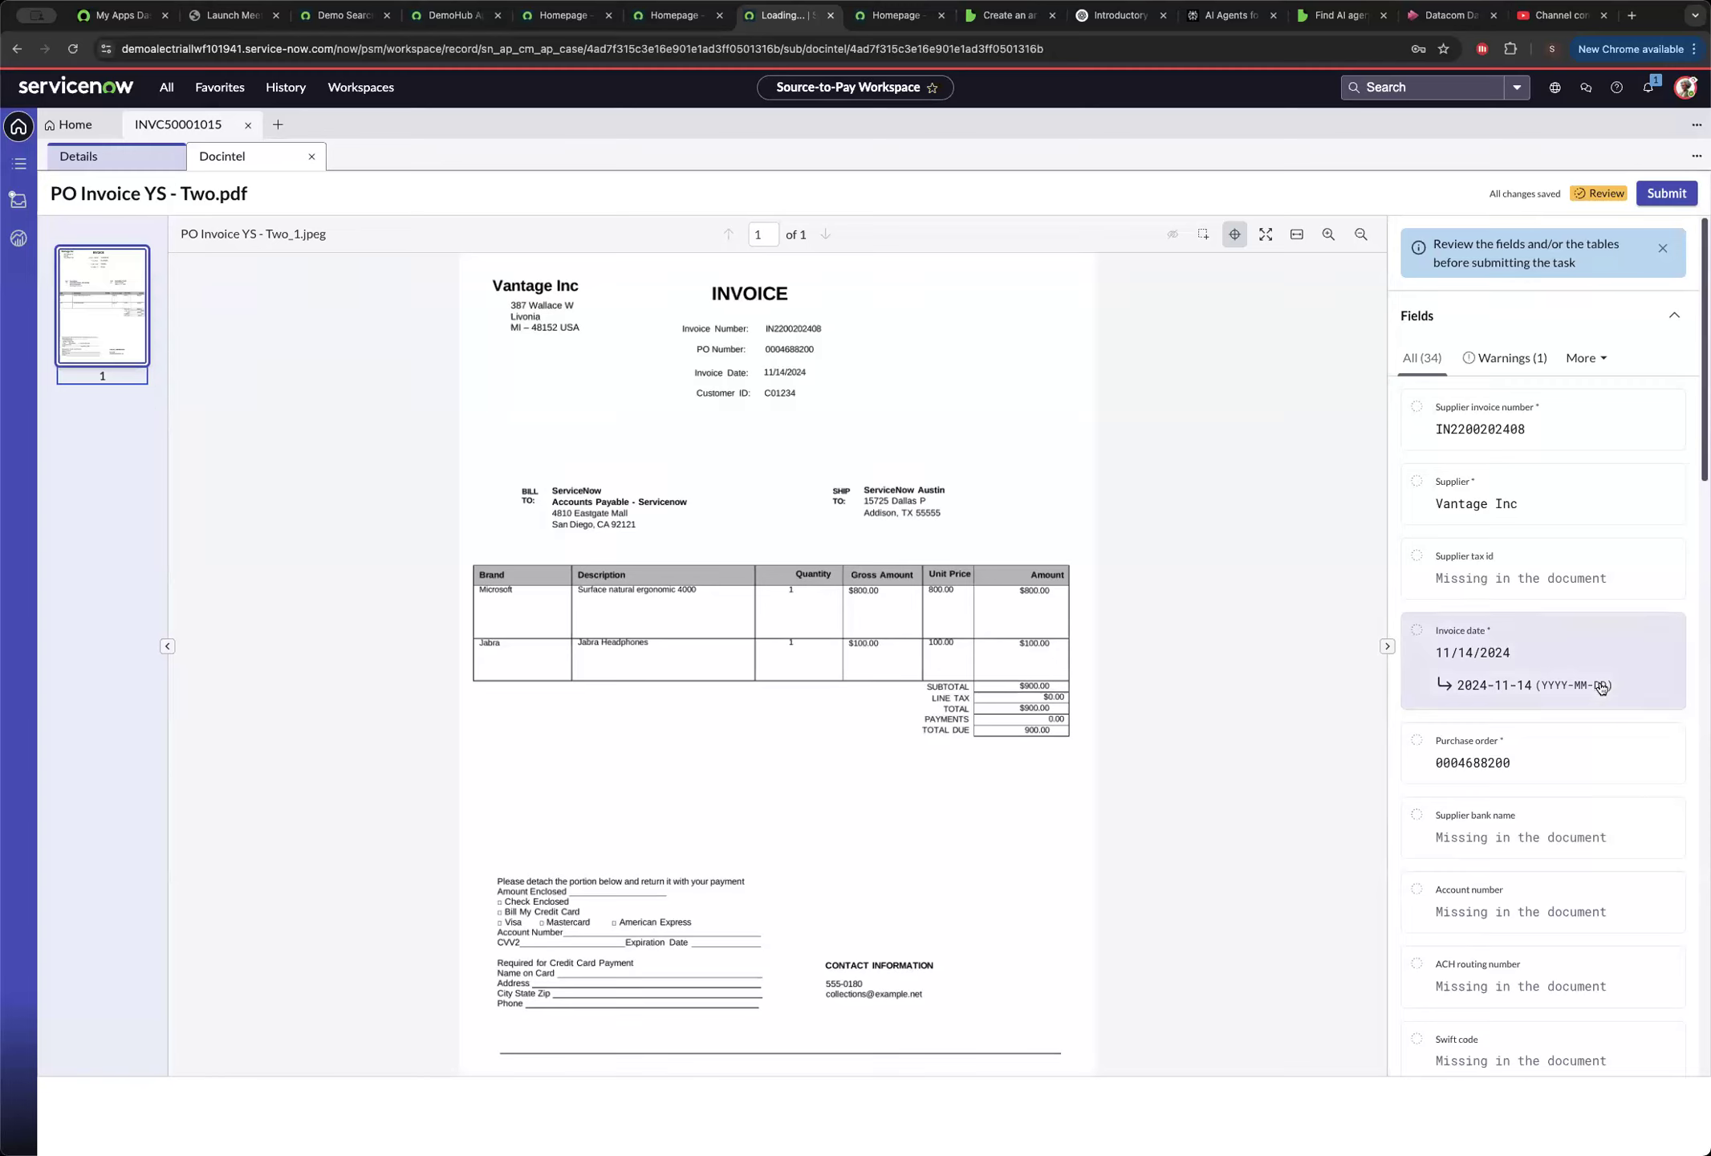
Fill the missing required Subtotal field with the document's candidate value 900.00.
scroll(1603, 689, "down", 4)
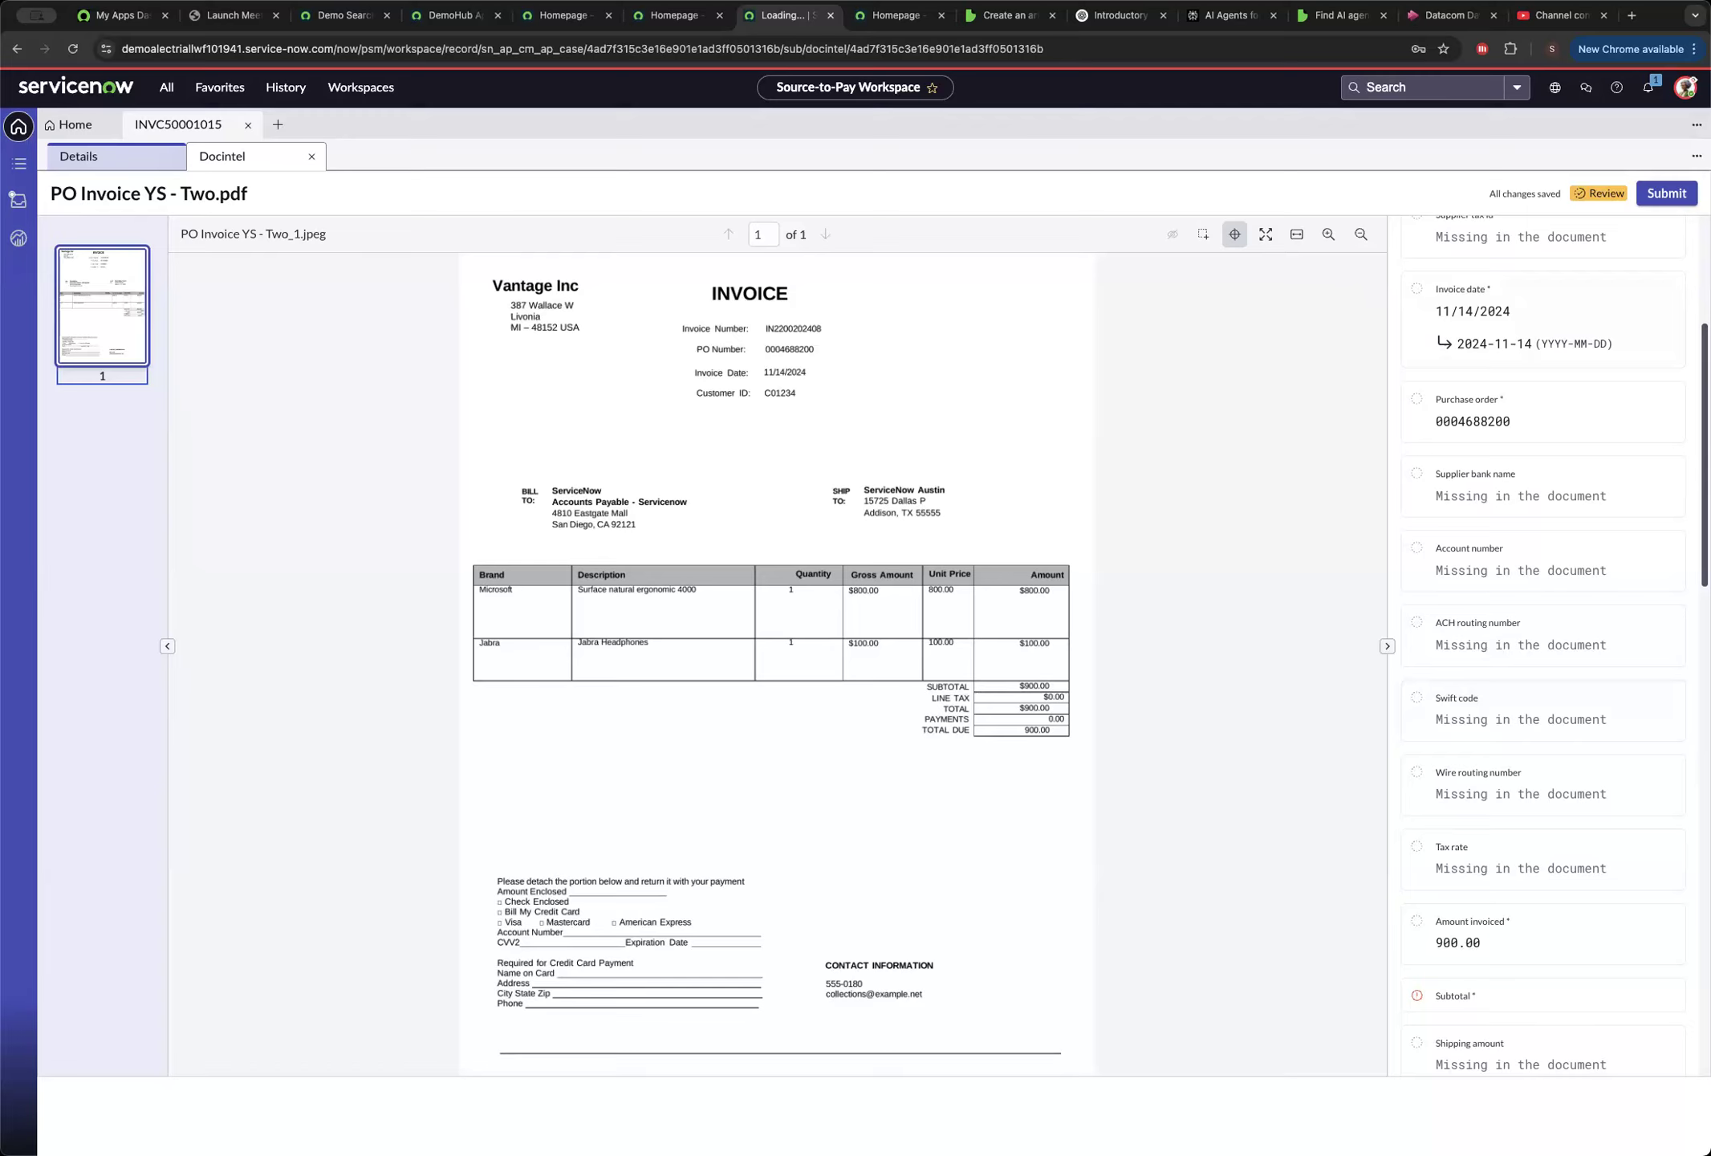
scroll(1497, 851, "down", 5)
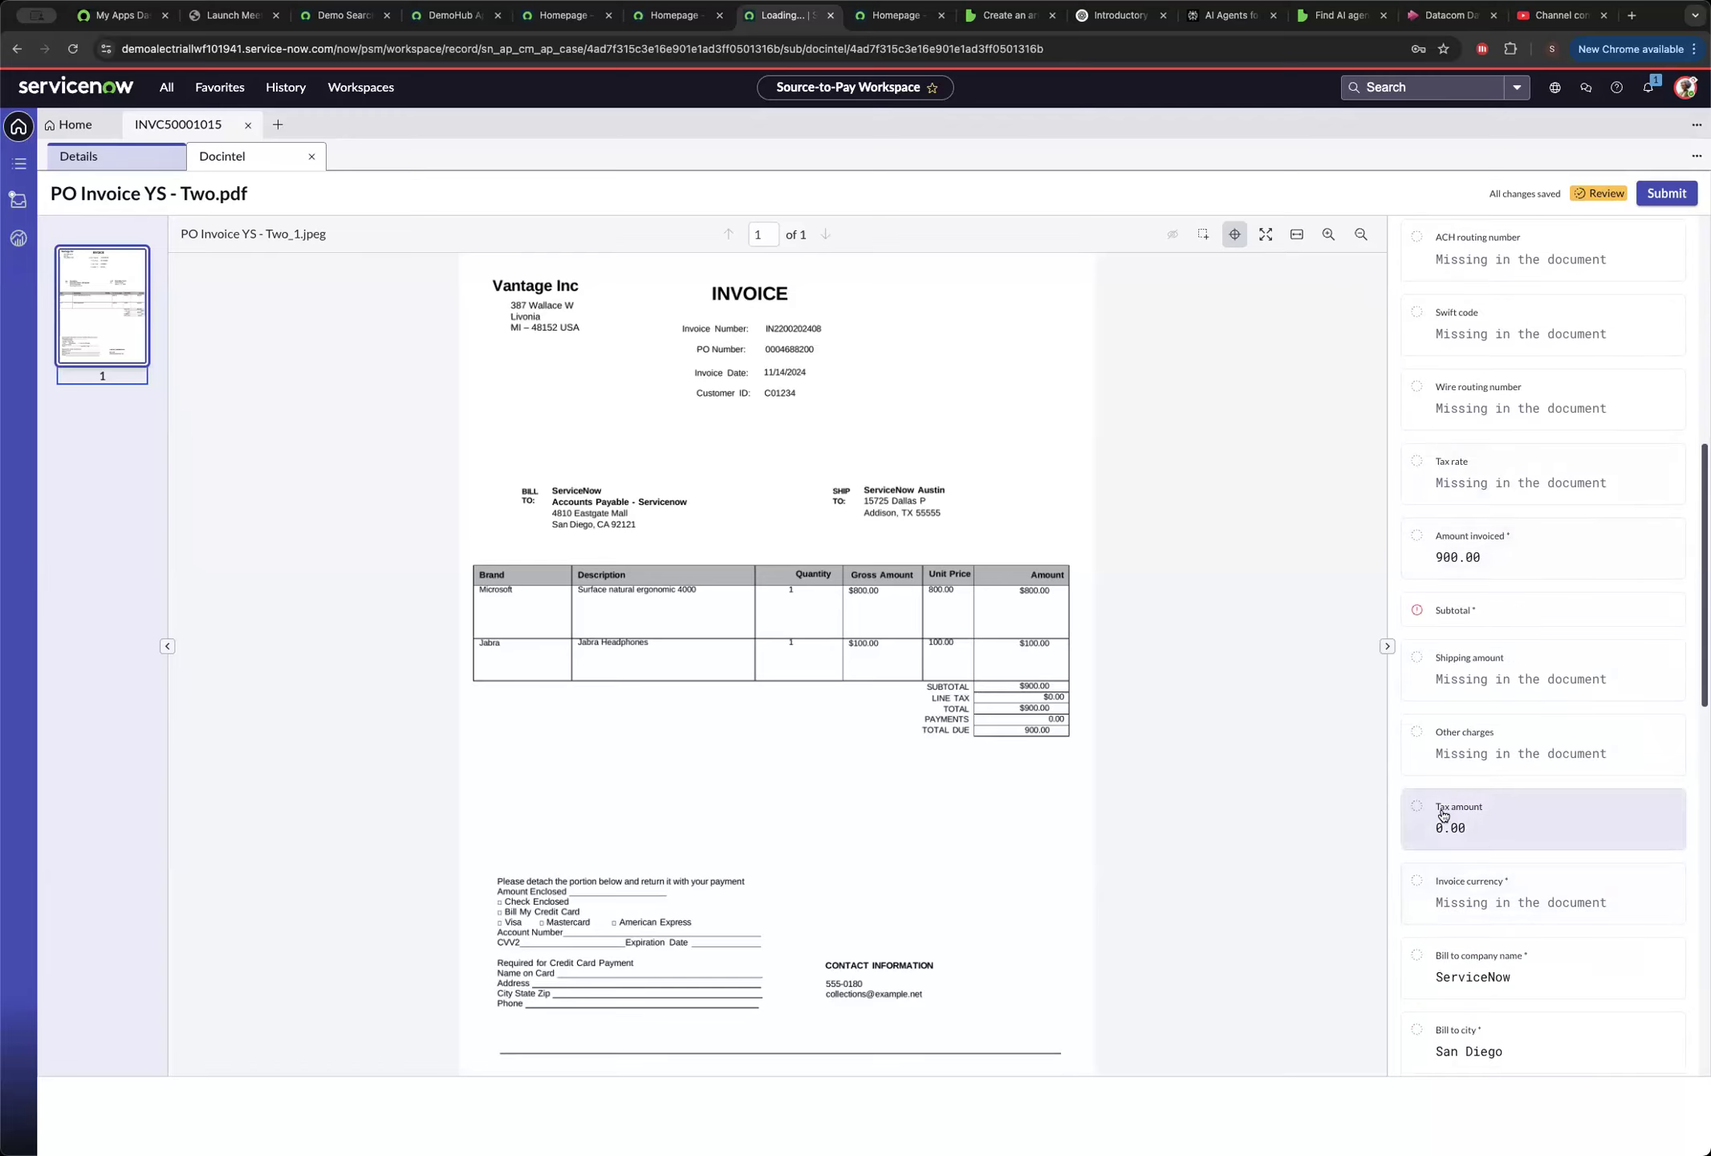
left_click(1516, 625)
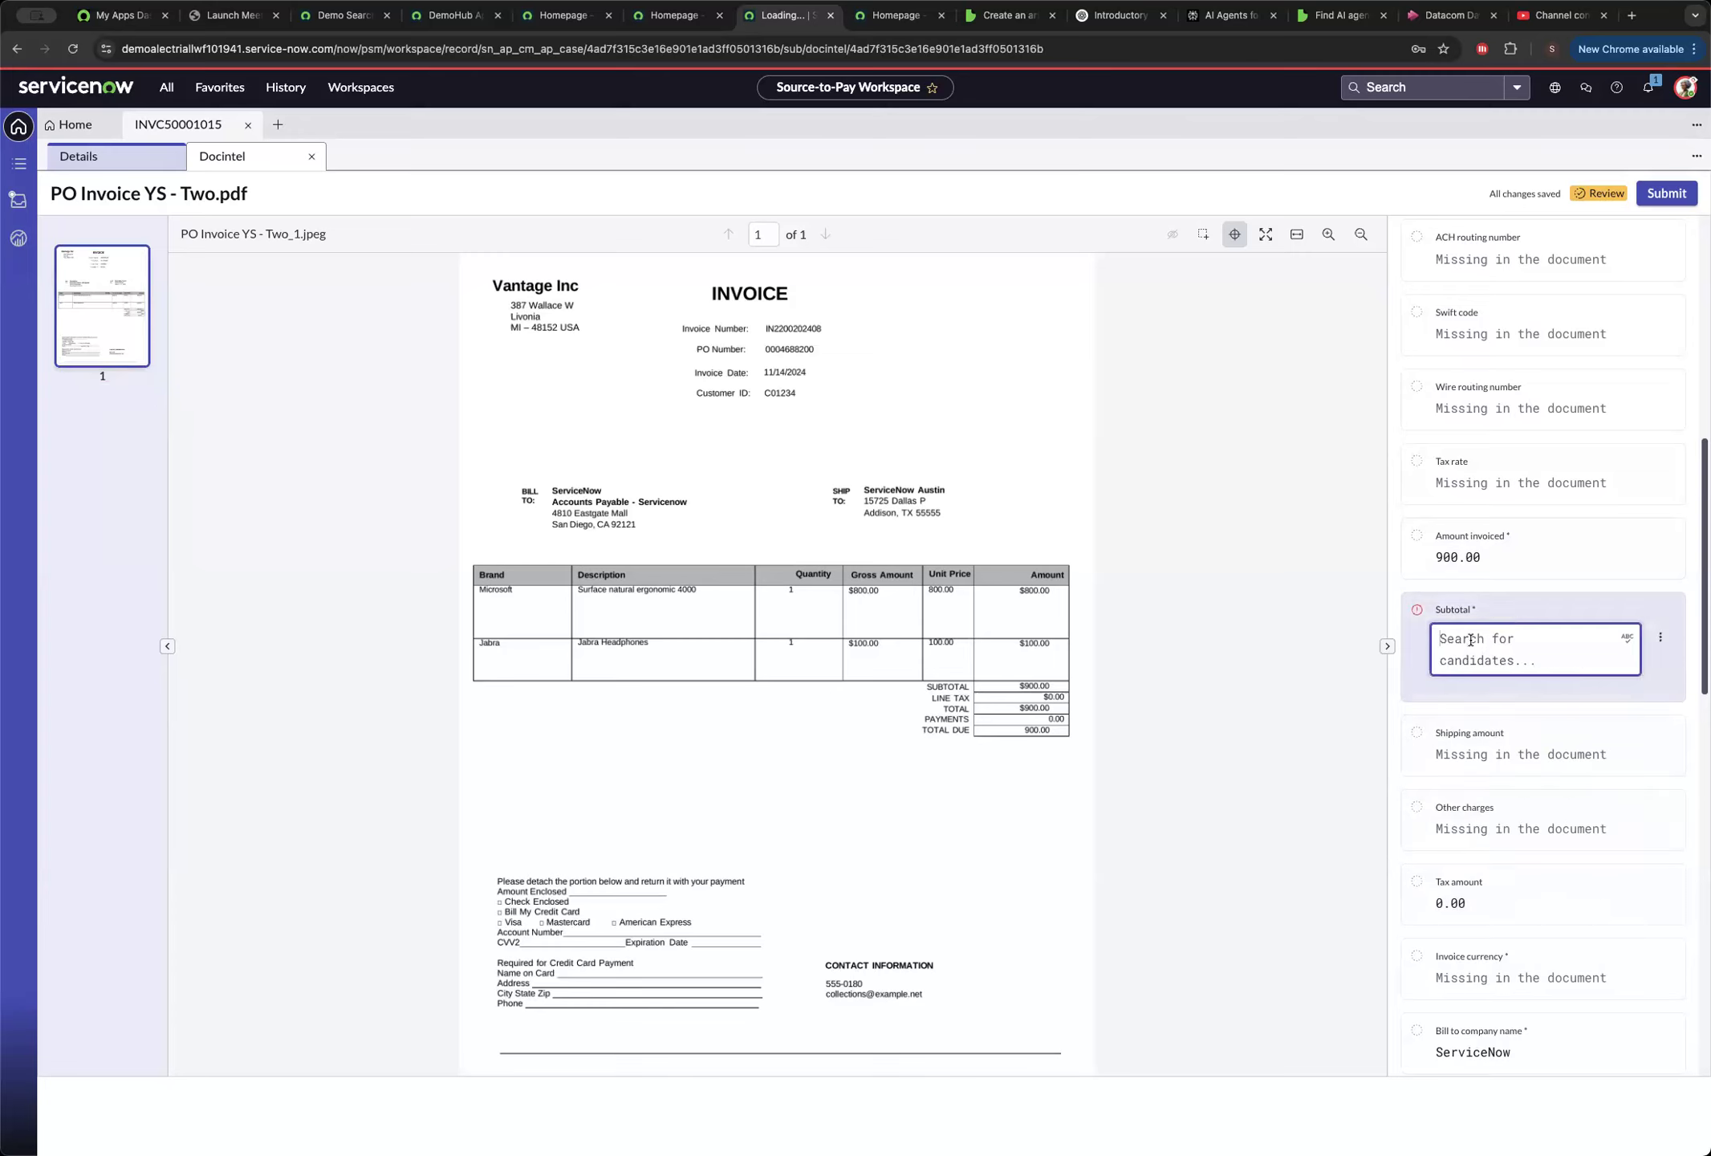
type("900")
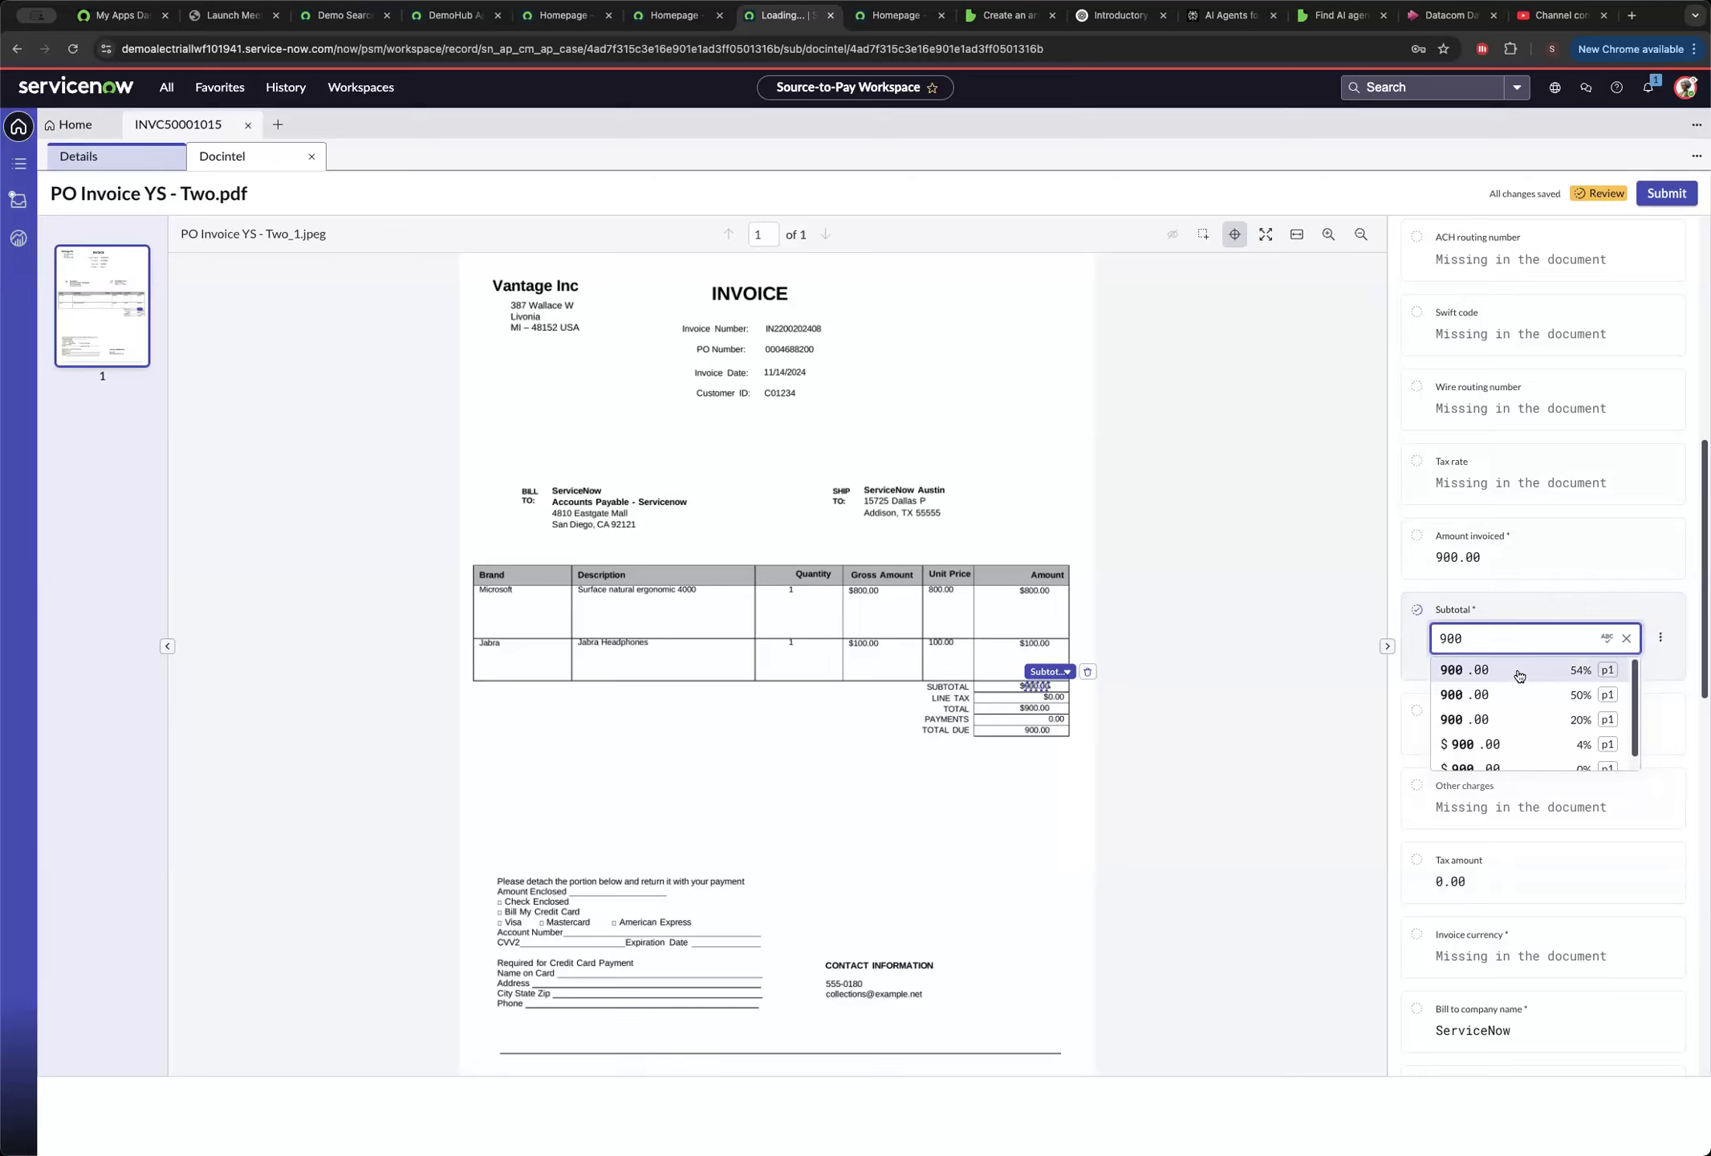
left_click(1519, 672)
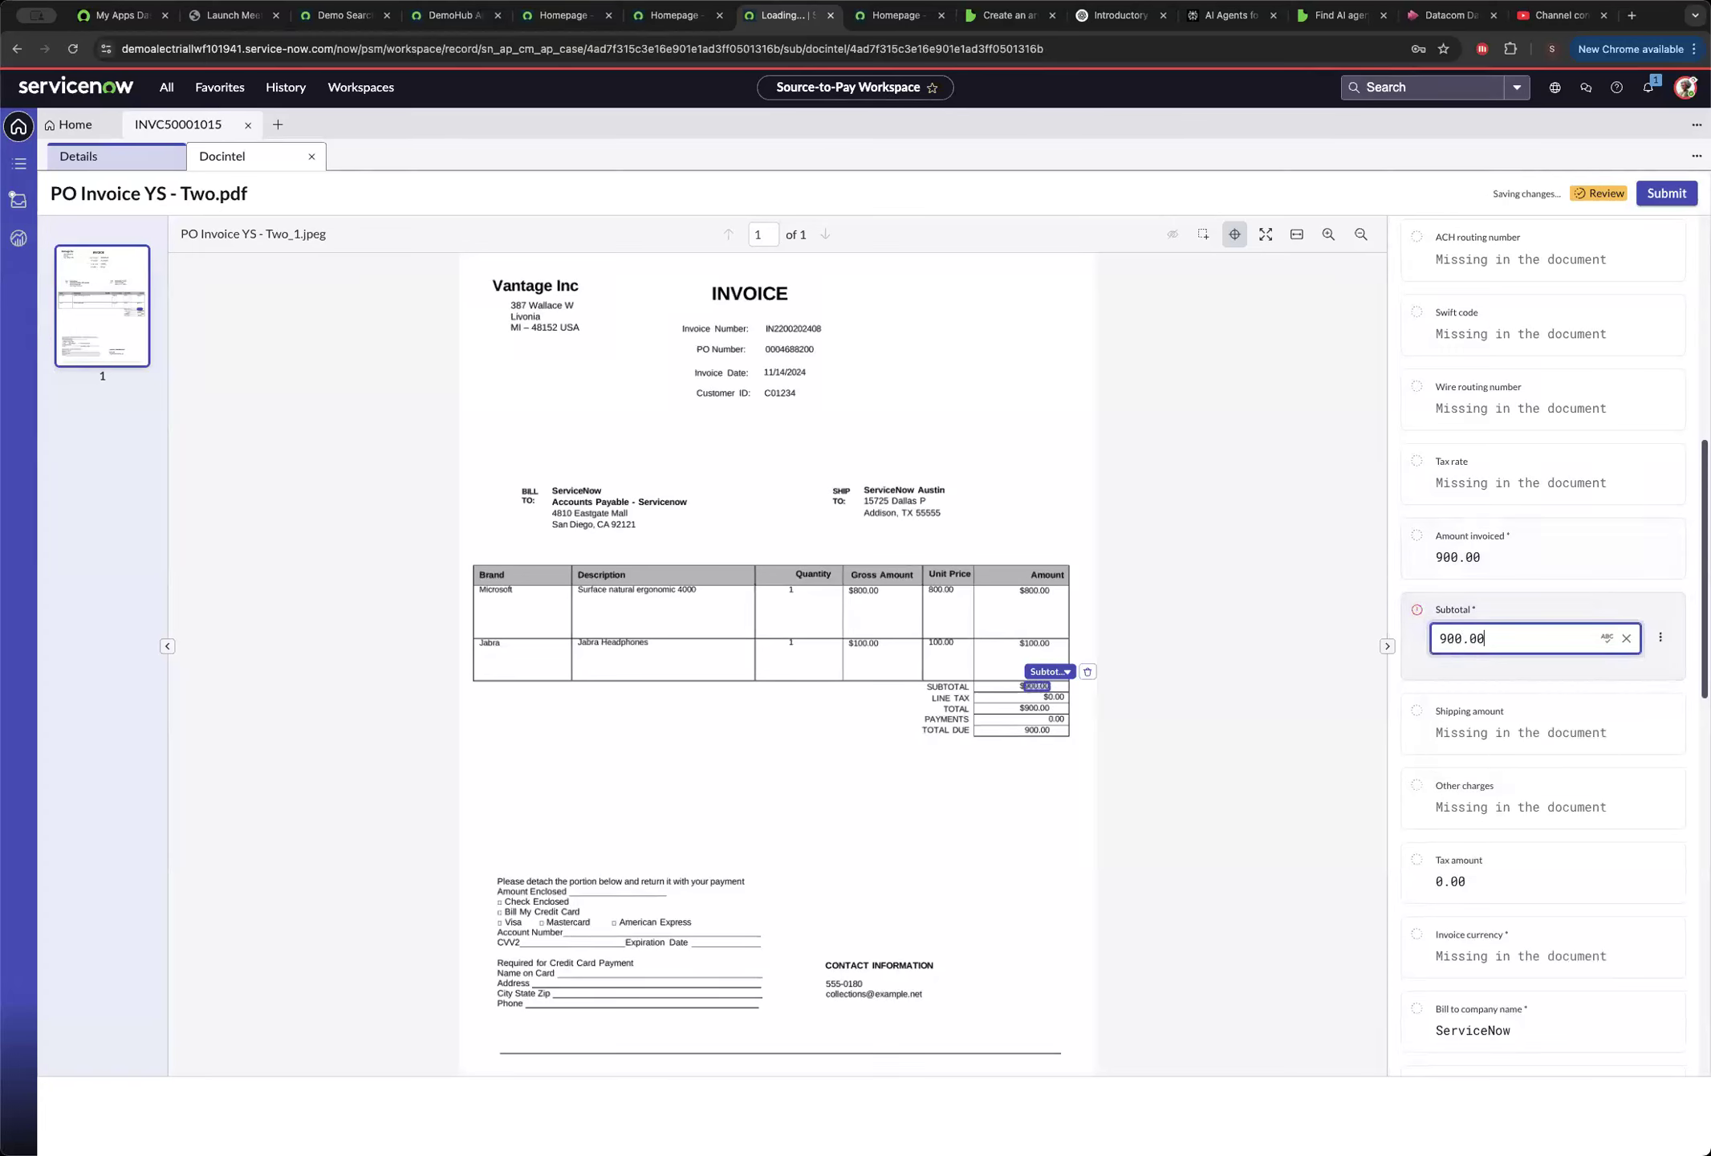
left_click(1689, 695)
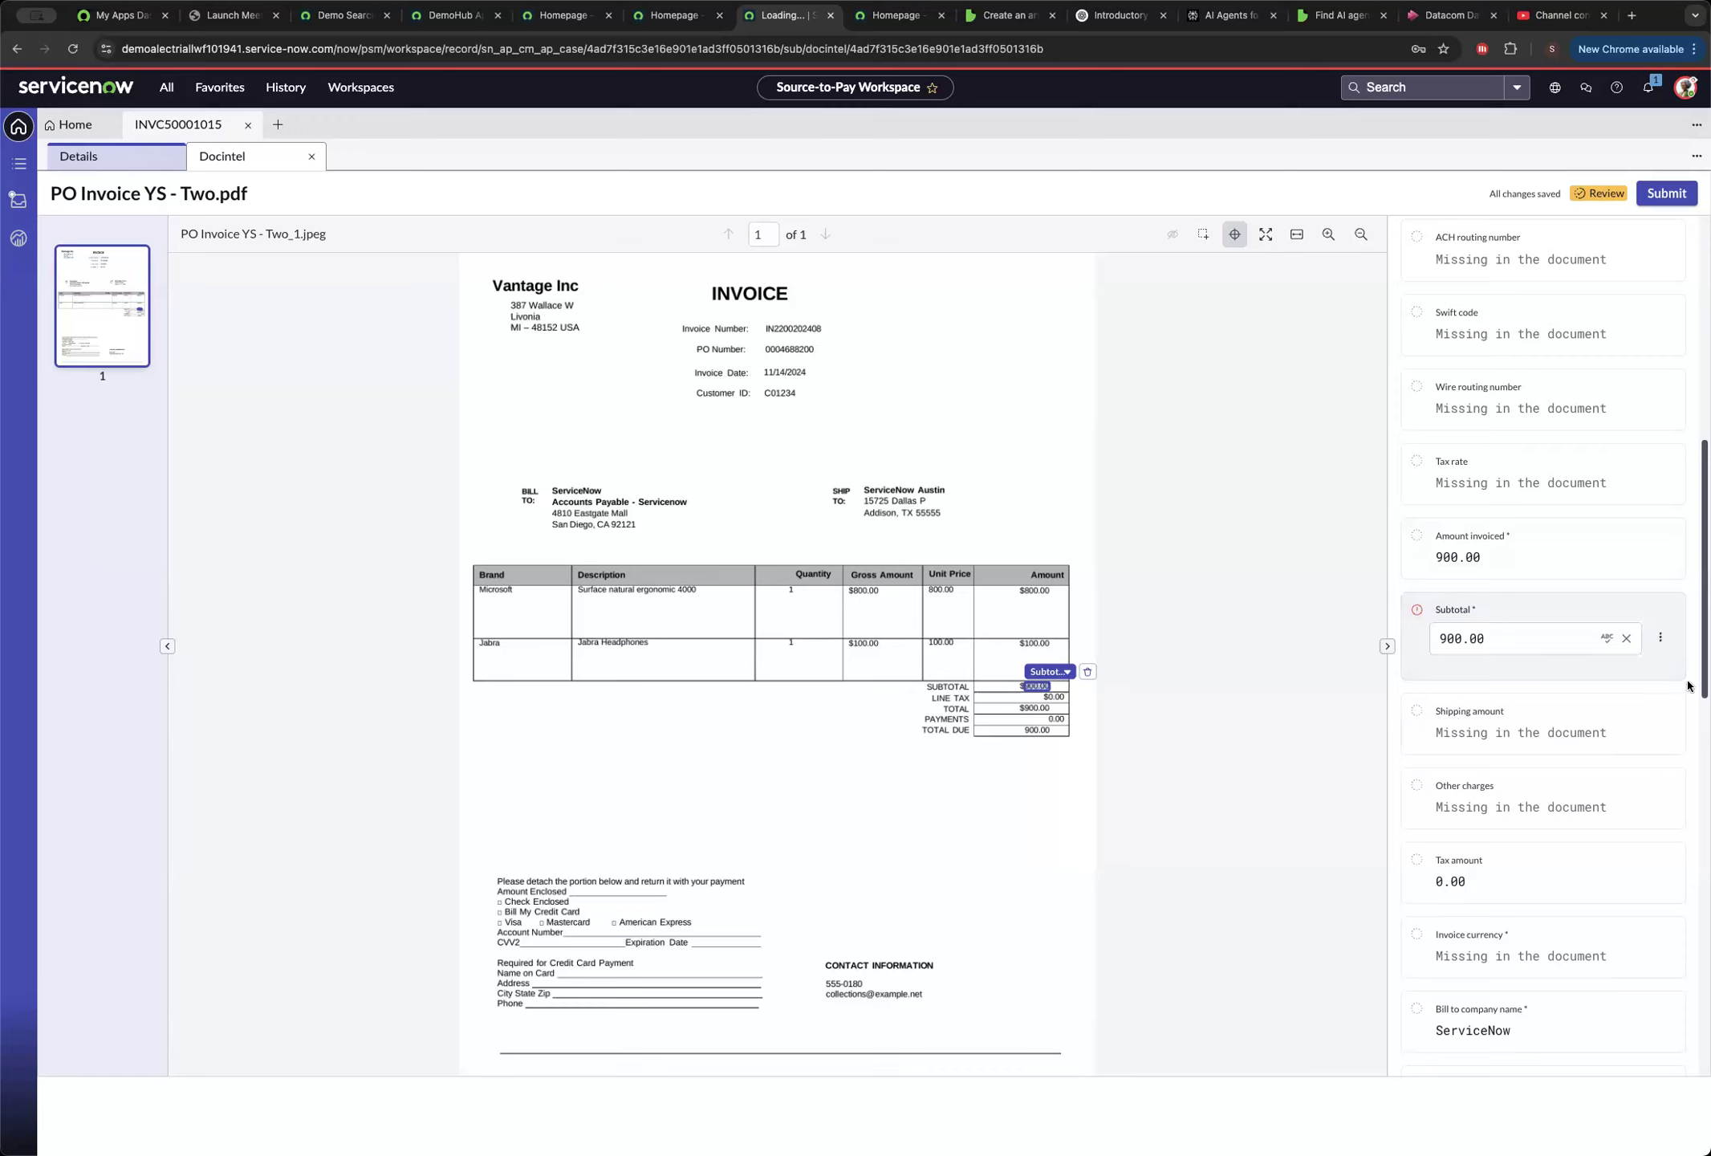
Check the fields around the Subtotal and view its review options without choosing one.
scroll(1543, 646, "down", 7)
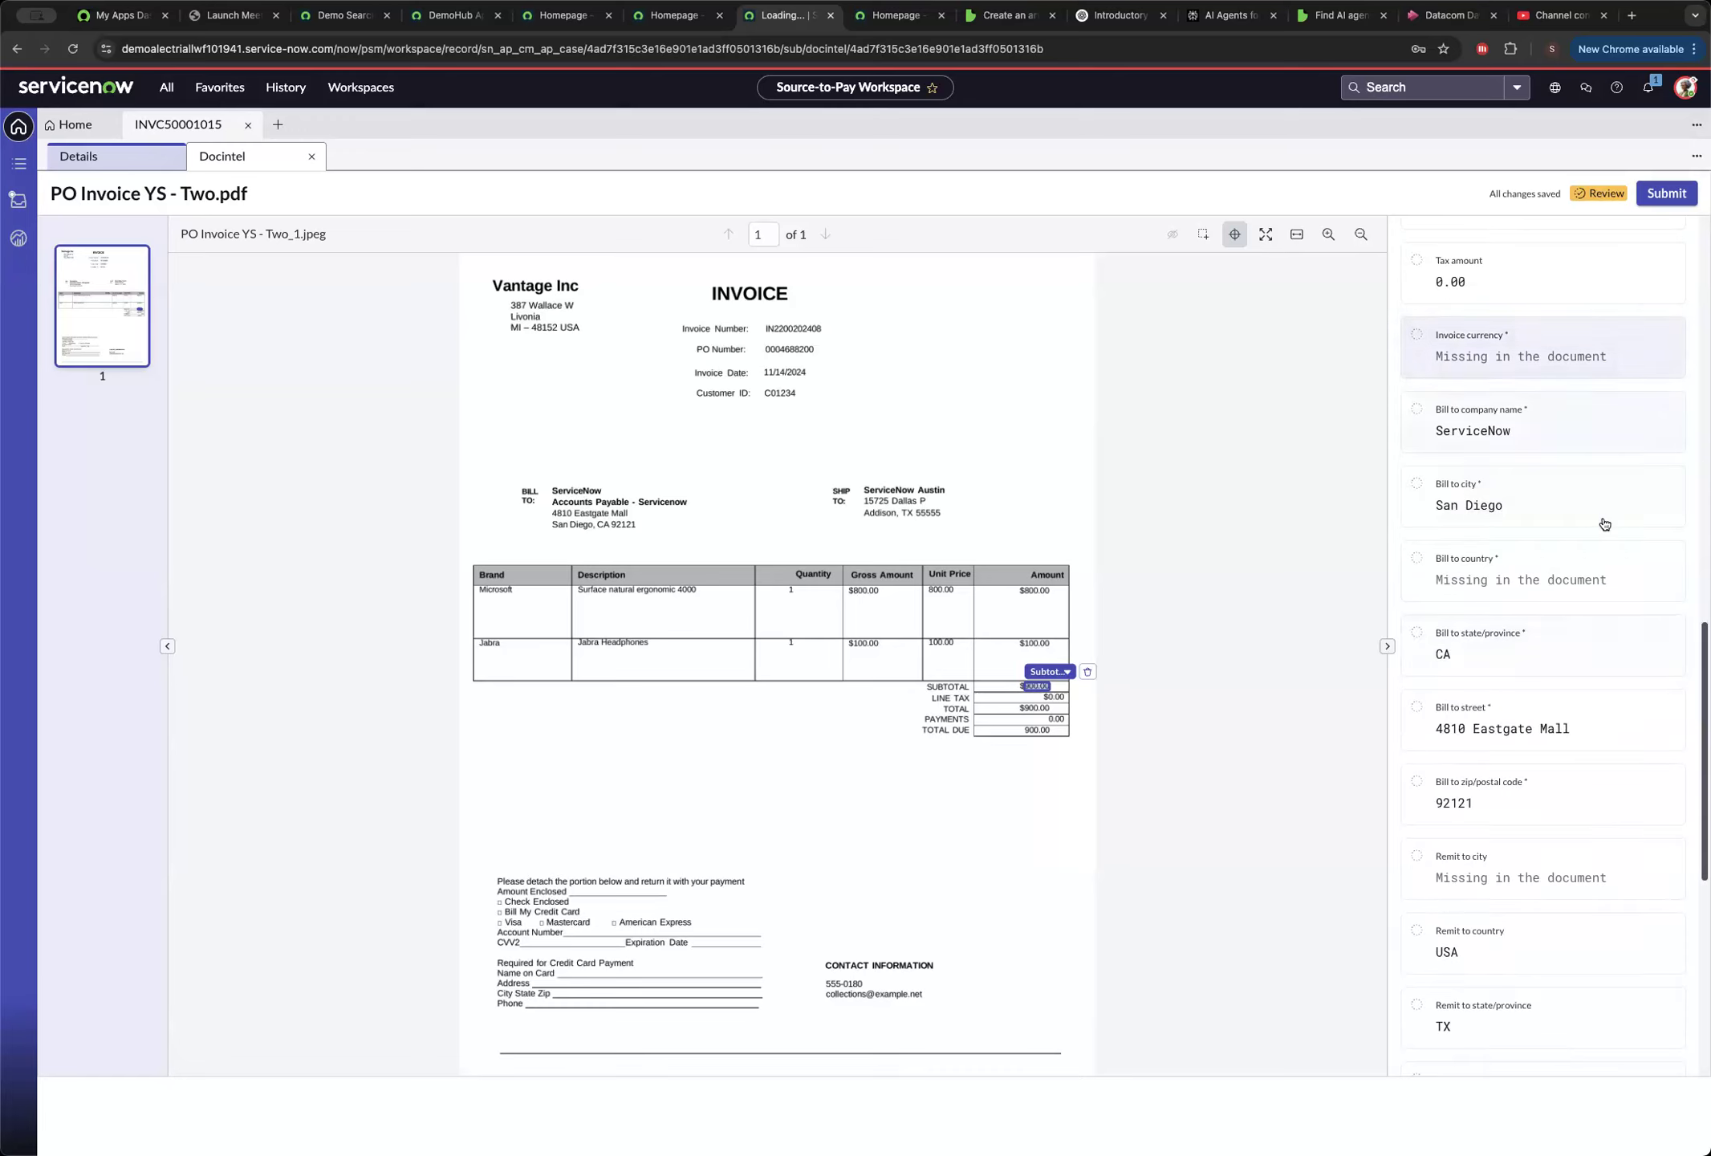
scroll(1605, 527, "up", 11)
scroll(1606, 643, "down", 5)
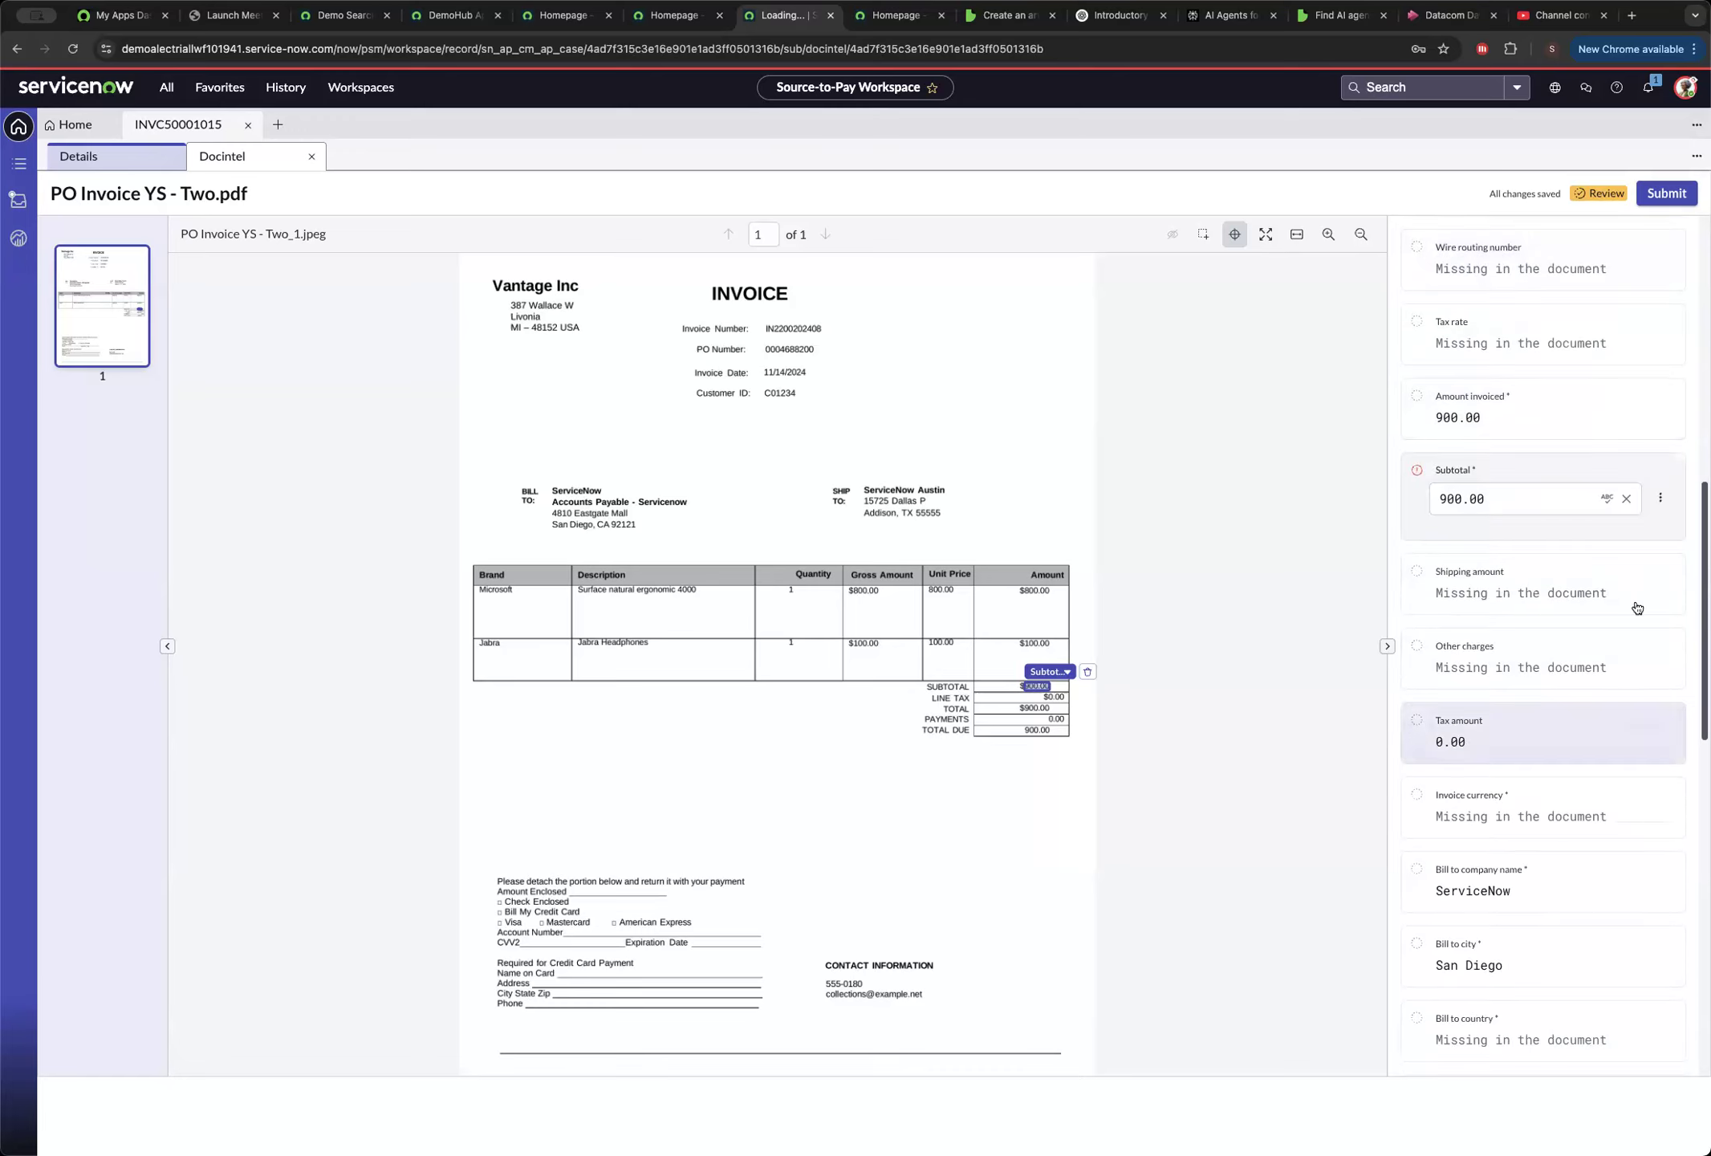
left_click(1660, 498)
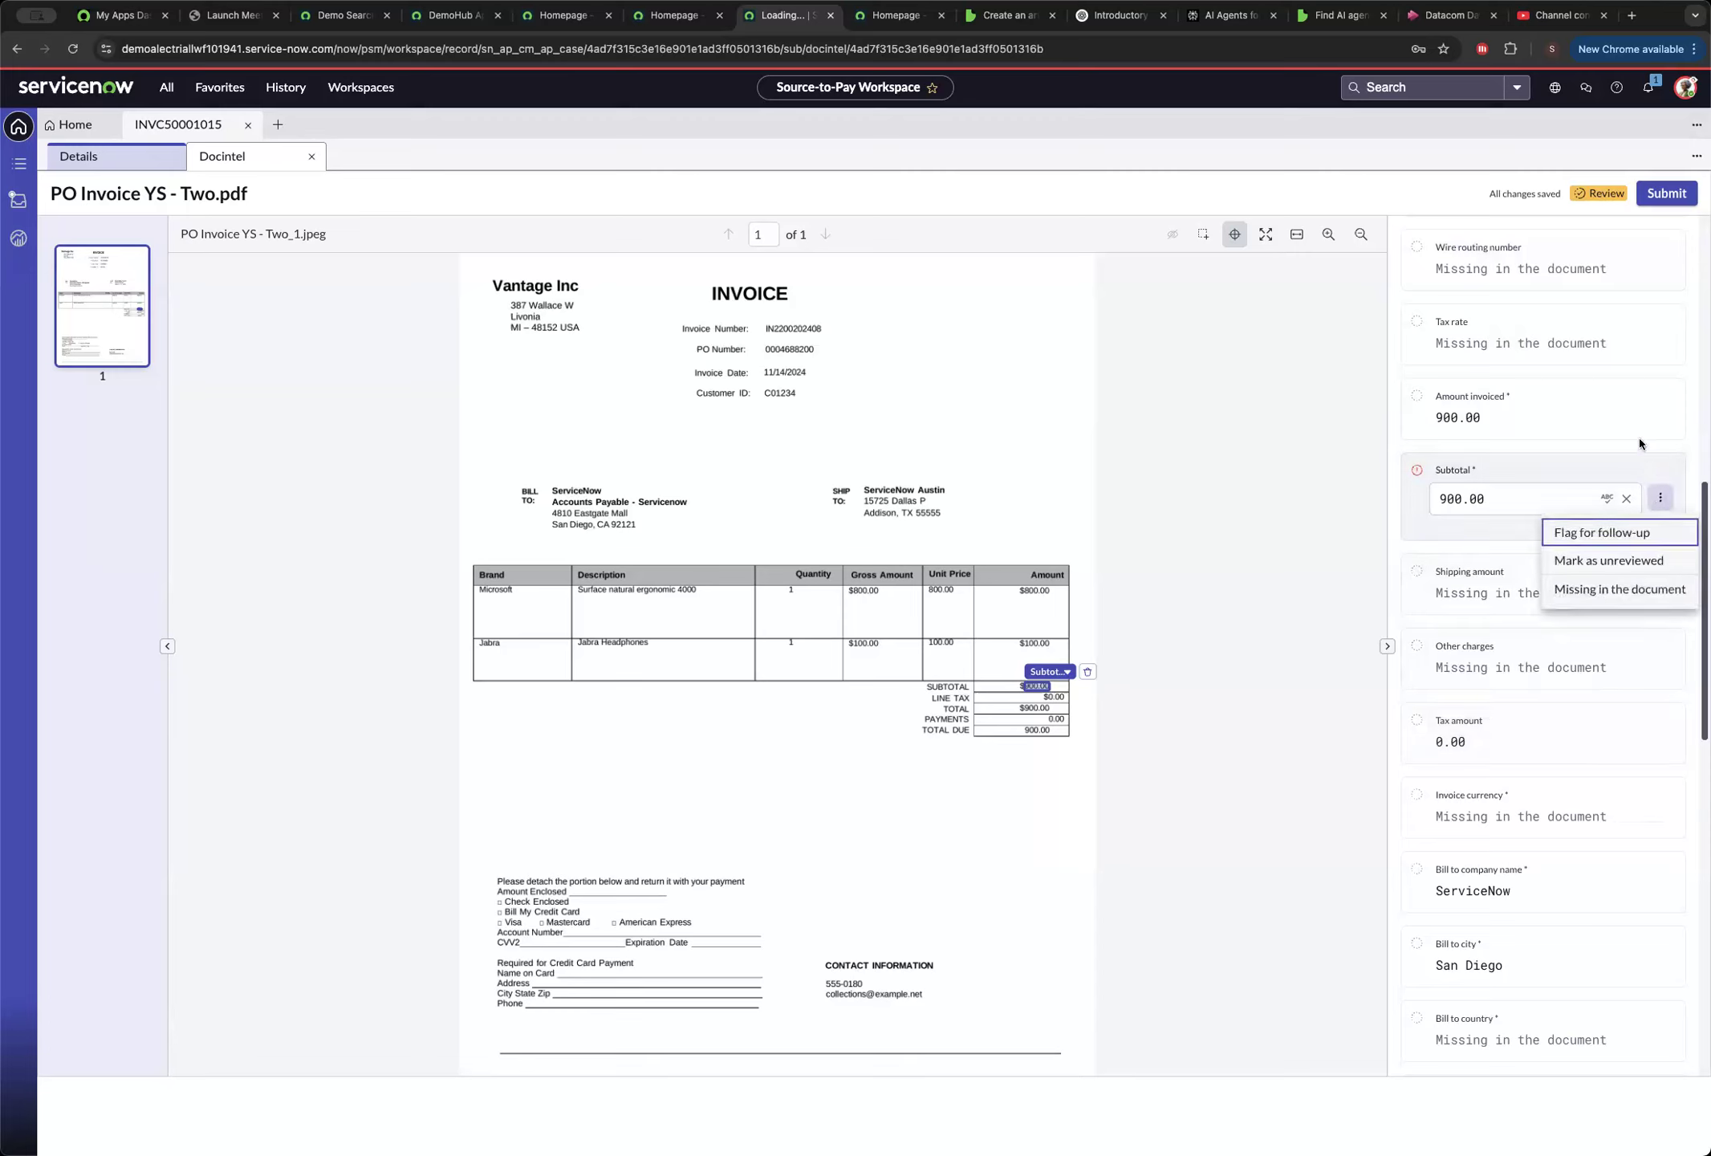
left_click(1637, 440)
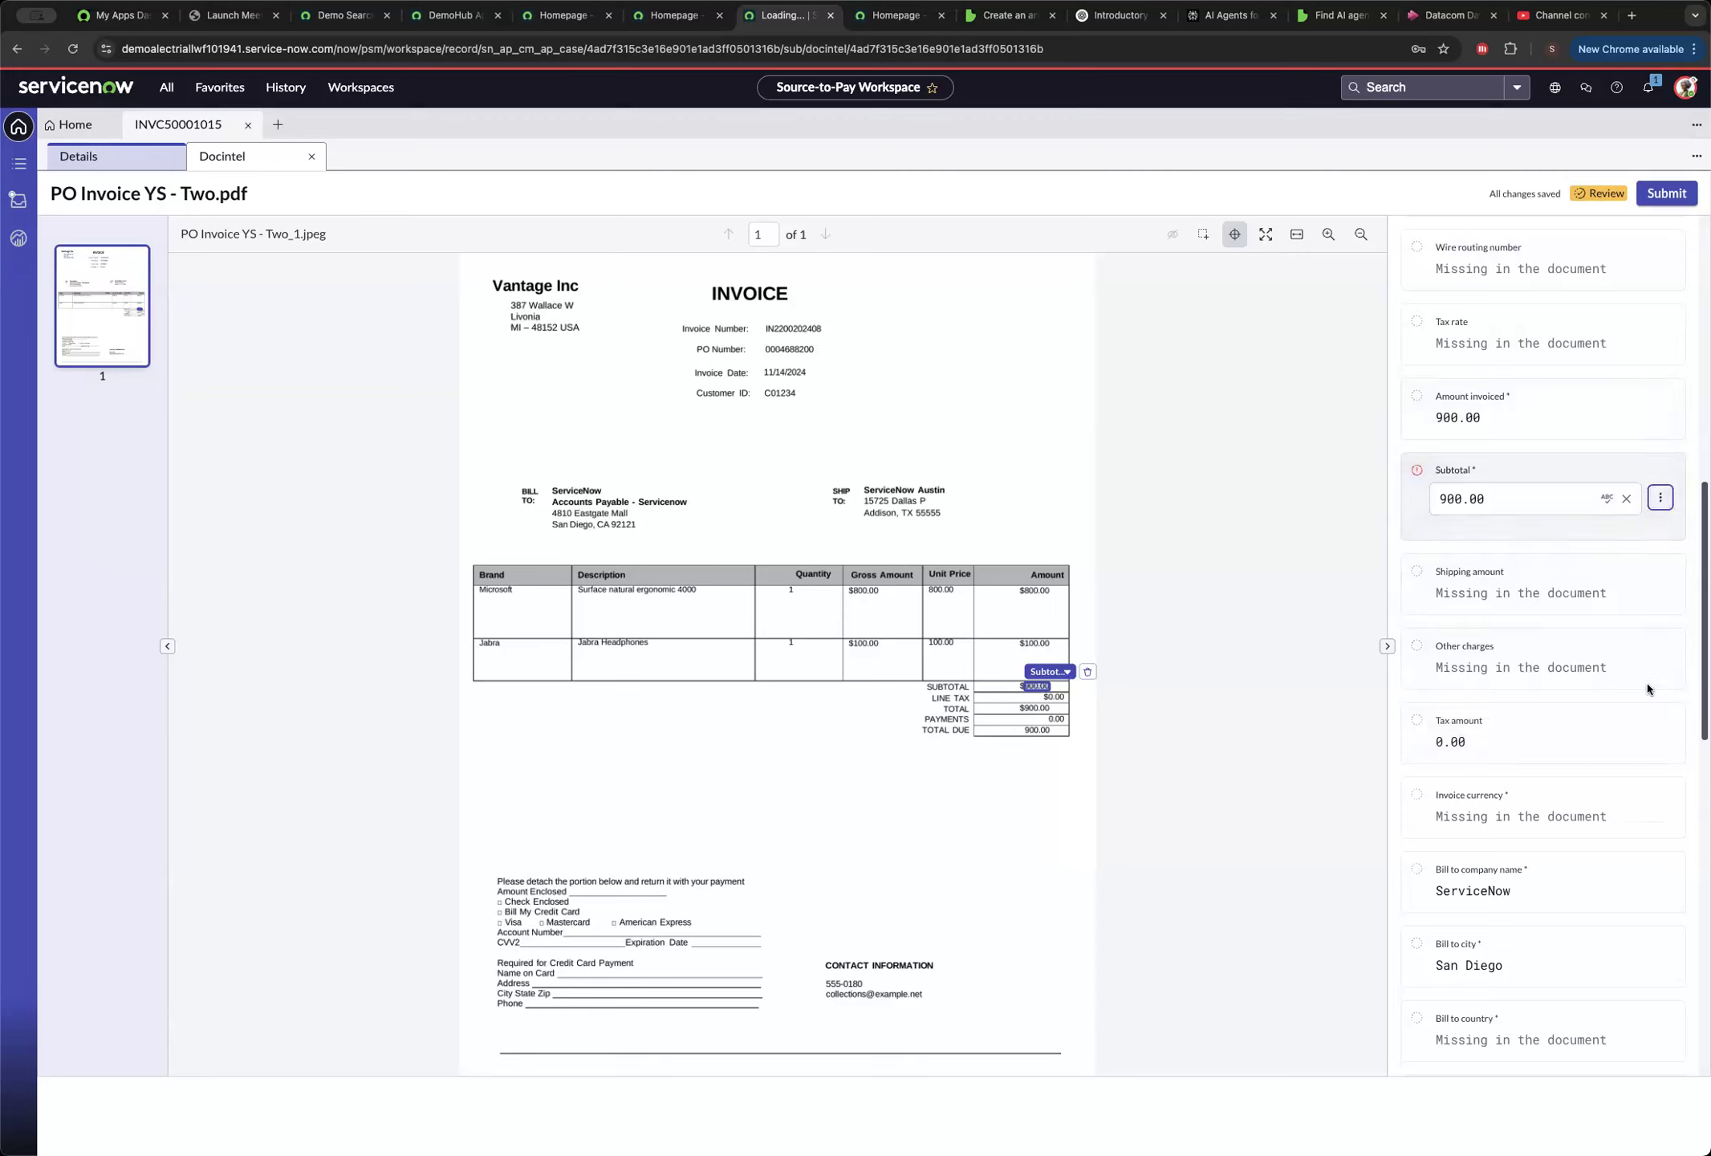
Review the remaining bill-to, remit-to and ship-to fields, and open the Invoice Lines table.
scroll(1602, 707, "down", 7)
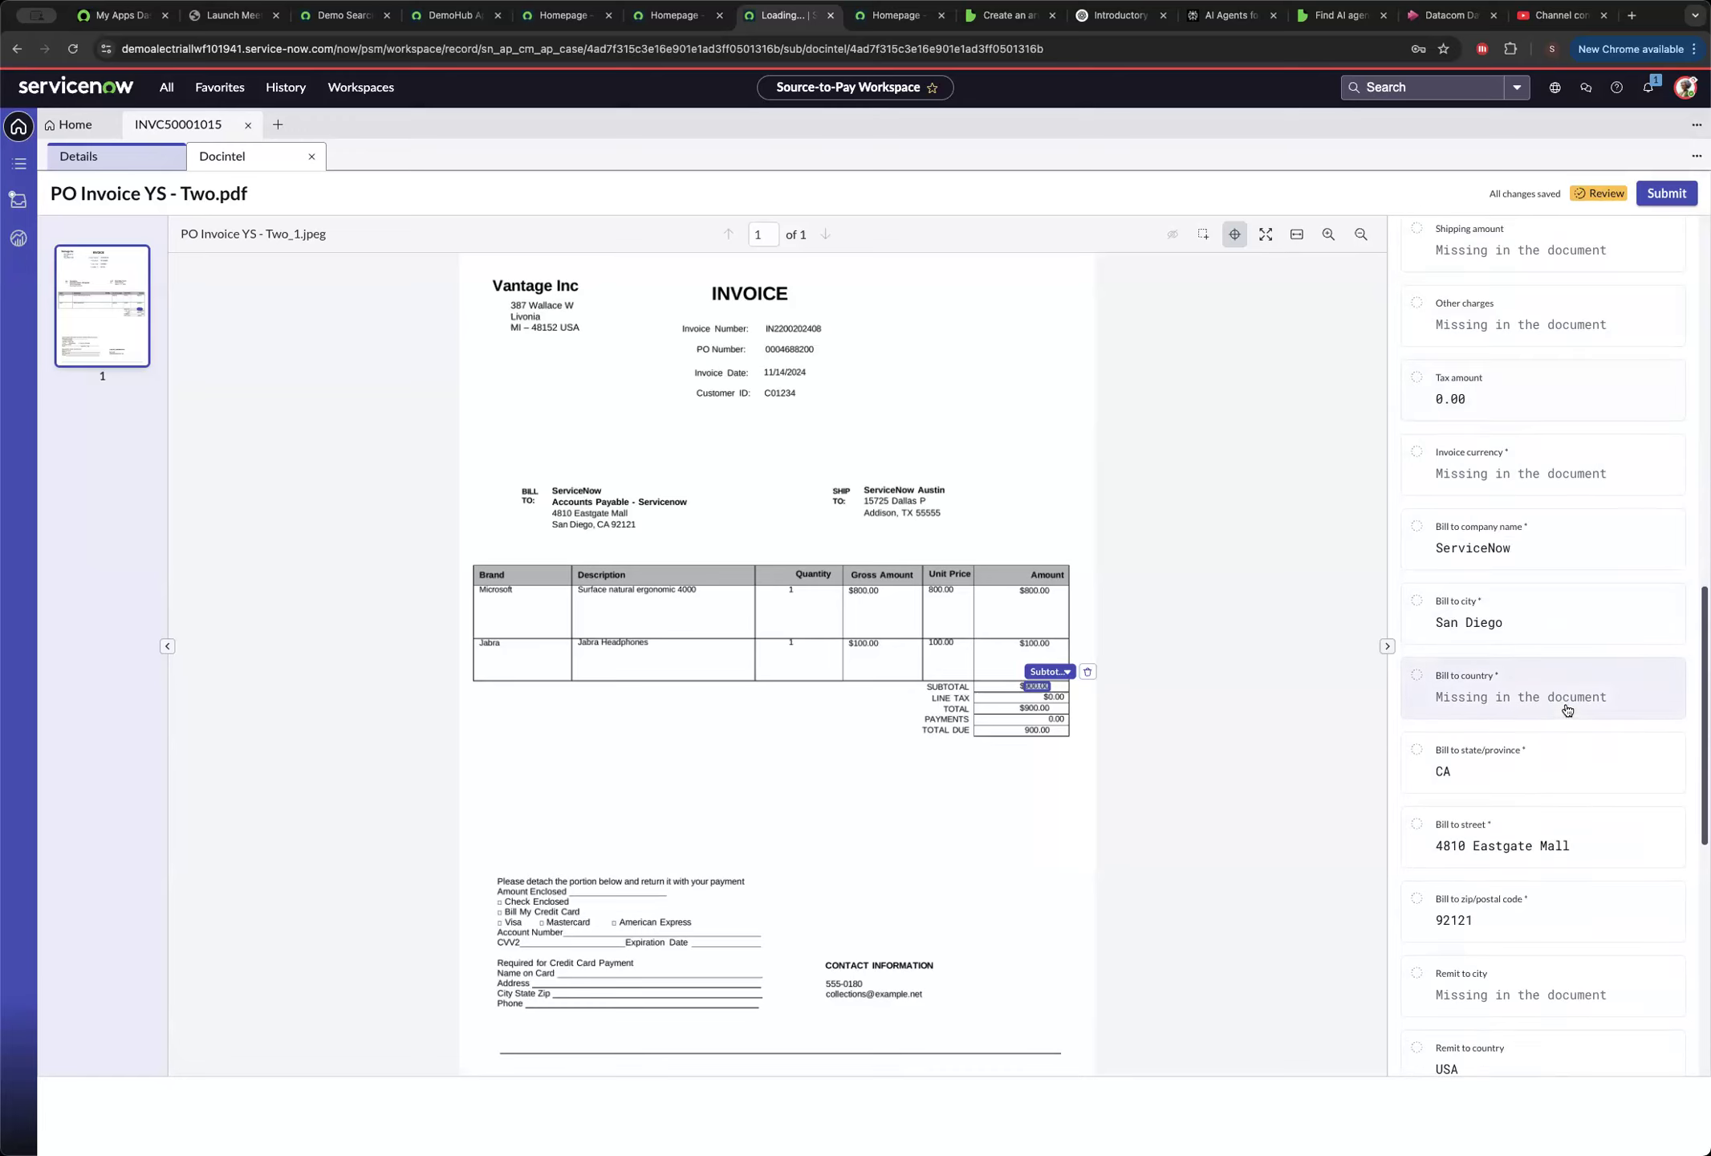
scroll(1571, 712, "down", 4)
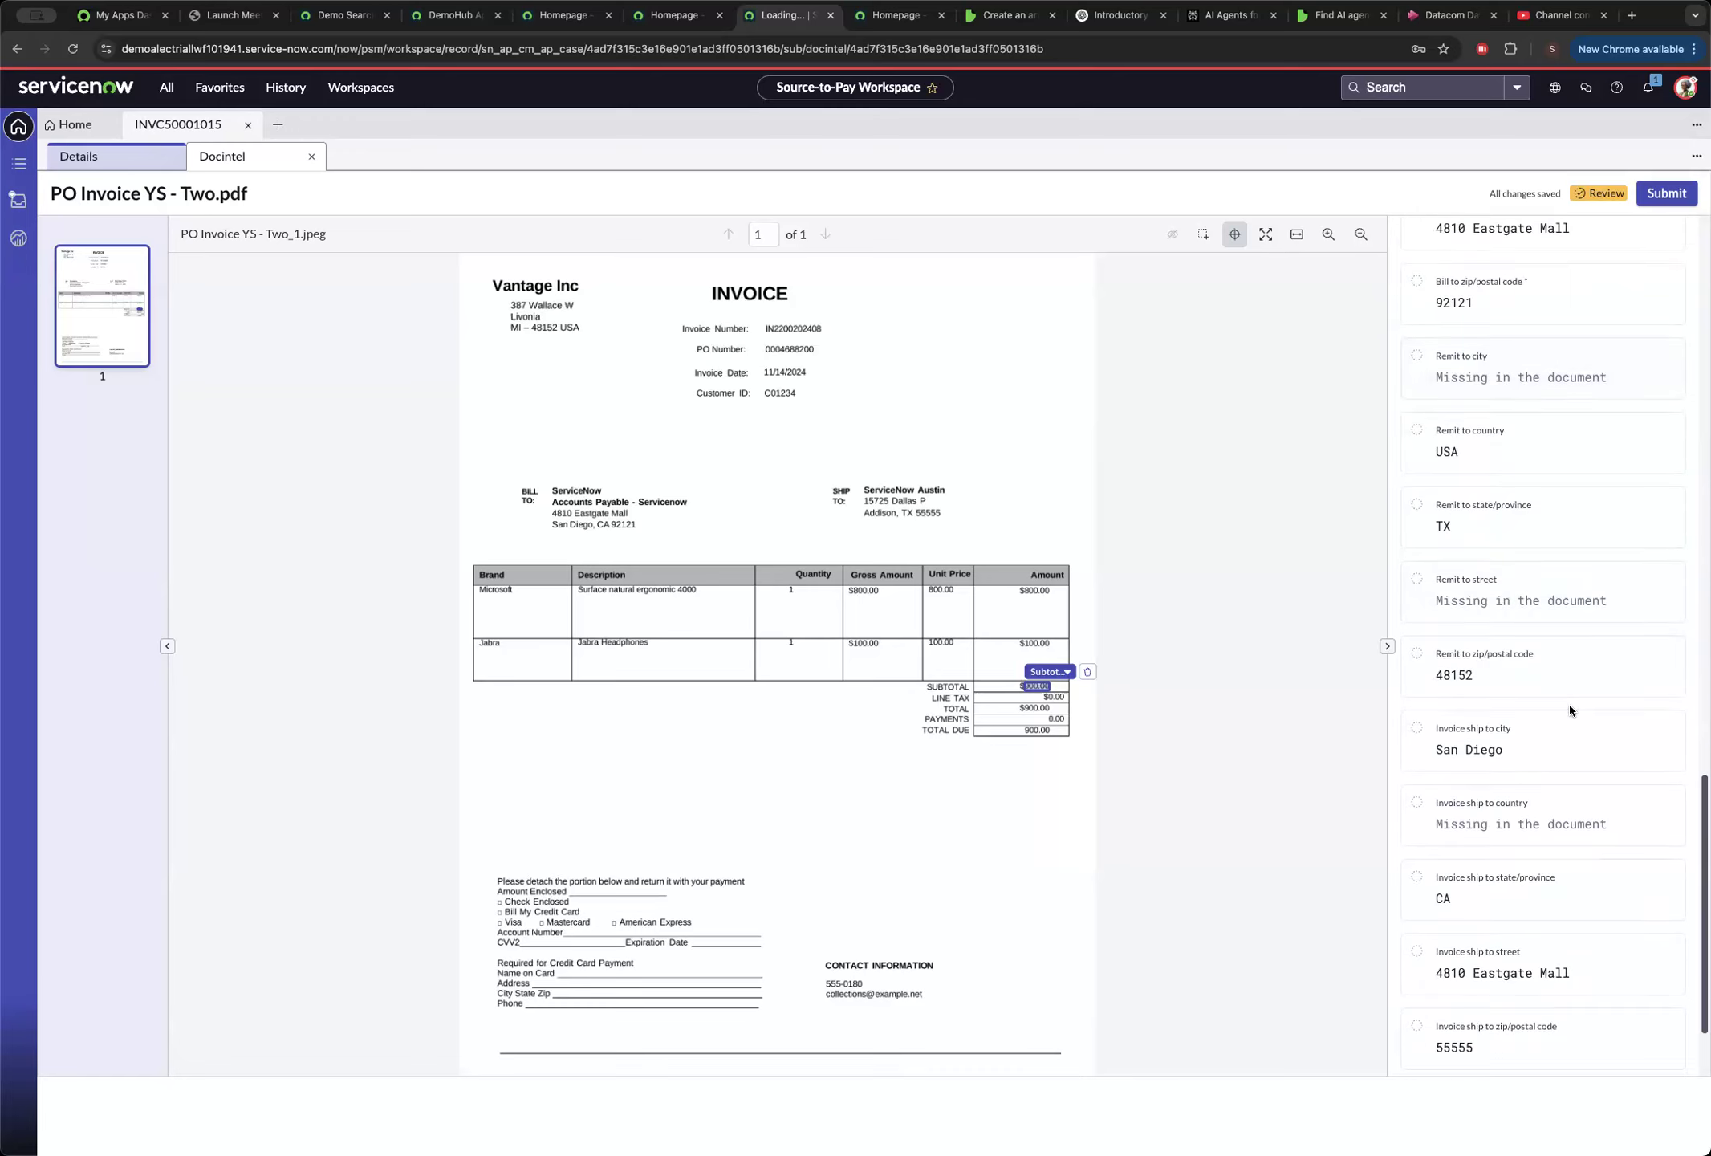
scroll(1546, 716, "down", 2)
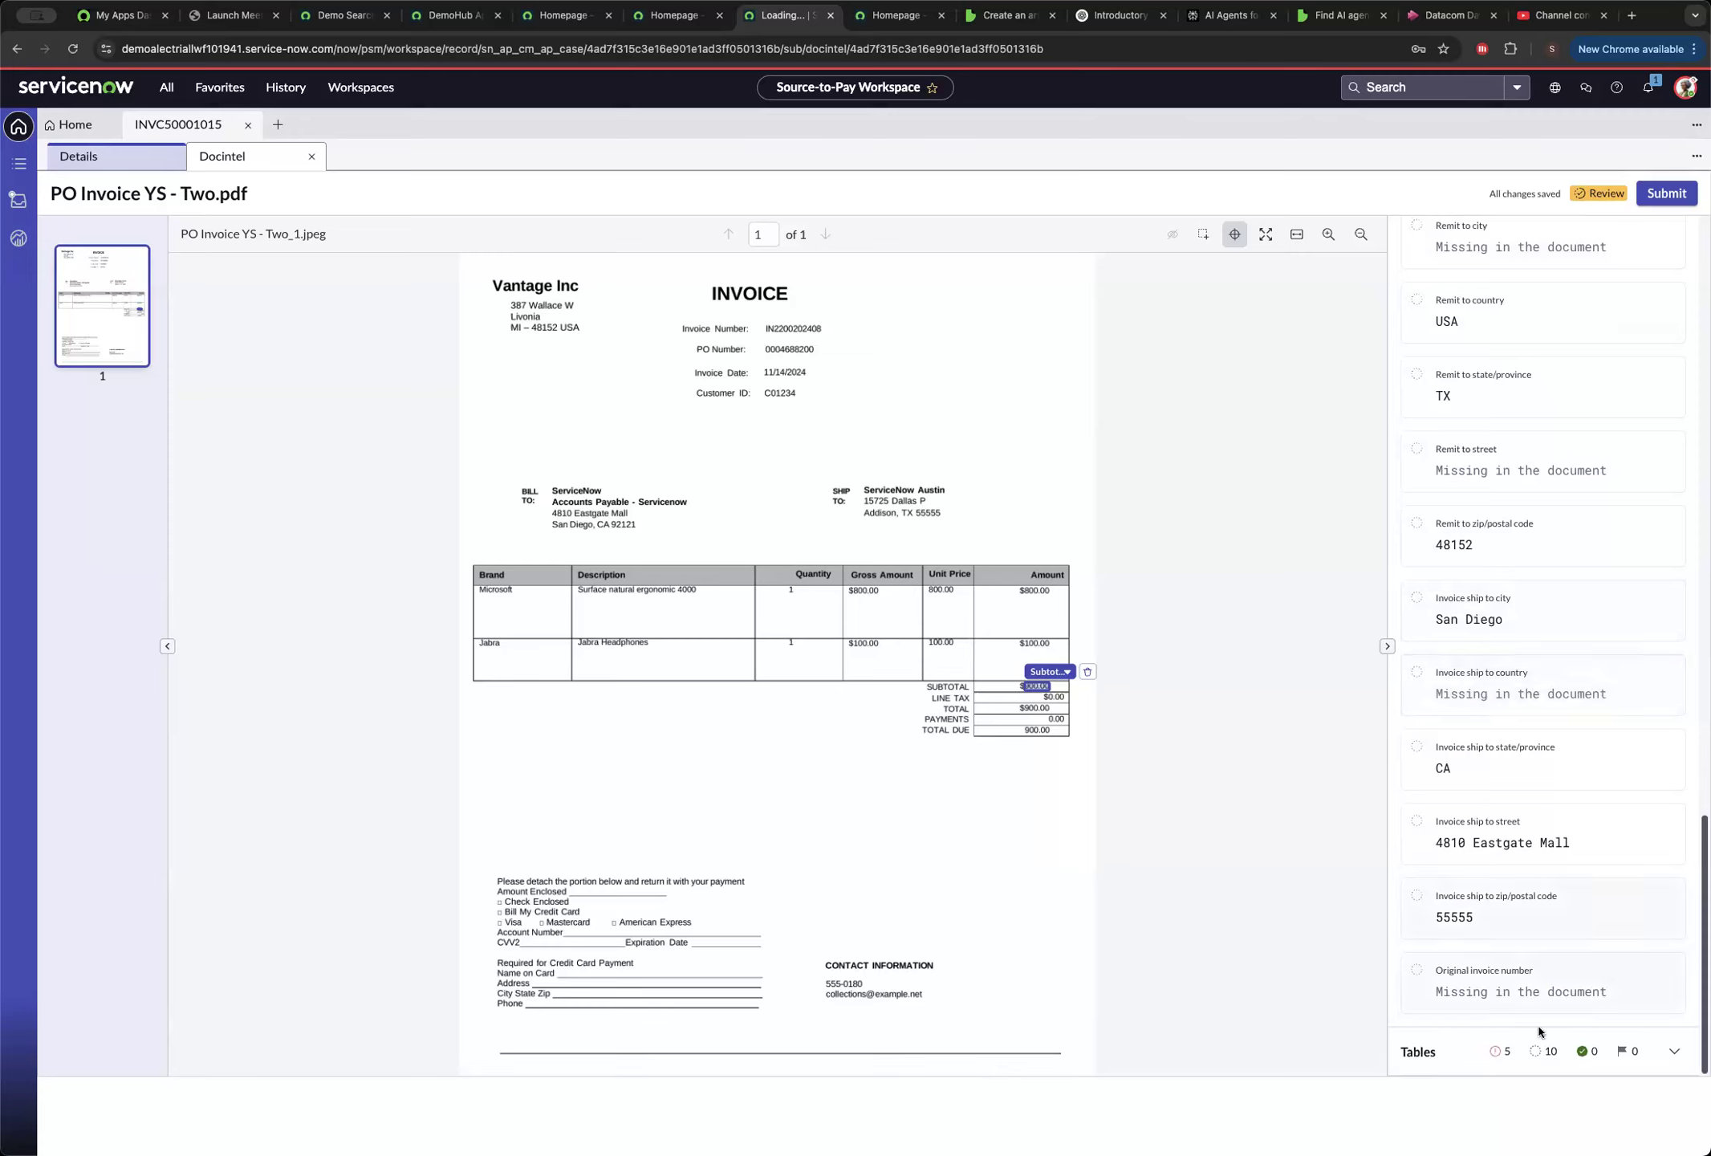
left_click(1676, 1054)
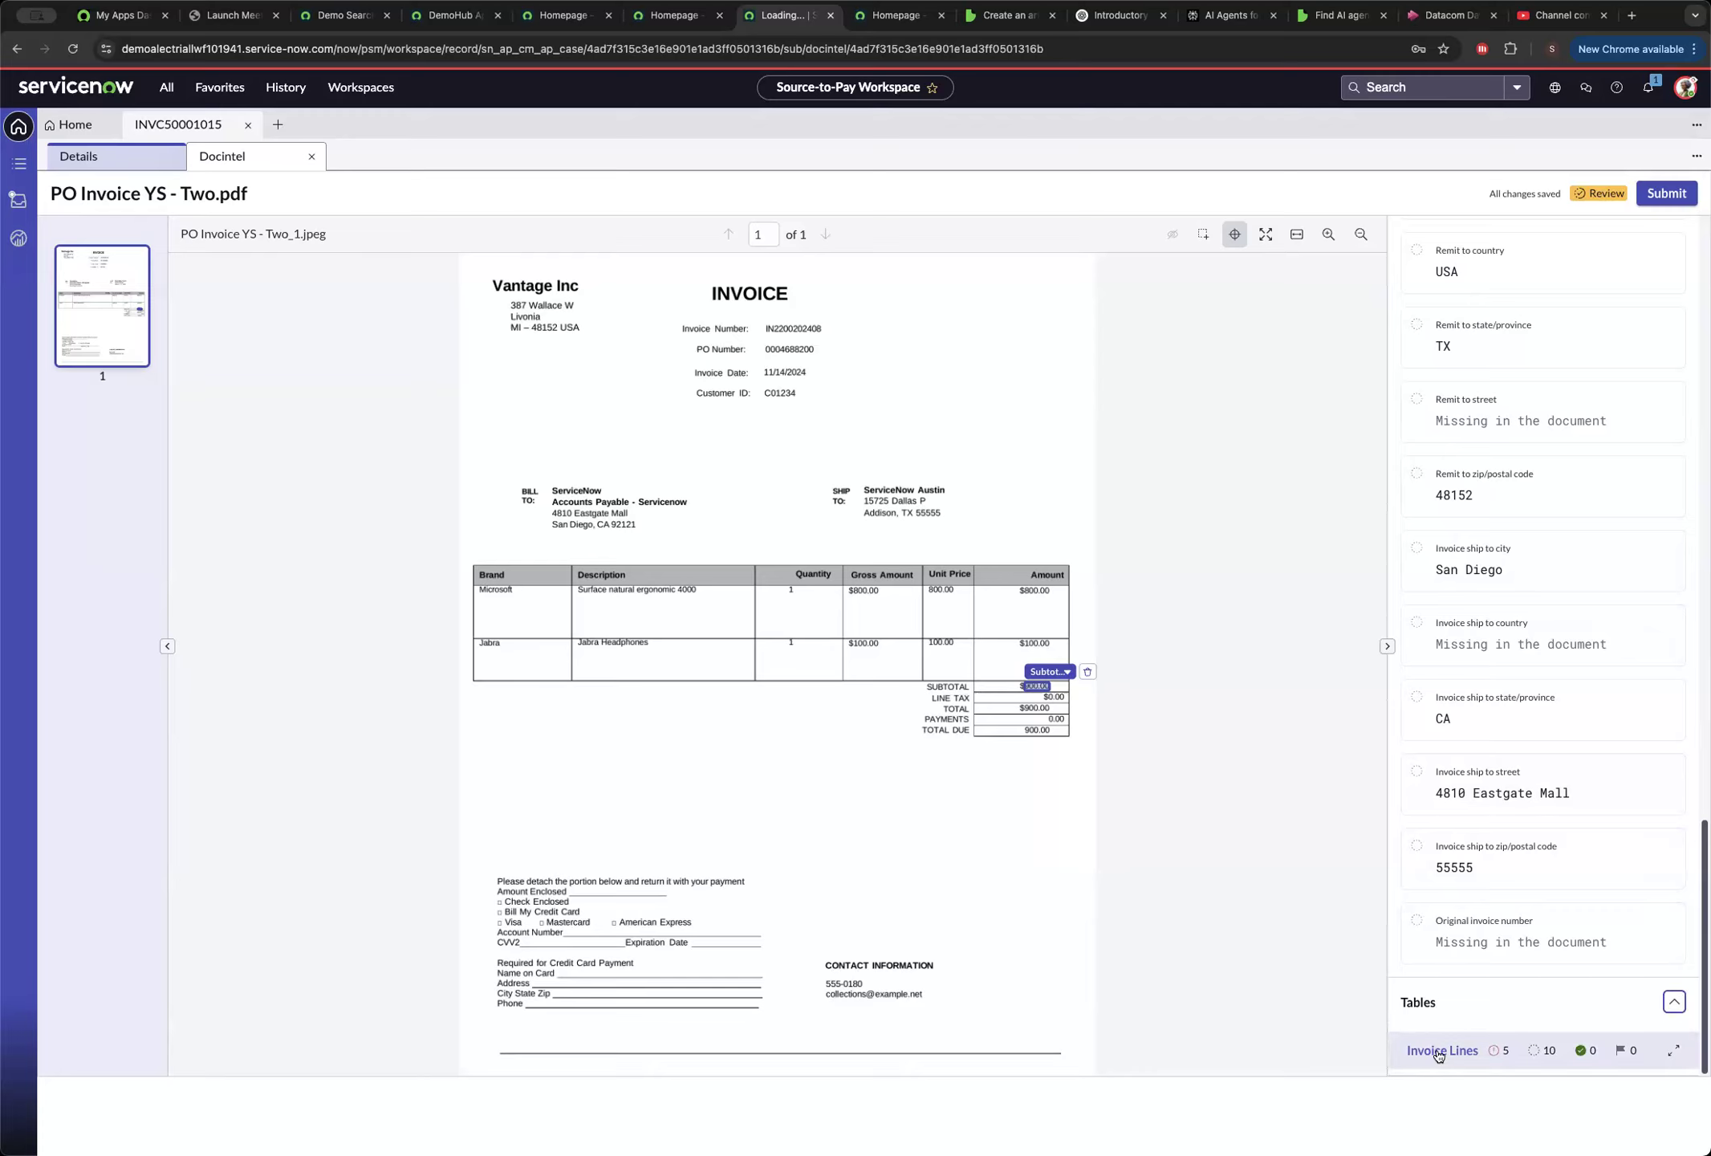
left_click(1438, 1051)
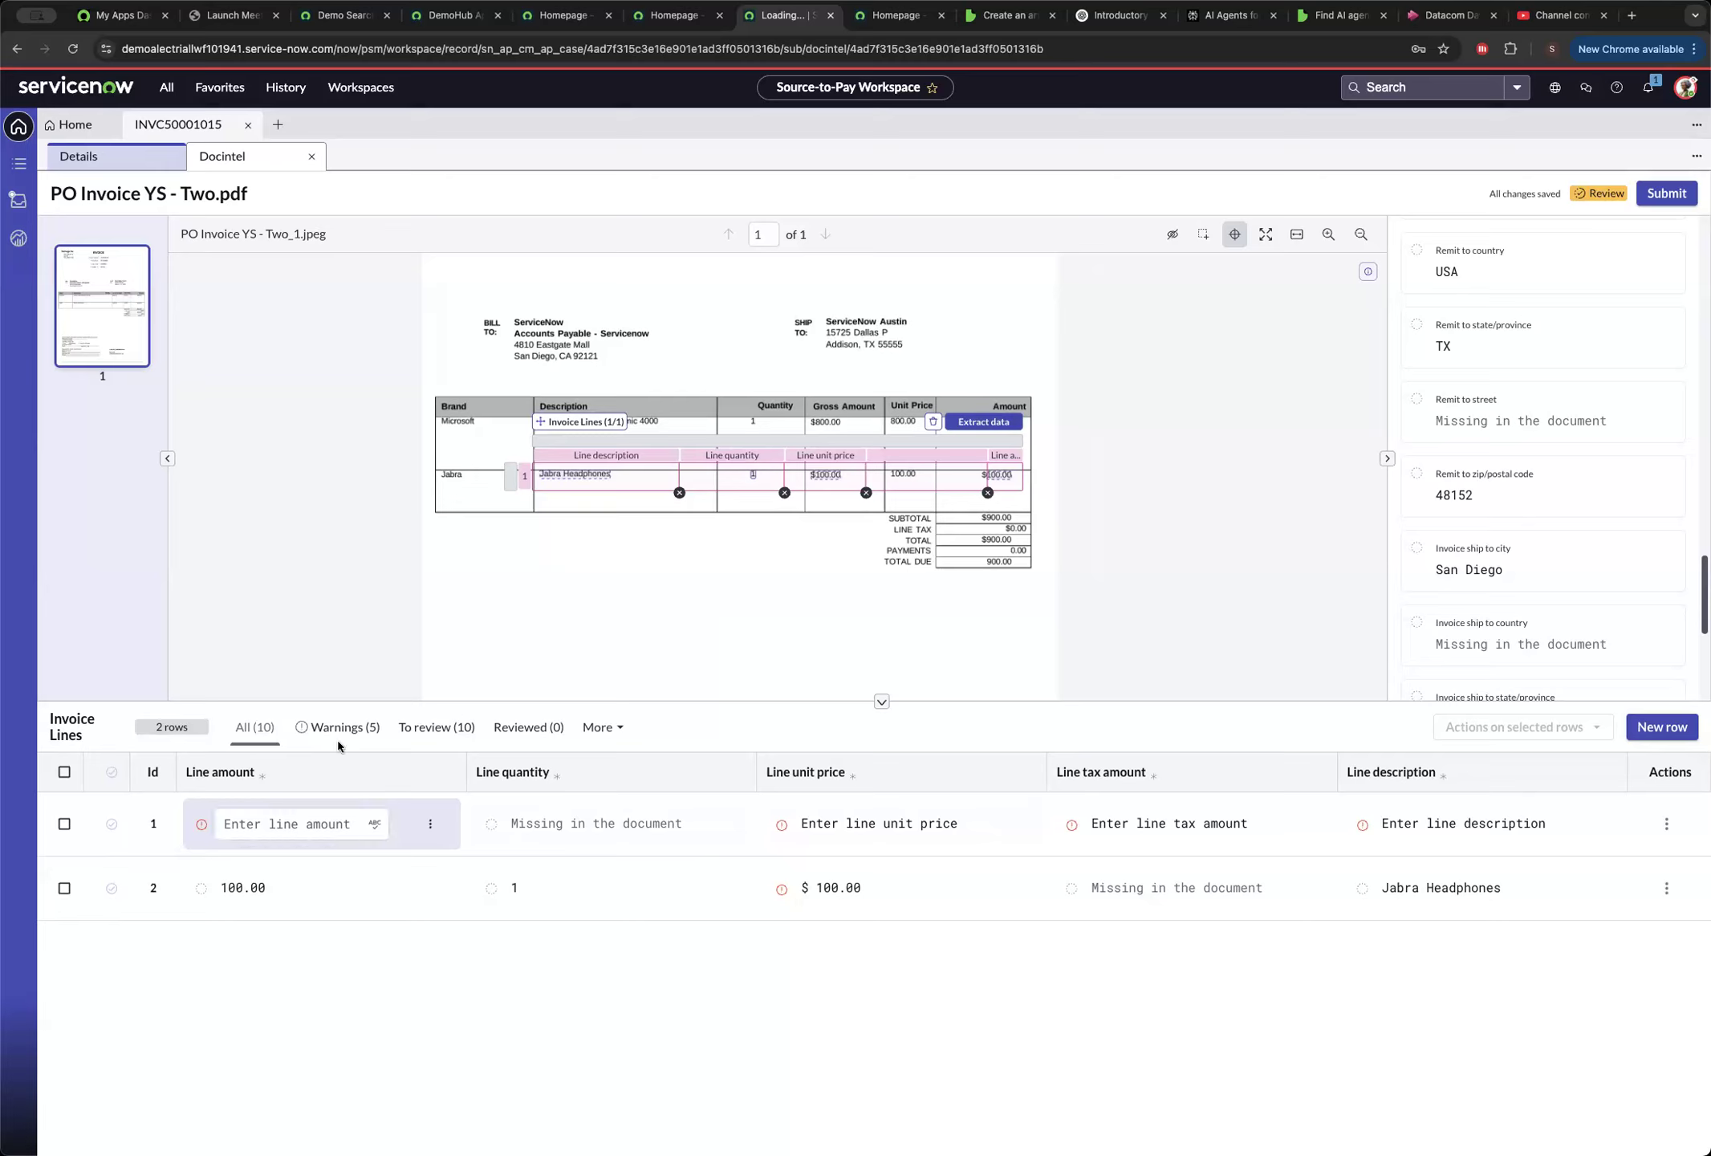
Set the first invoice line's amount to 800.00 and its quantity to 1 from the suggested candidates.
left_click(301, 826)
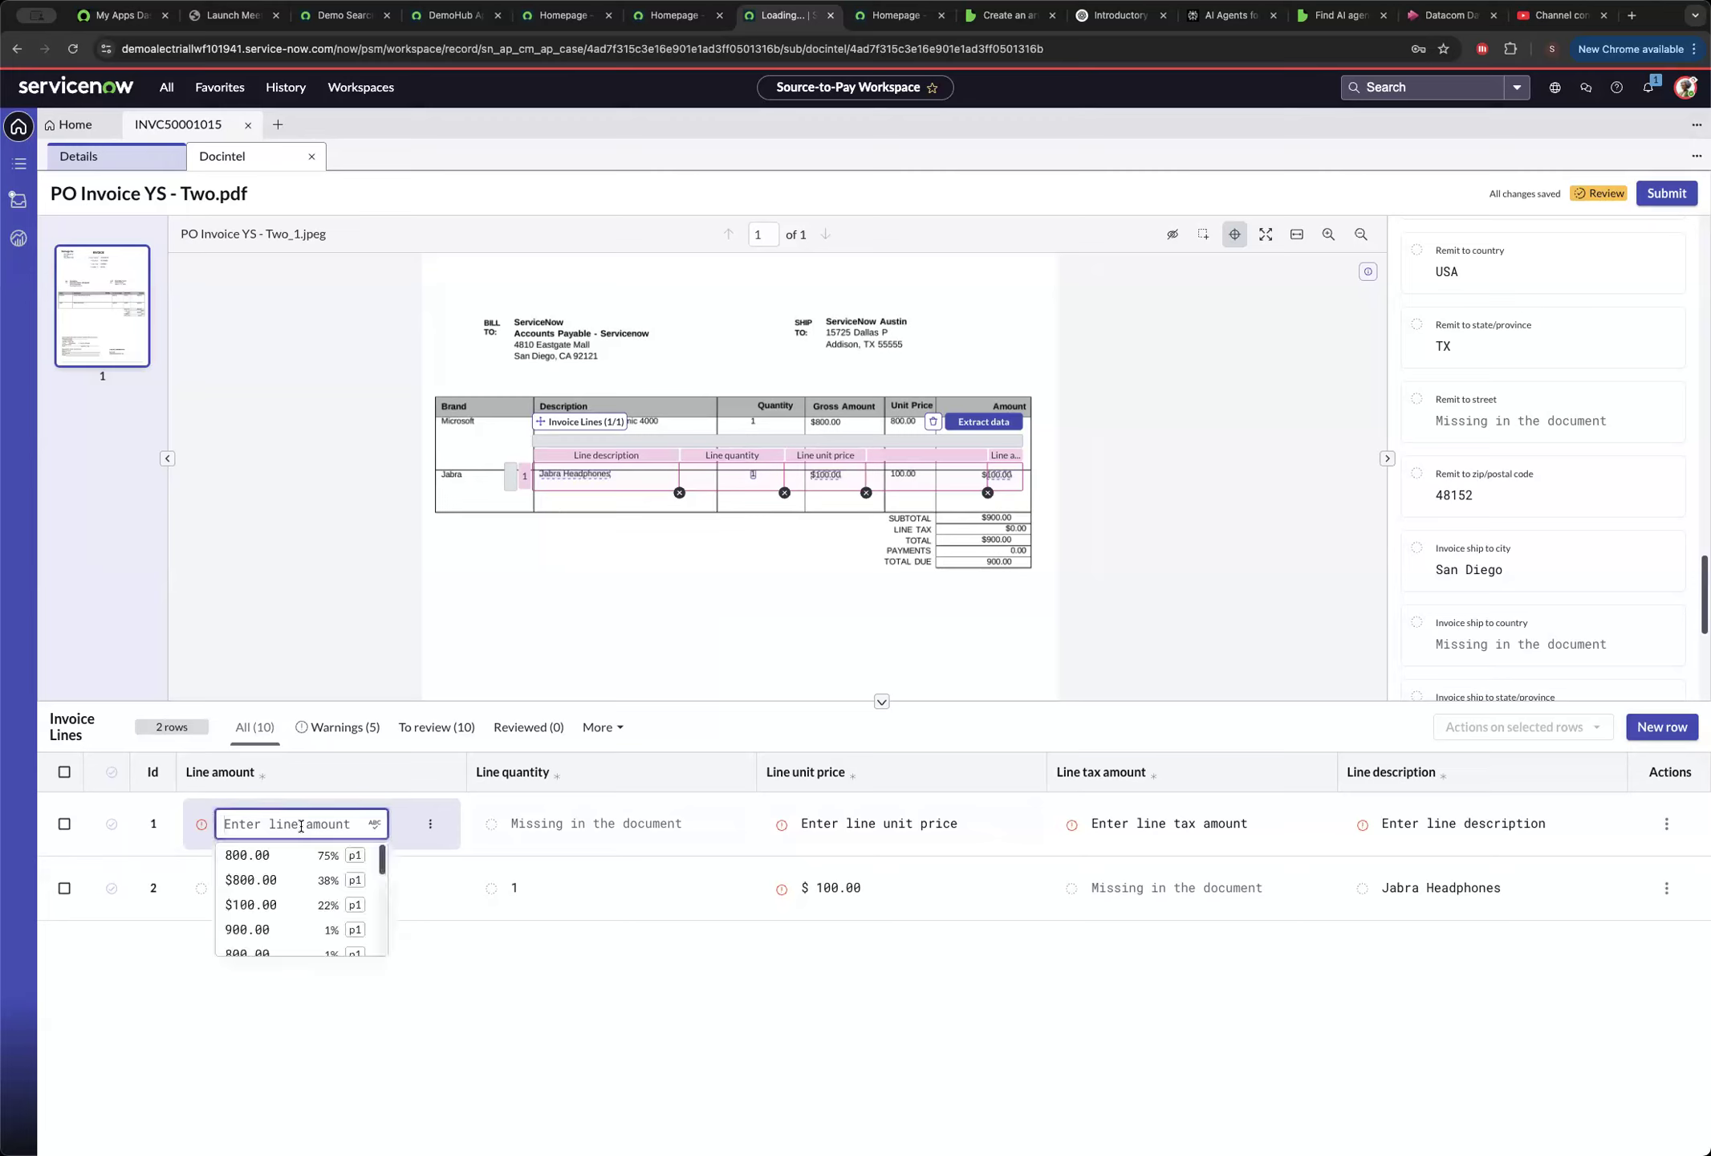
left_click(263, 857)
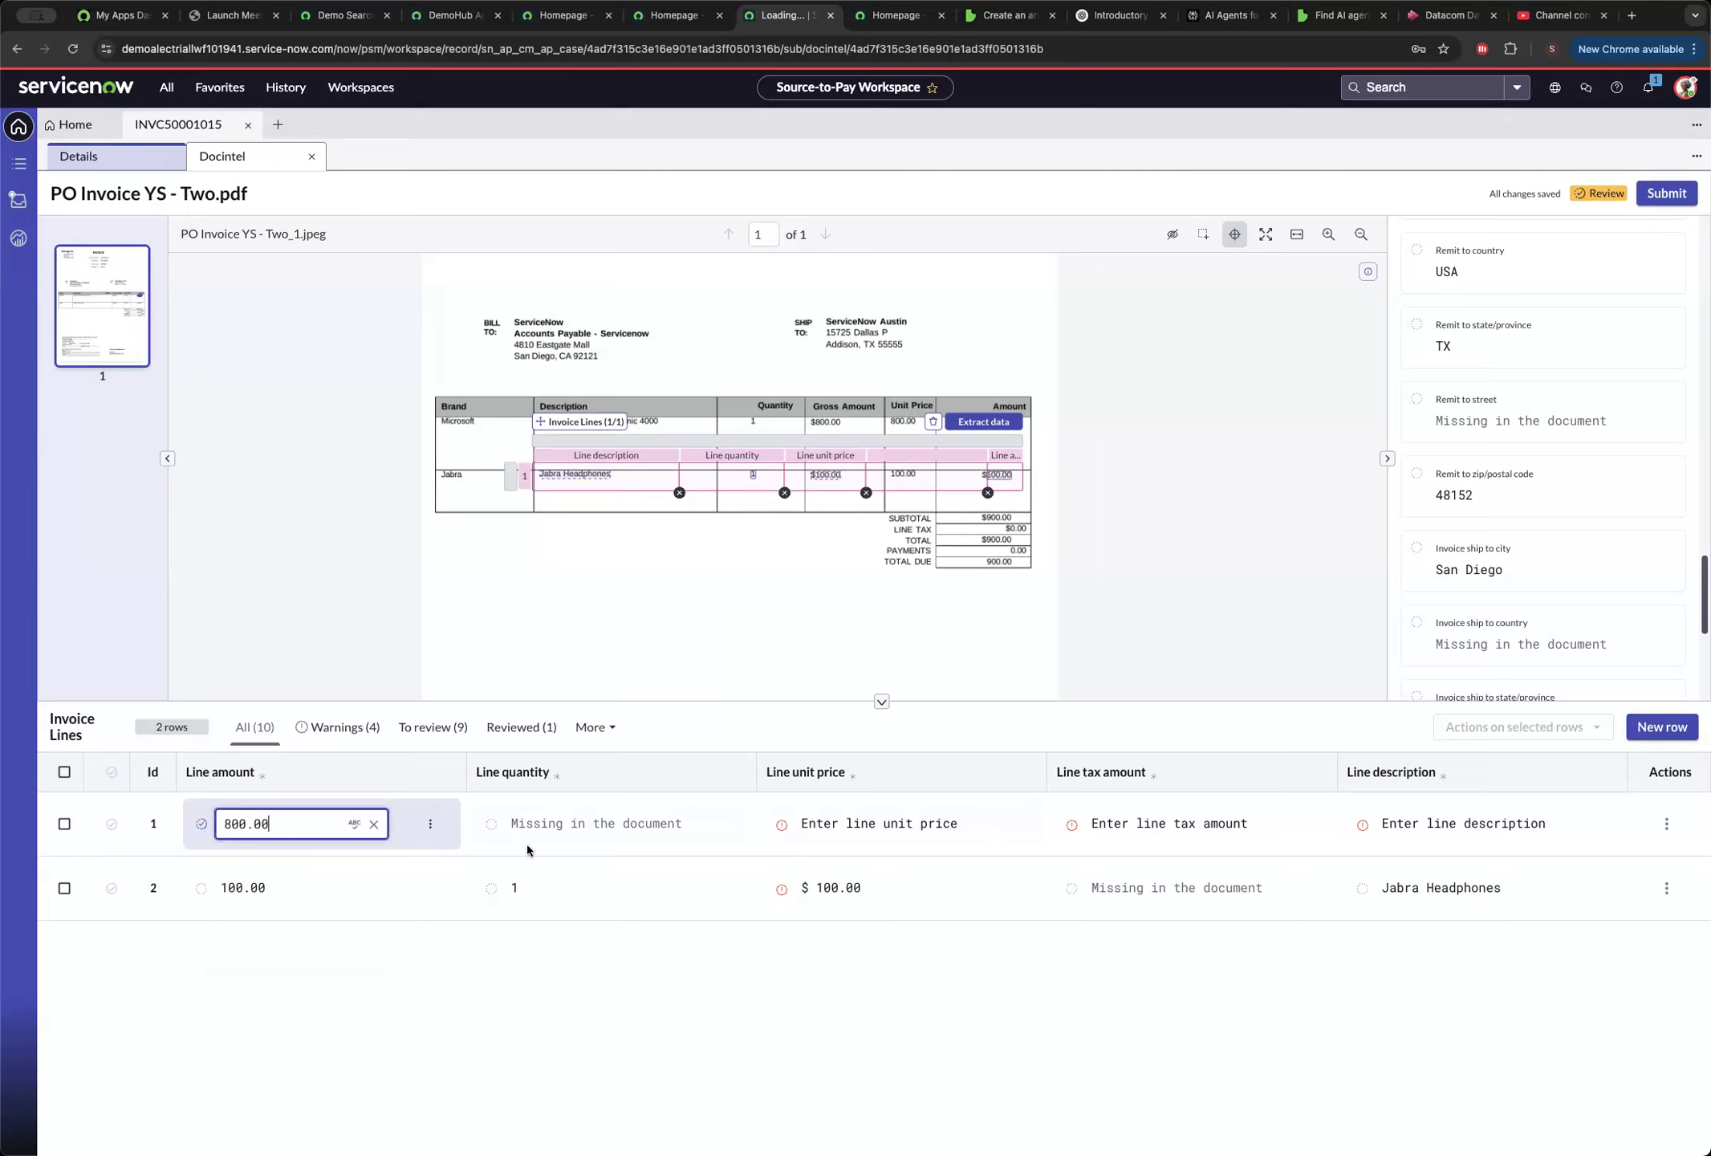
left_click(582, 832)
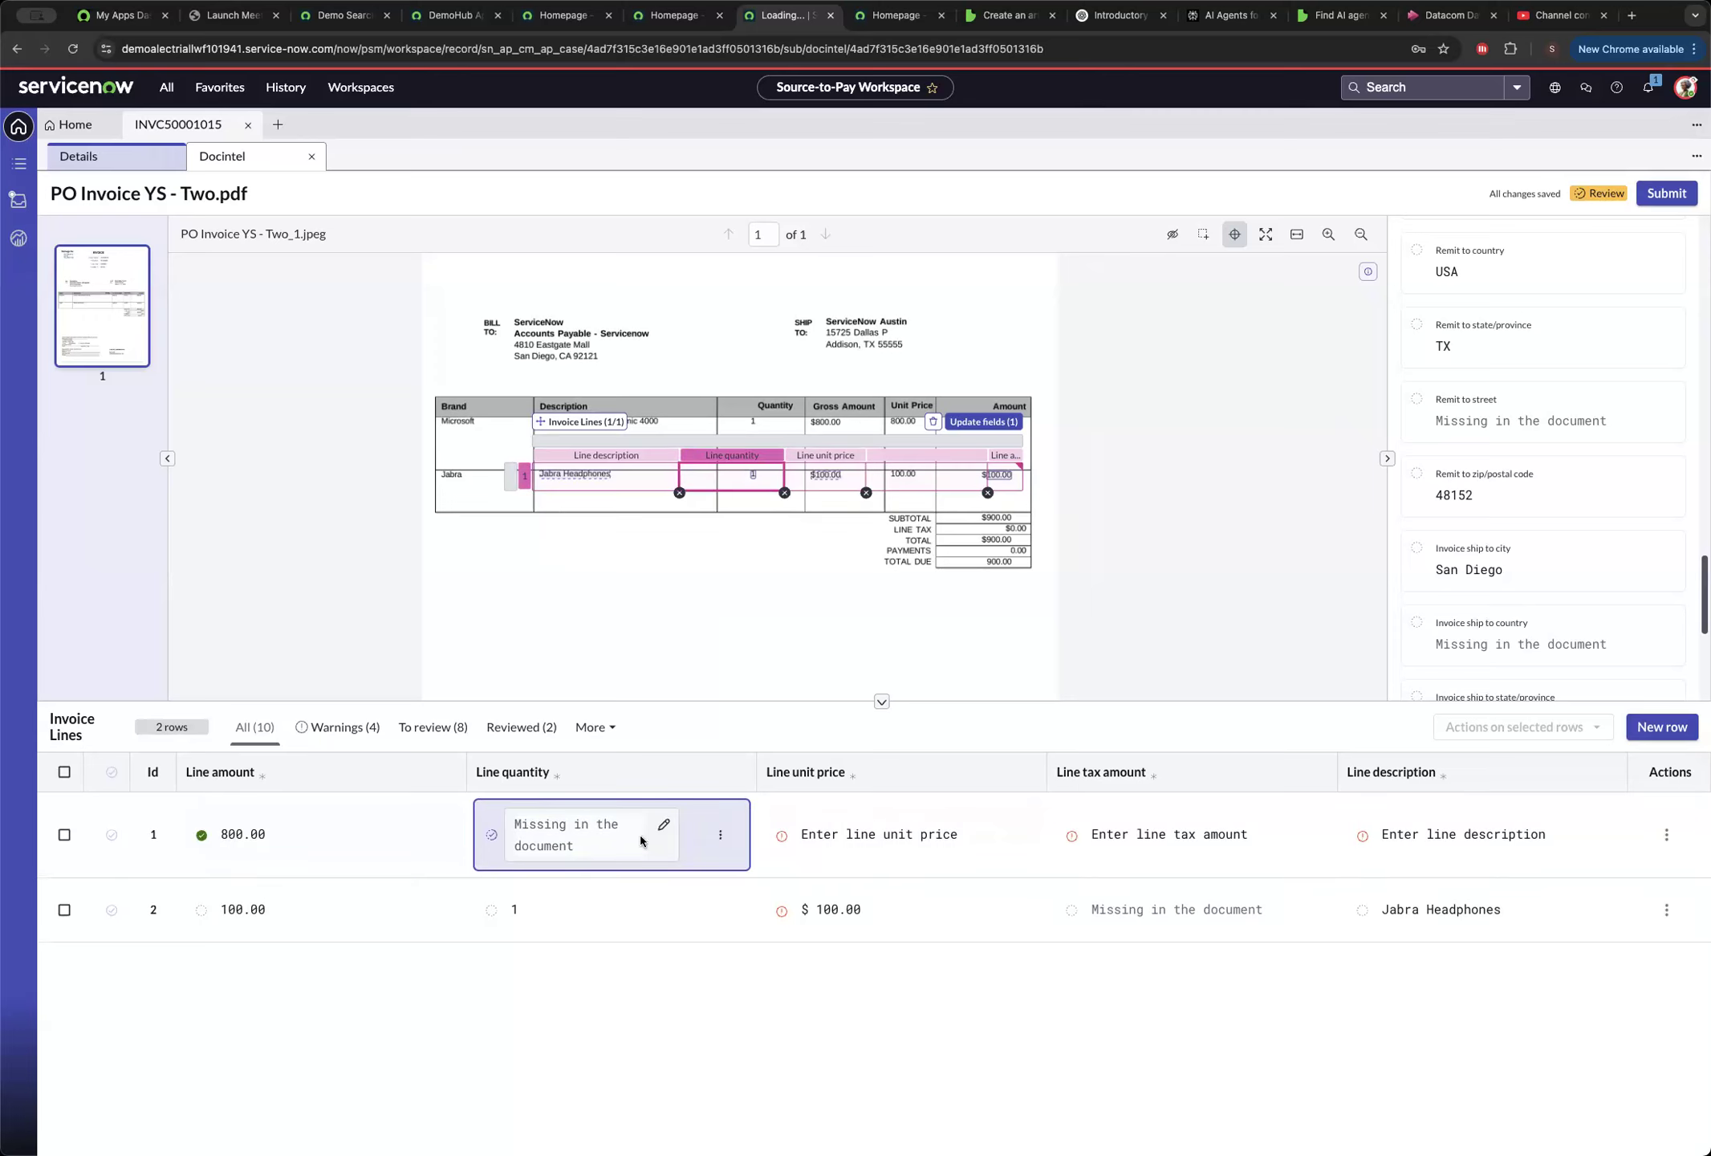
left_click(664, 825)
left_click(570, 837)
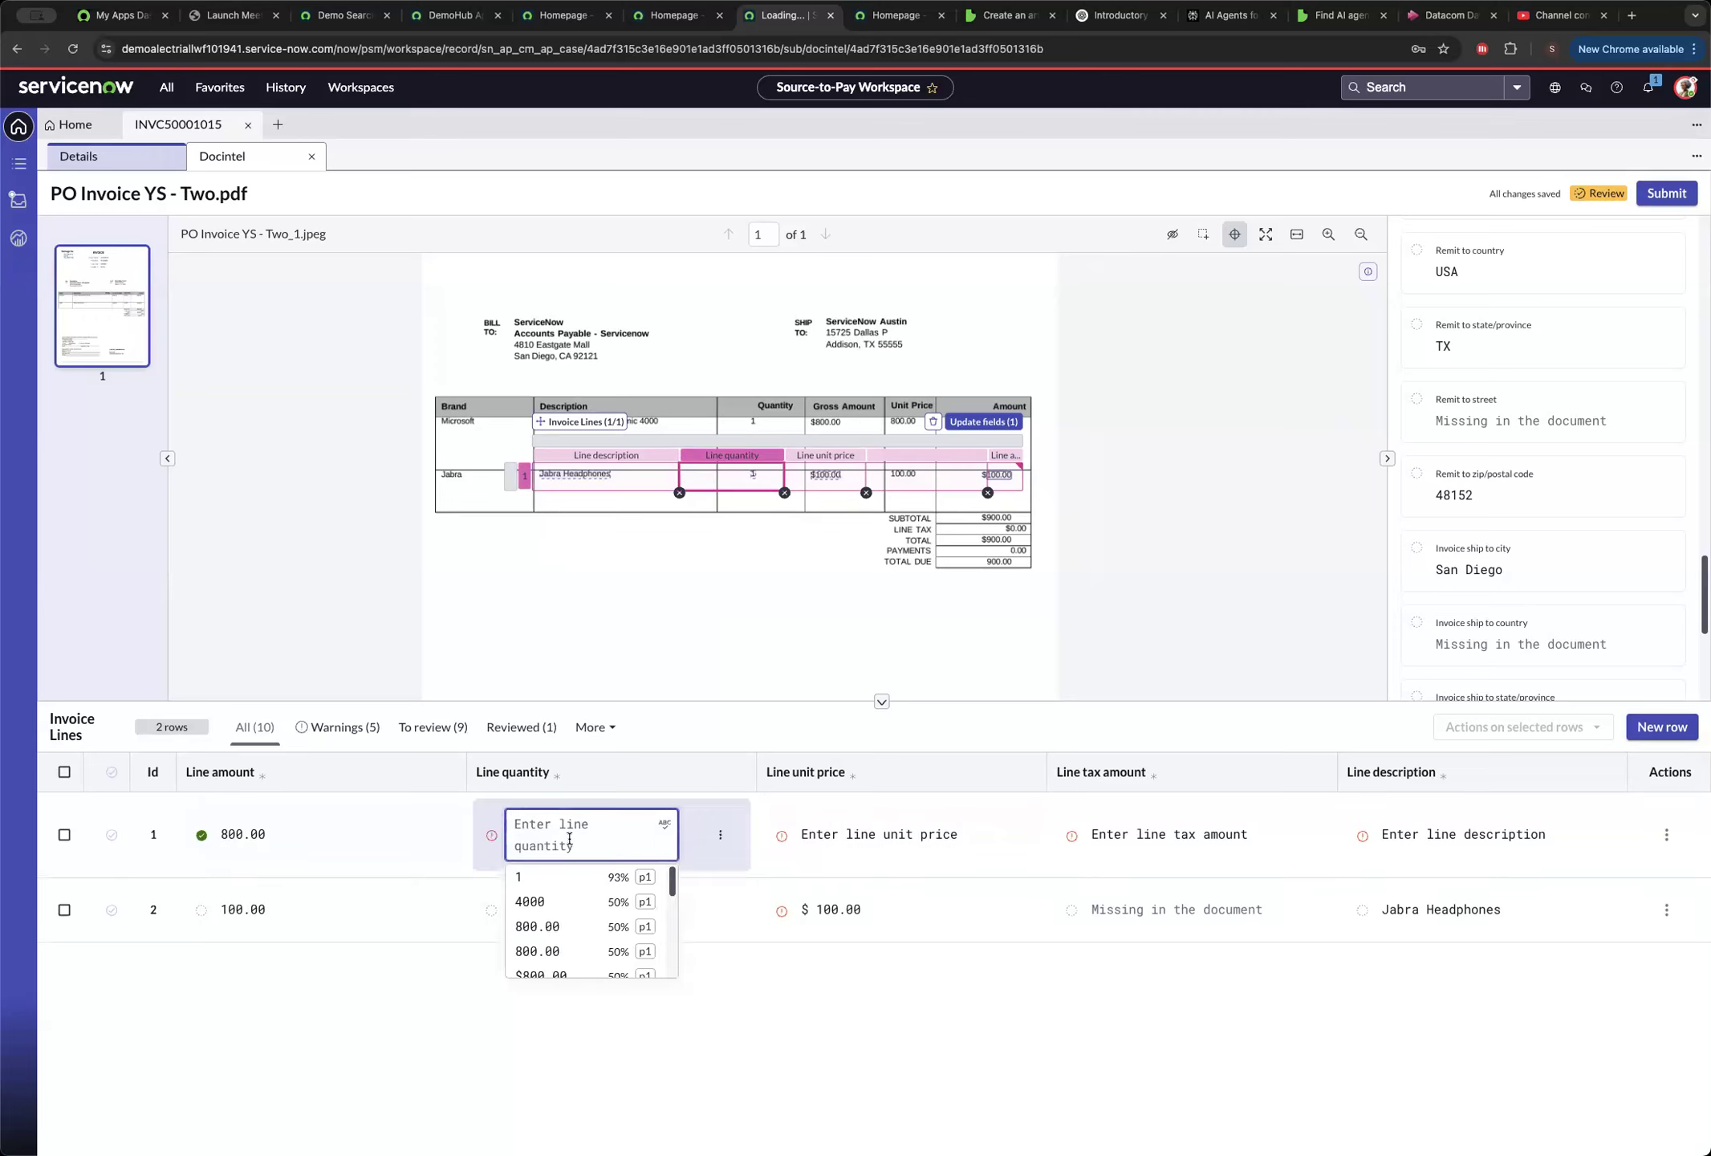
left_click(554, 878)
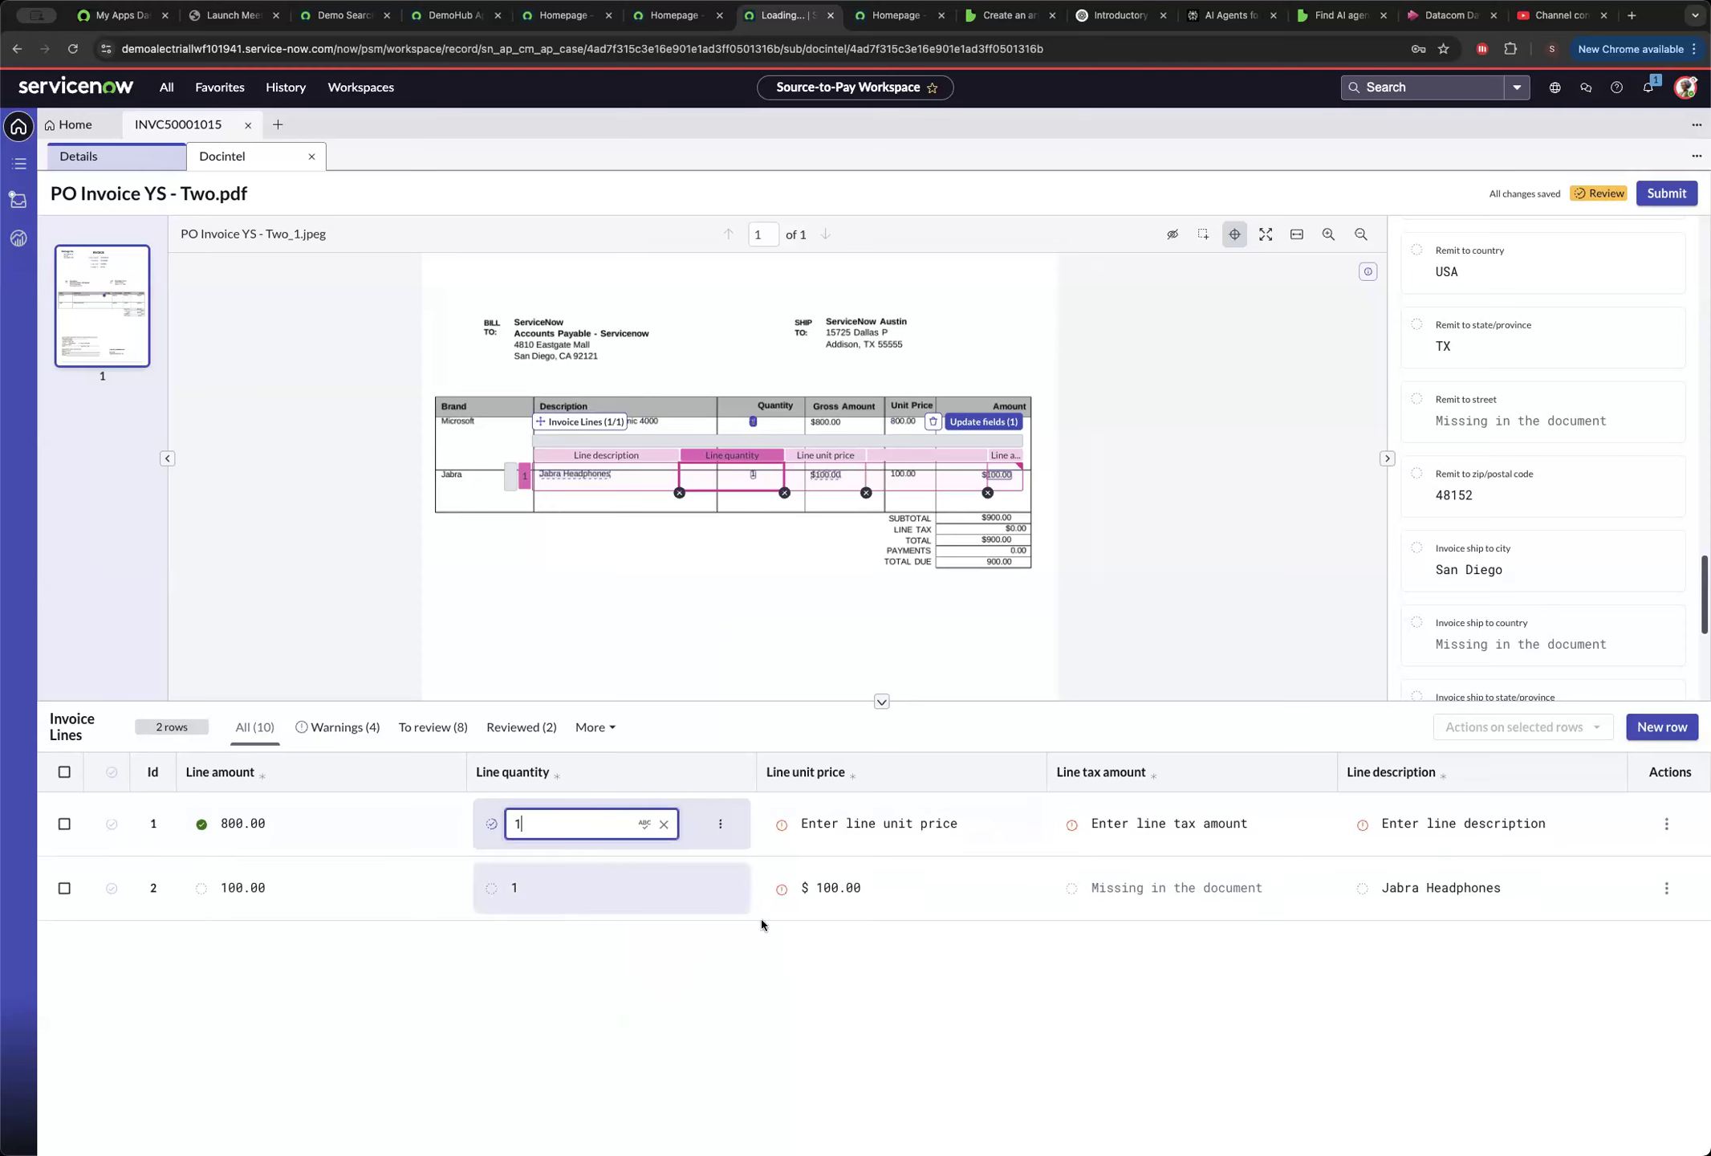
Set the first invoice line's unit price to 800.00 and mark its tax amount as Missing in the document.
left_click(970, 819)
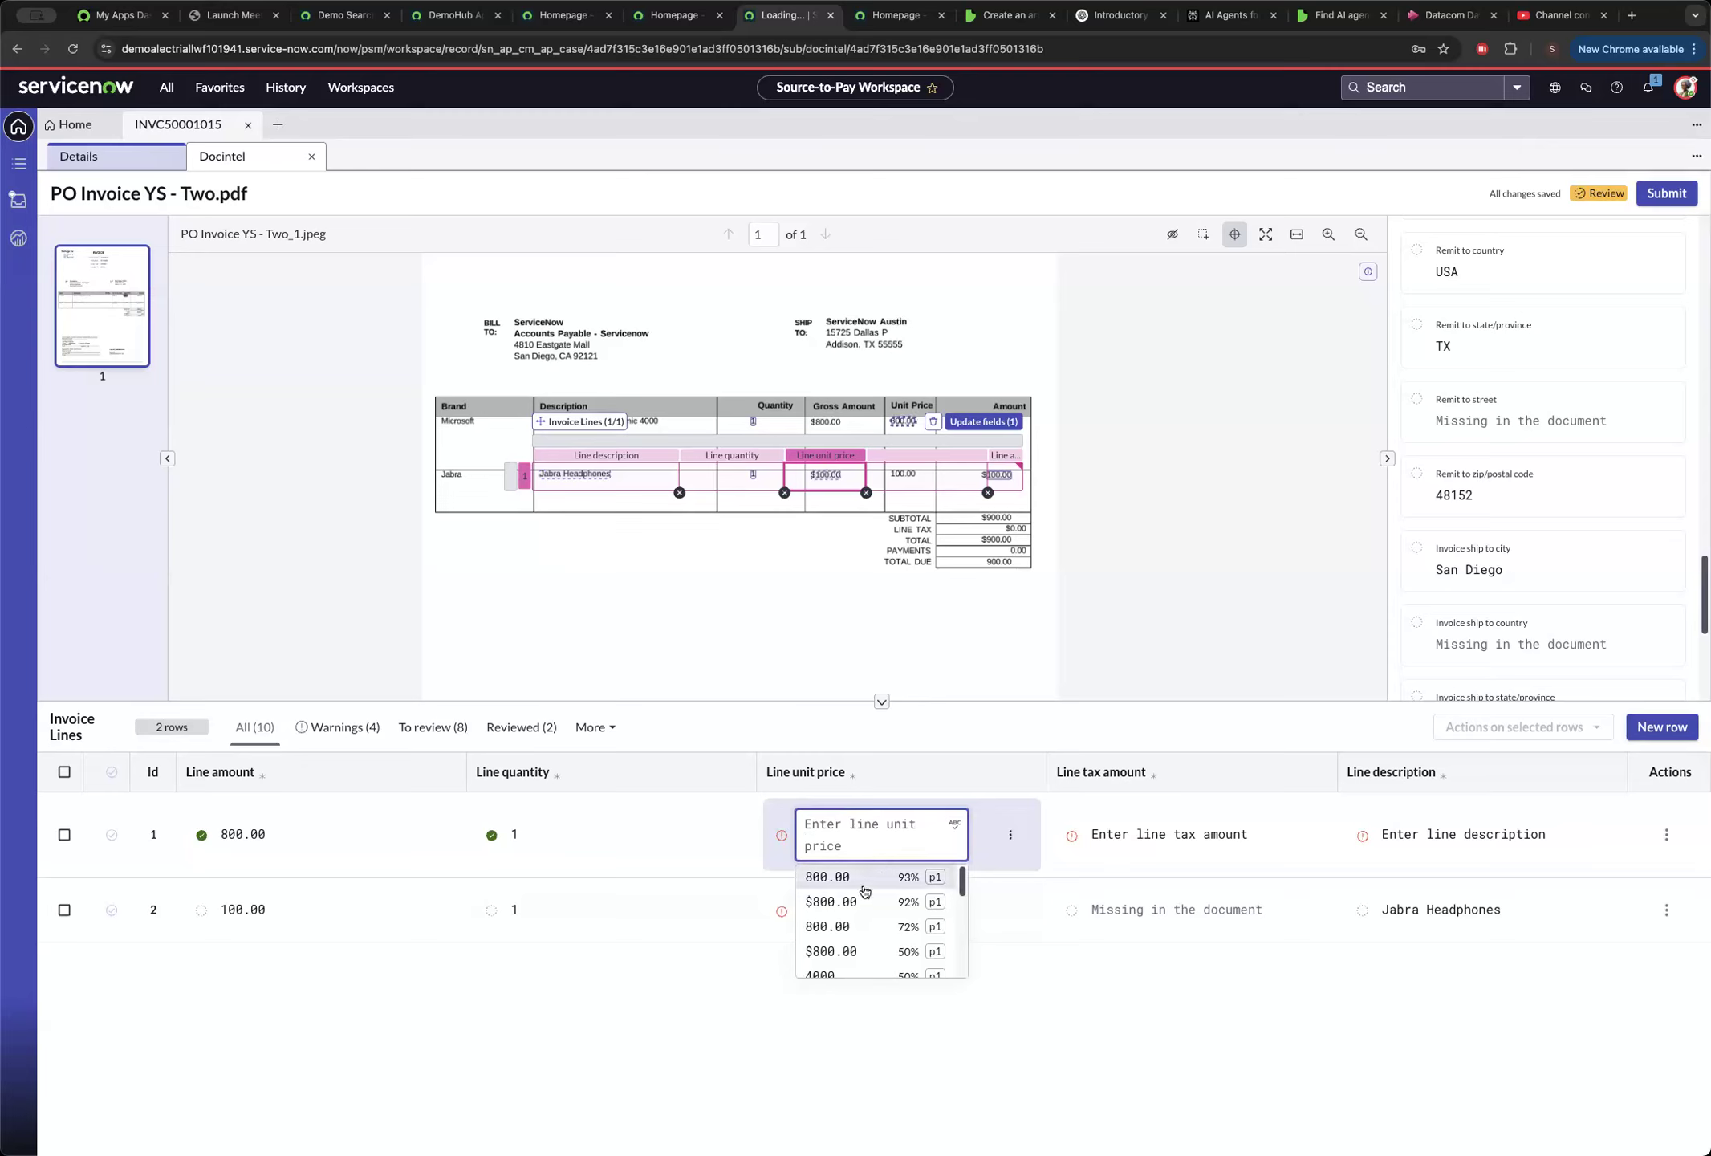
left_click(865, 878)
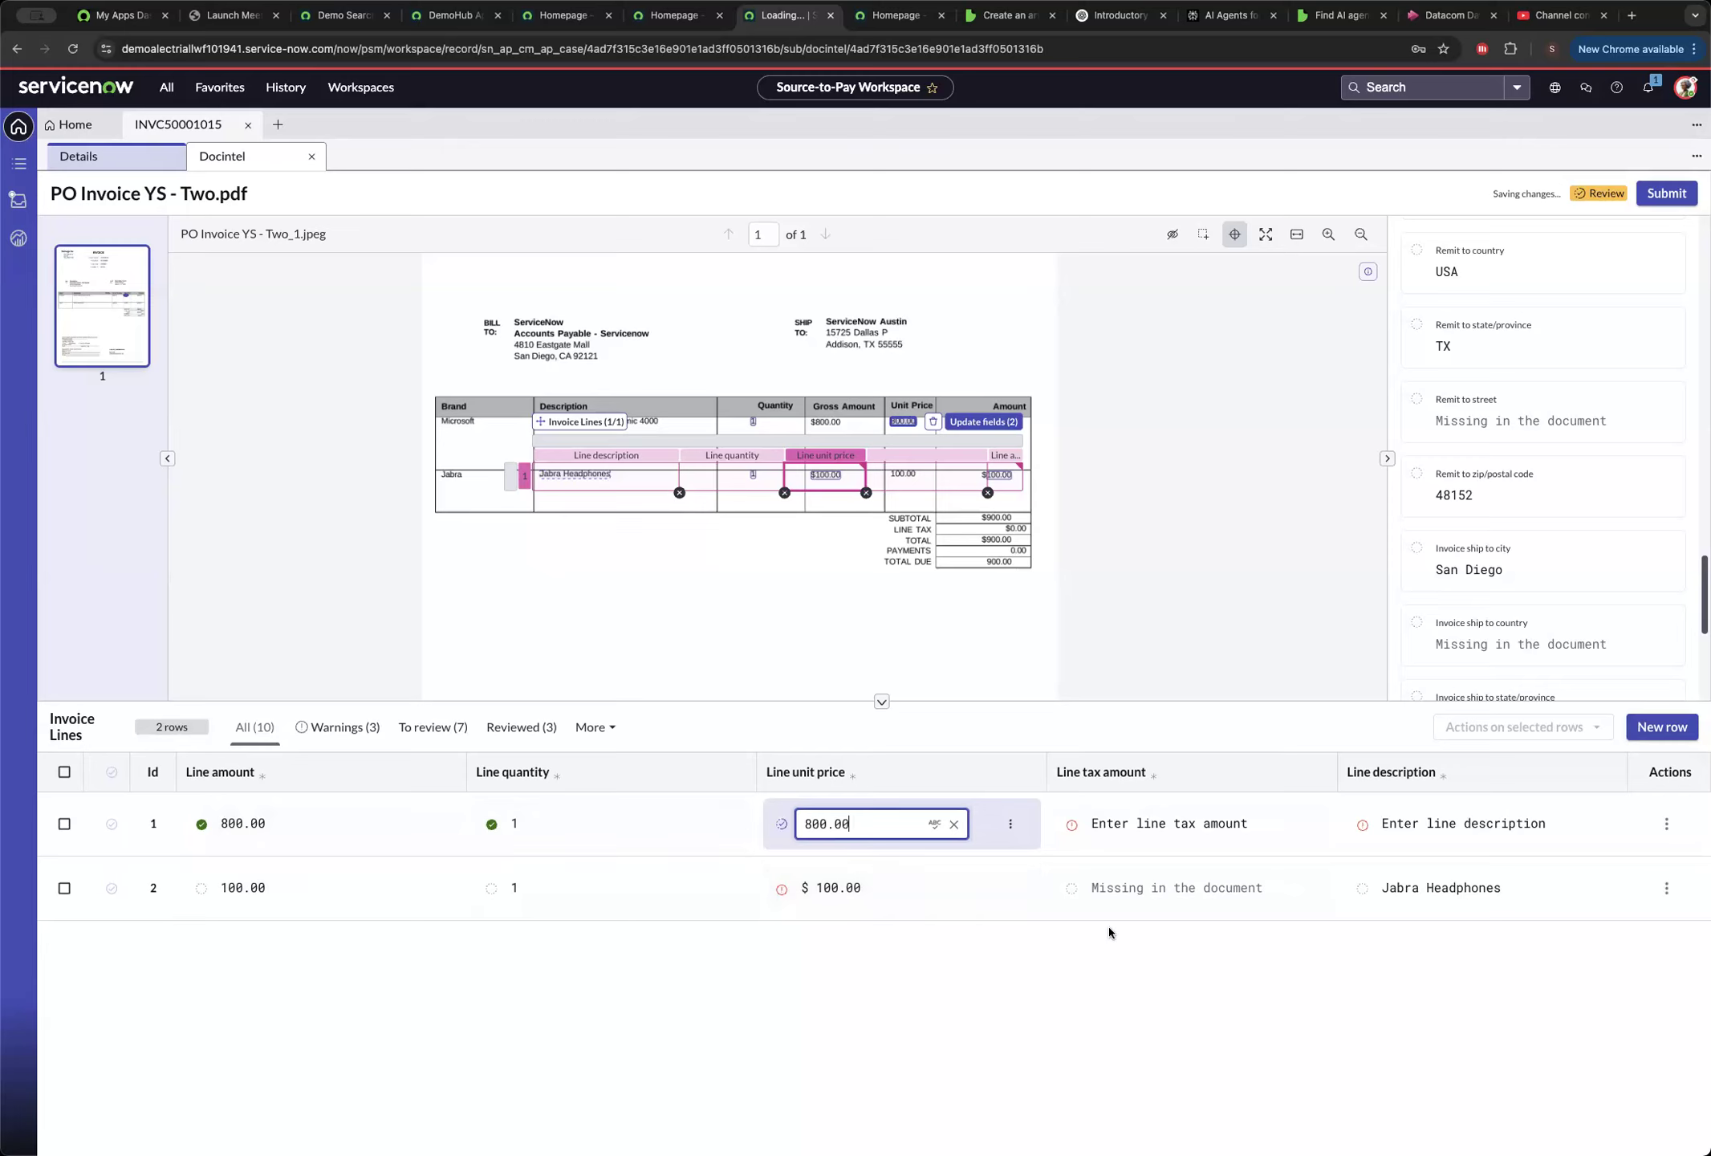
left_click(1470, 840)
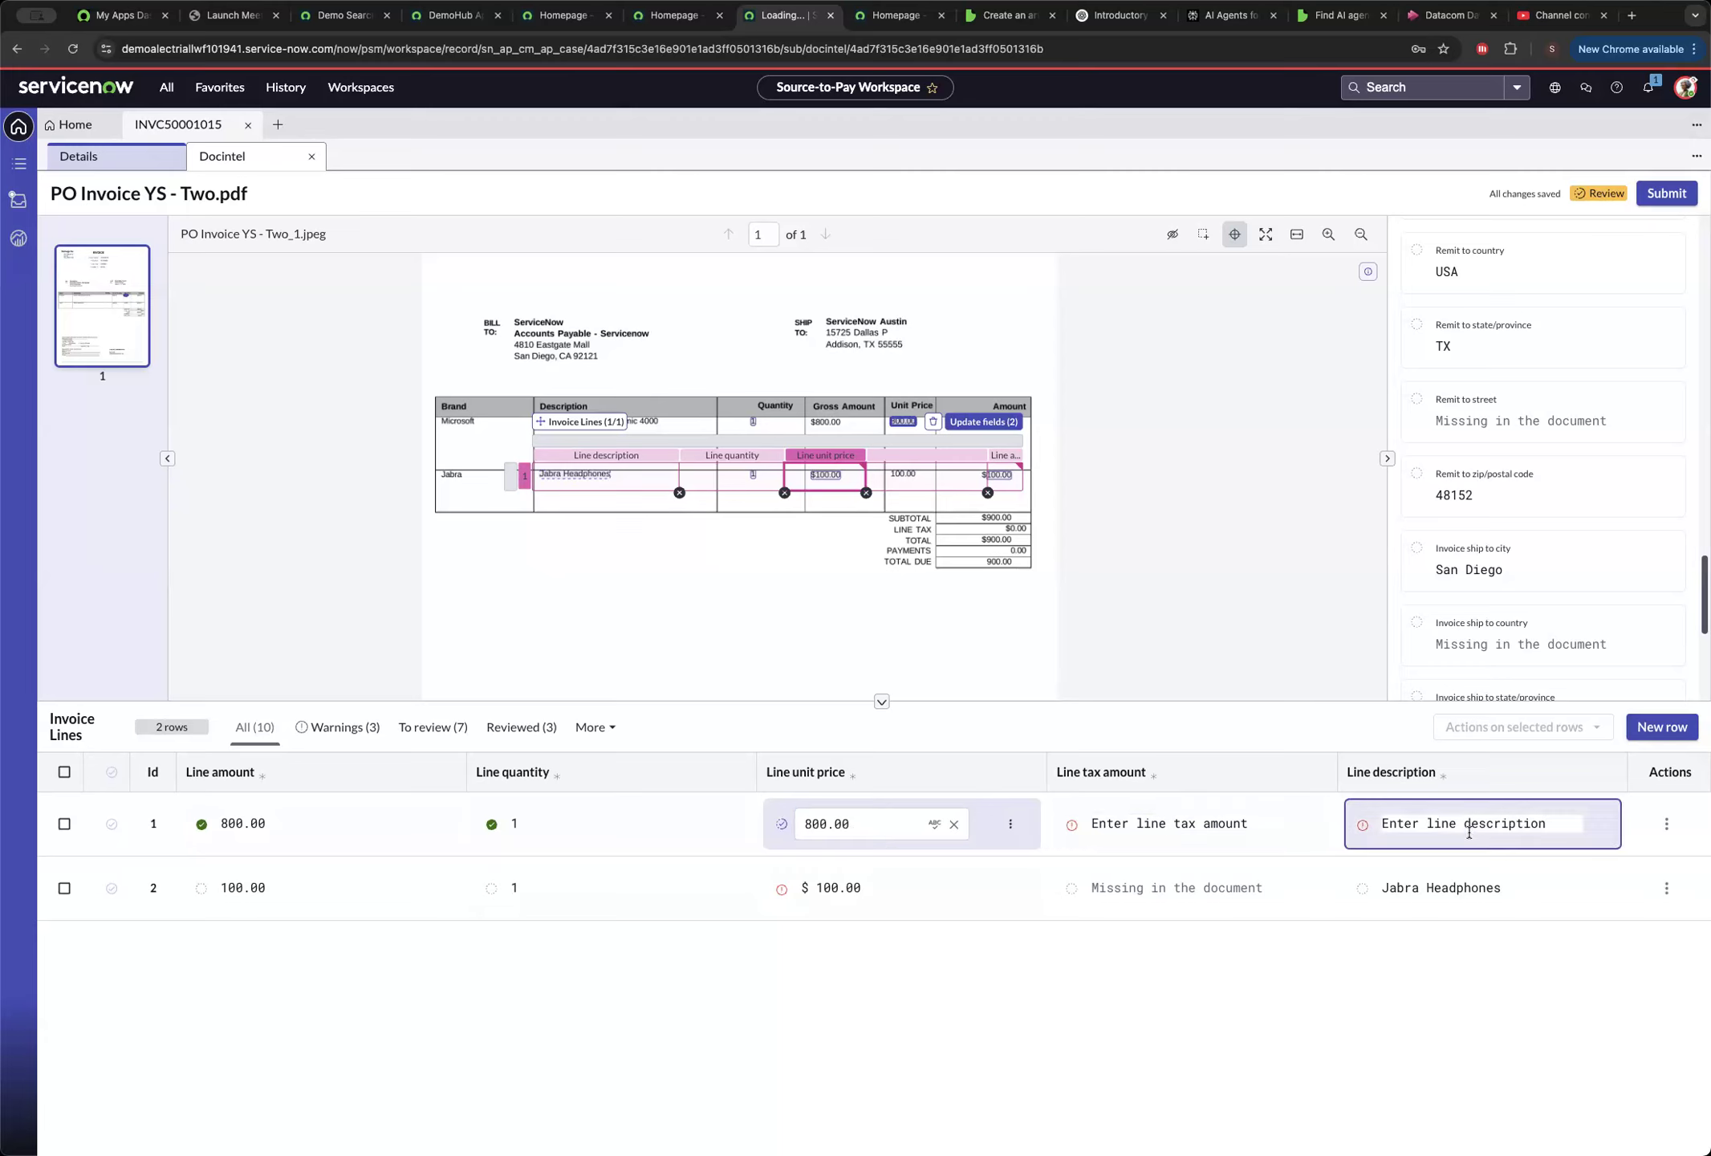
left_click(1294, 834)
left_click(1301, 835)
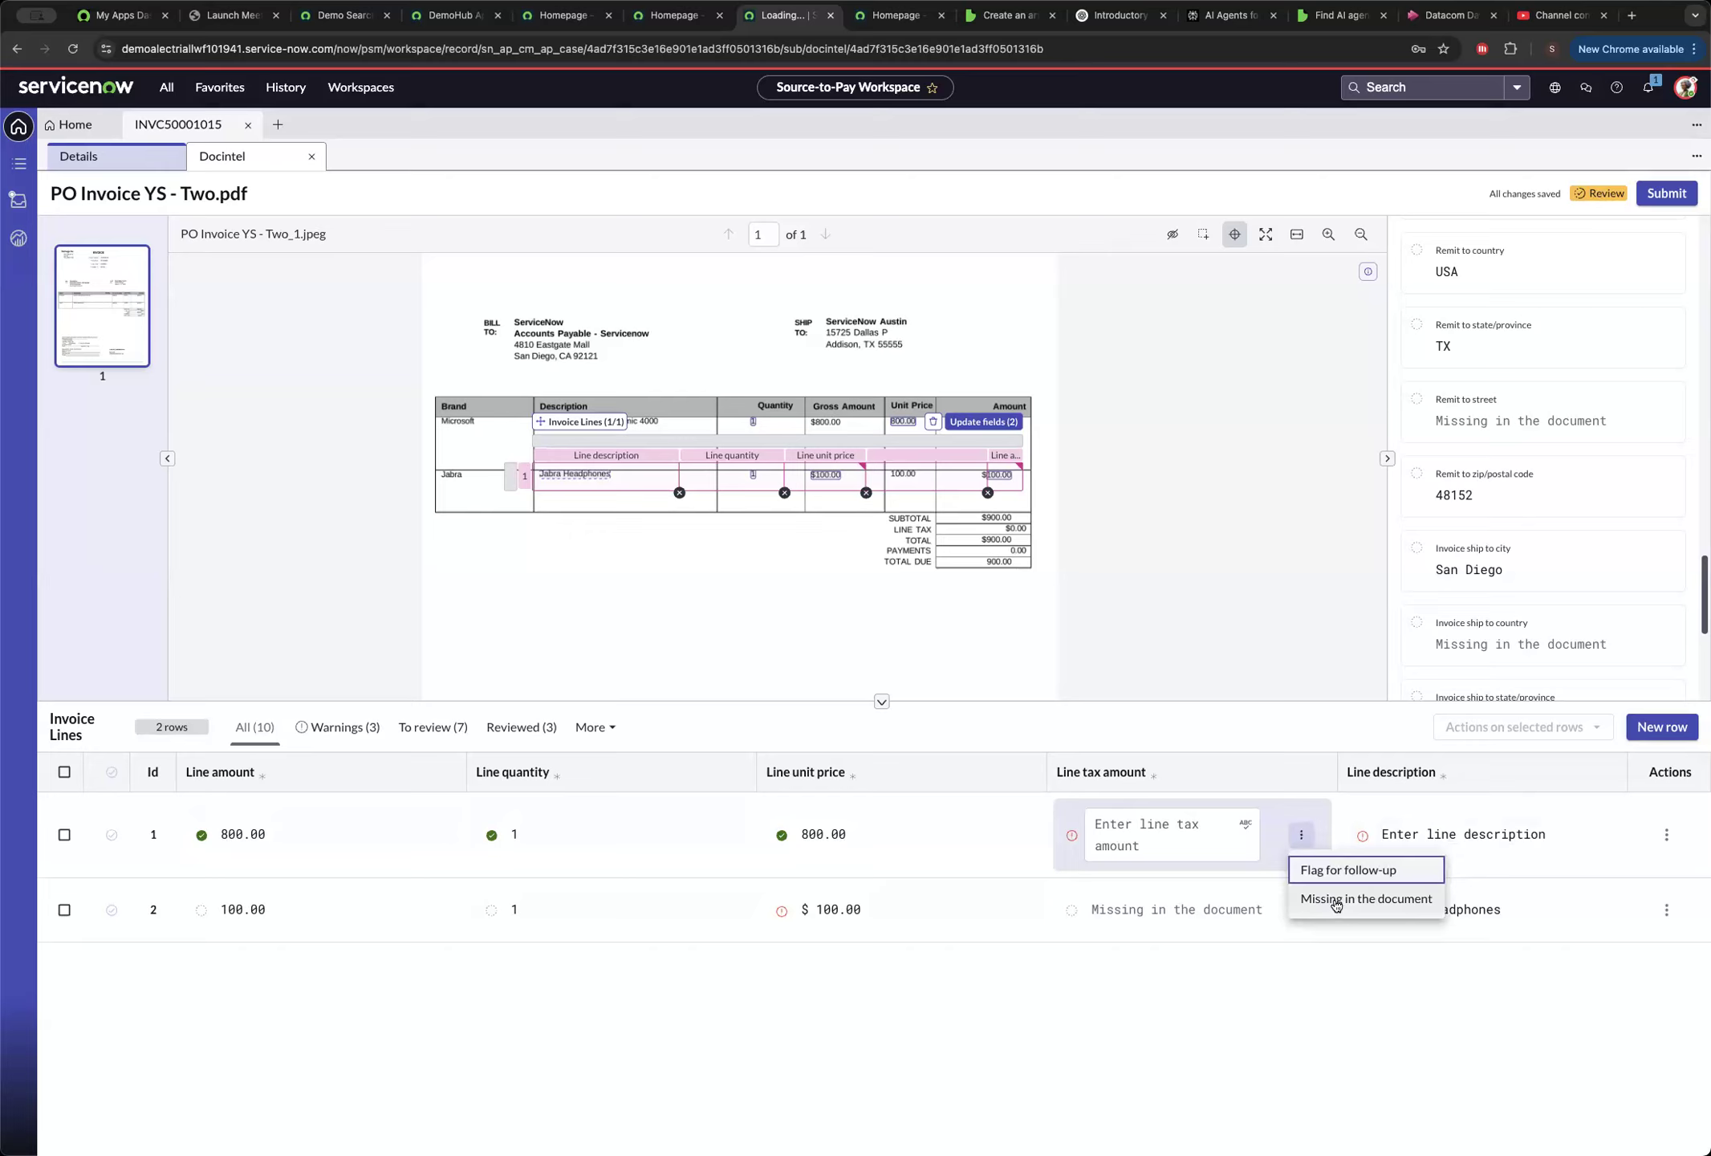
left_click(1336, 901)
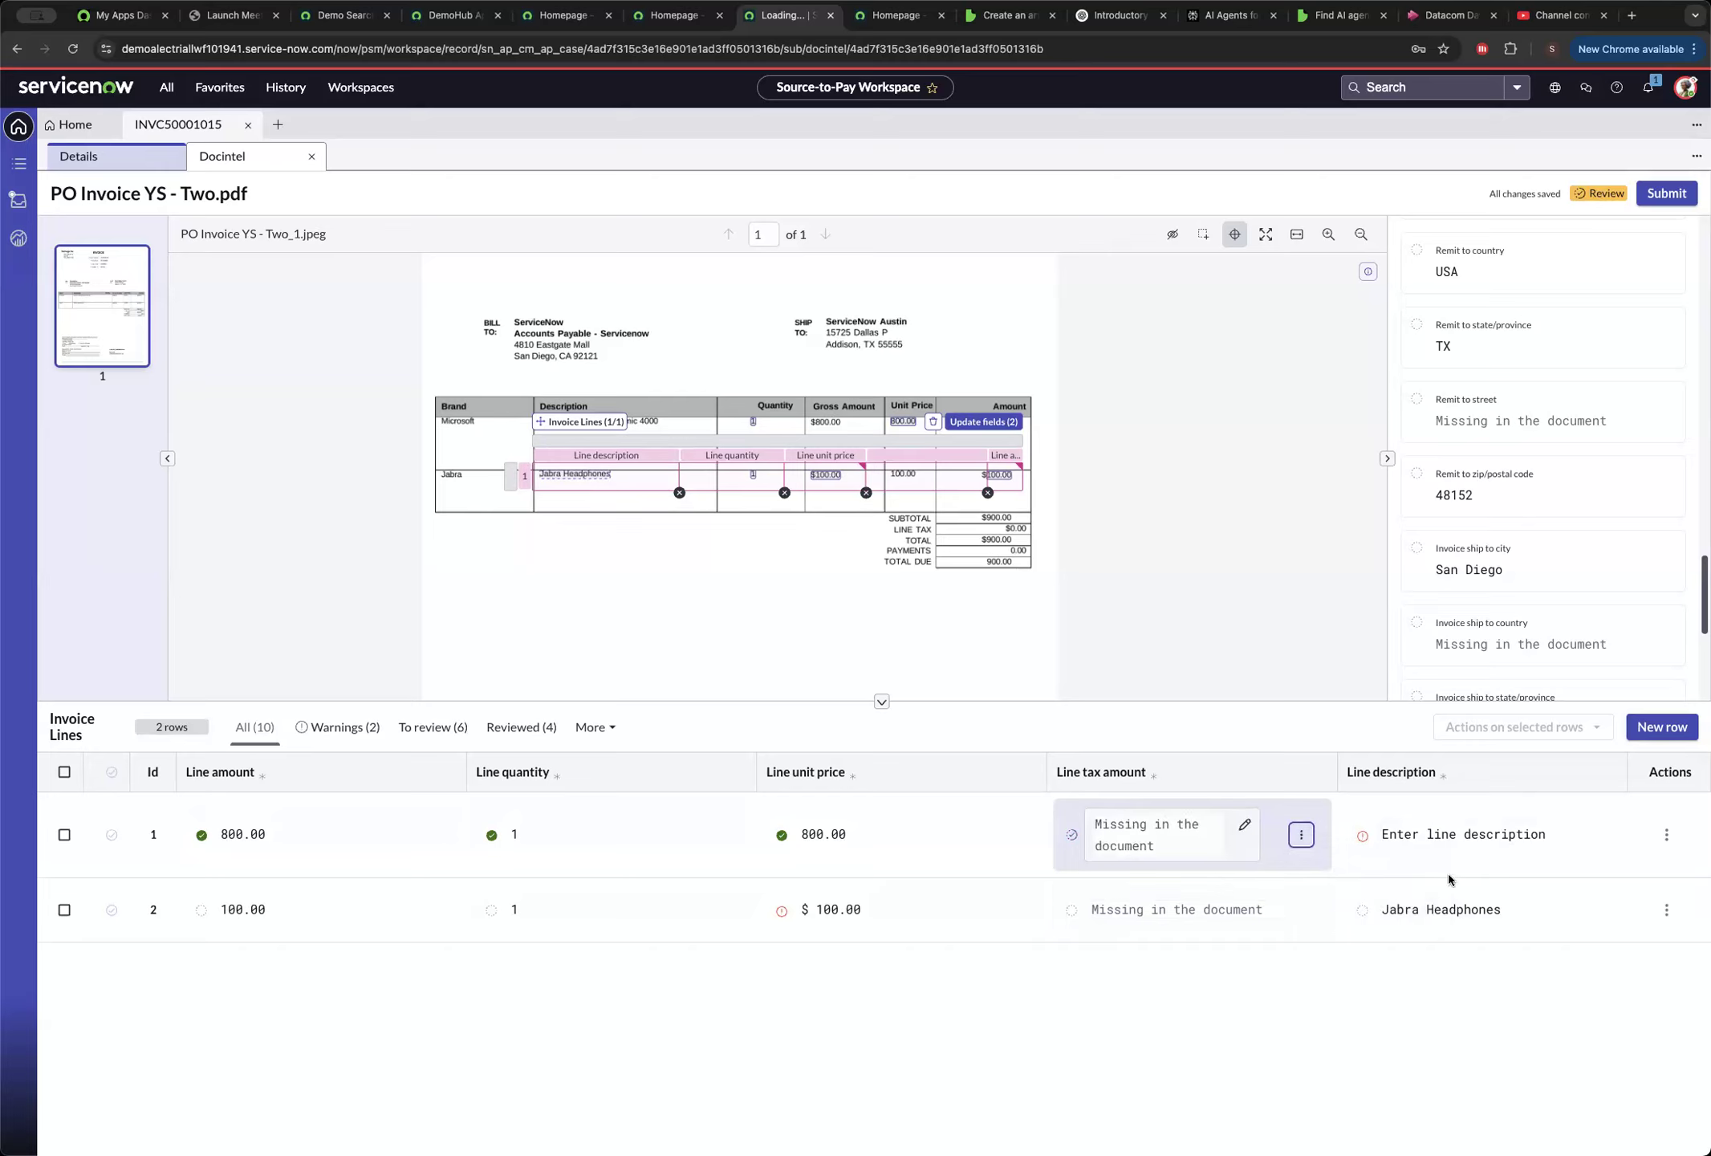
Set the first invoice line's description to the candidate Surface natural ergonomic 4000 and open the Jabra Headphones description for review.
left_click(1492, 836)
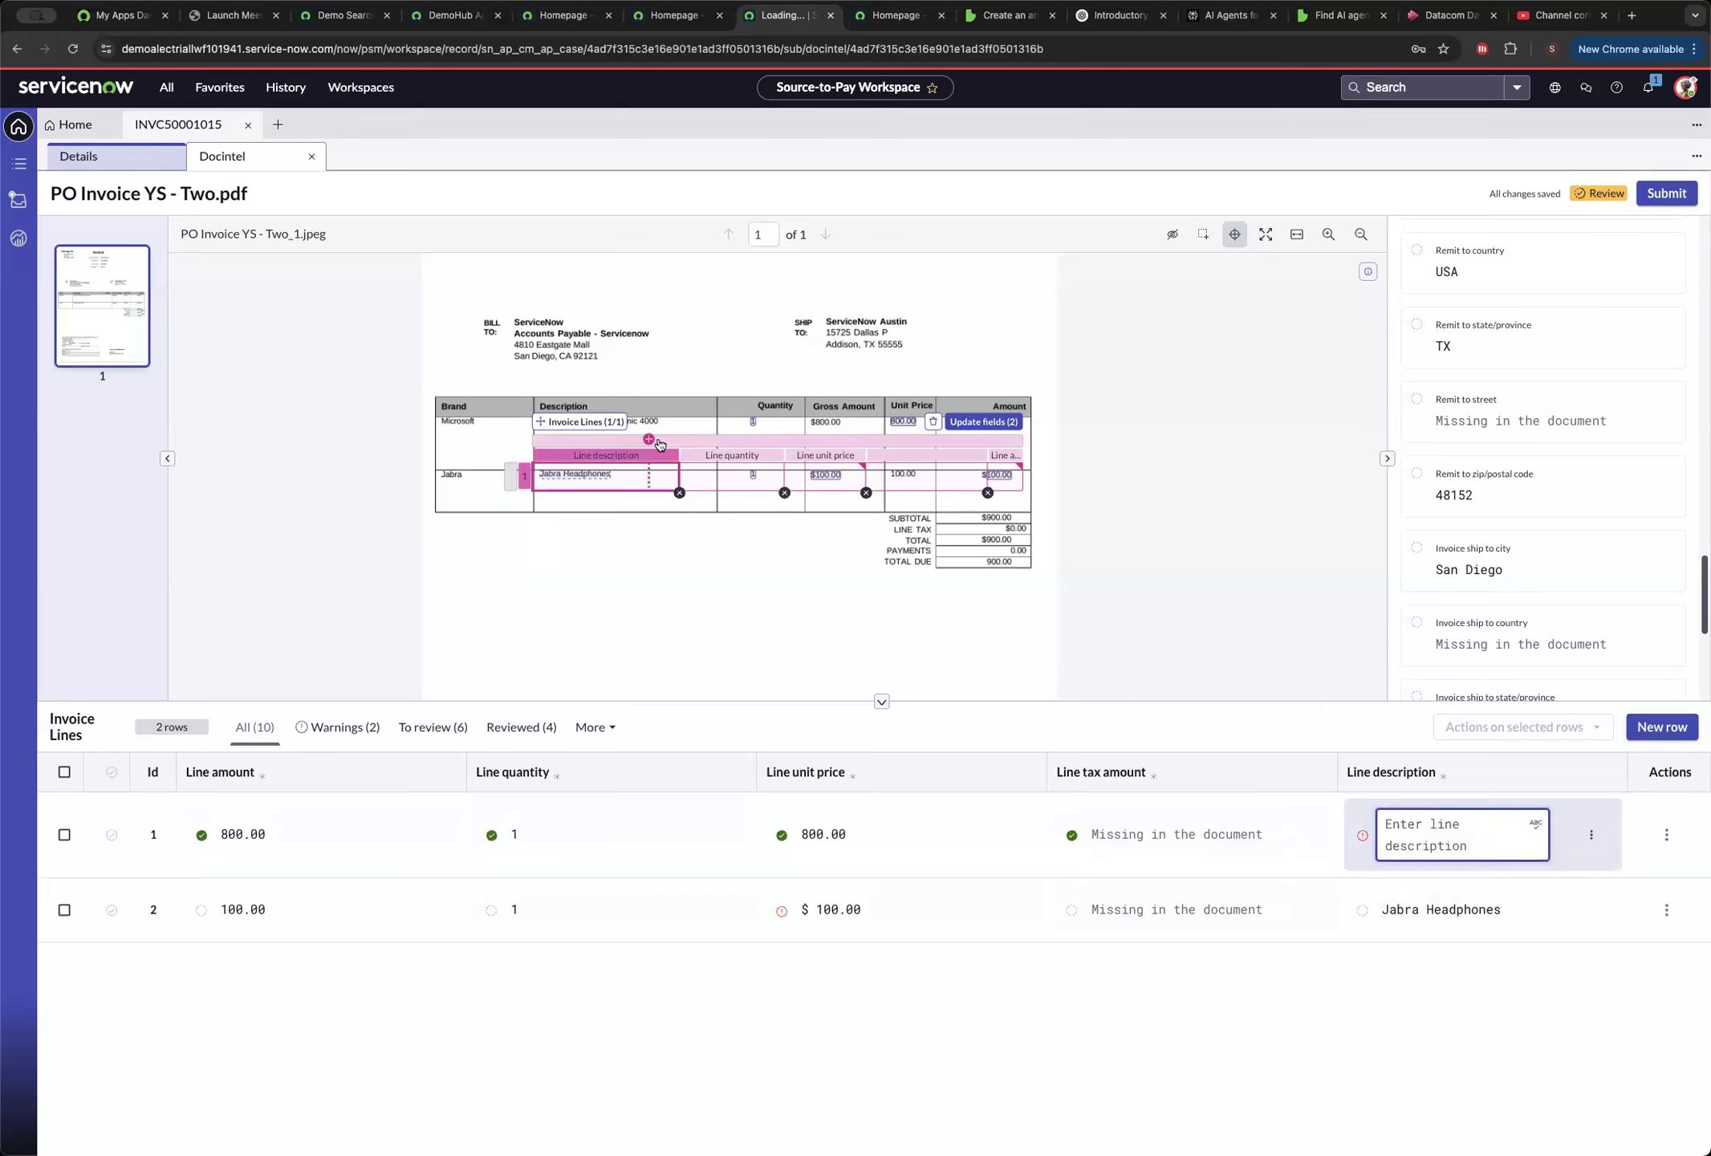
scroll(638, 386, "down", 5)
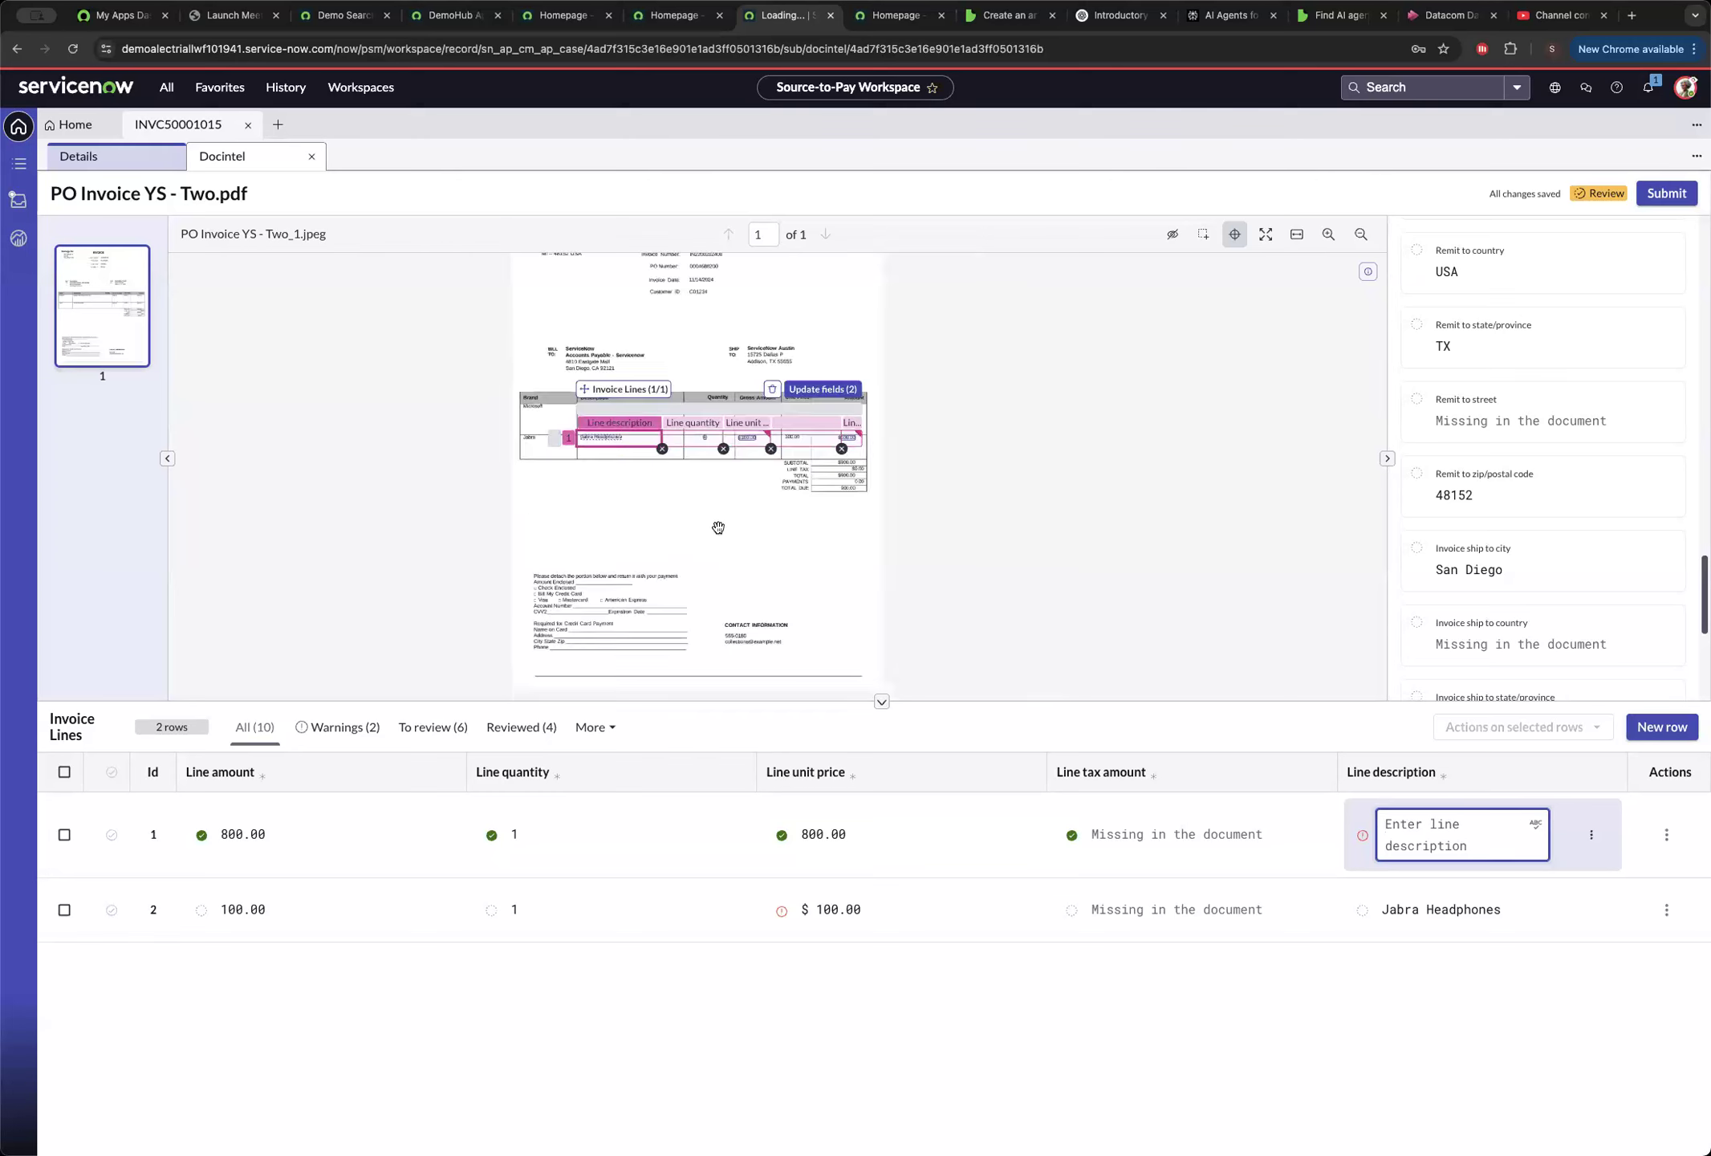
scroll(716, 524, "up", 10)
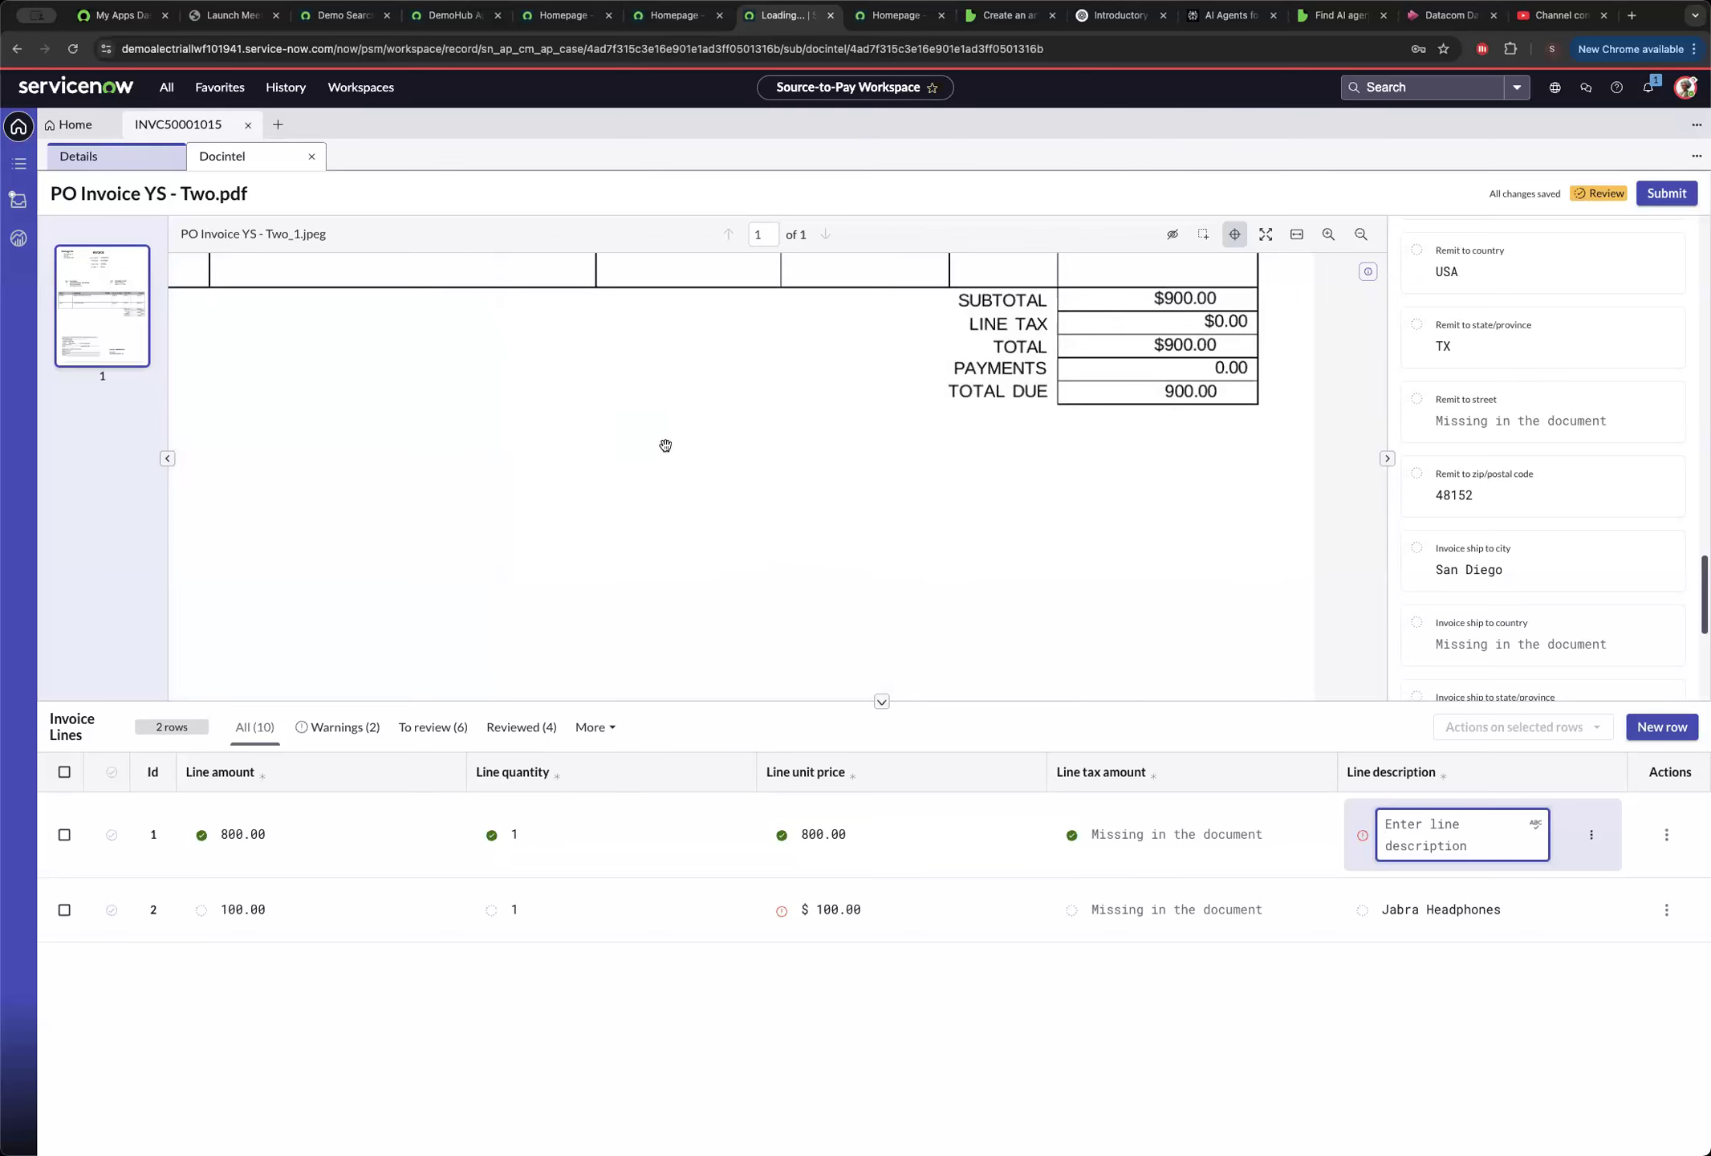
left_click_drag(665, 448, 1021, 726)
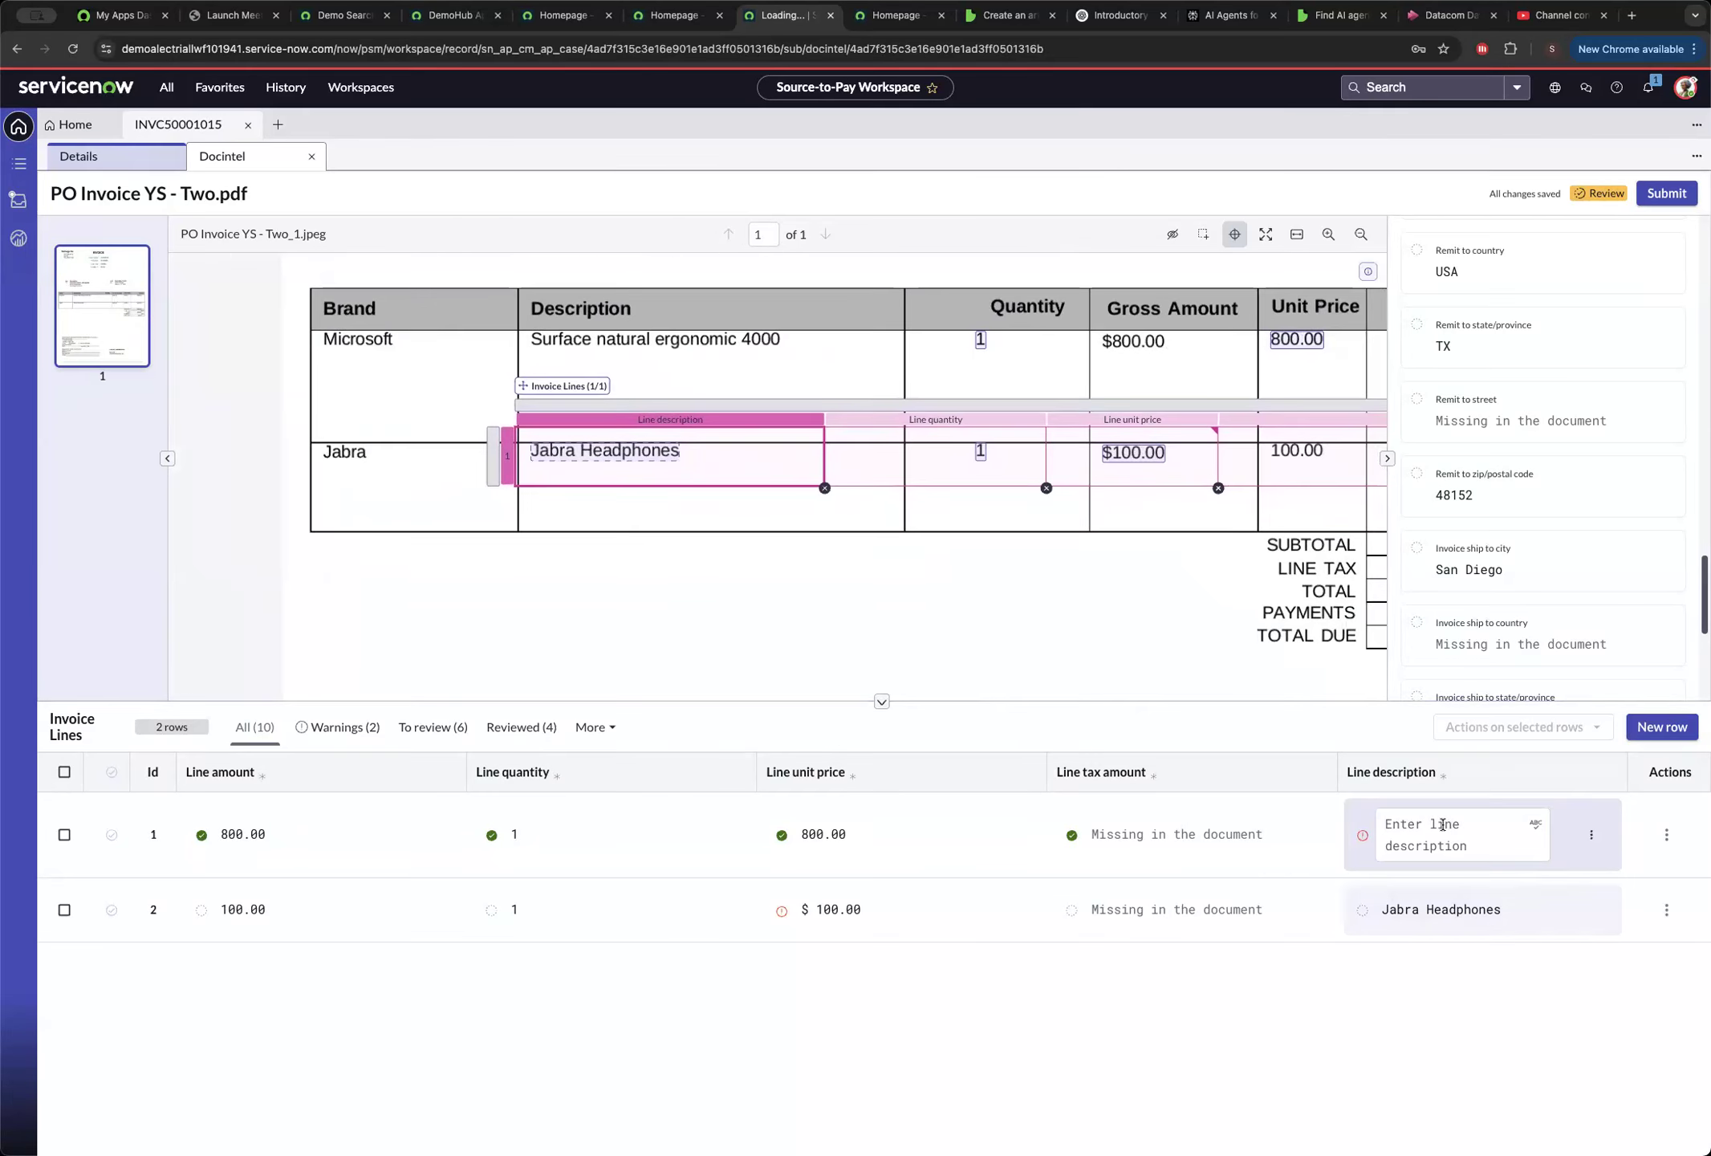
left_click(1441, 824)
type("surf")
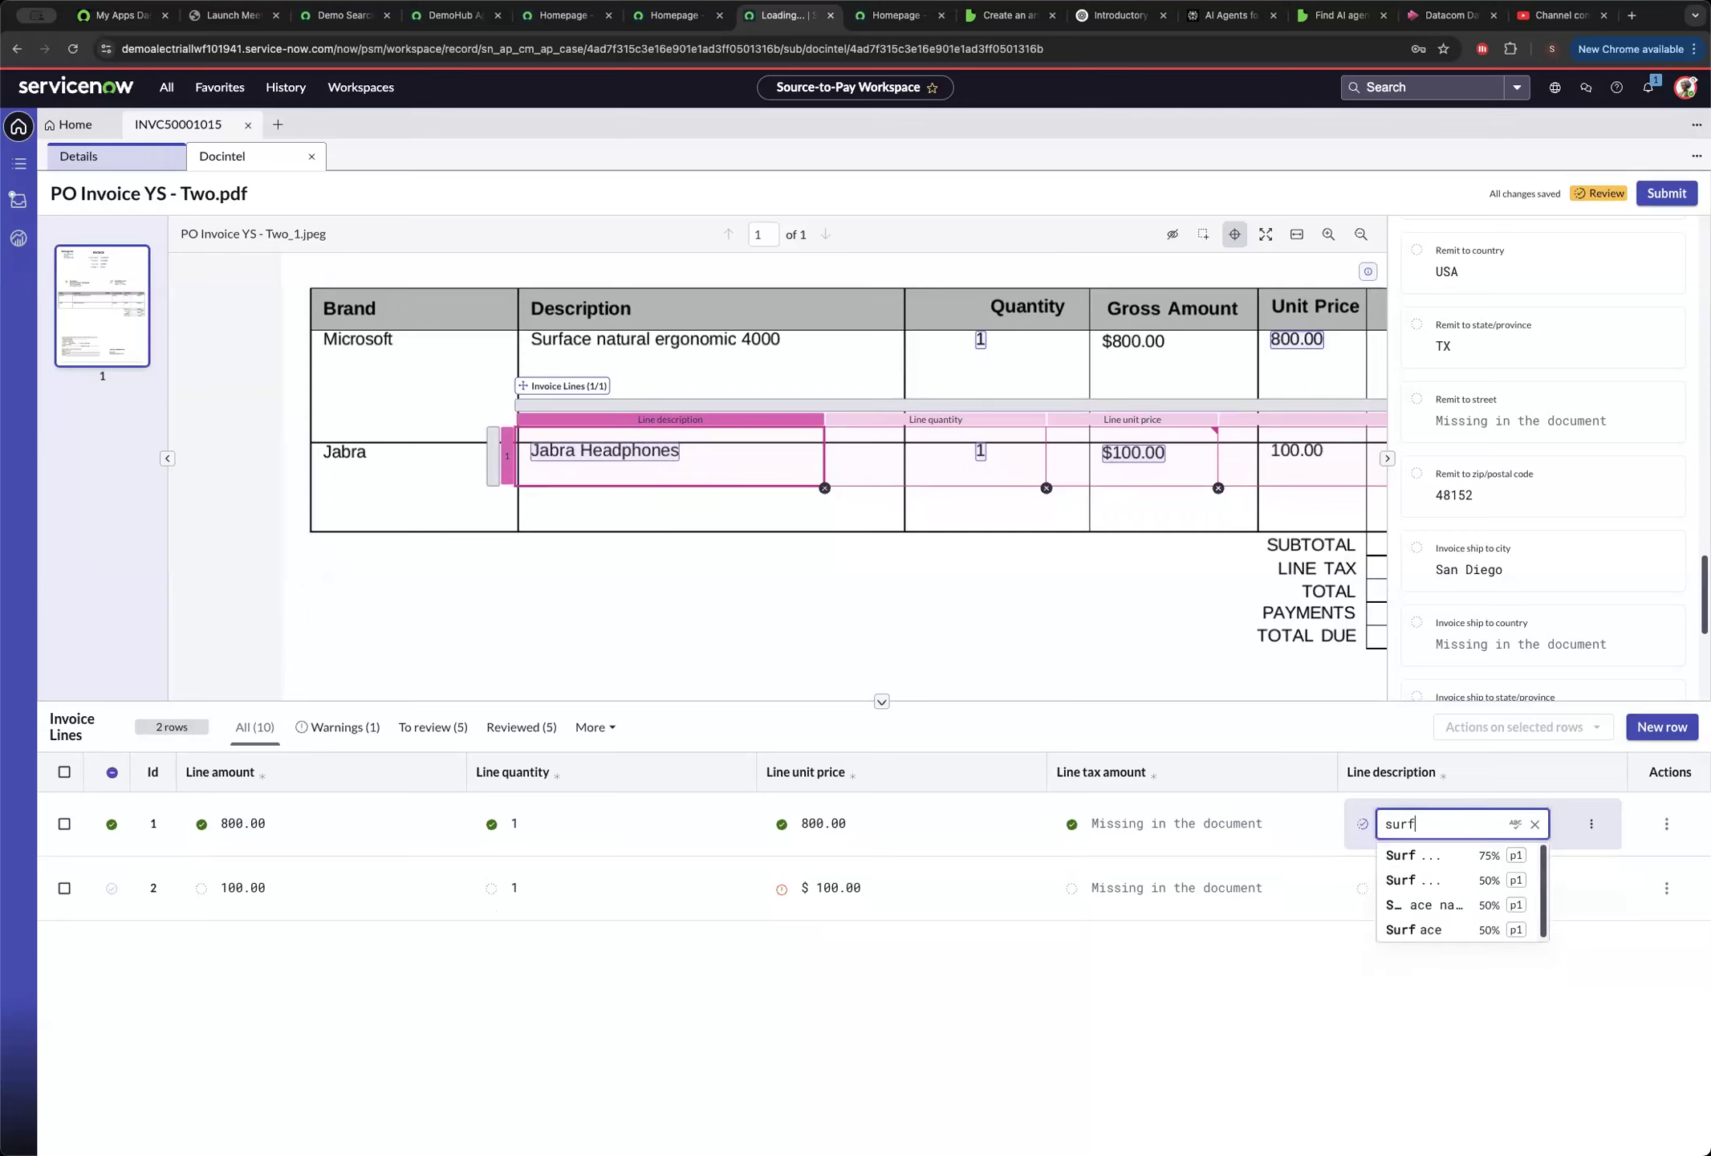
type("ace natu")
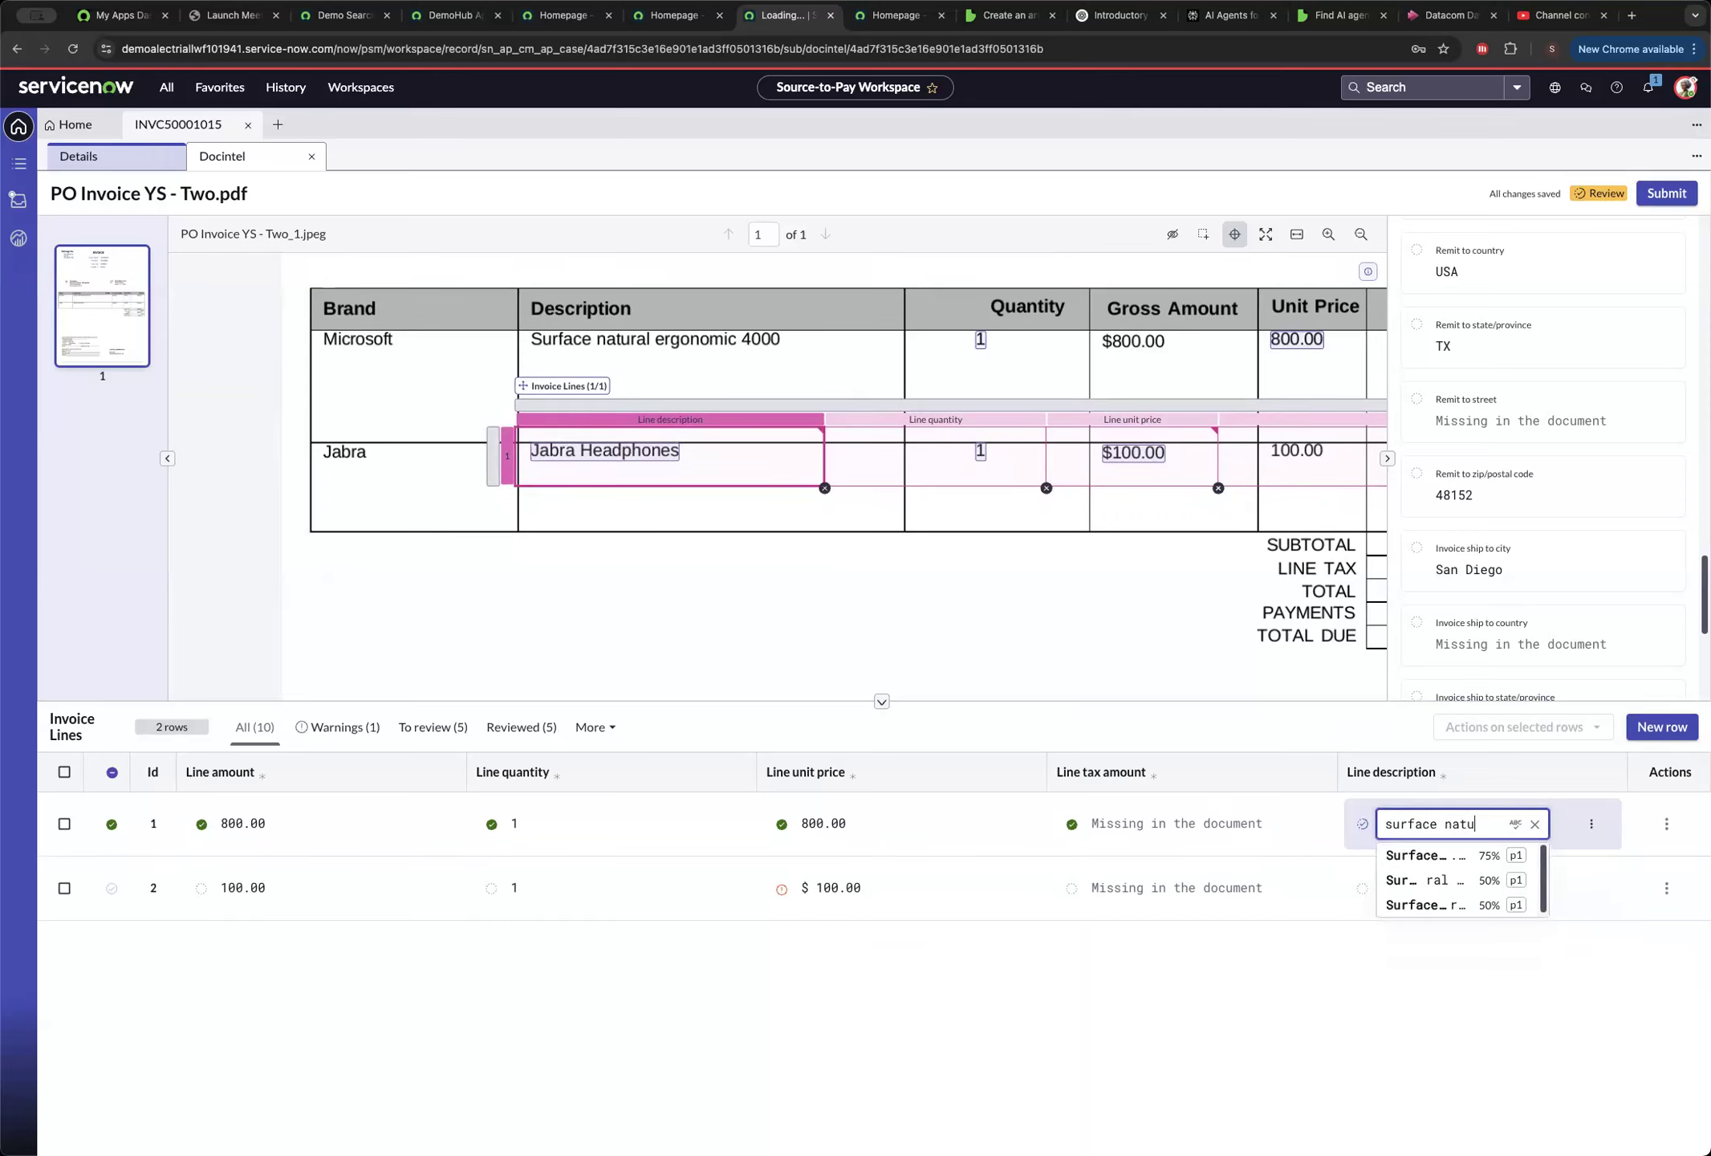
type("ral ergonomo")
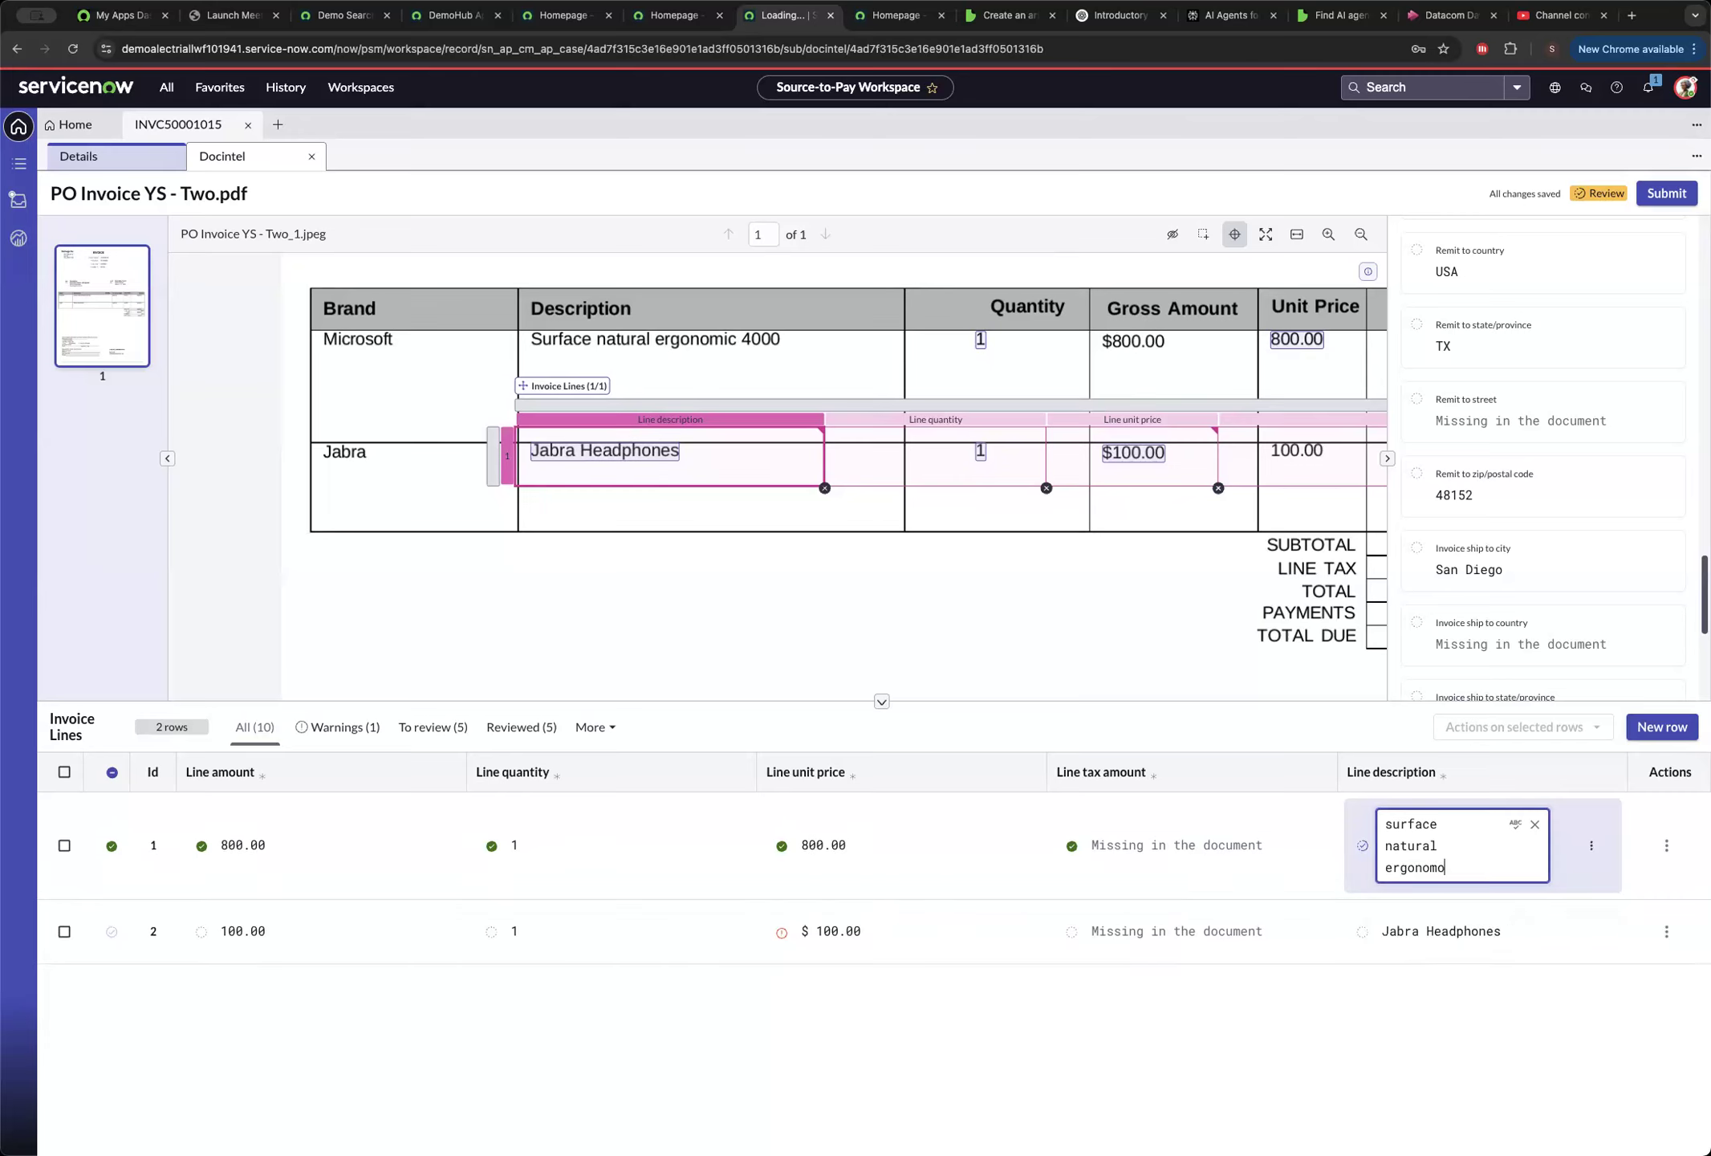
key("BackSpace")
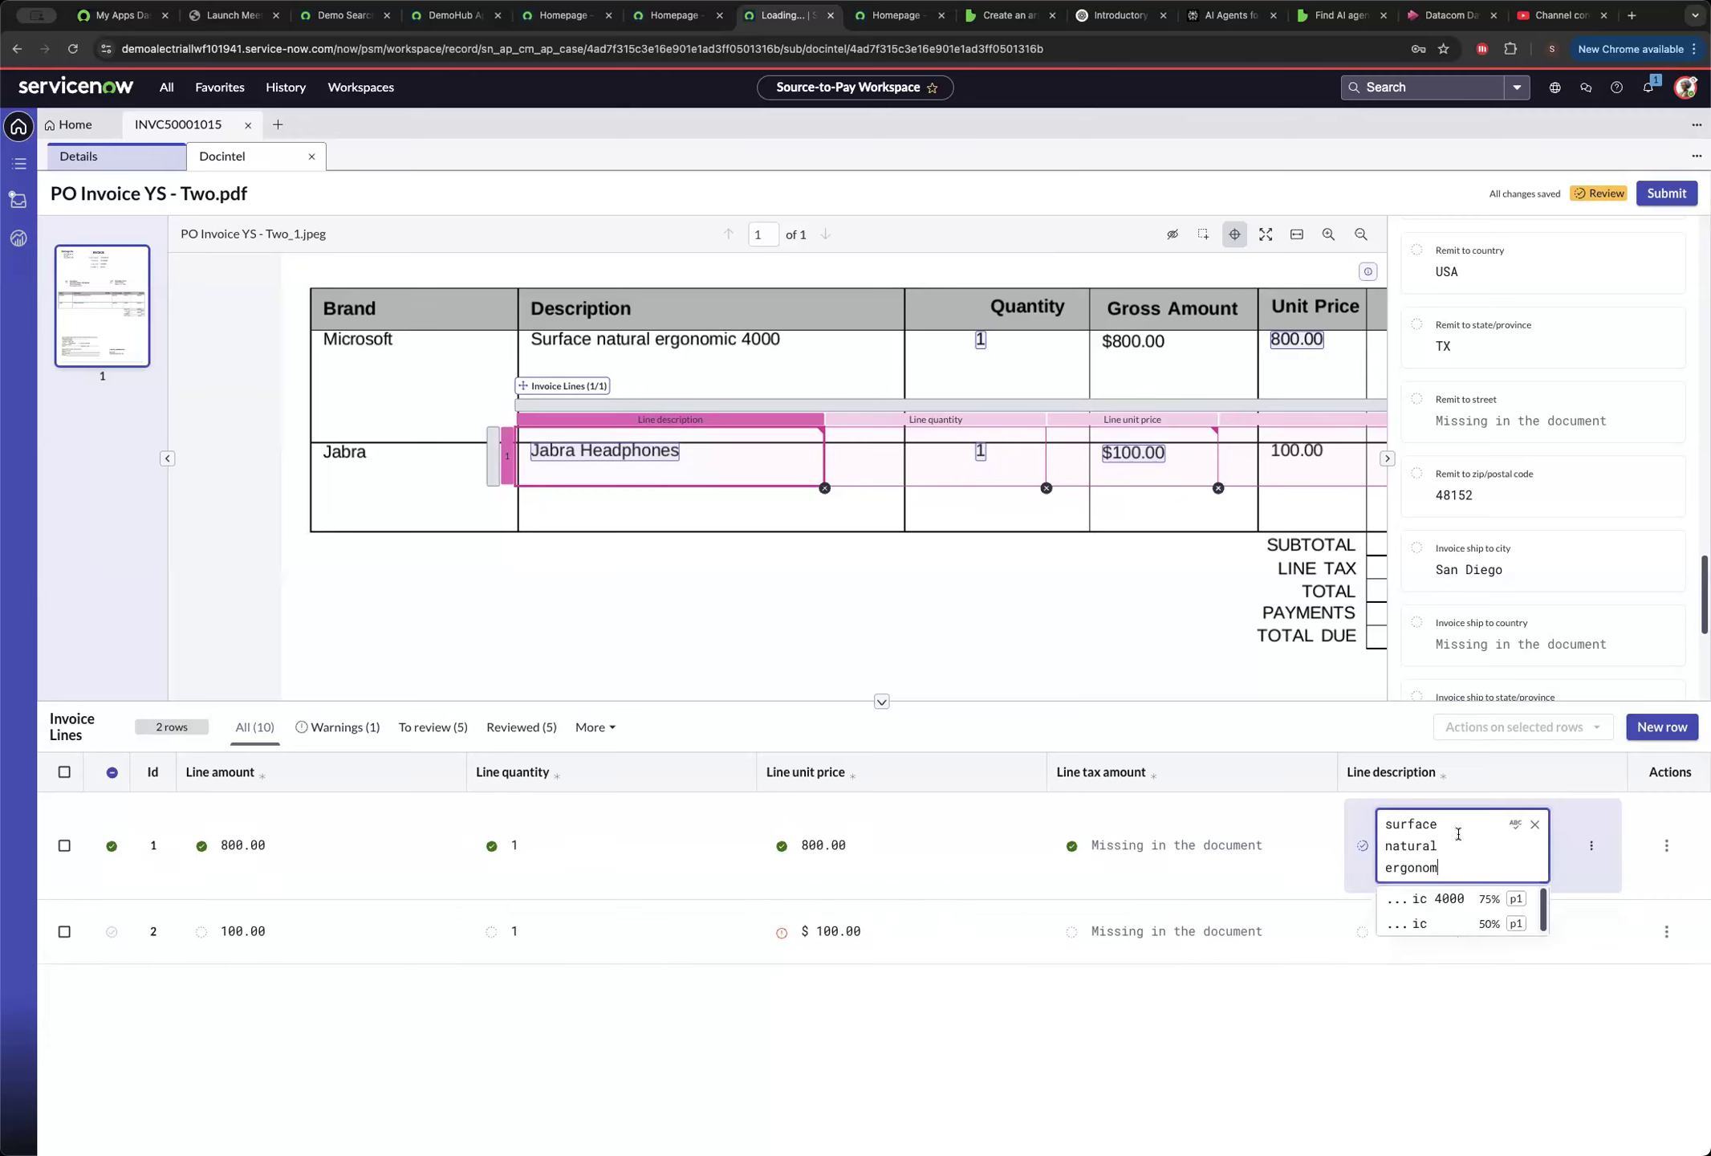
left_click(1455, 900)
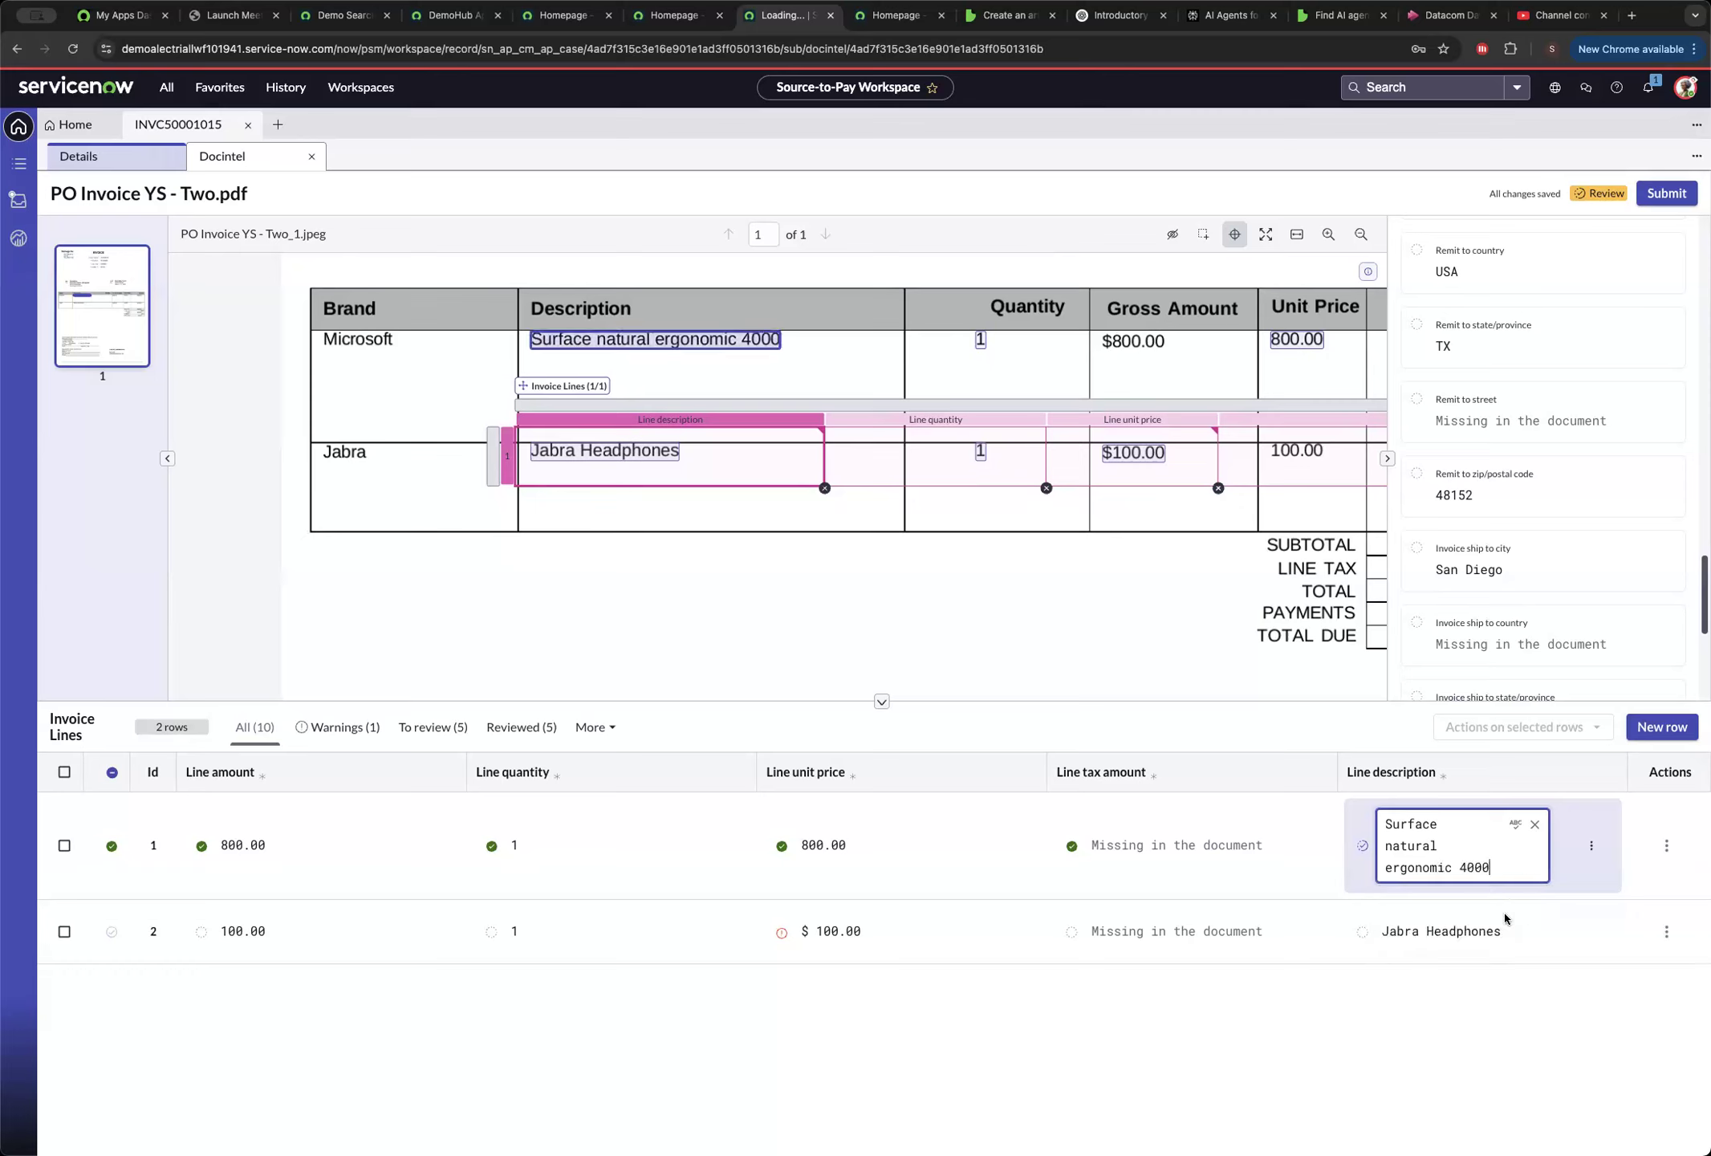
left_click(1568, 939)
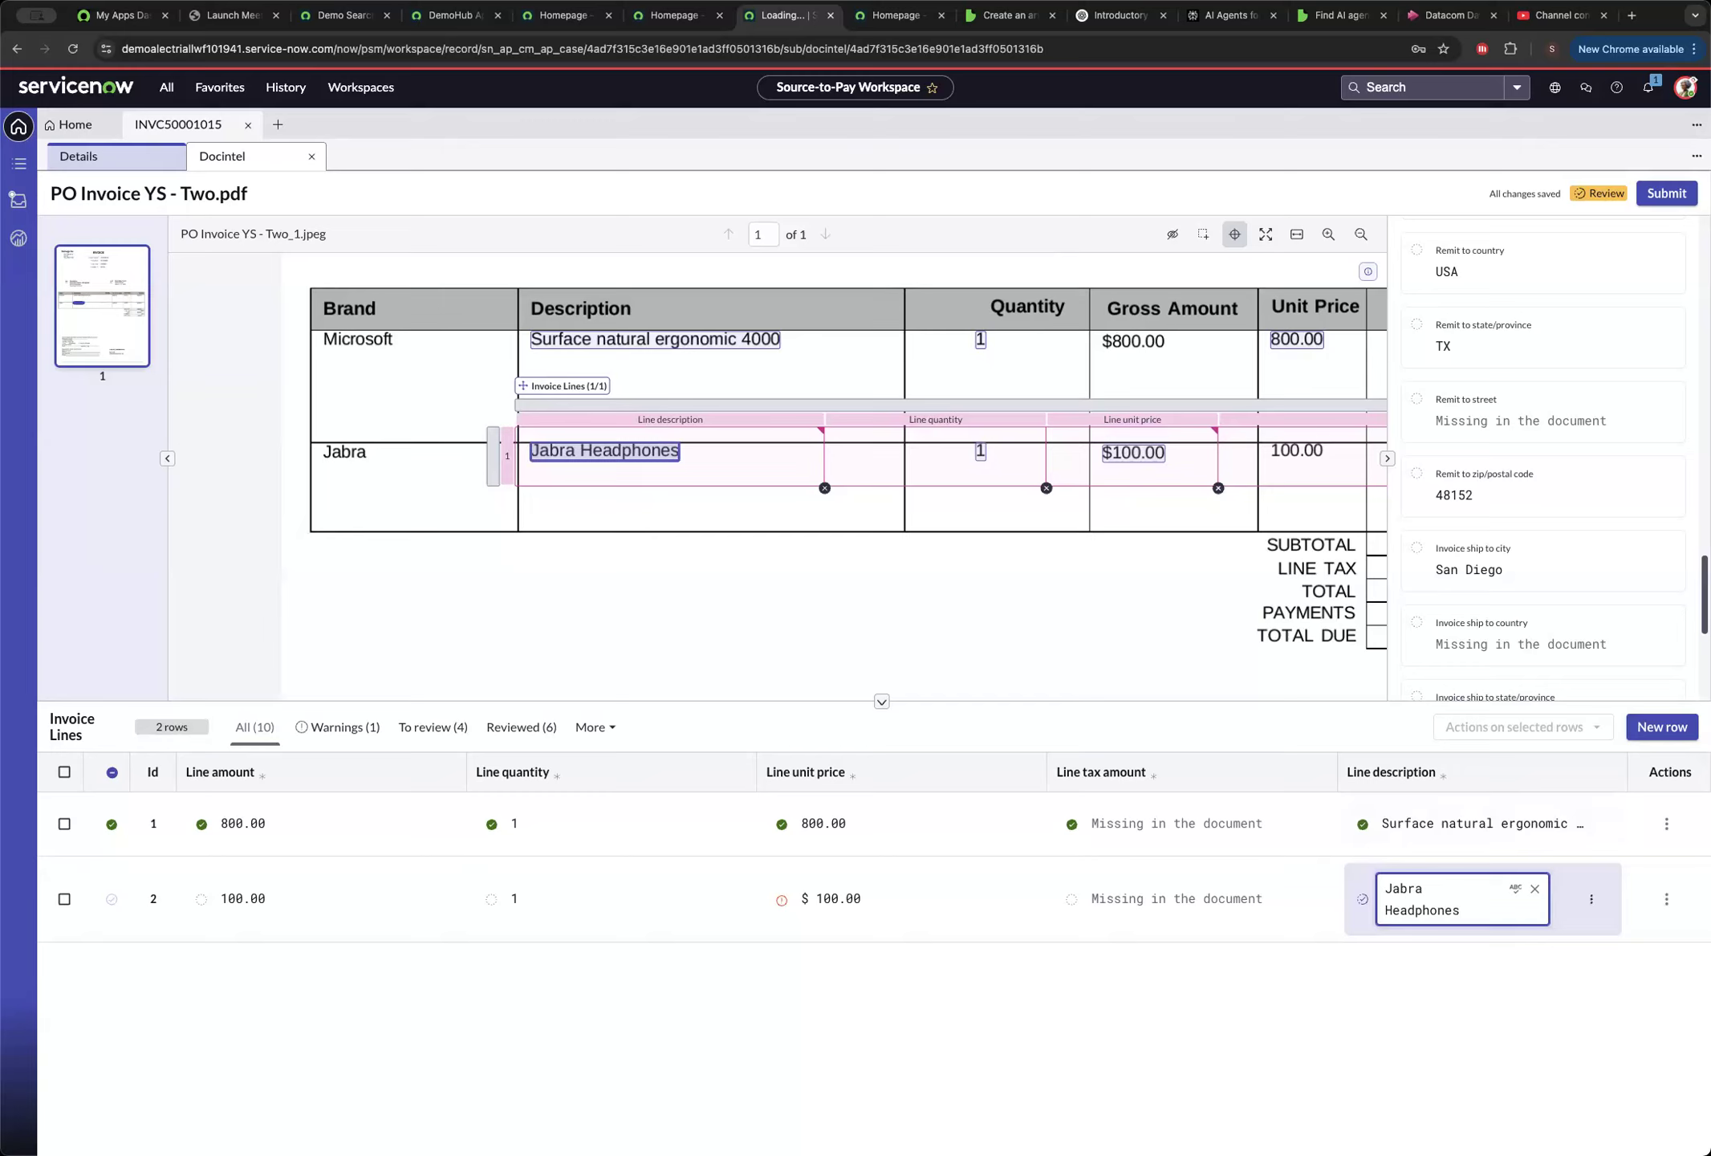
Submit the PO Invoice YS - Two.pdf extraction, confirming the unreviewed field predictions, and return to the invoice case details.
left_click(1667, 824)
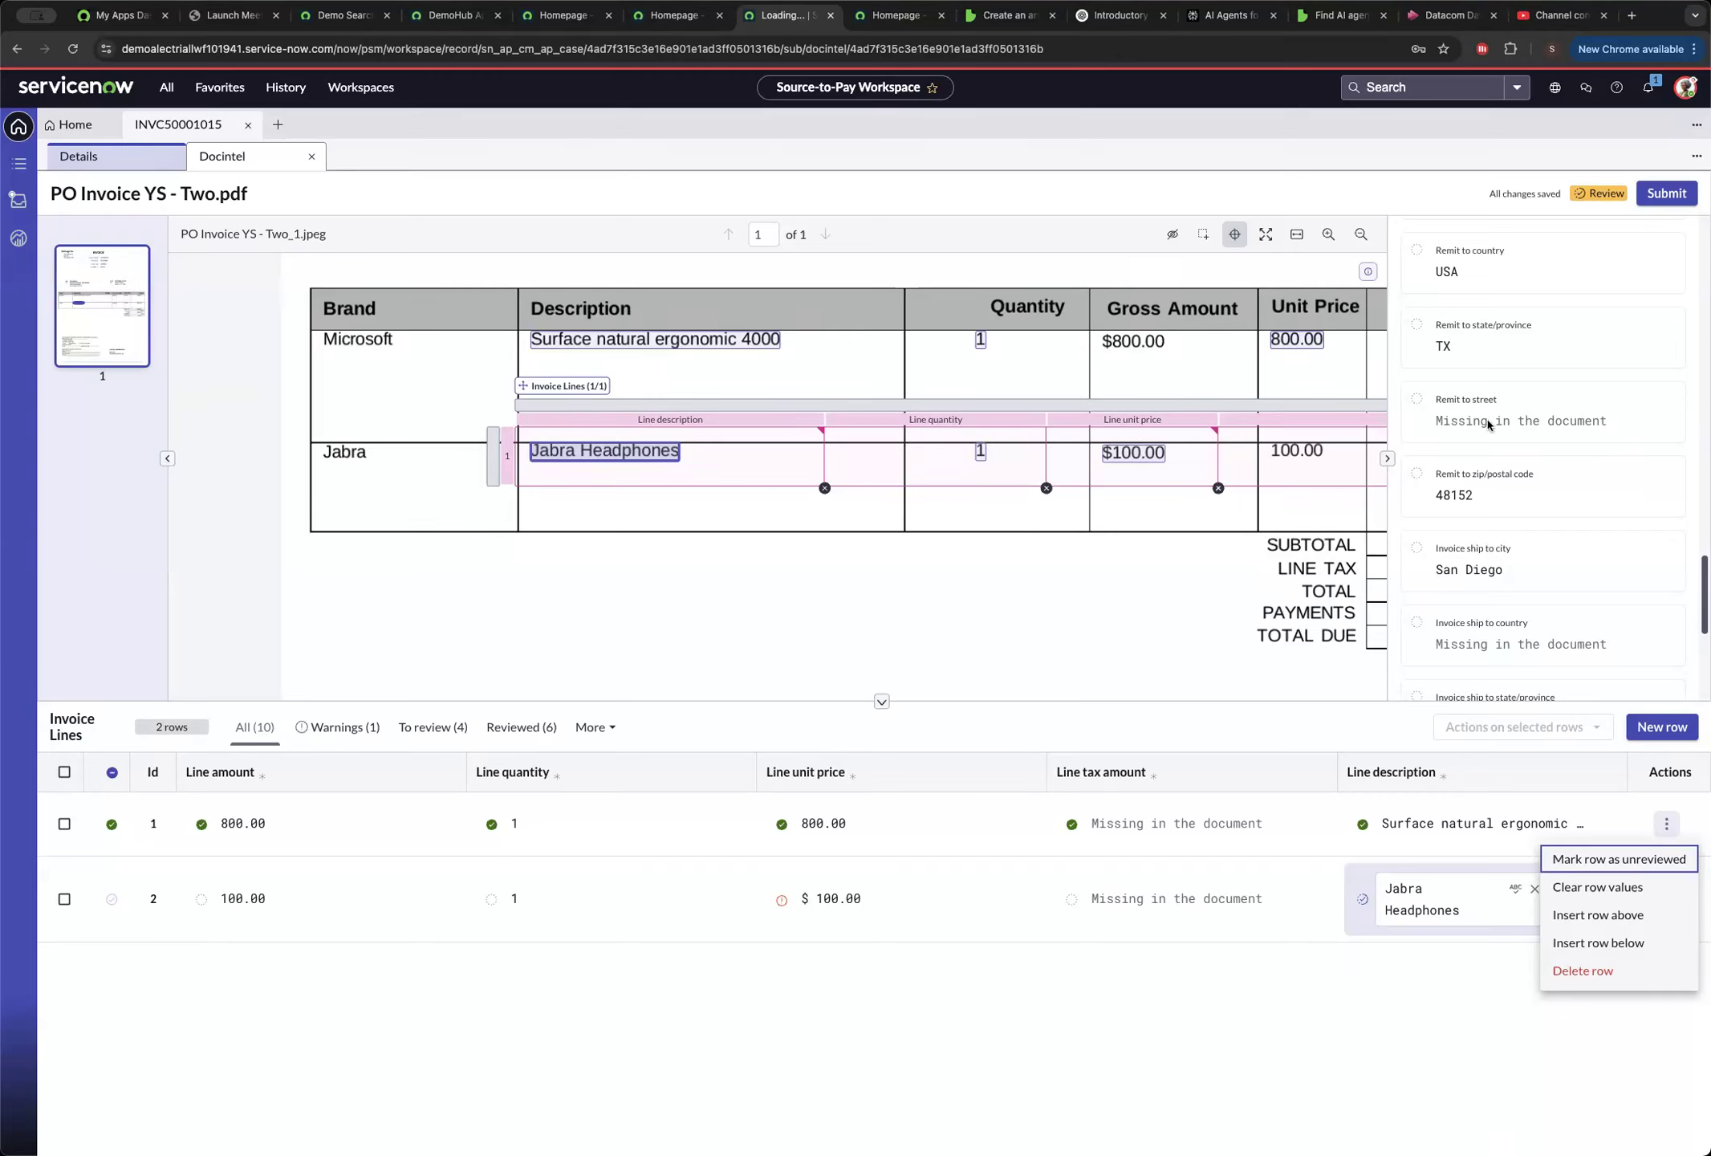
left_click(1668, 194)
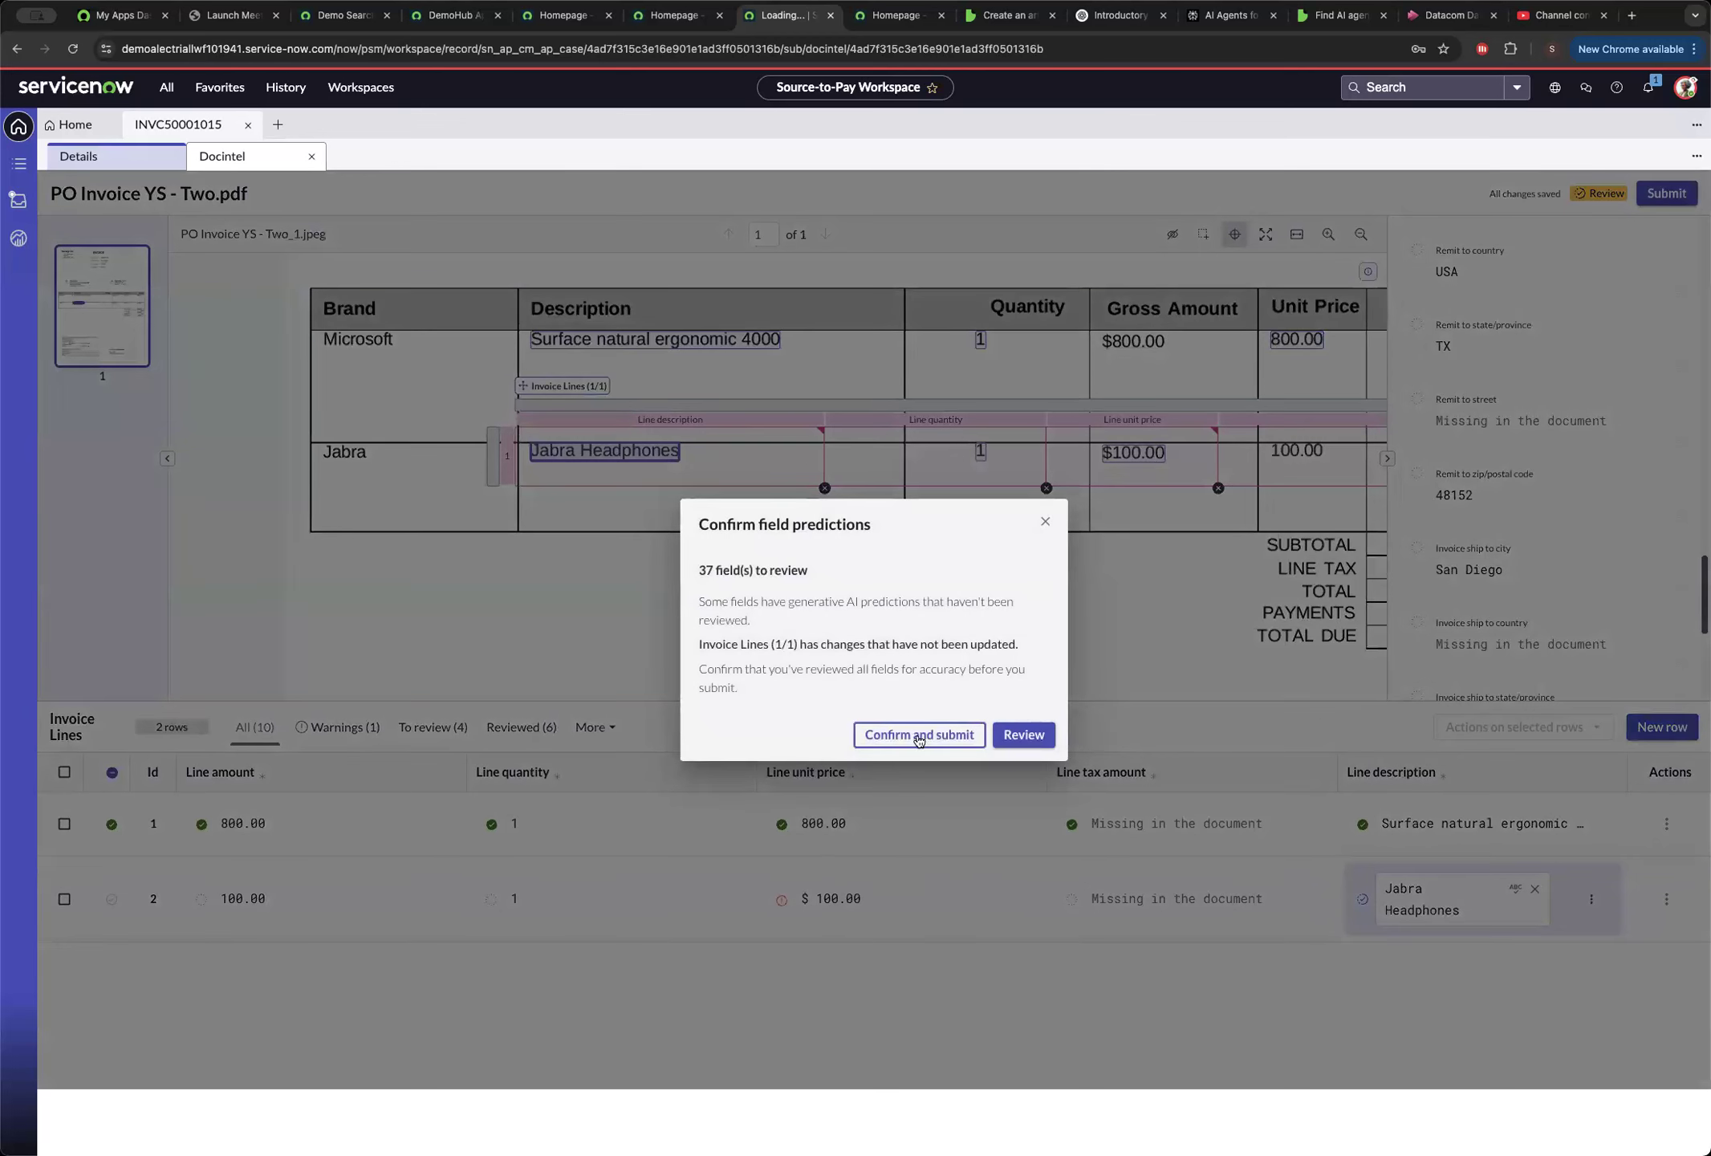
left_click(923, 734)
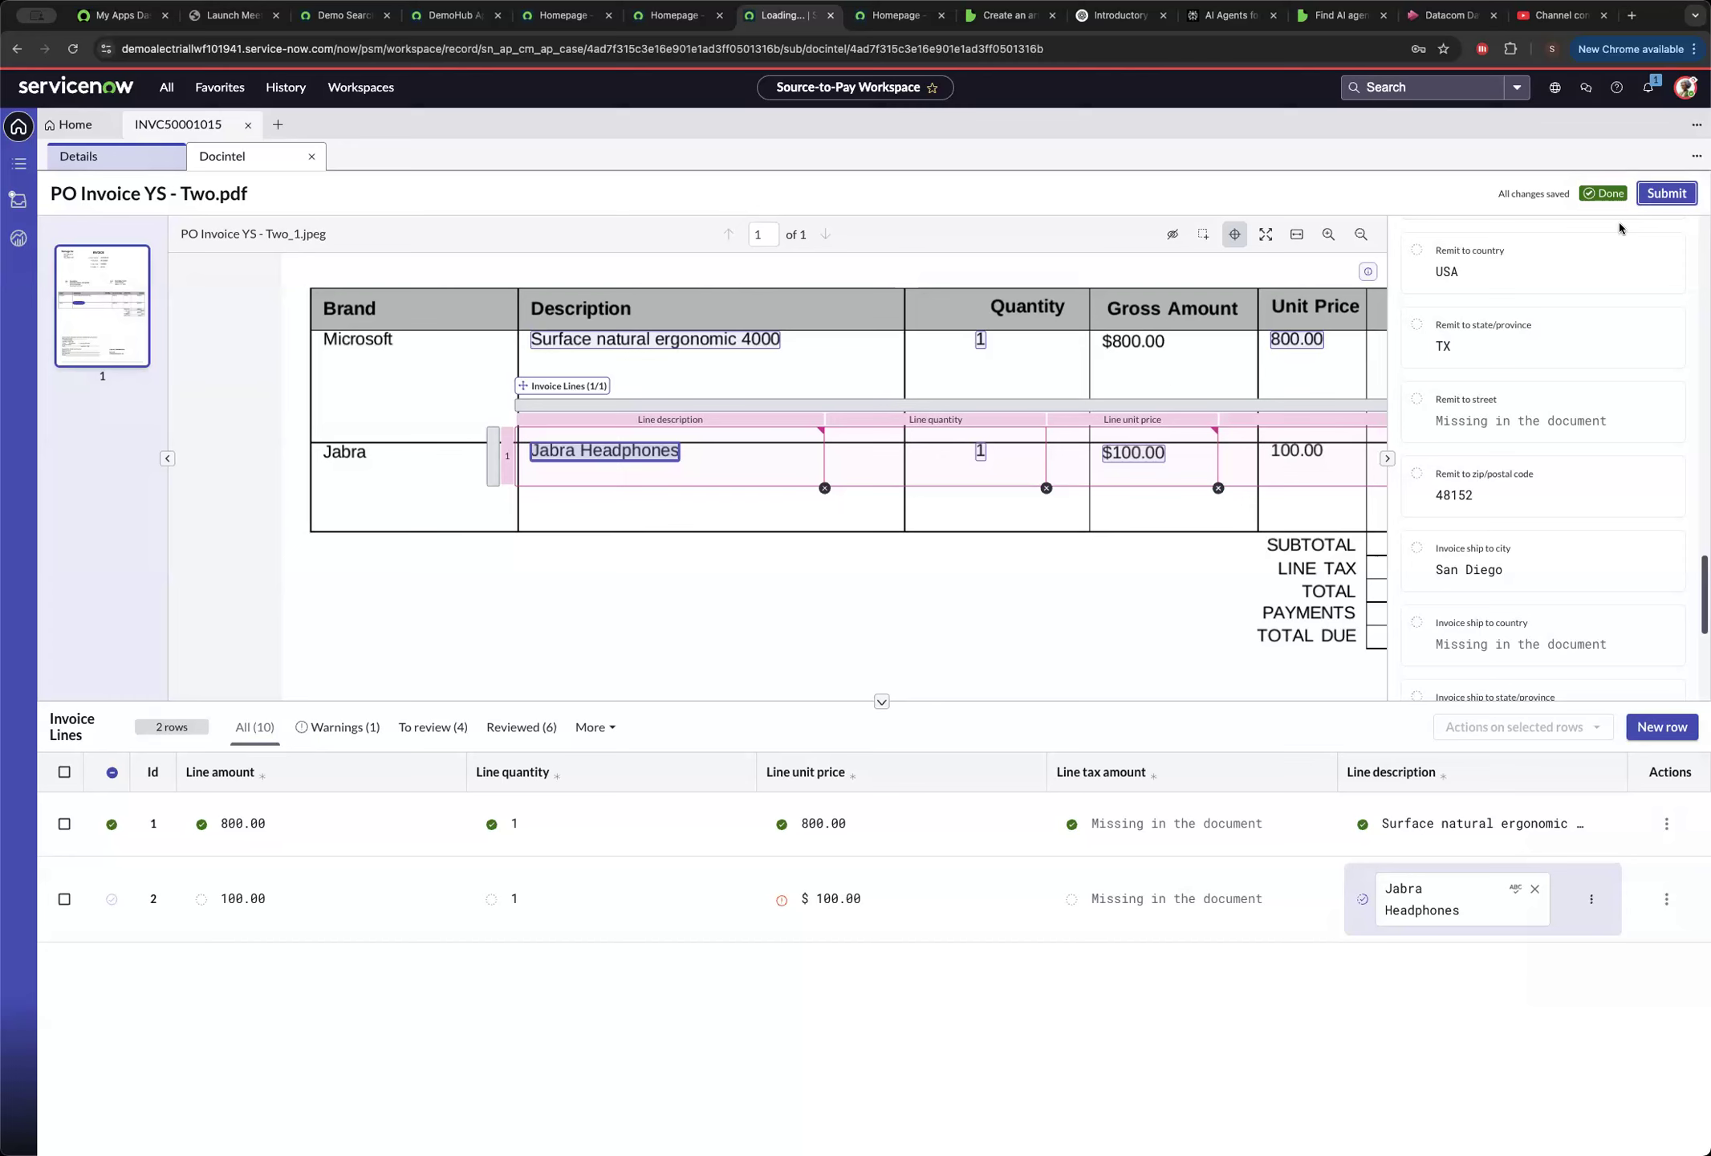
left_click(120, 160)
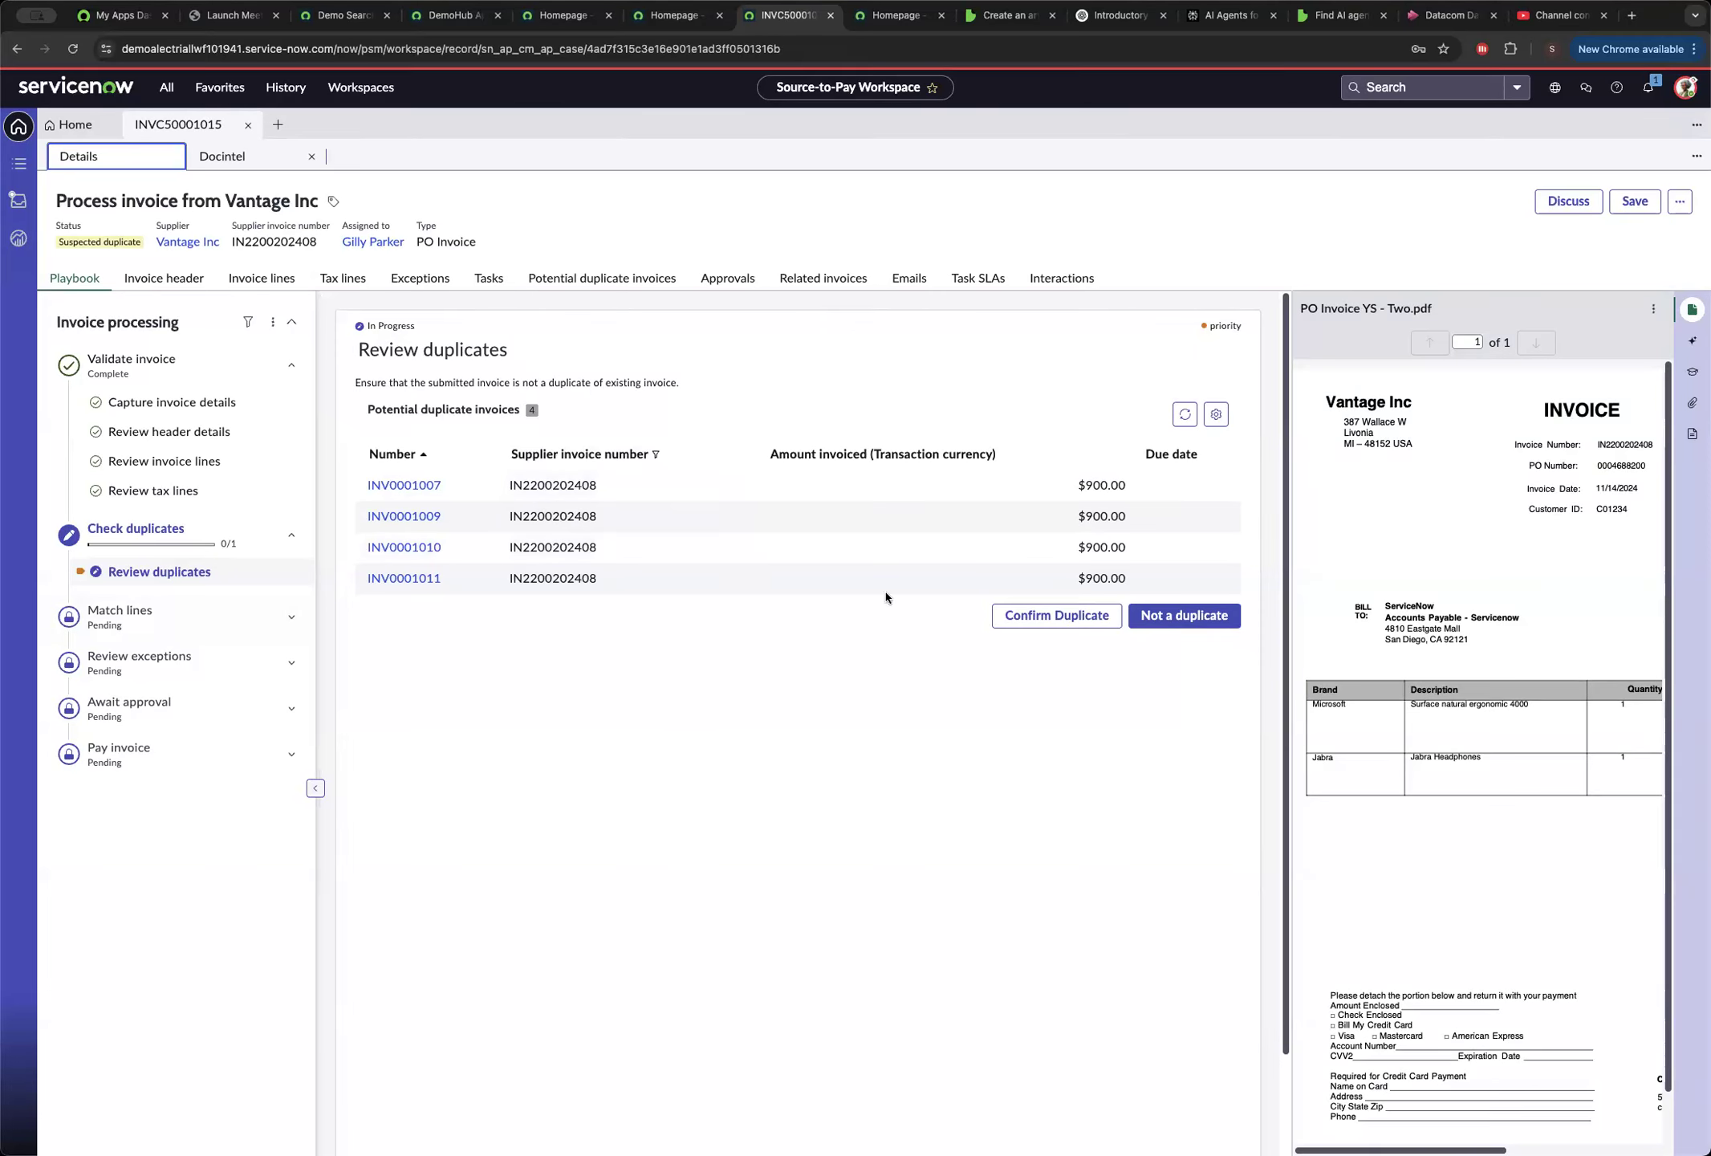
Accept the Vantage Inc invoice as not a duplicate, giving the reason "Demo".
left_click(1178, 617)
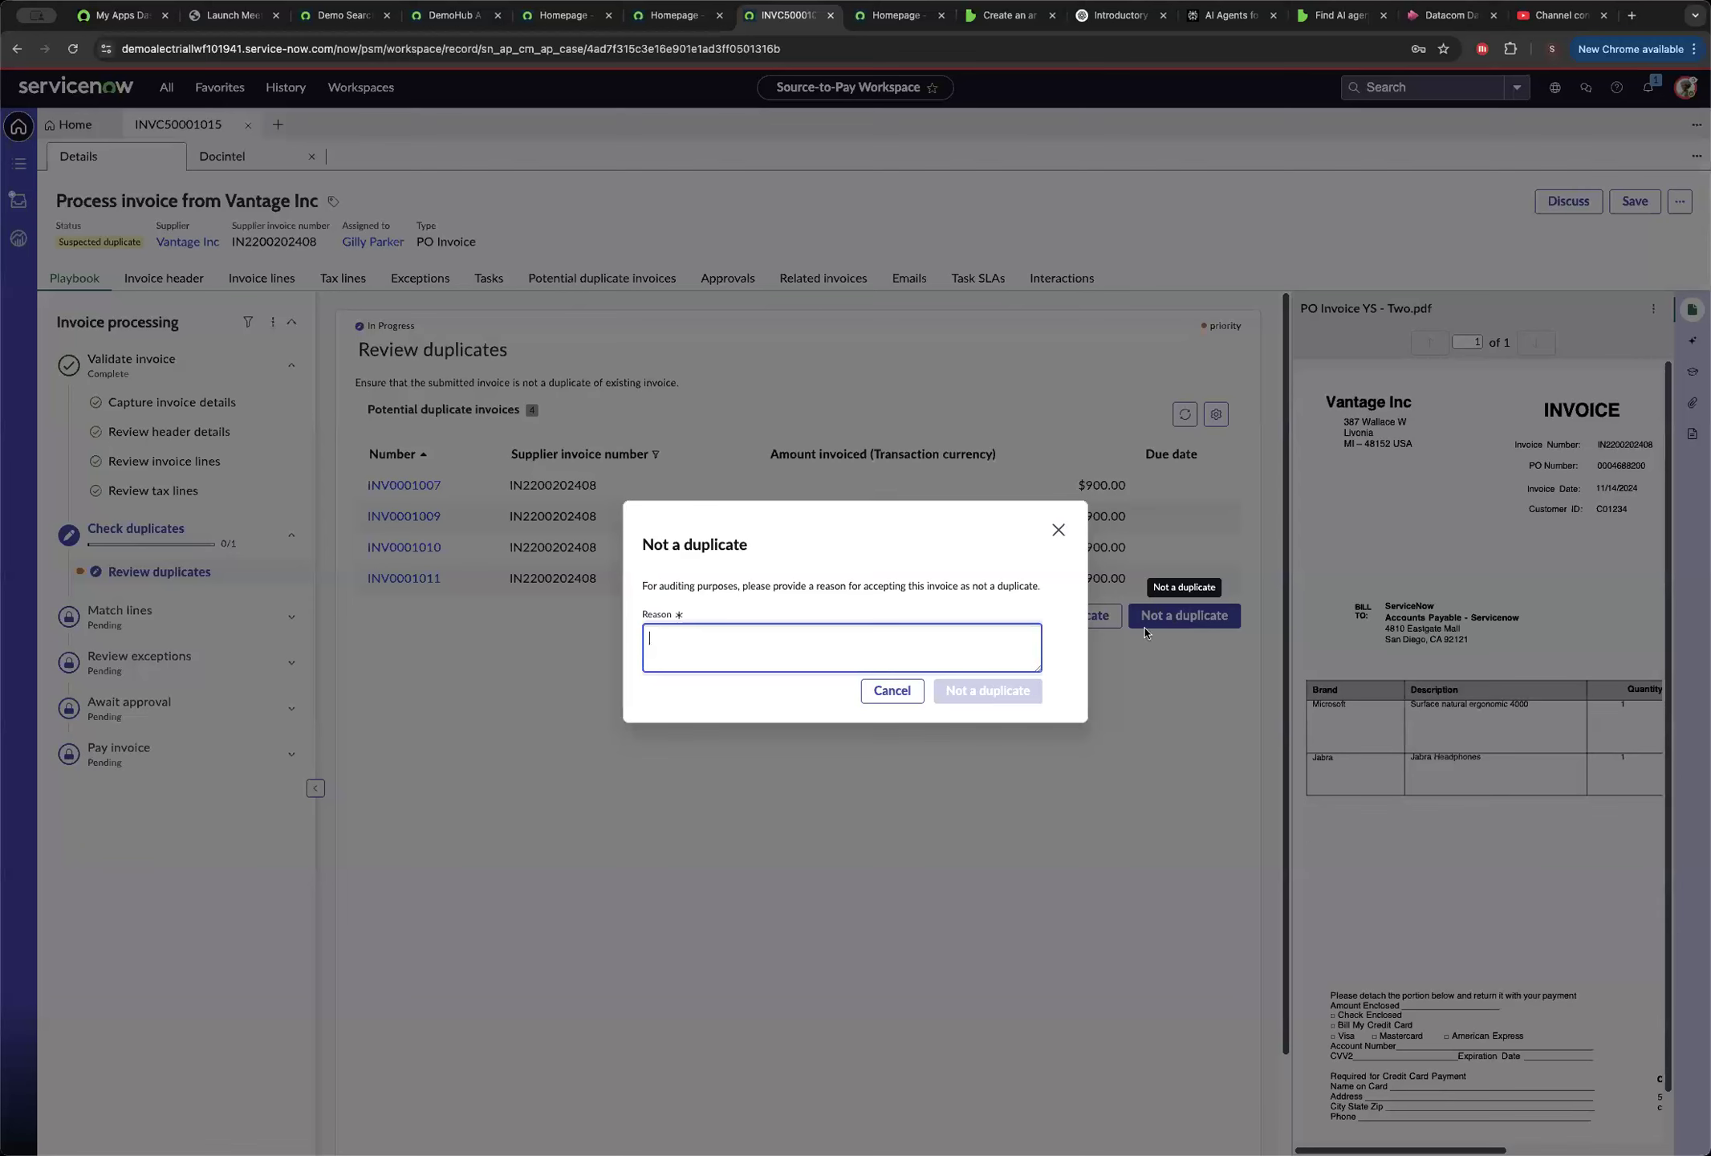
left_click(748, 634)
type("Demo")
left_click(987, 690)
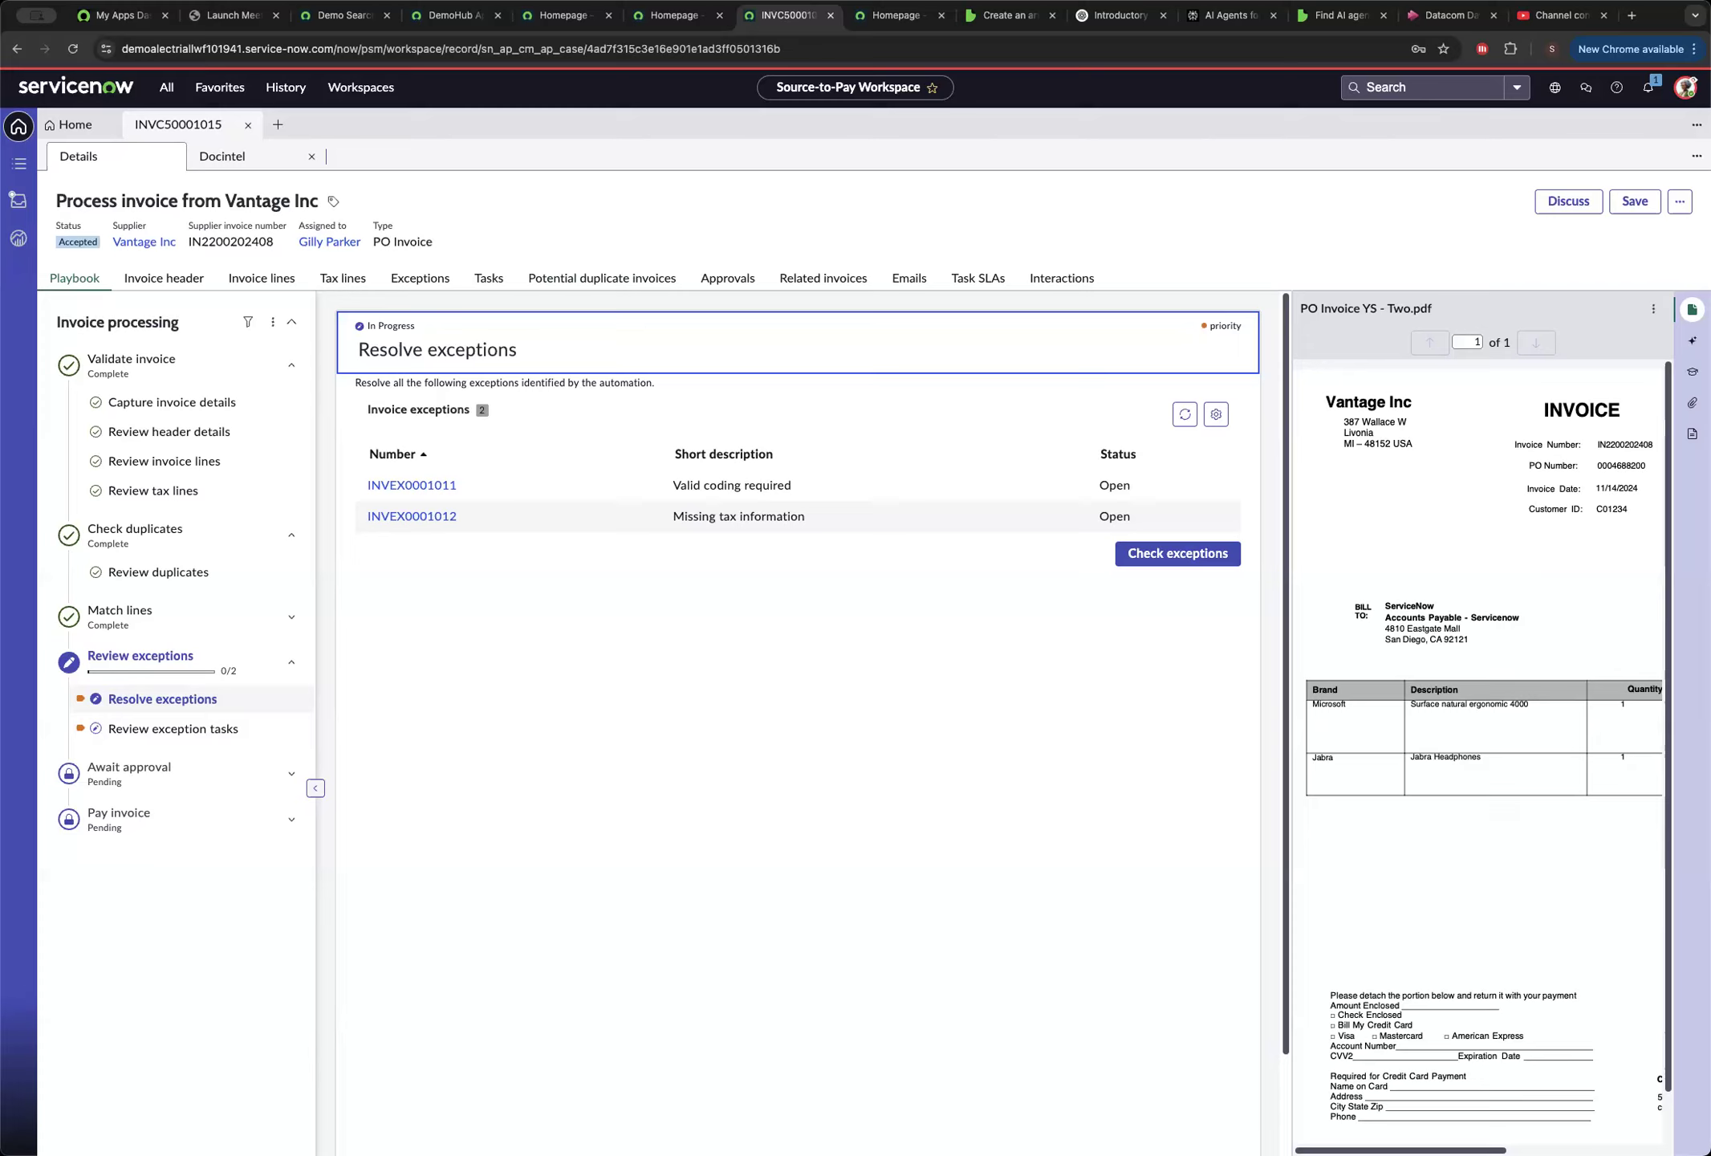
Generate the Now Assist summary of the invoice case and open the invoice lines affected by the Valid coding required exception.
left_click(1693, 340)
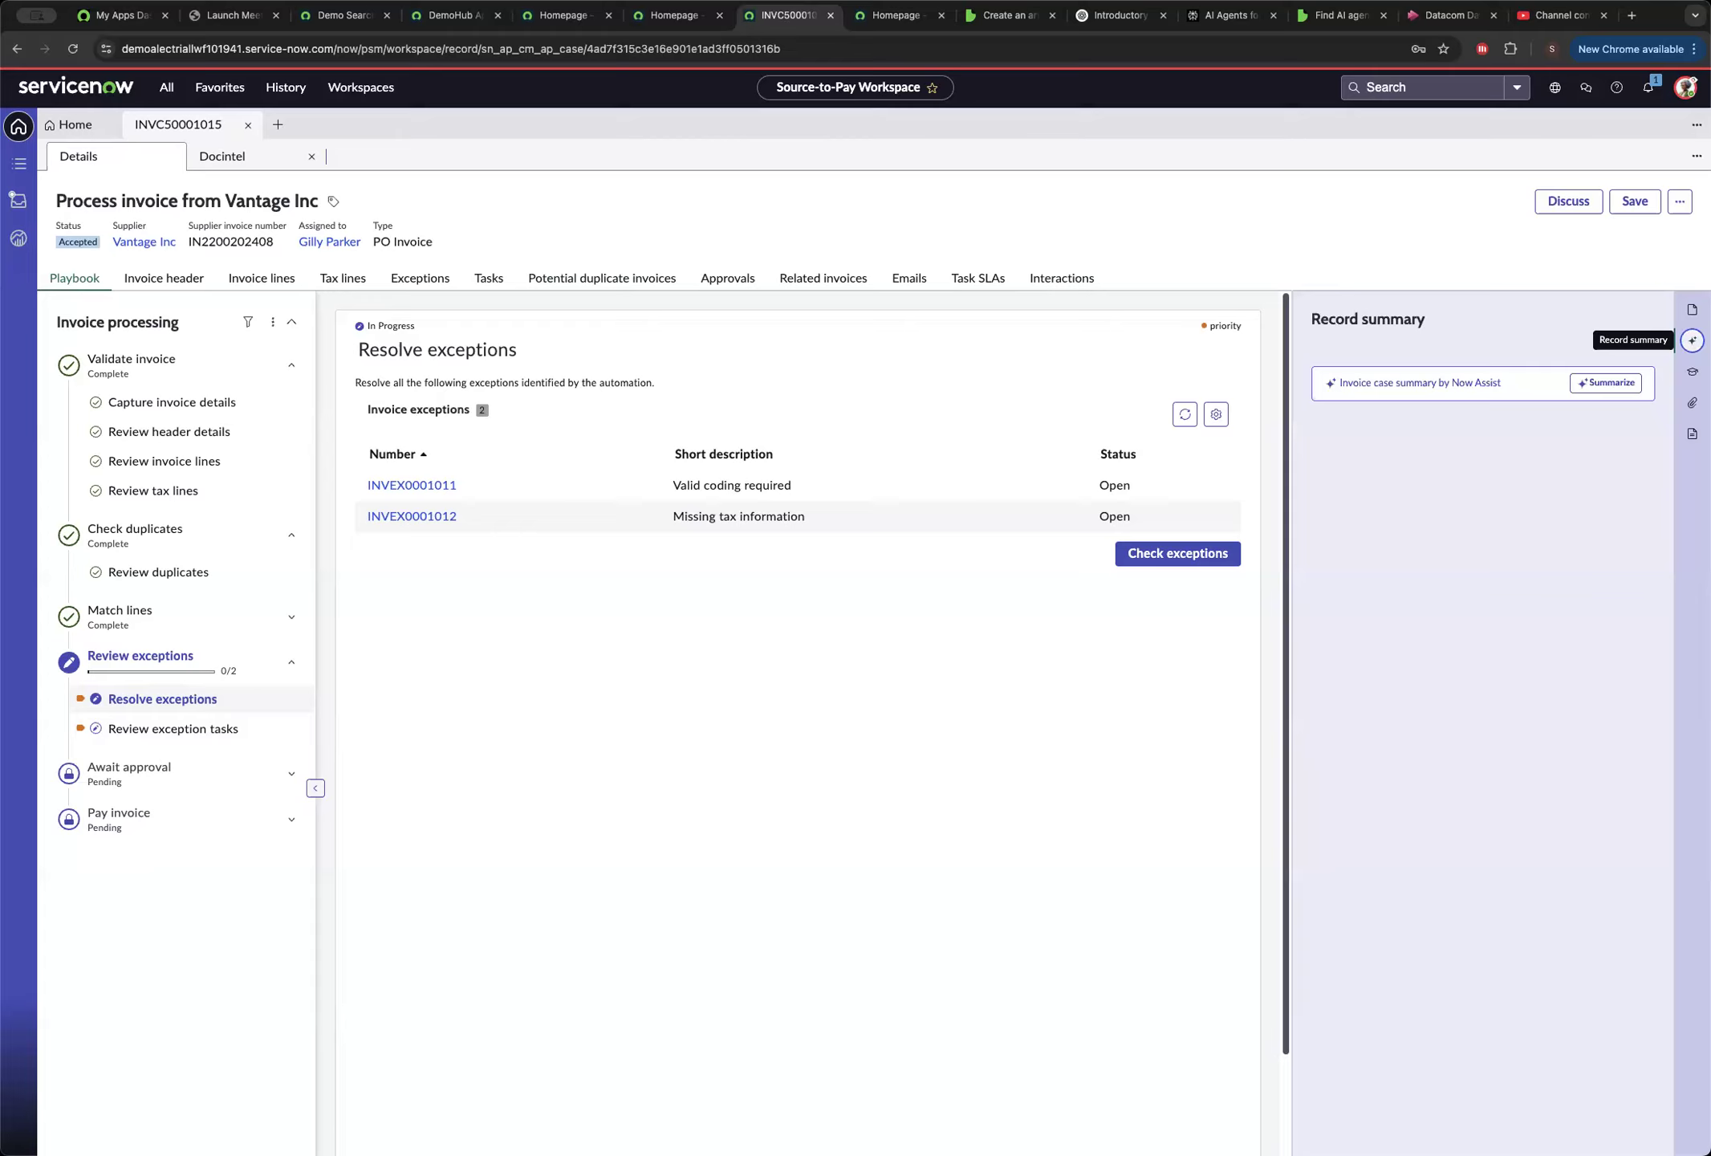
left_click(1612, 391)
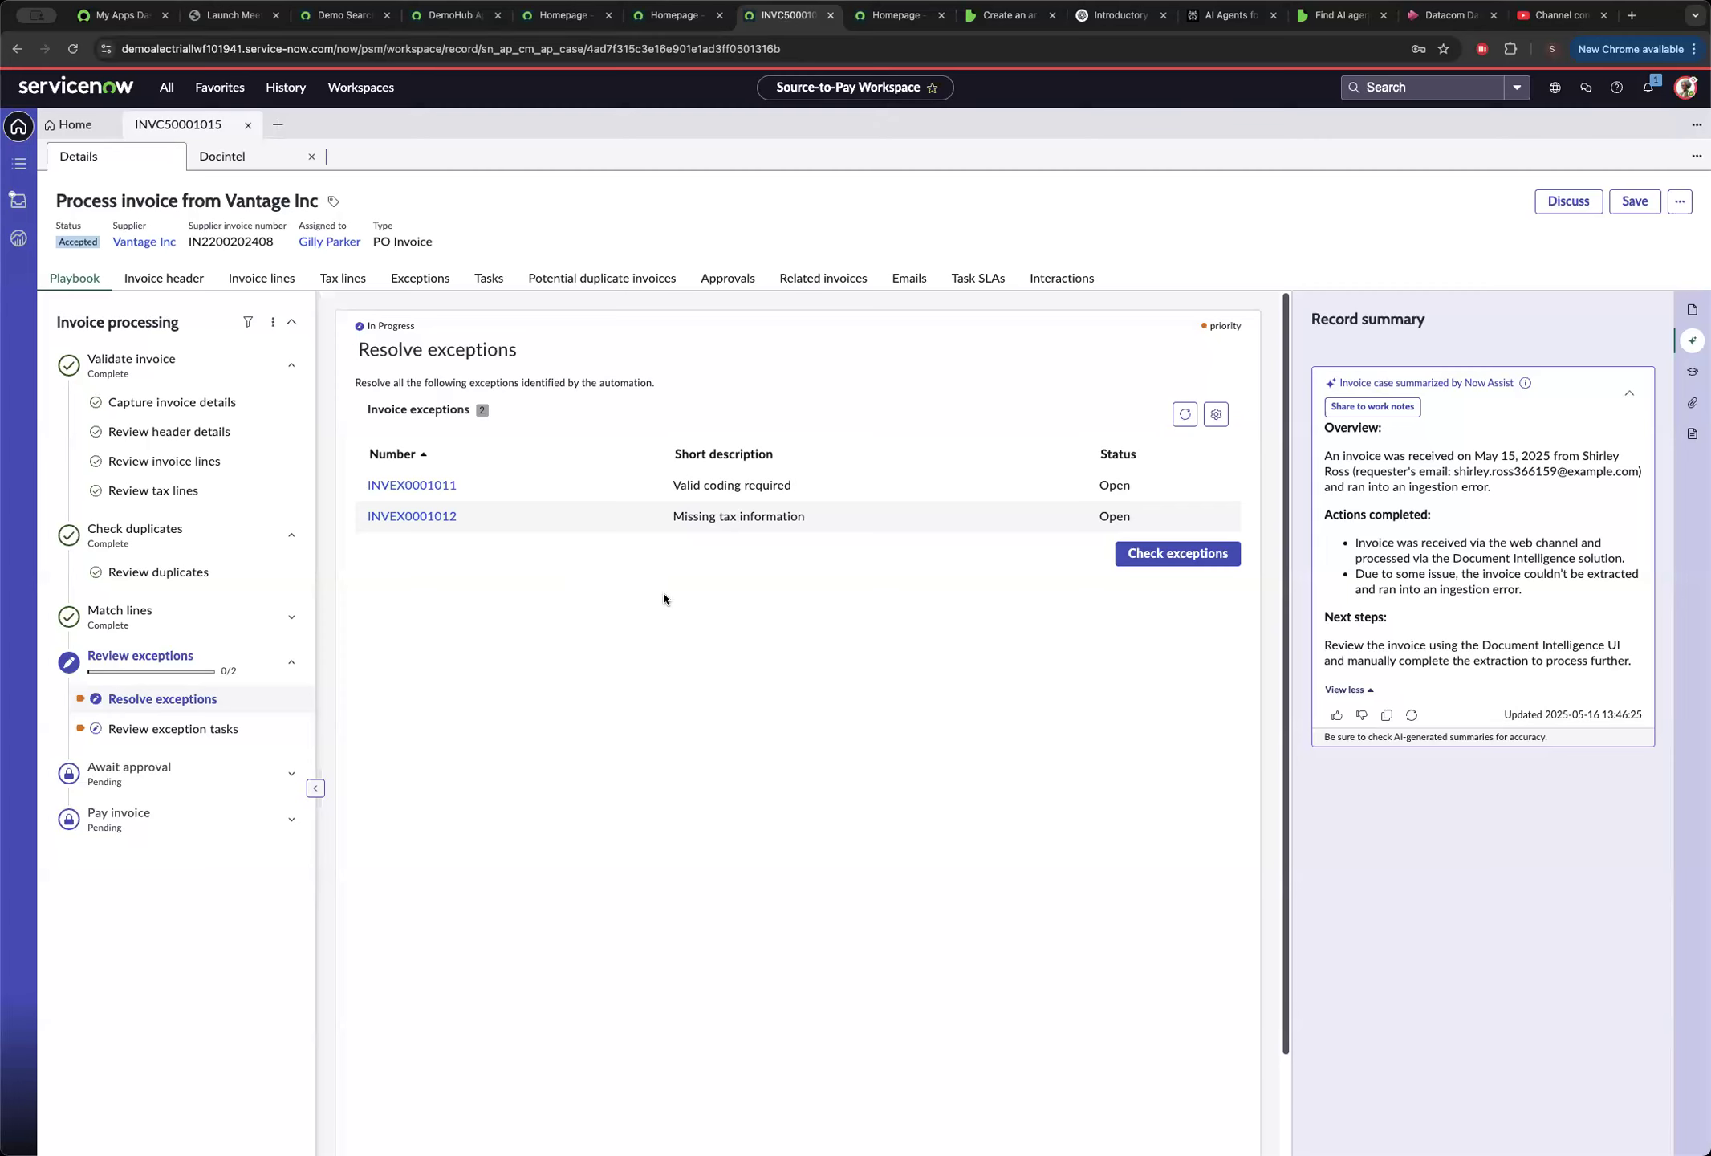
left_click(400, 488)
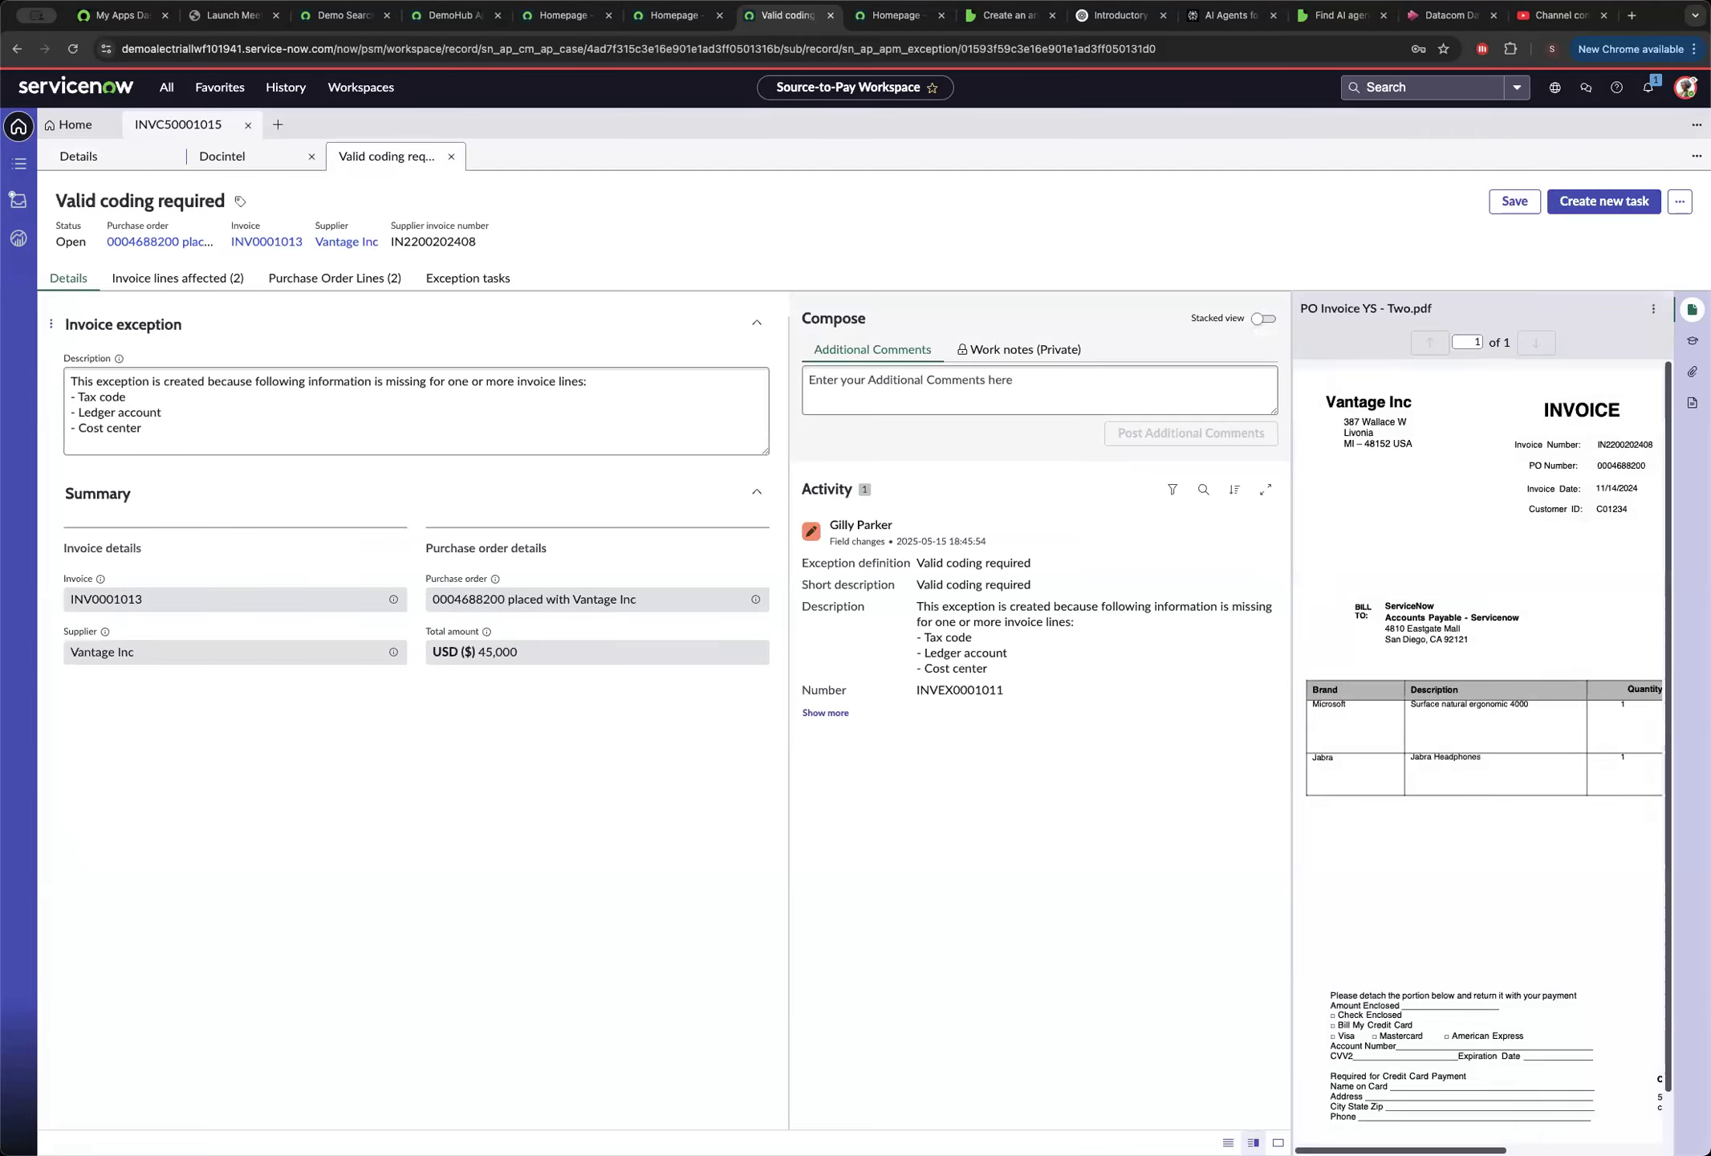
left_click(187, 279)
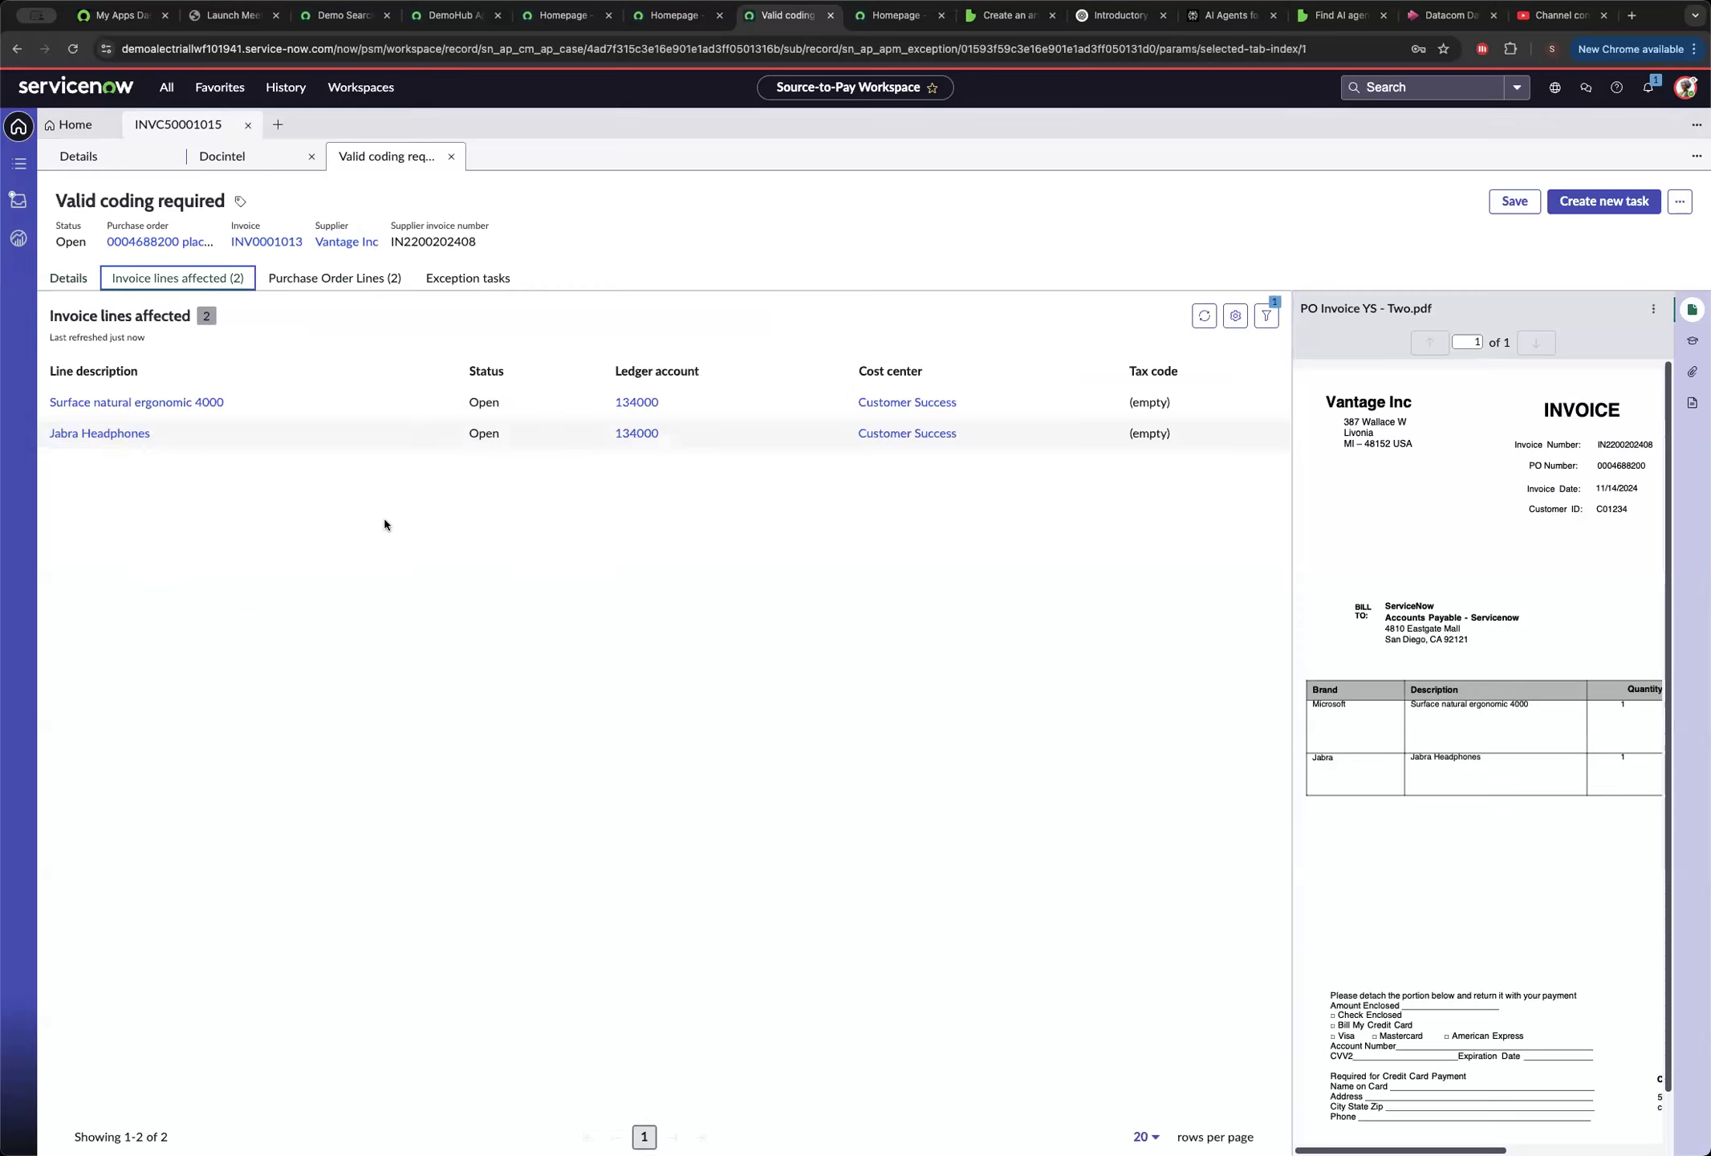
Set the Surface natural ergonomic 4000 line's tax code to A2 - Sales tax, exempt, save it and close the line record.
left_click(189, 408)
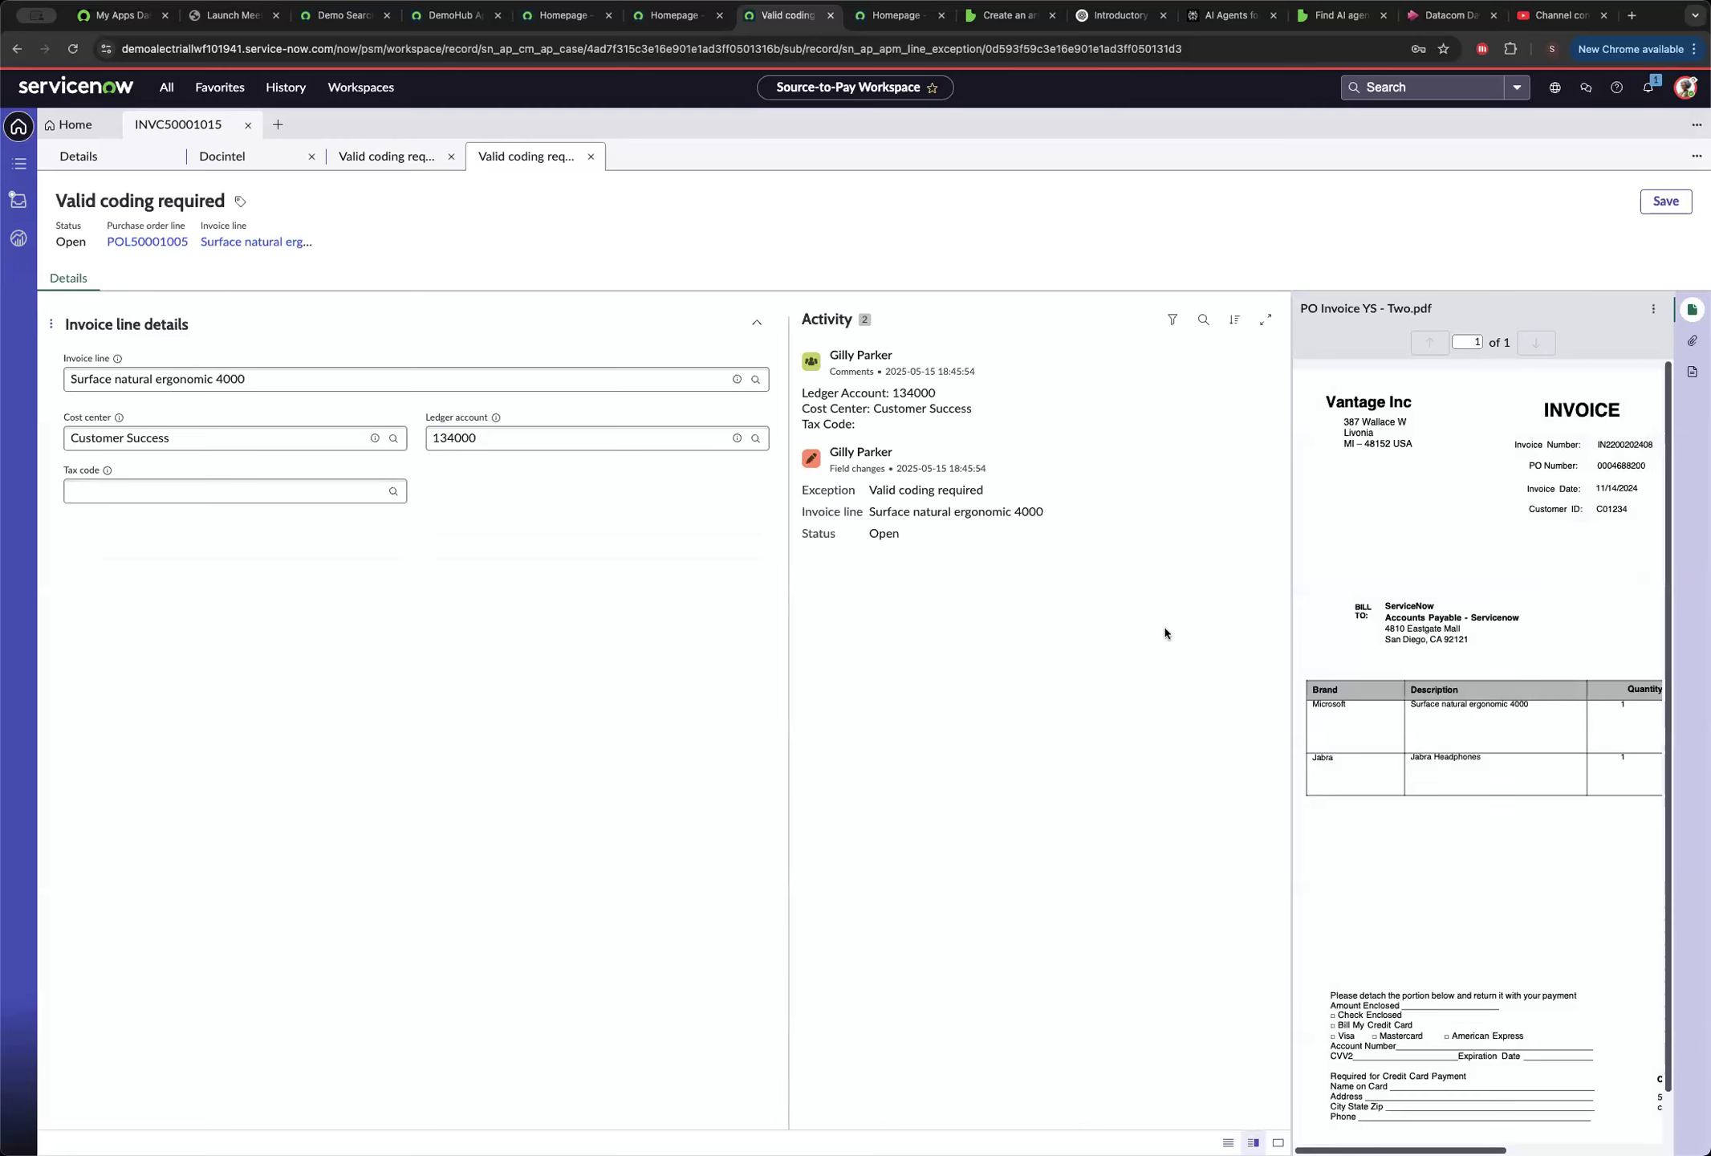
left_click(125, 492)
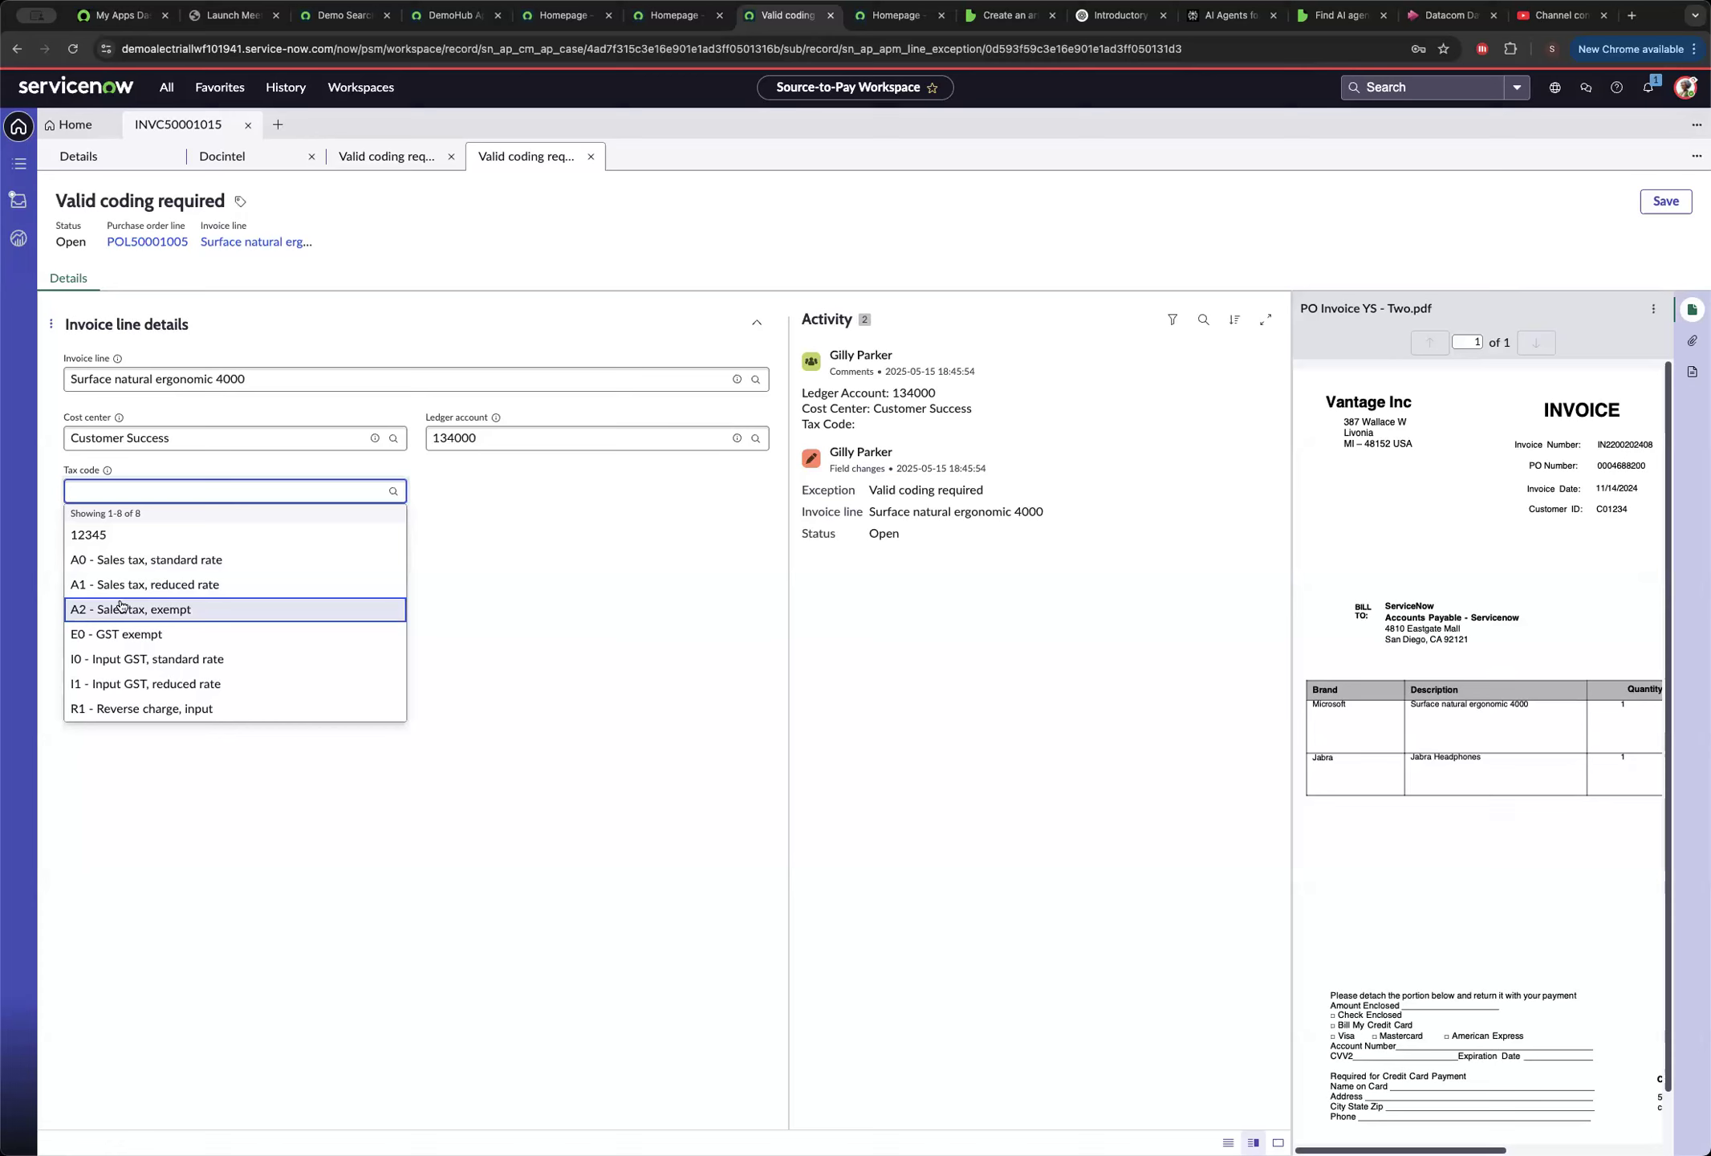
left_click(121, 606)
left_click(1666, 203)
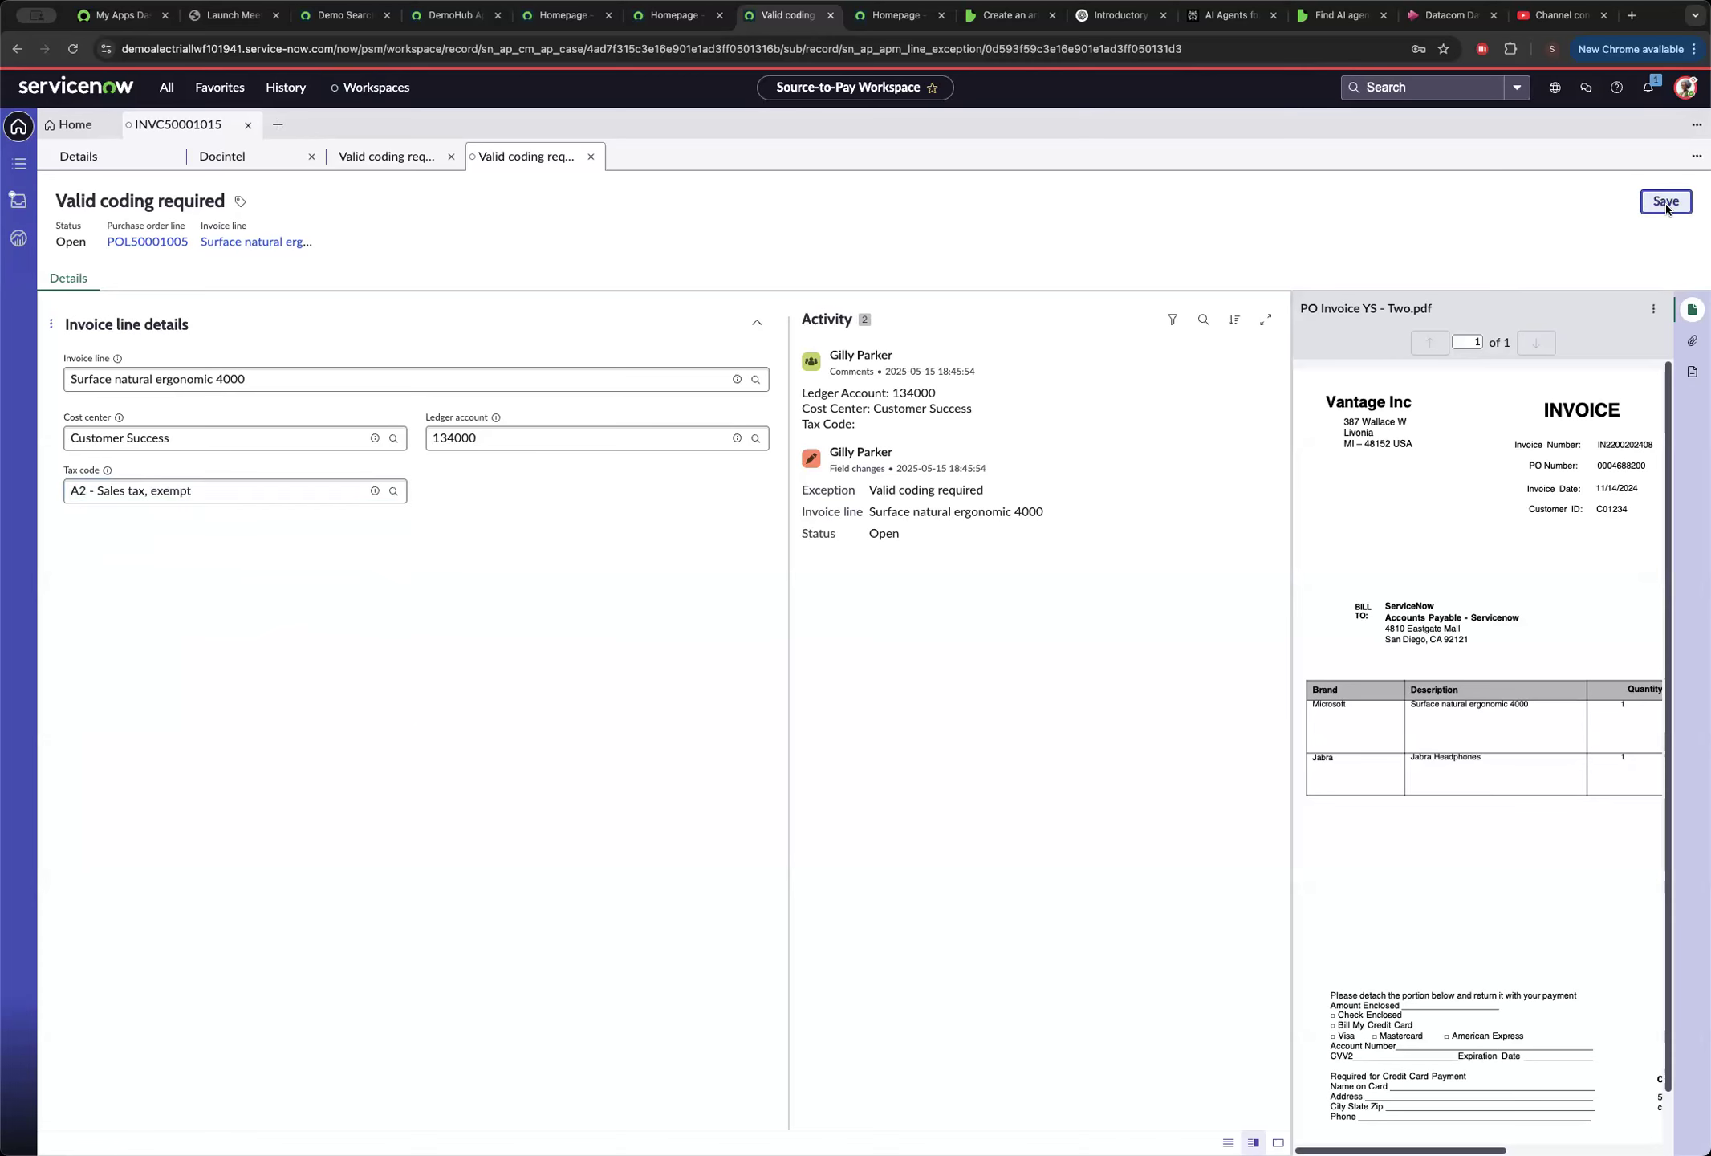
left_click(592, 156)
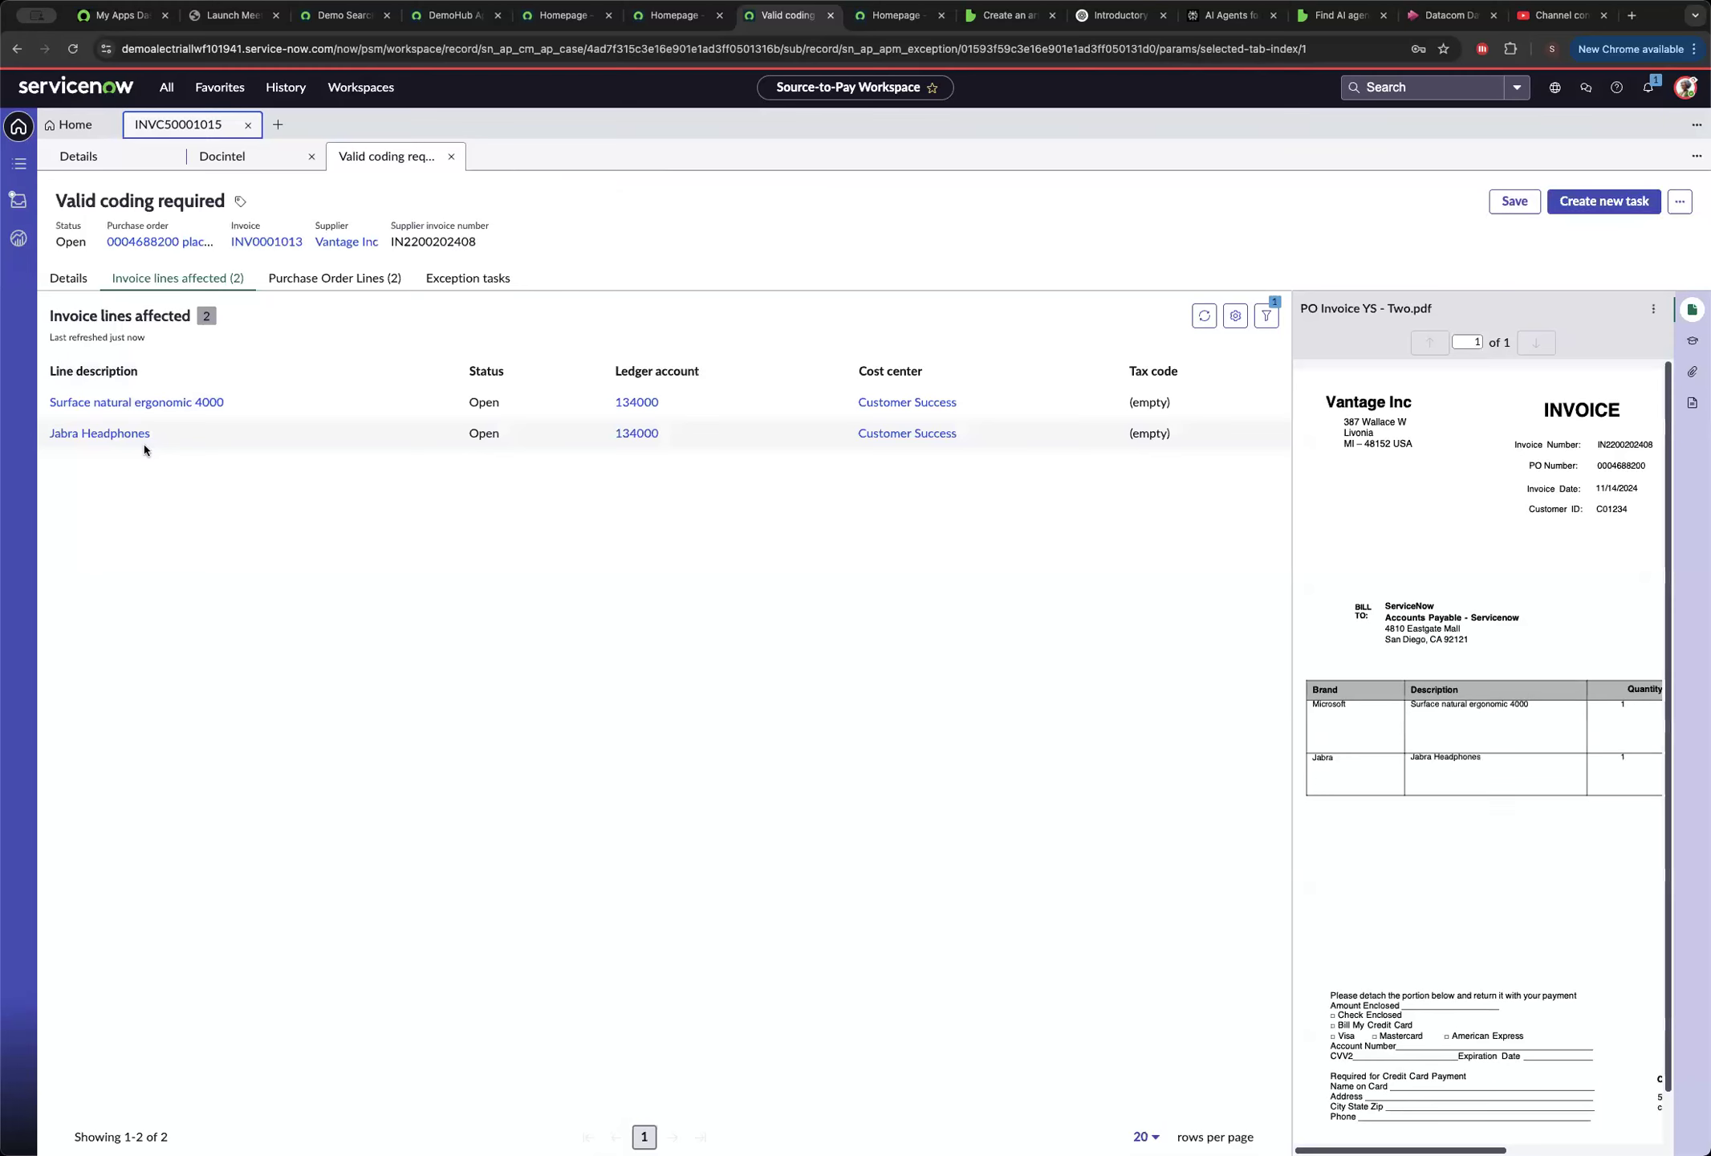
Set the Jabra Headphones line's tax code to A2 - Sales tax, exempt, save it and close the line and exception records.
left_click(100, 433)
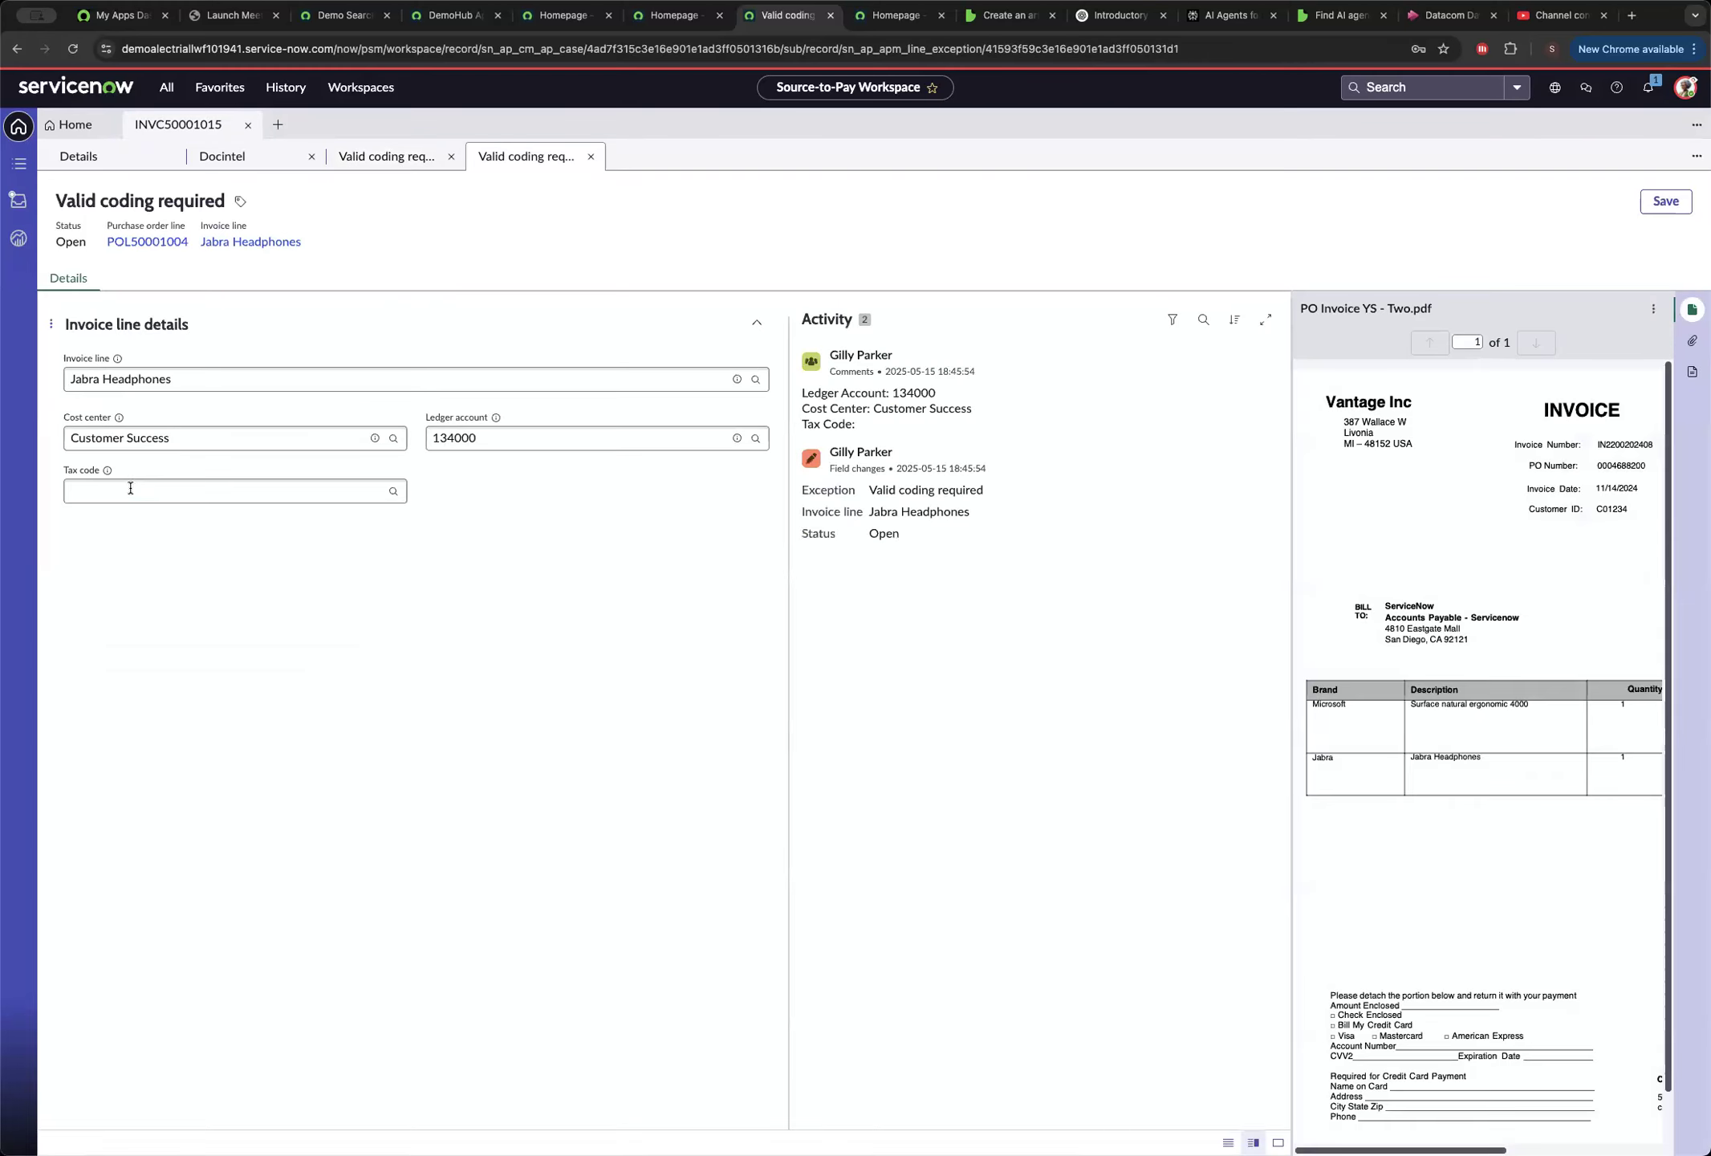
left_click(131, 490)
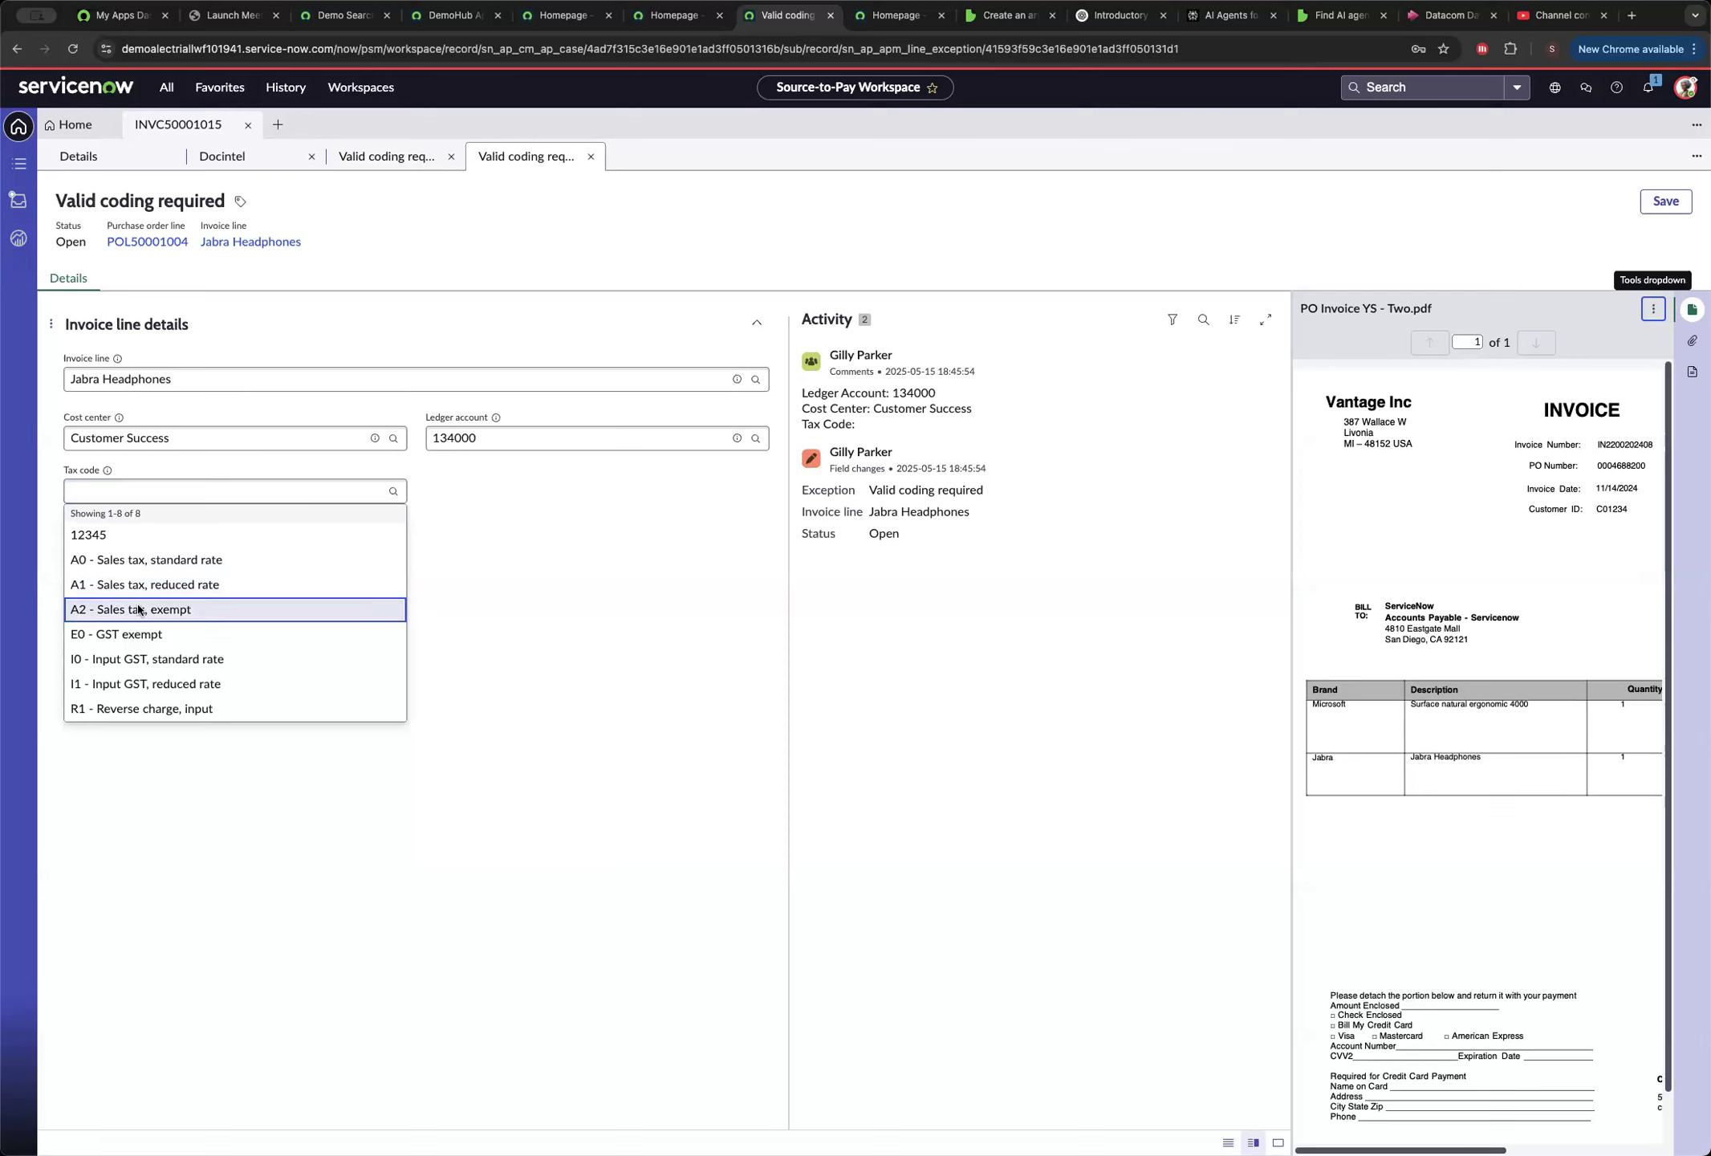
left_click(142, 613)
left_click(1668, 202)
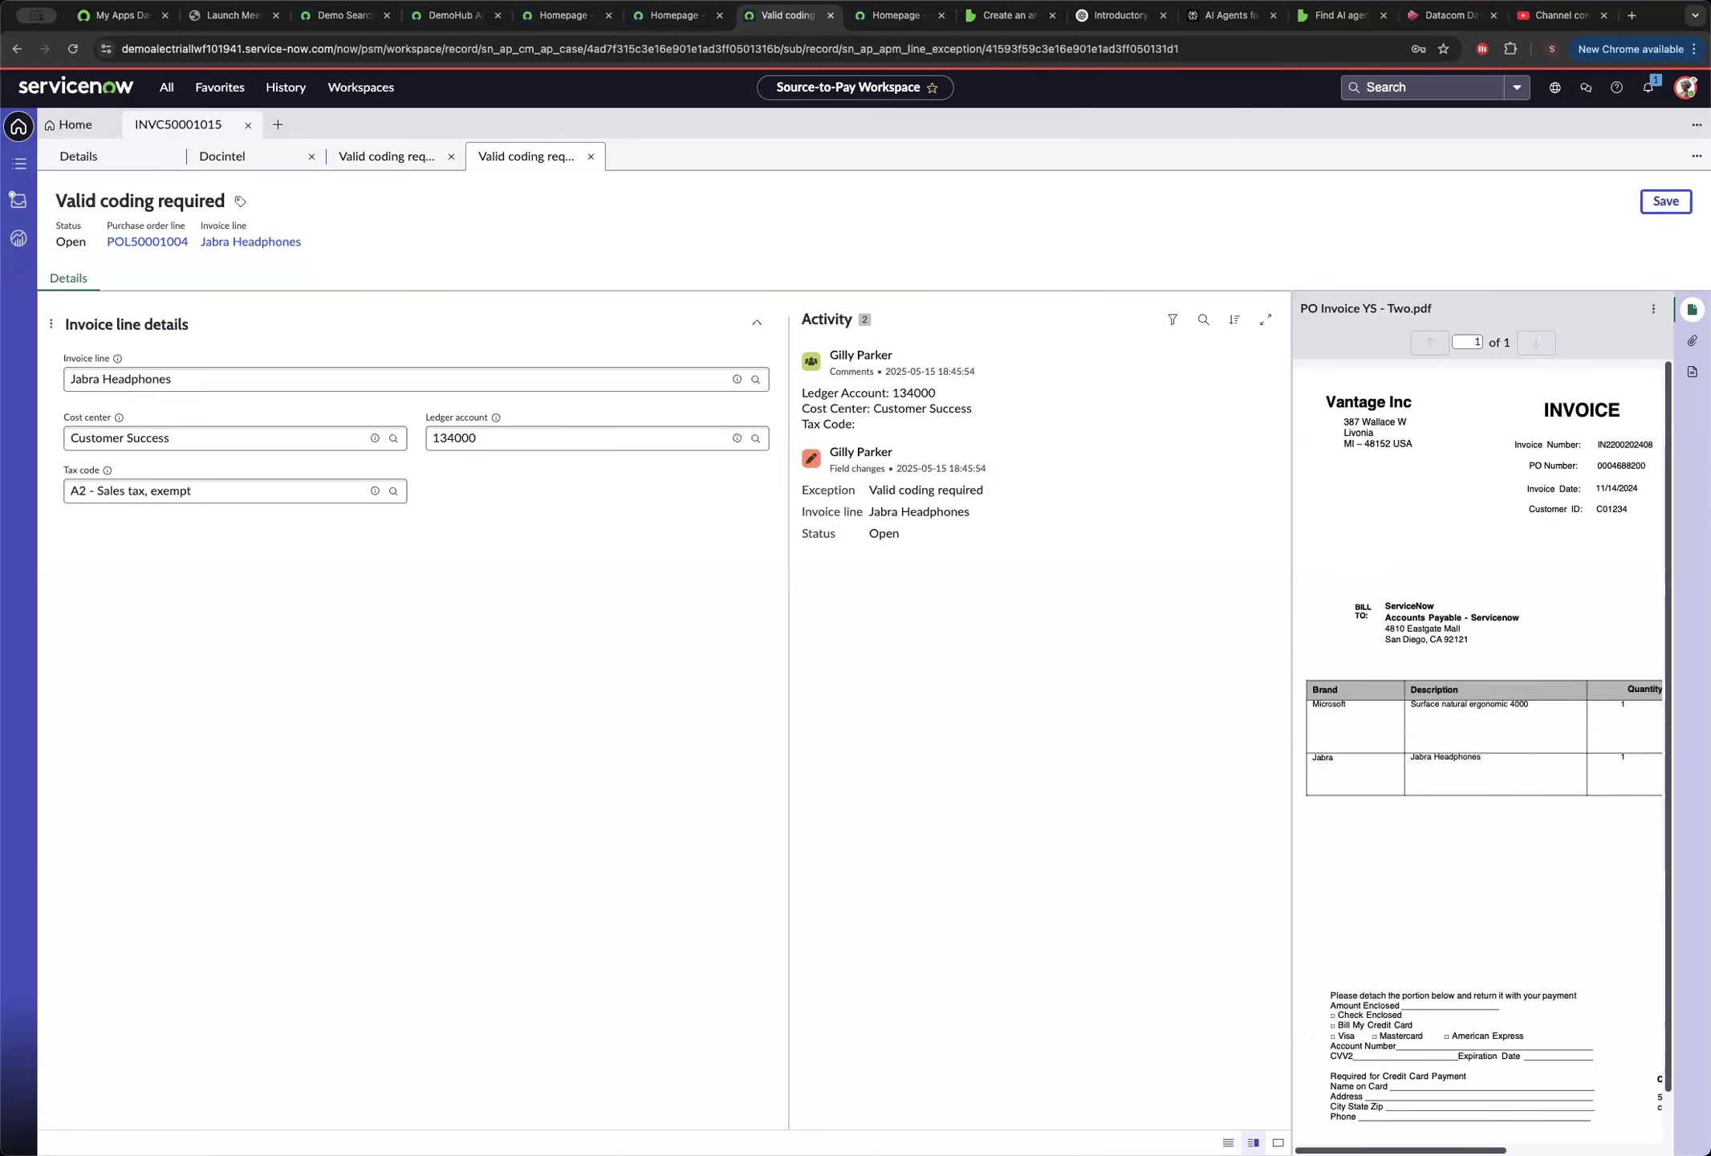
left_click(591, 157)
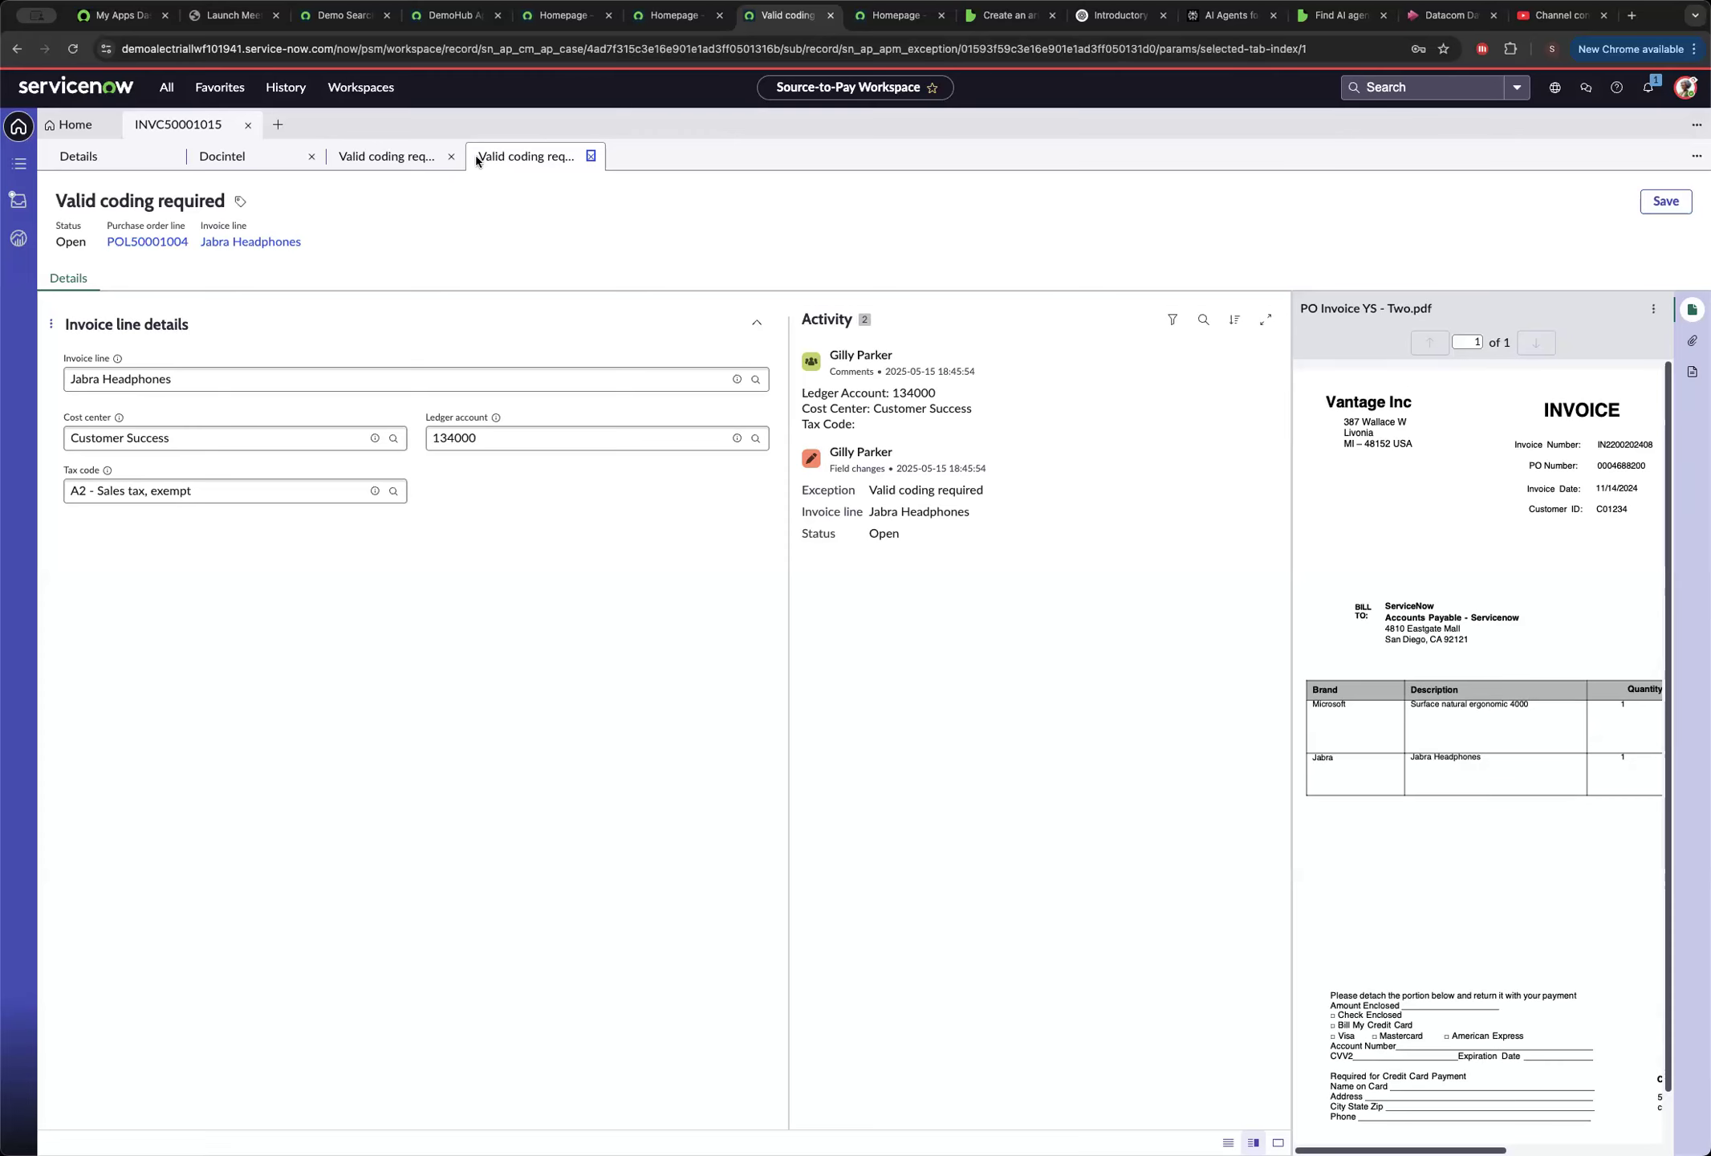
left_click(451, 157)
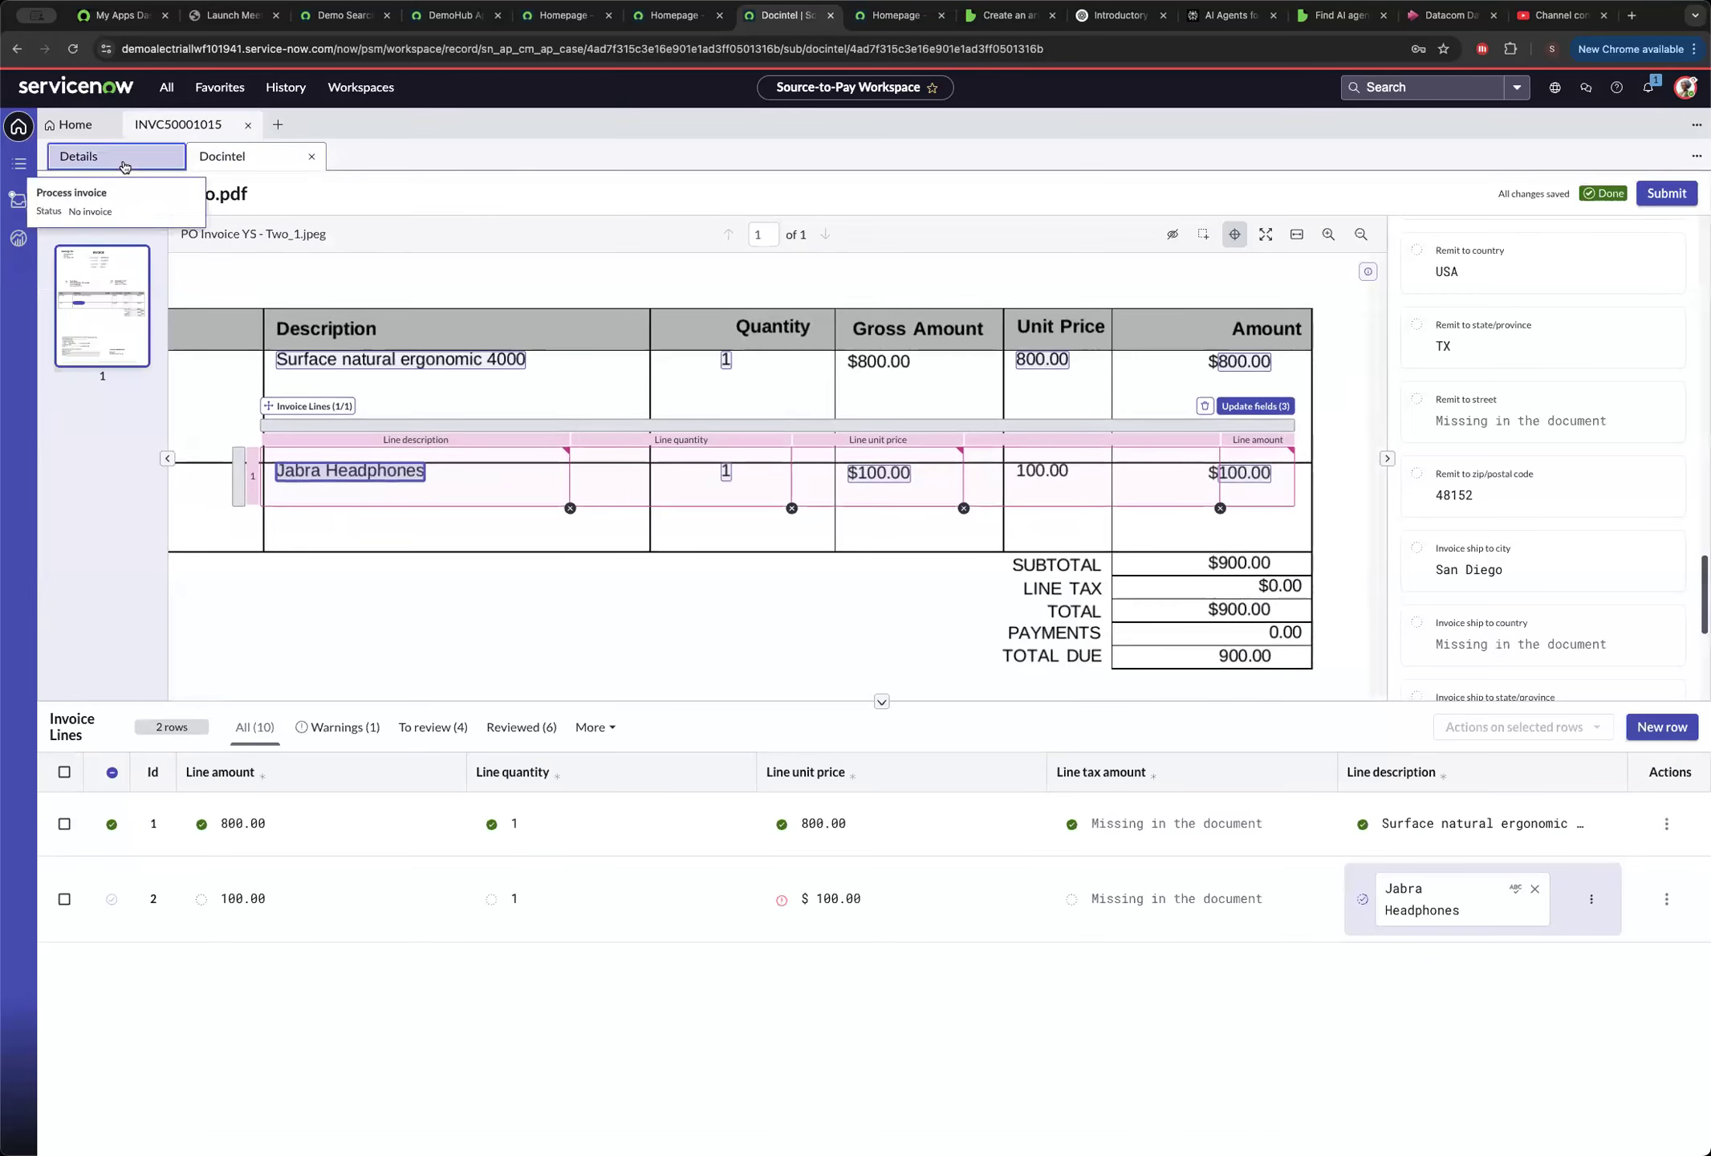
Bypass the invoice case's Missing tax information exception with the reason "Demo speed" and close the exception record.
left_click(124, 163)
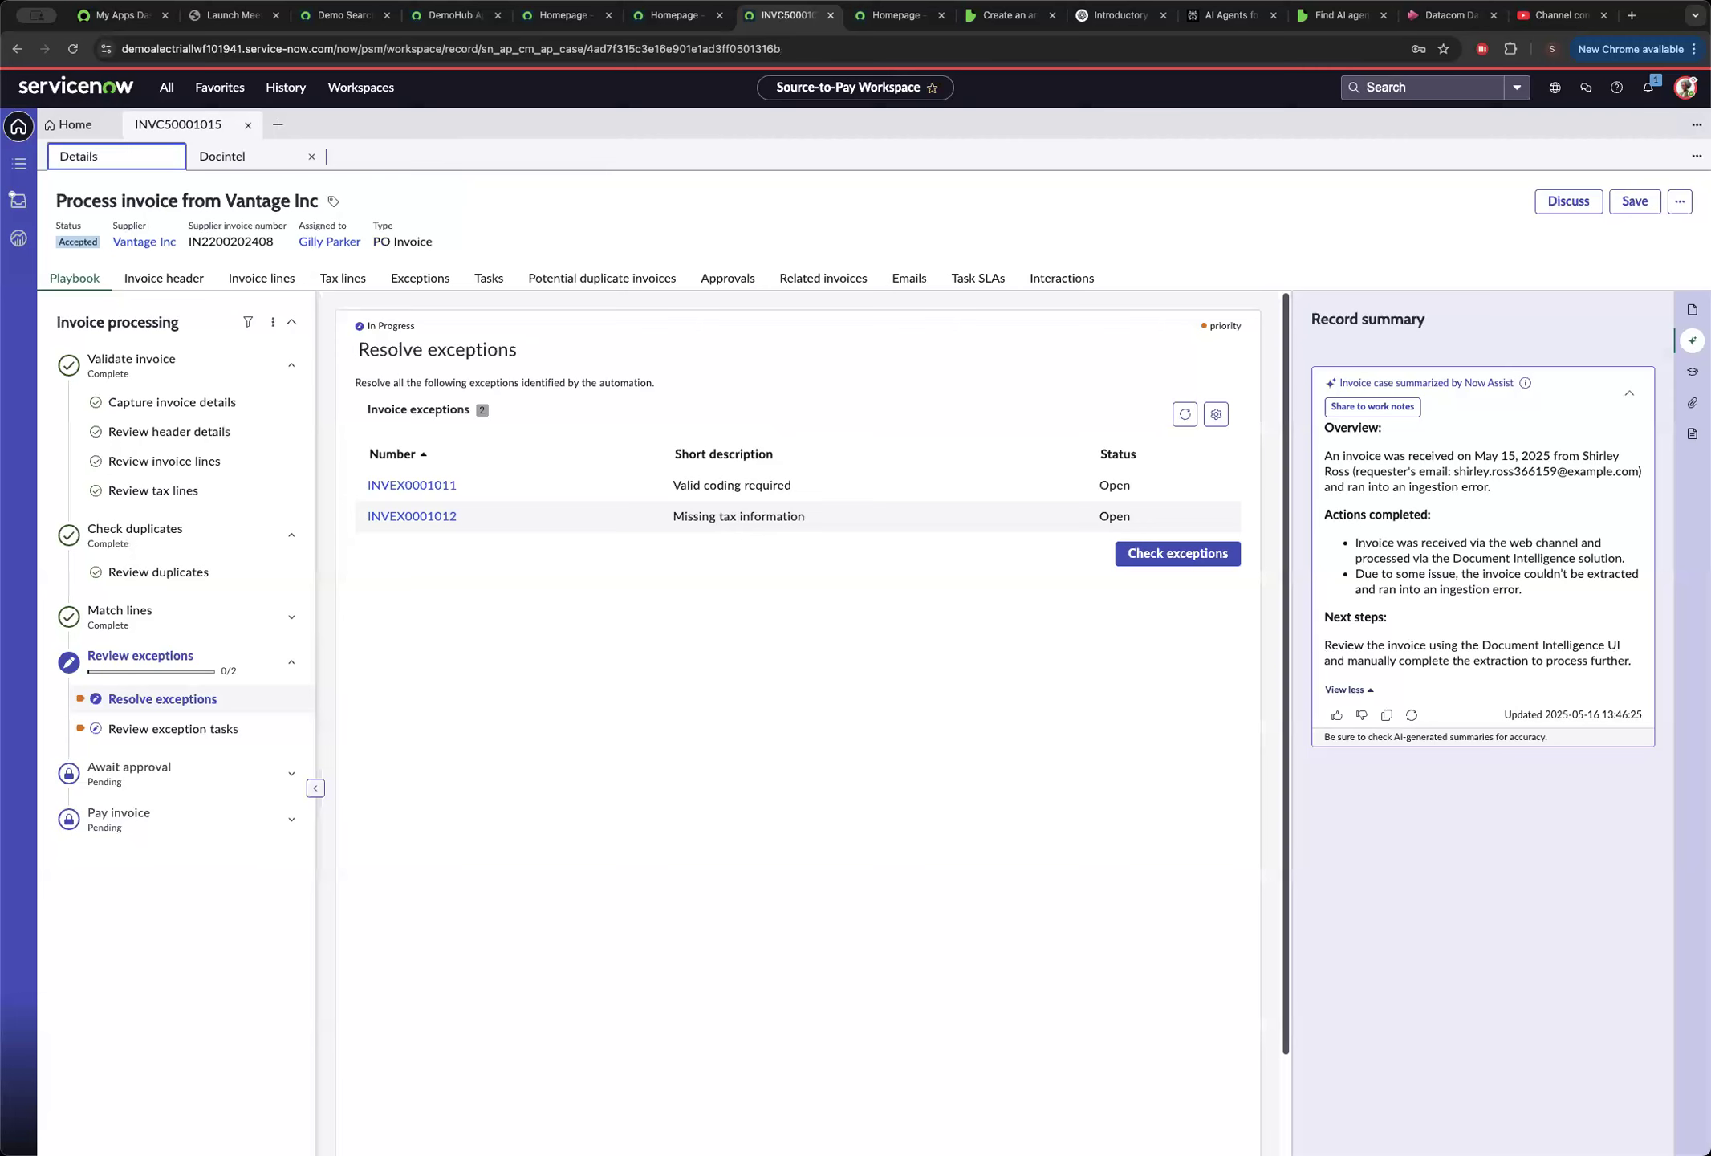
left_click(407, 517)
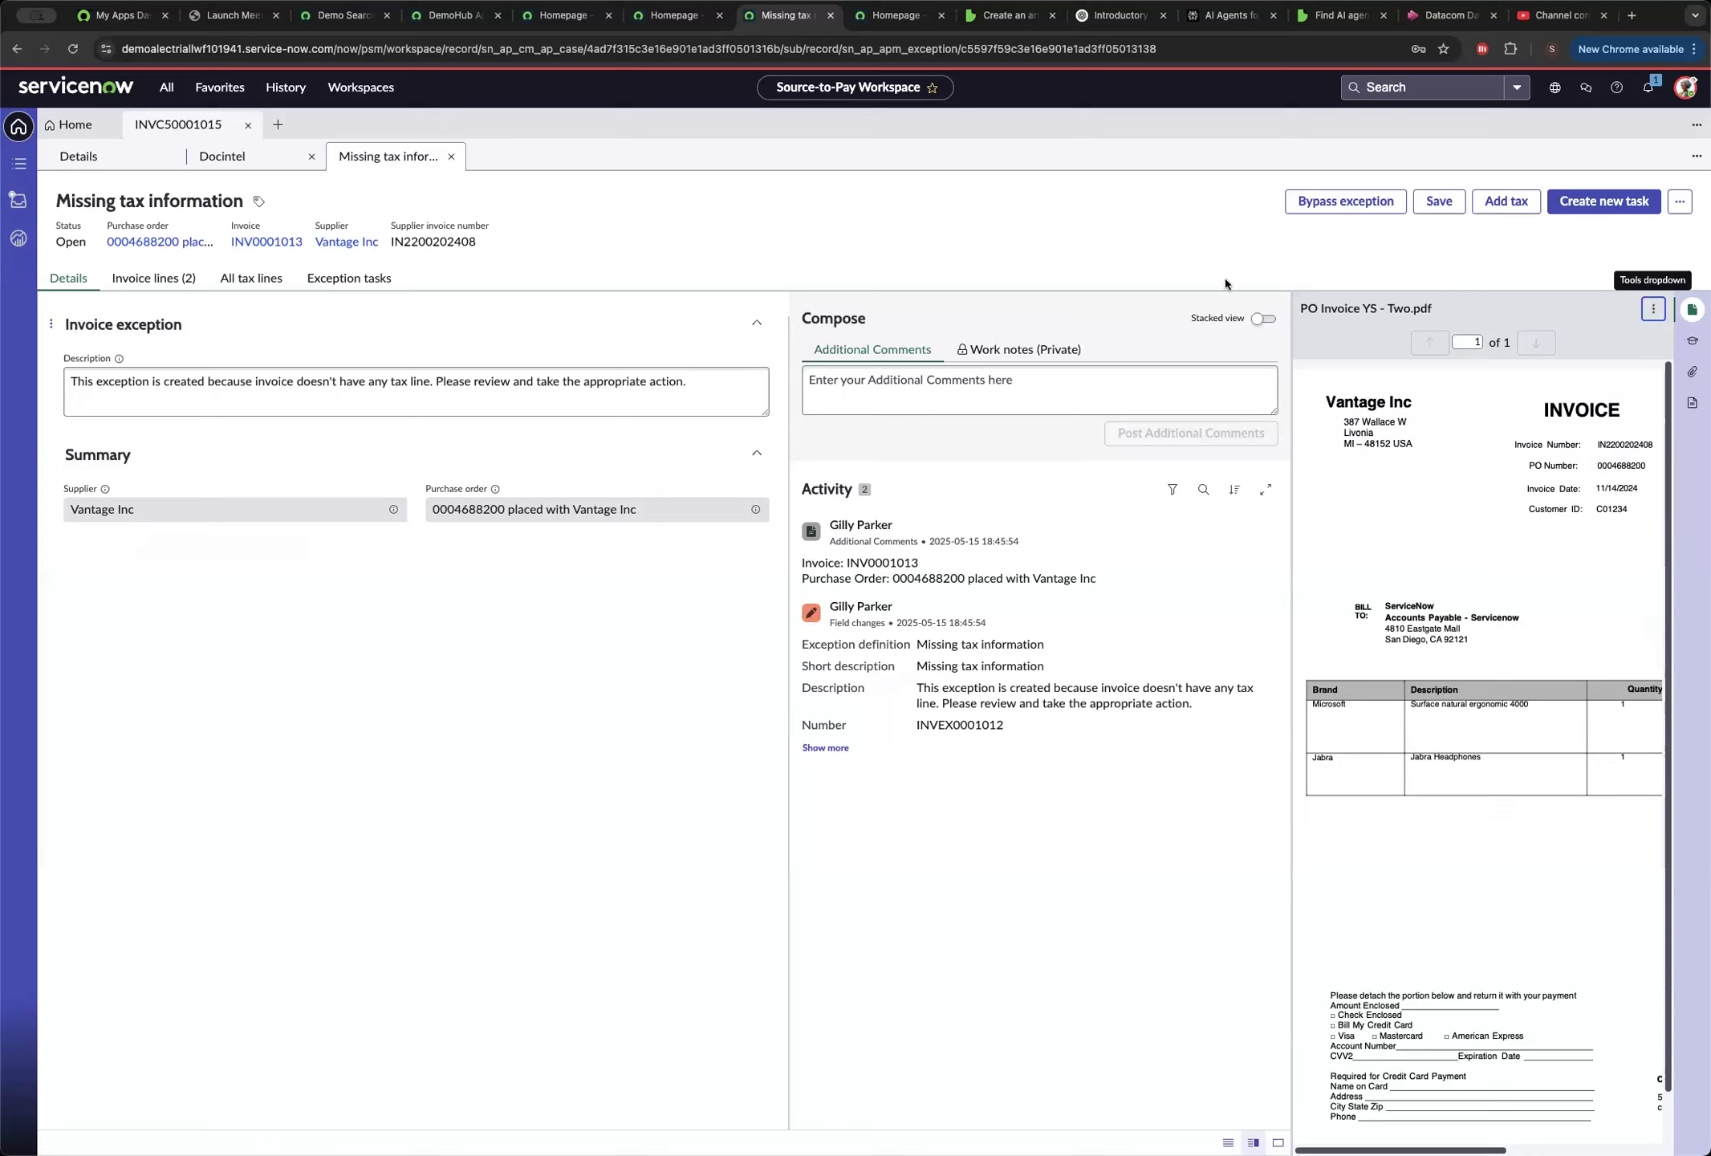
left_click(1320, 209)
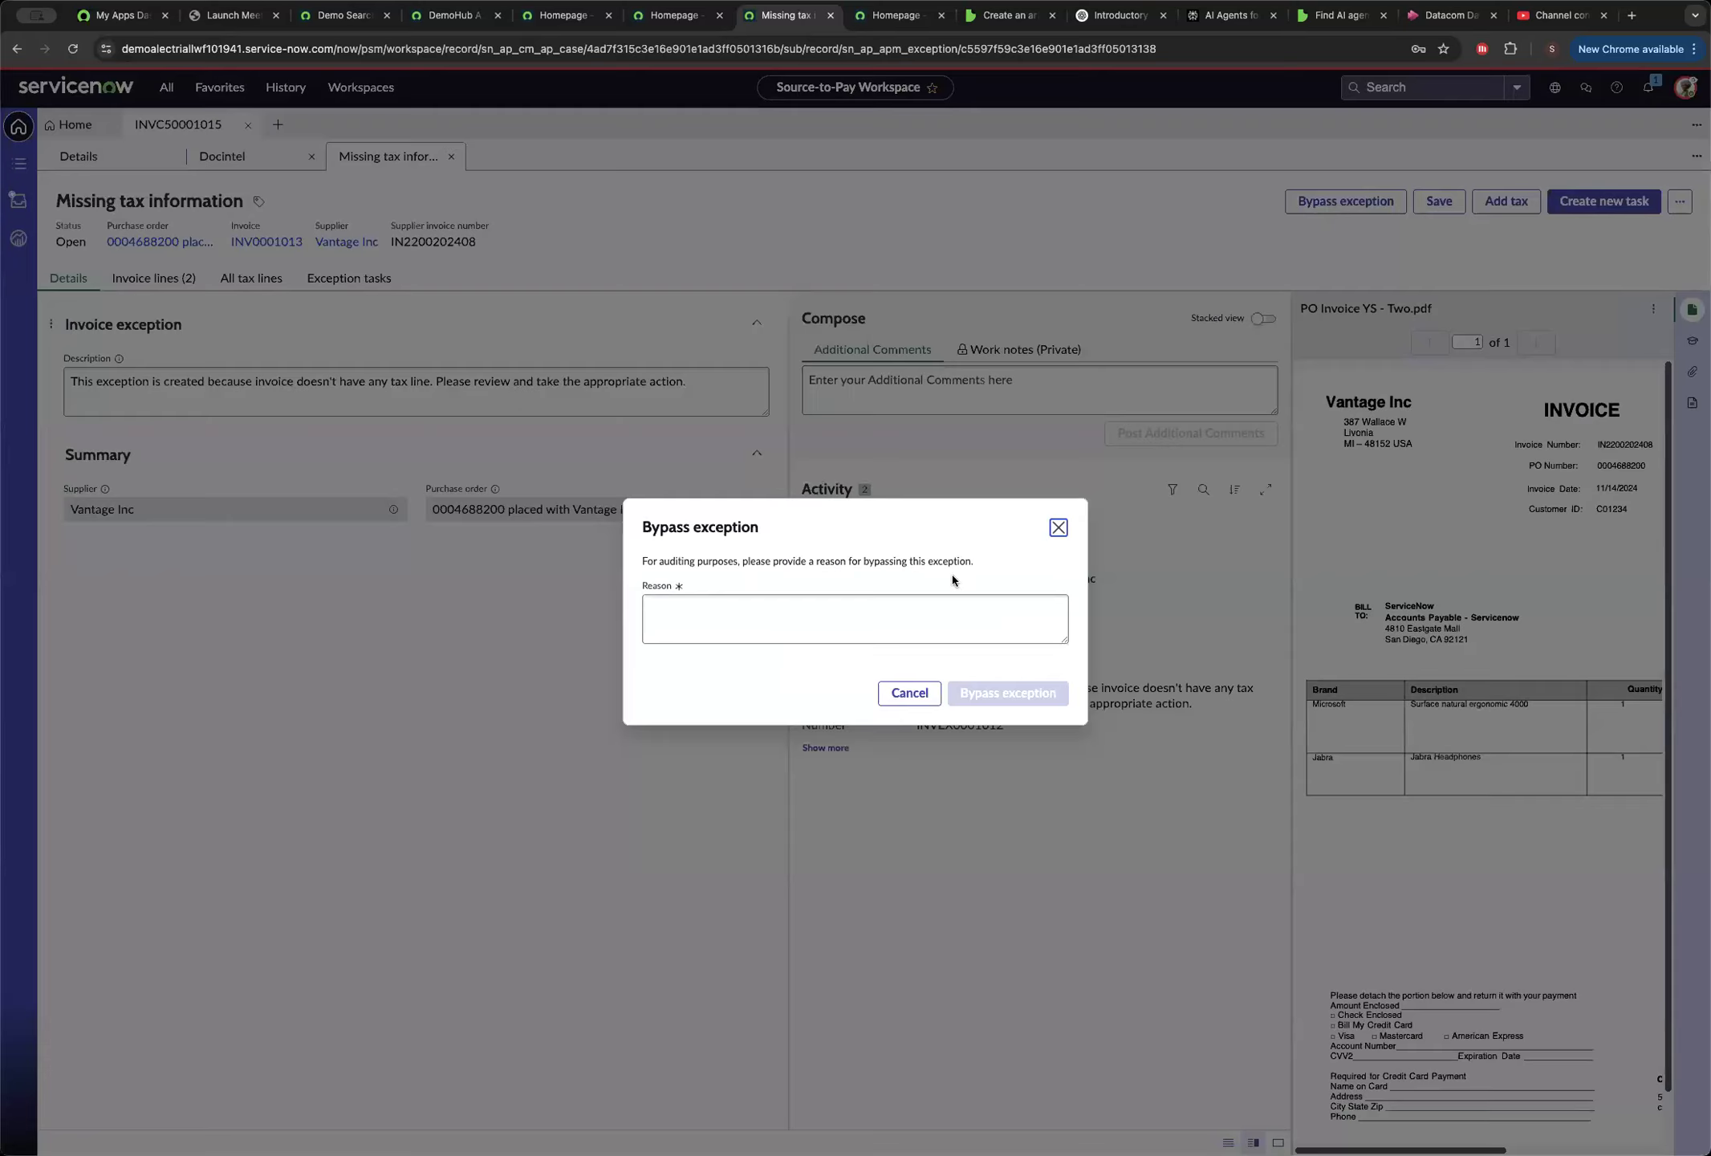
left_click(724, 620)
type("Demo speed")
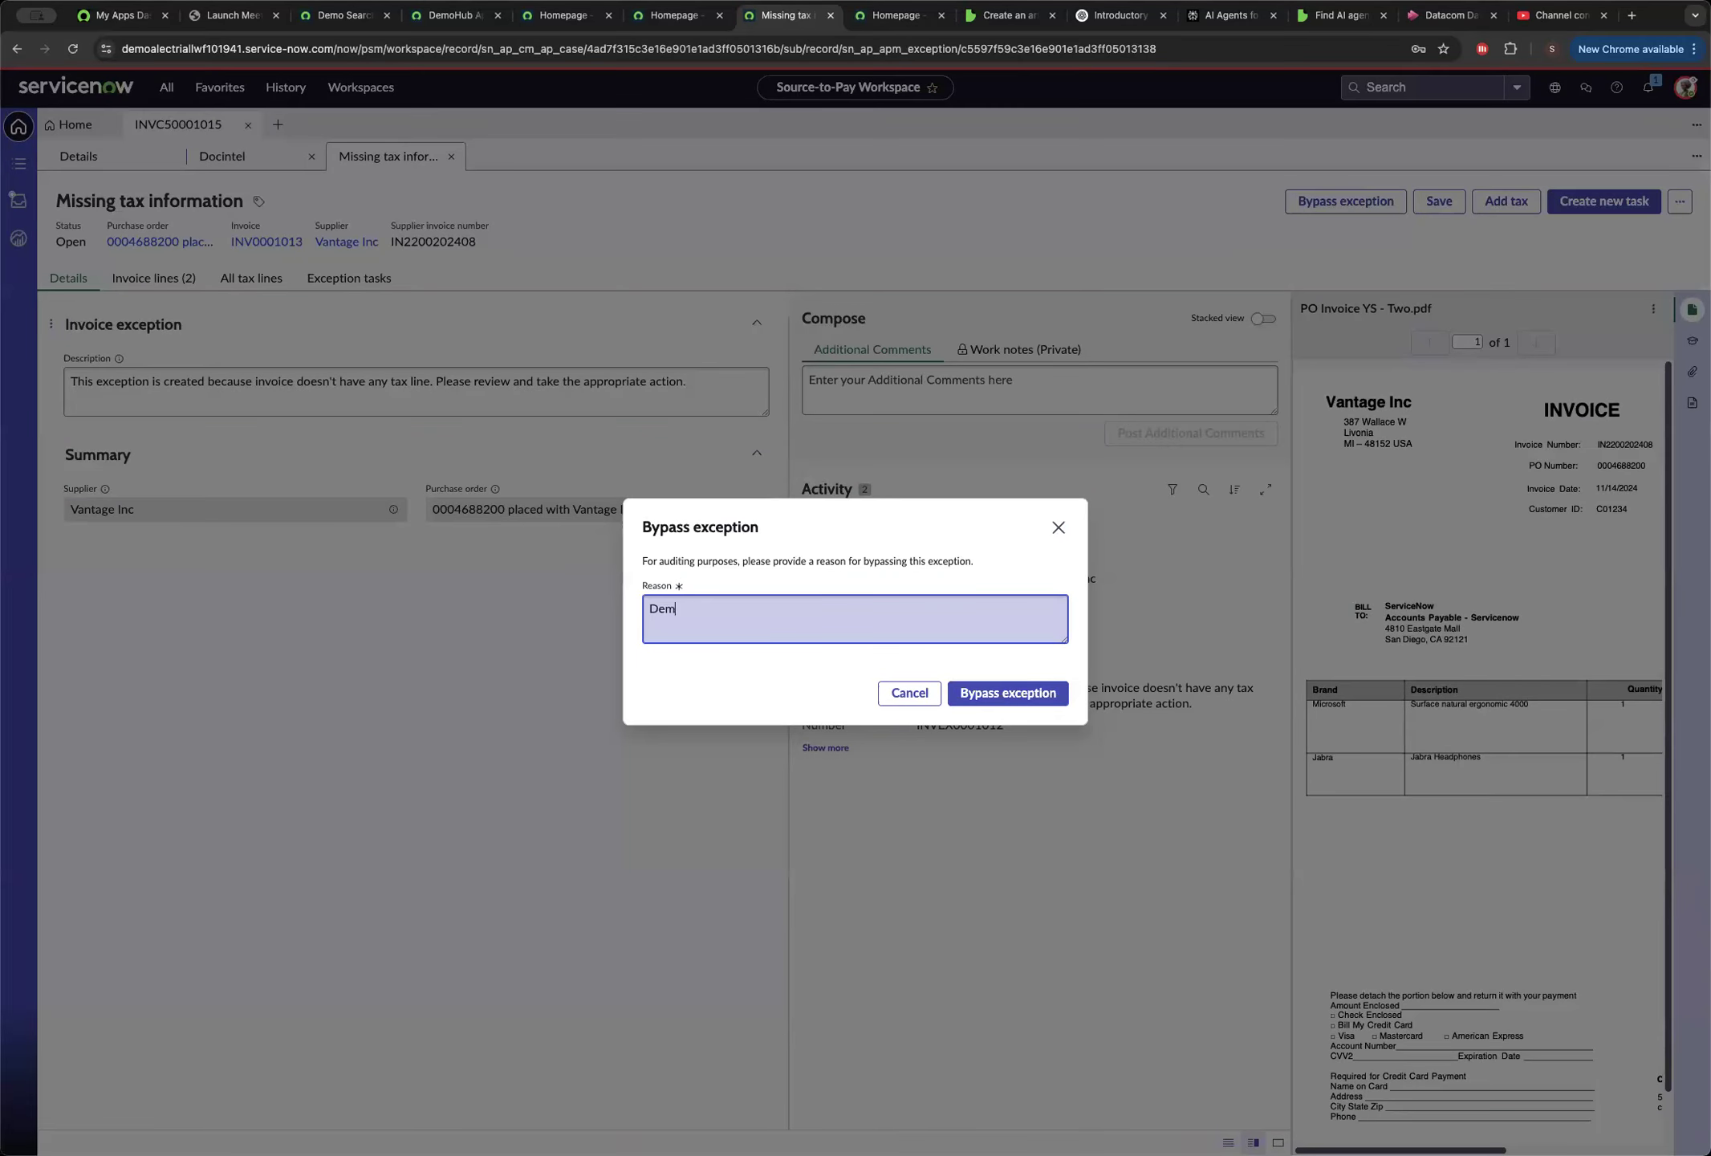
left_click(1003, 694)
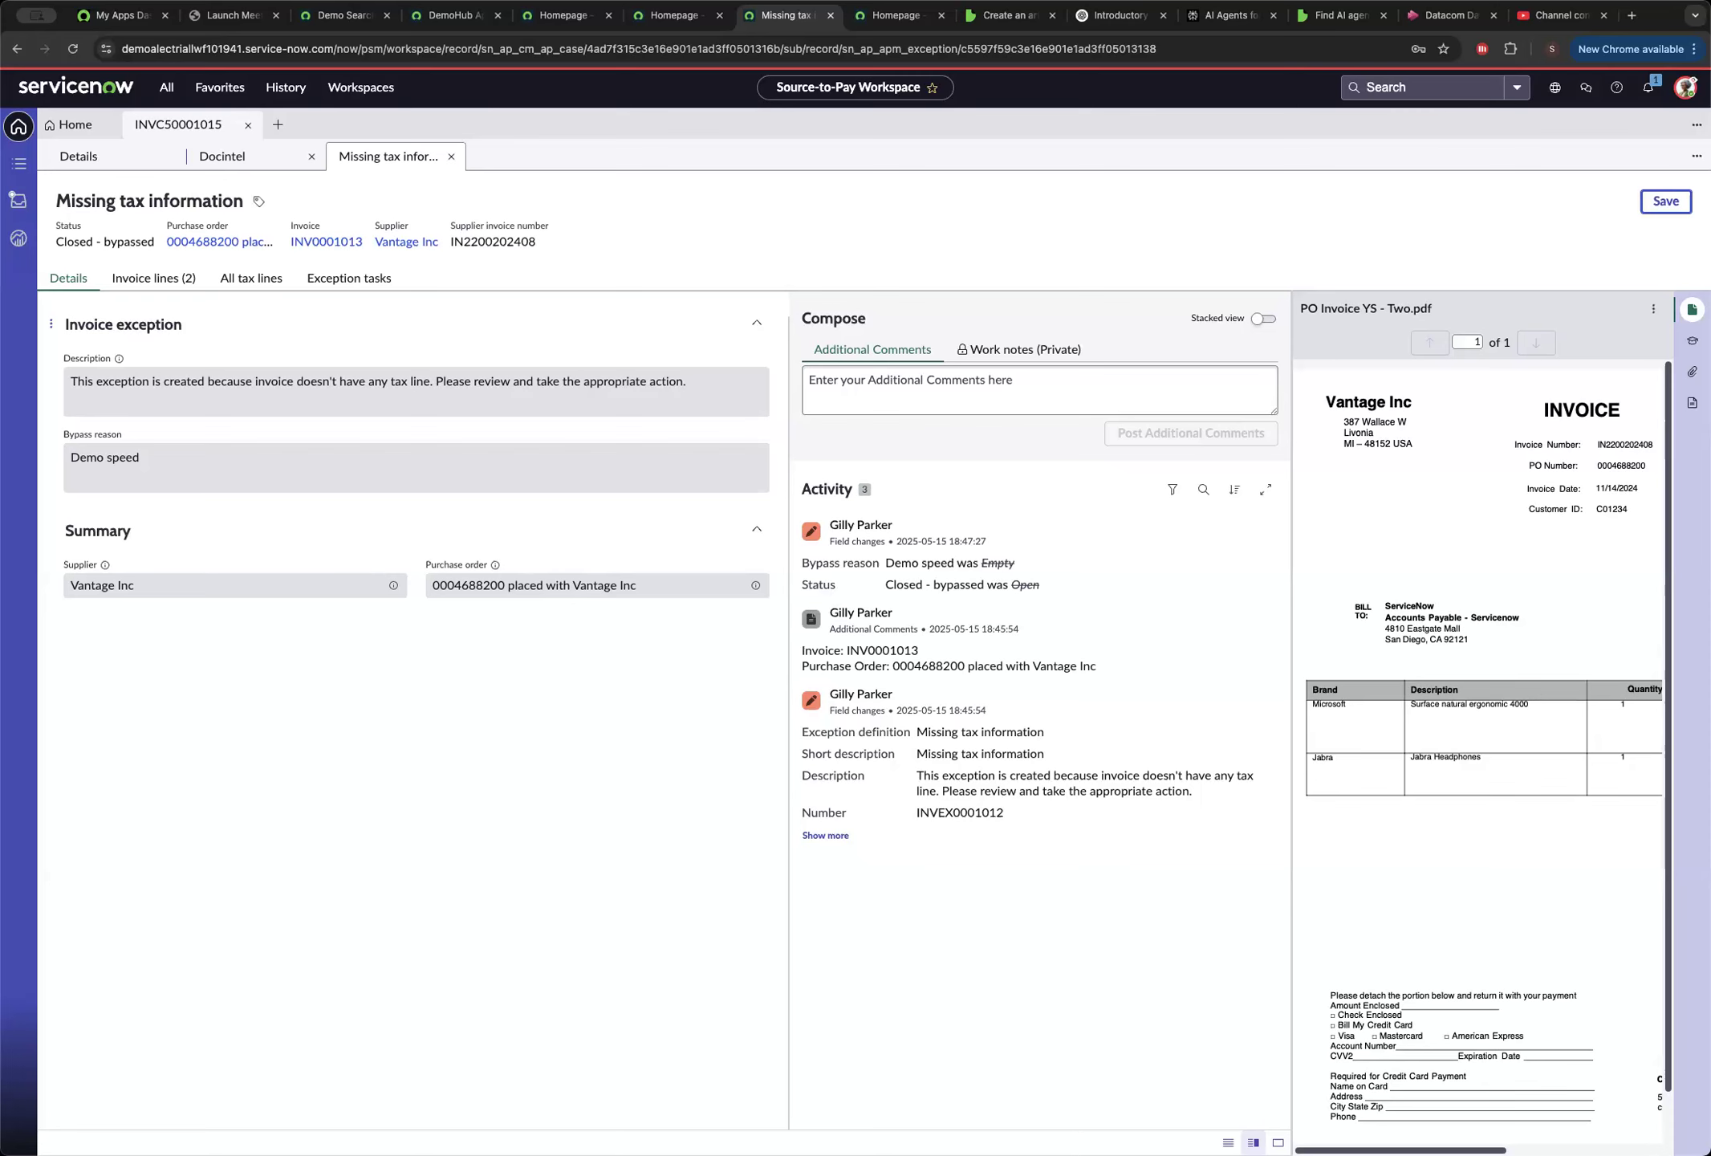
left_click(451, 156)
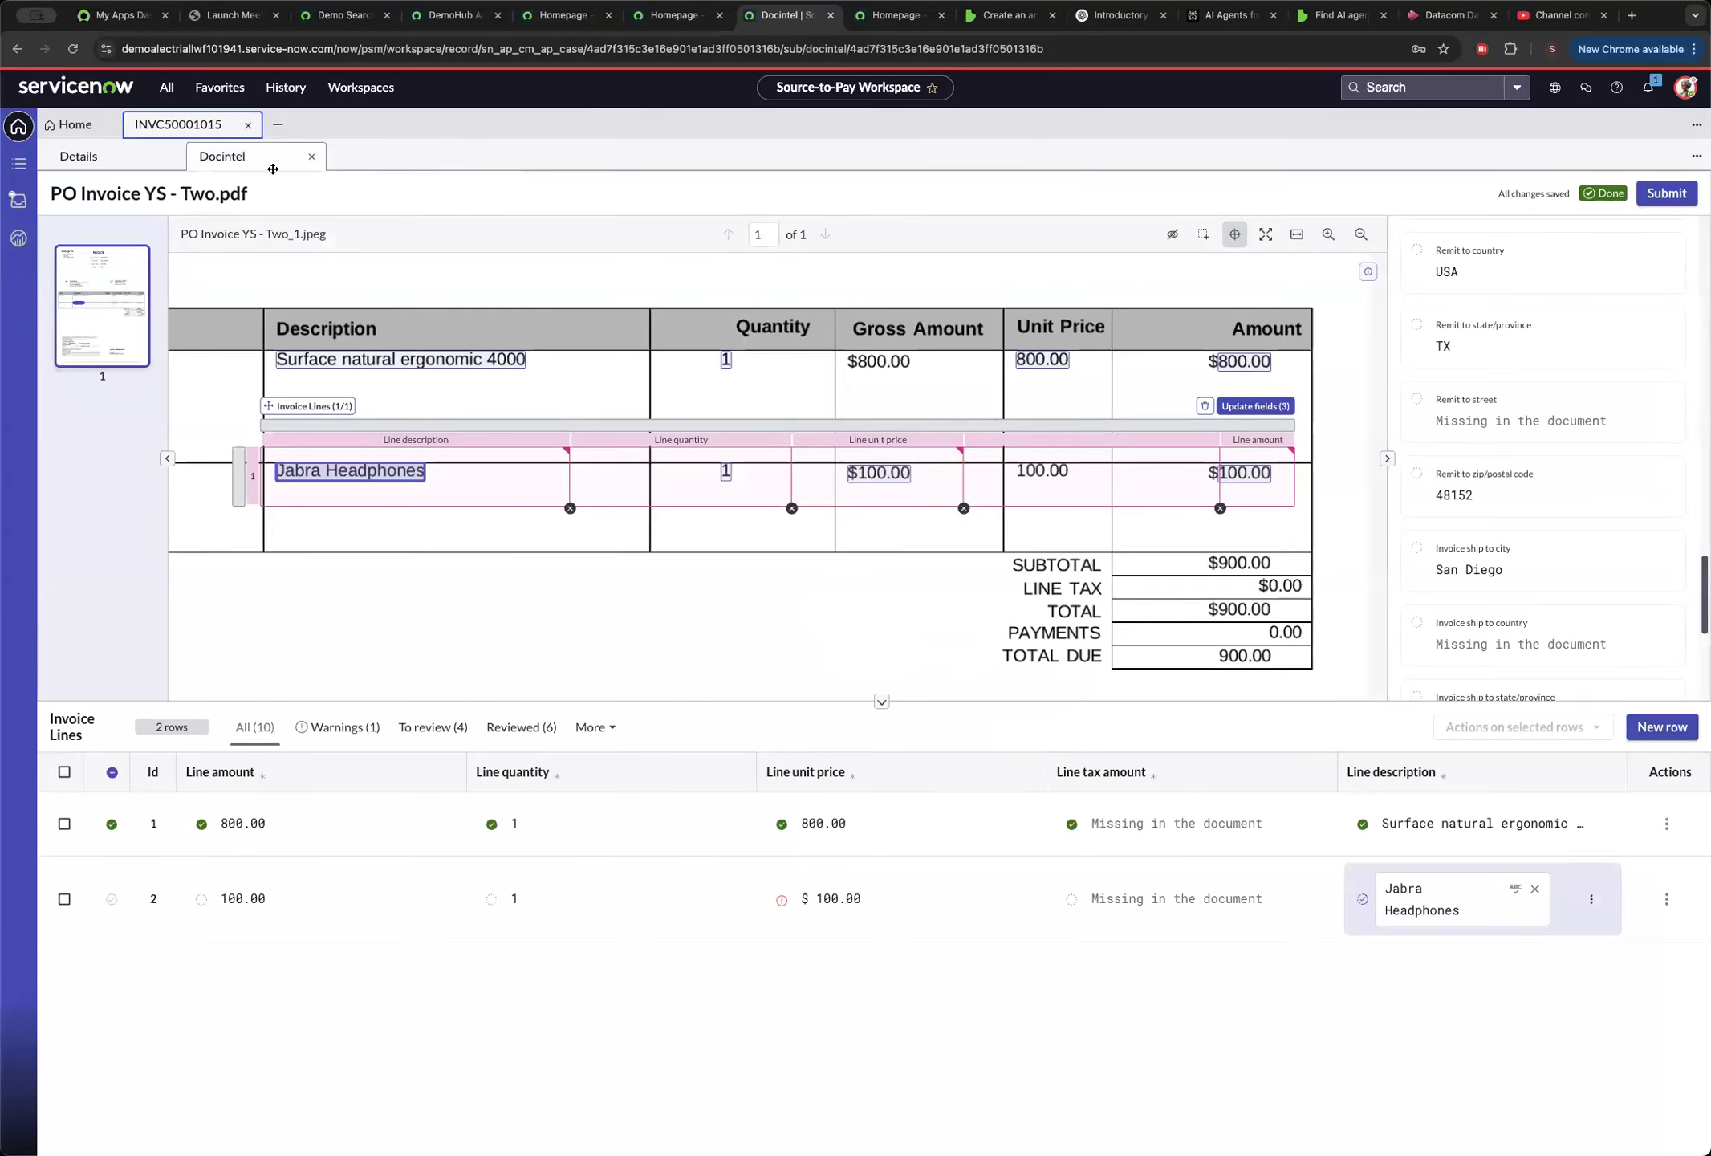
Close the Docintel record and expand the Await approval and Pay invoice stages of the invoice processing playbook.
left_click(311, 156)
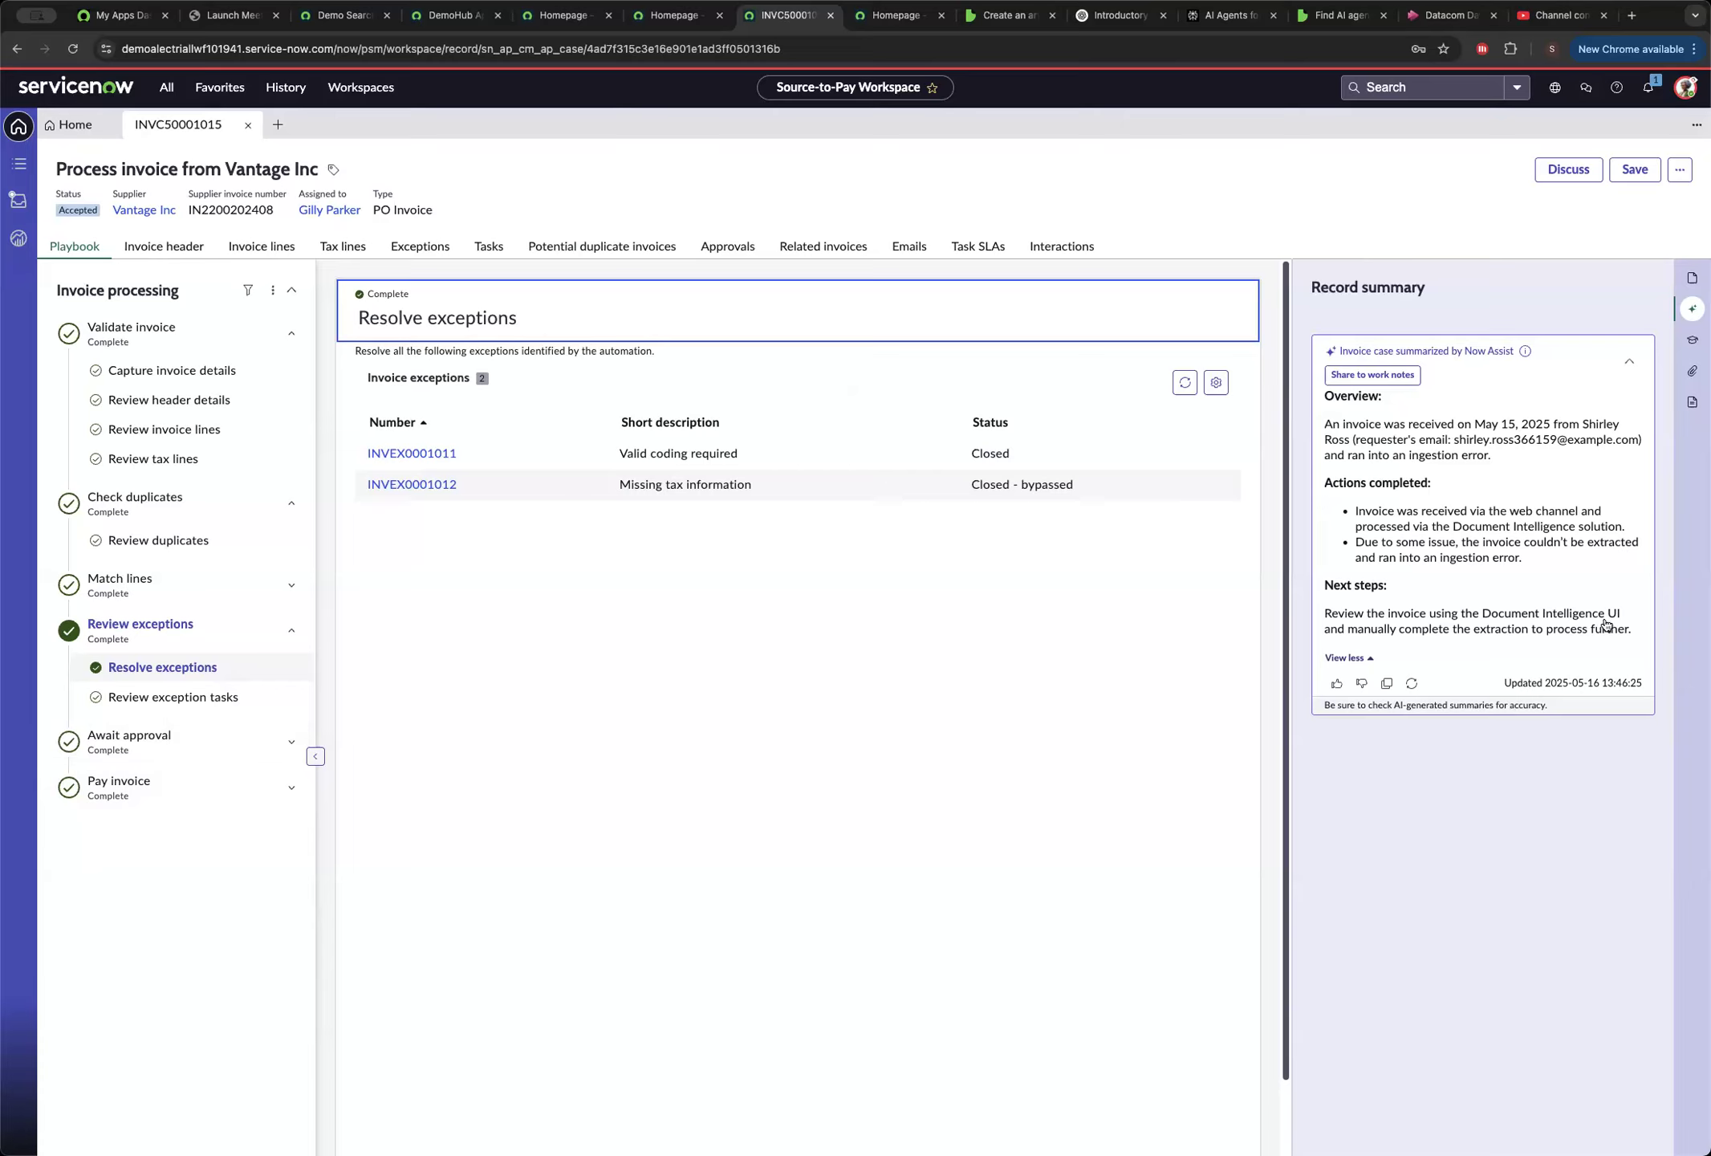
left_click(129, 760)
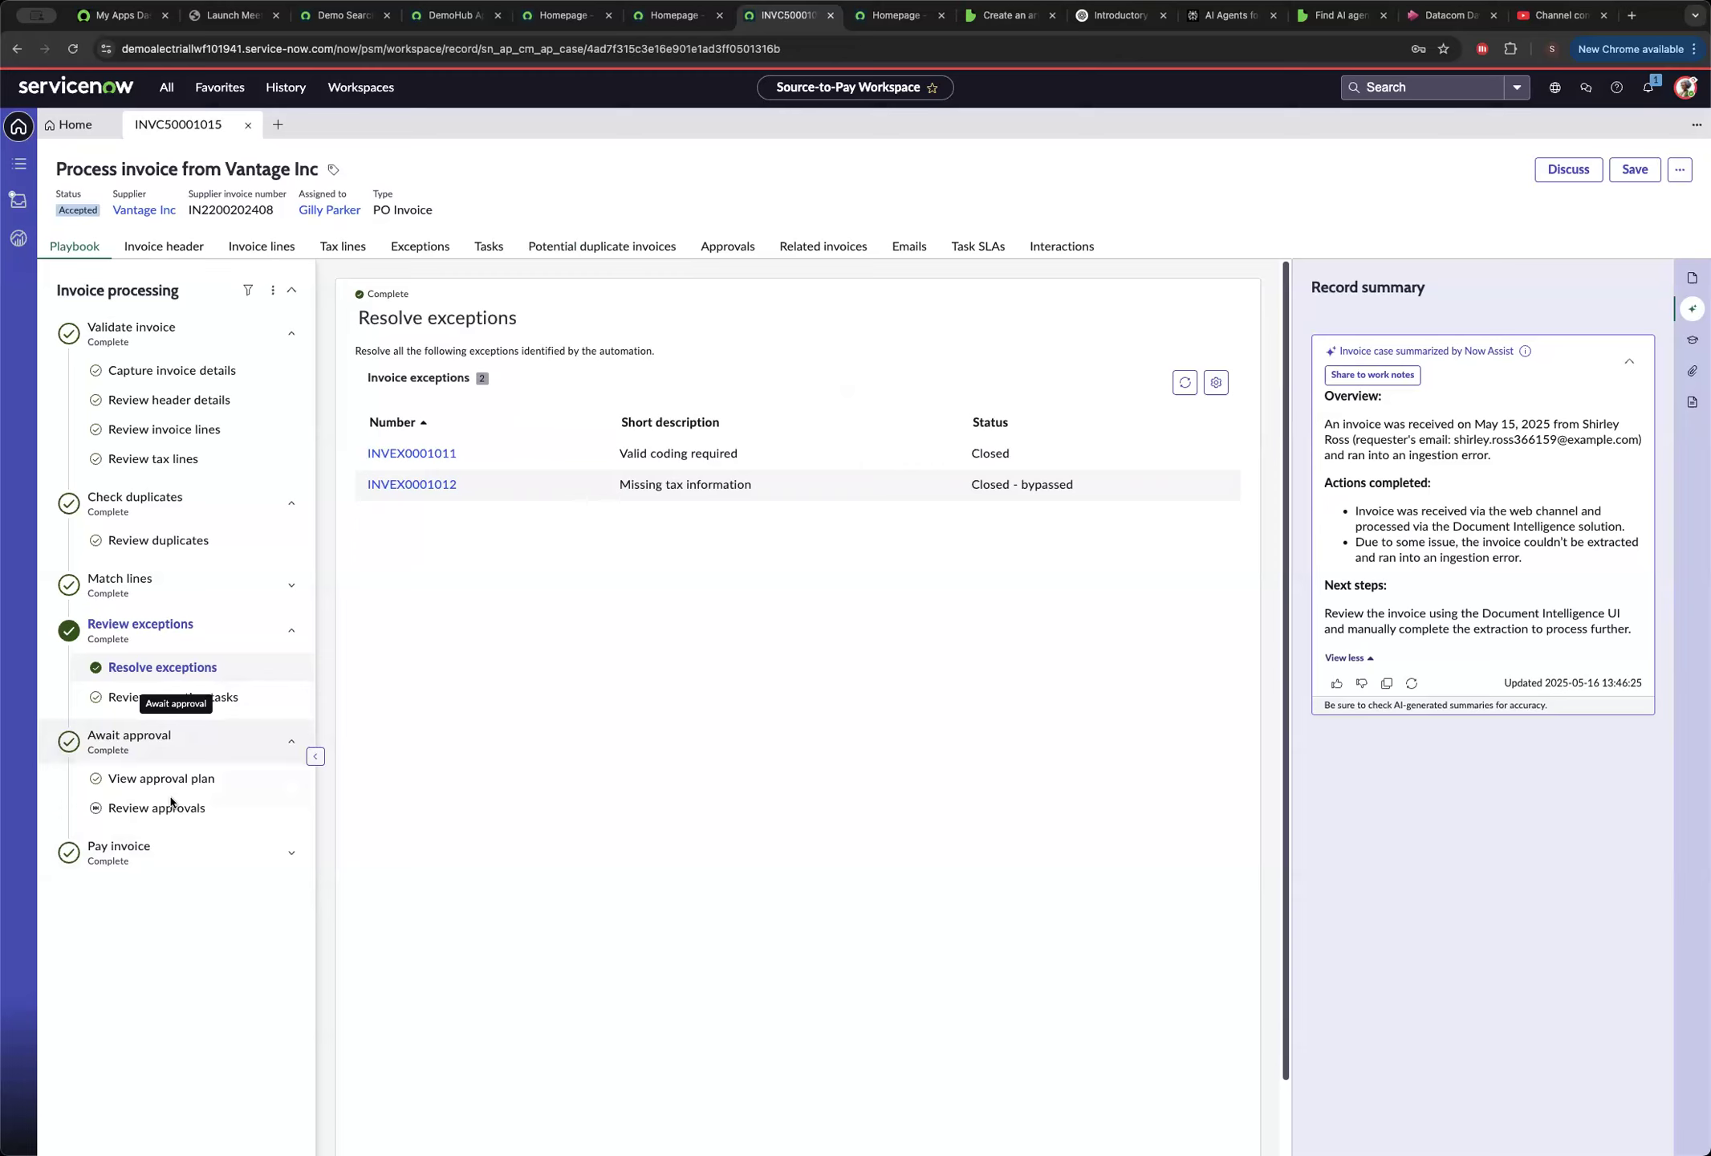
left_click(161, 846)
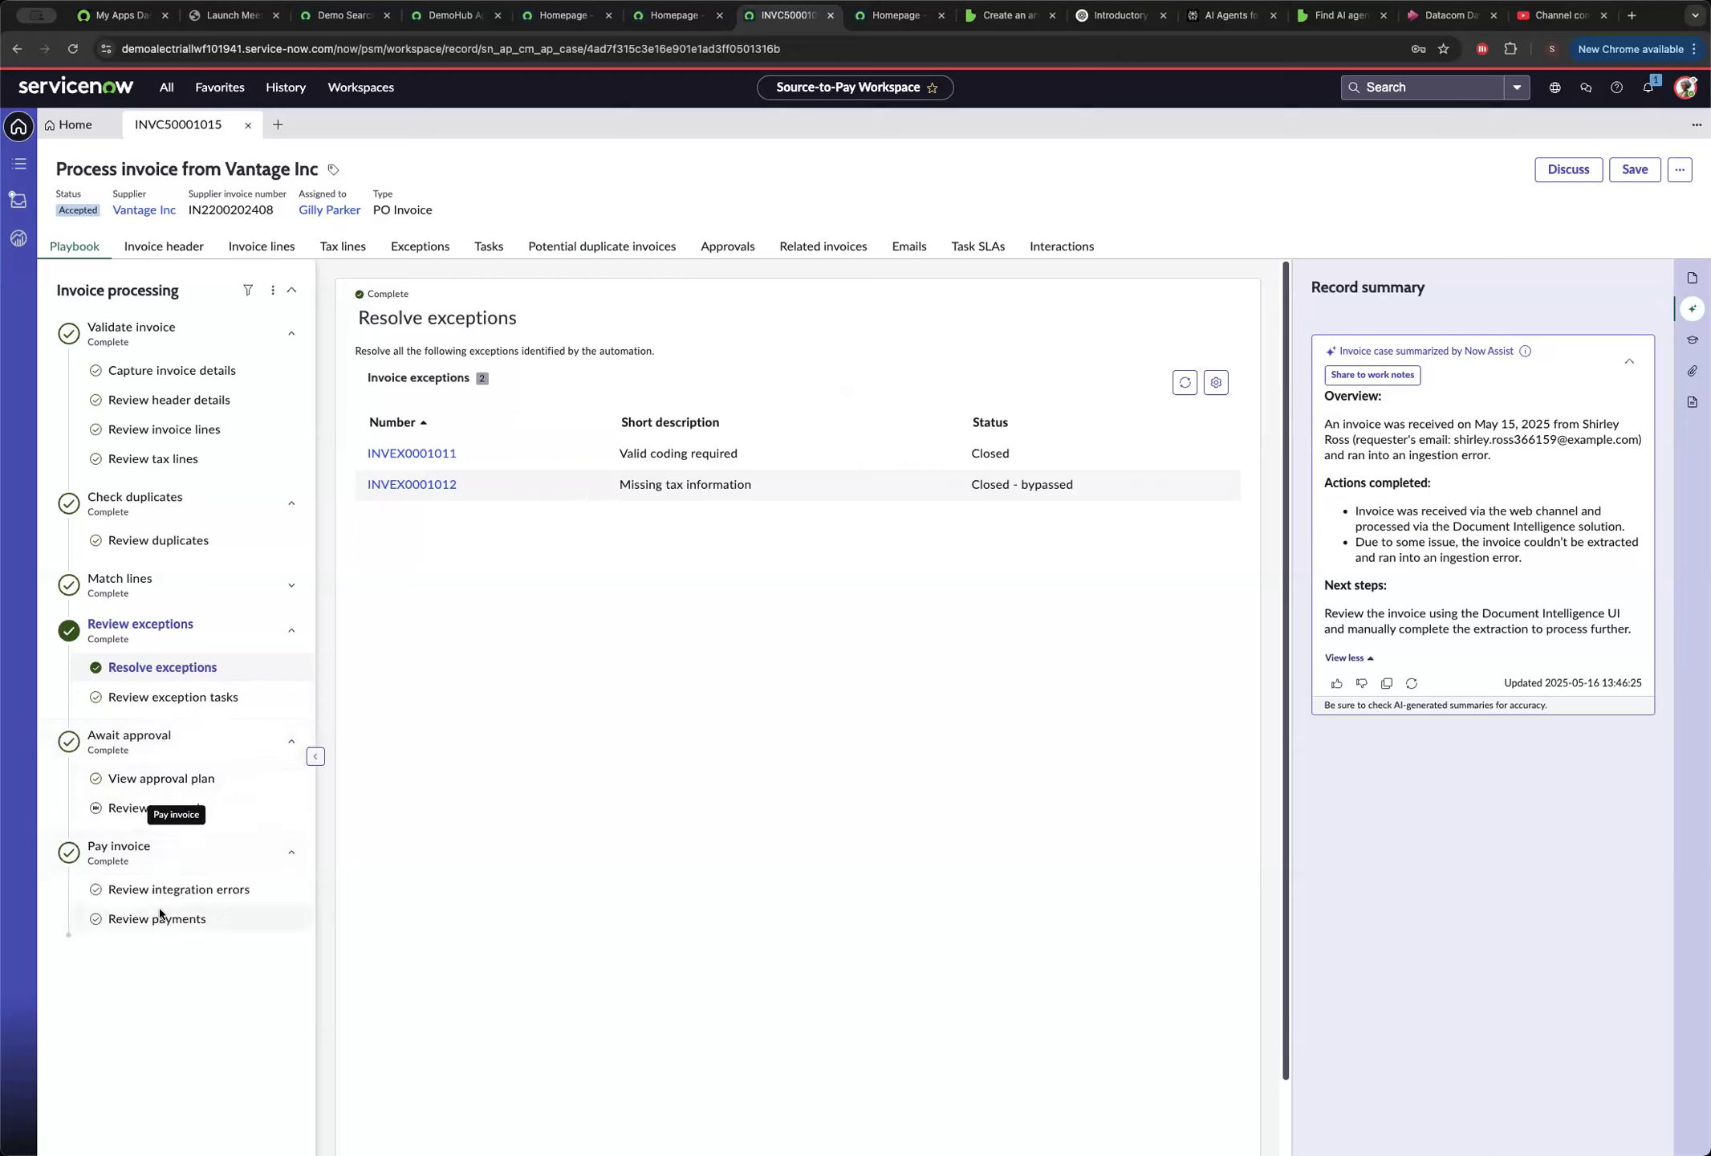